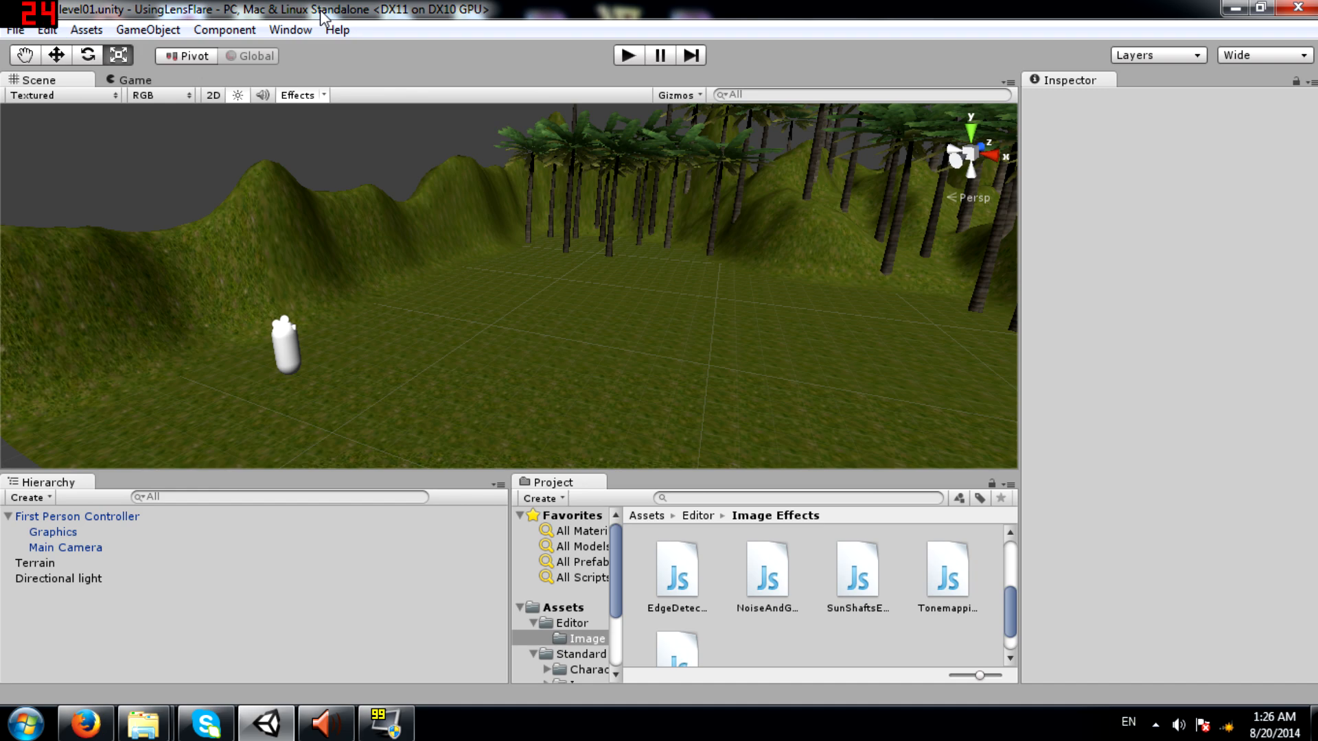
Inspect the level's terrain, the First Person Controller and the Directional light from several viewpoints.
right_click_drag(357, 316, 396, 323)
left_click(445, 353)
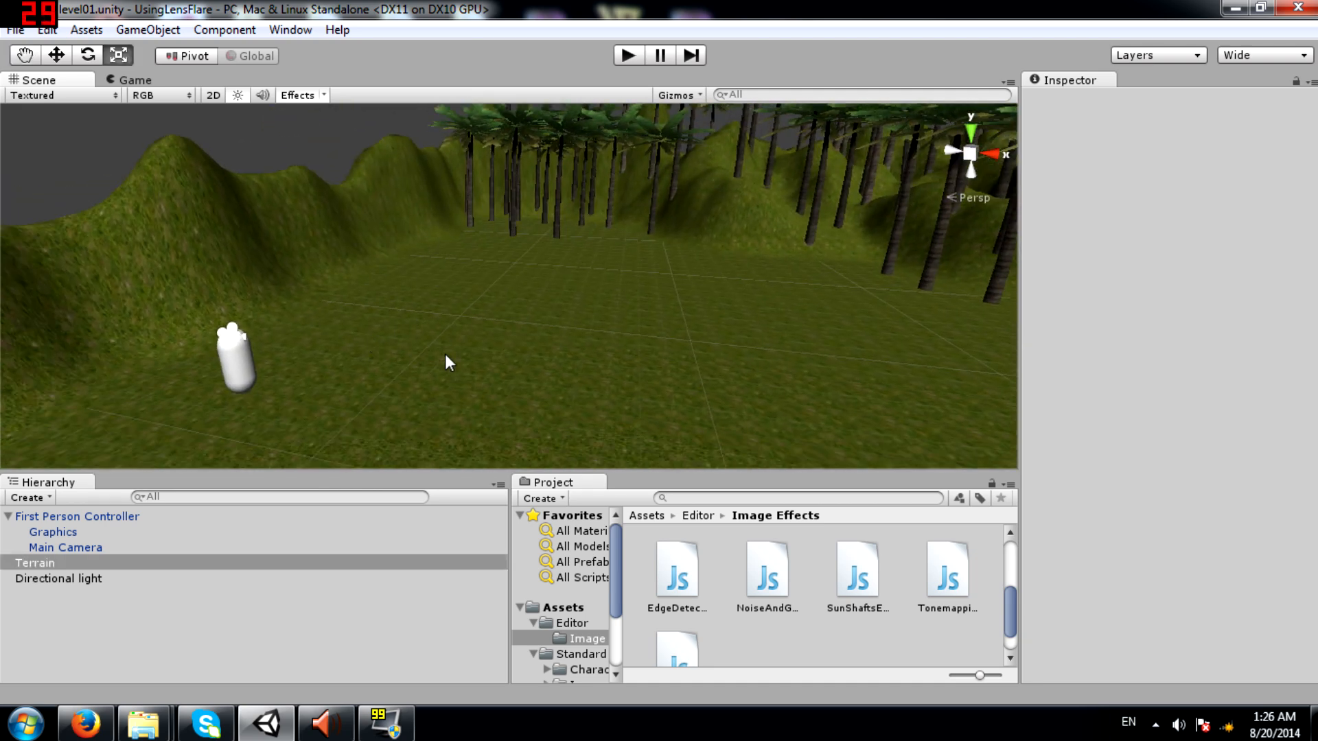
right_click_drag(573, 355, 734, 264)
right_click_drag(549, 309, 302, 436)
left_click(447, 293)
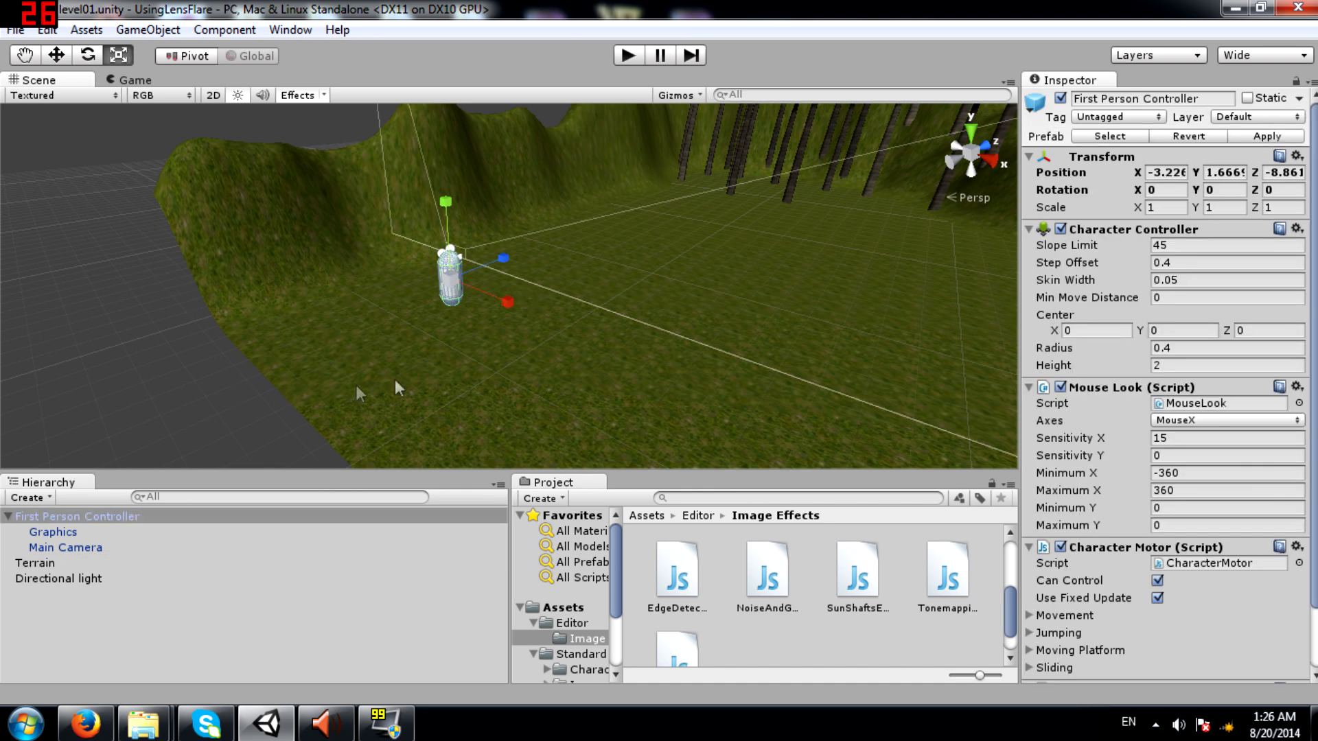
right_click_drag(574, 312, 426, 402)
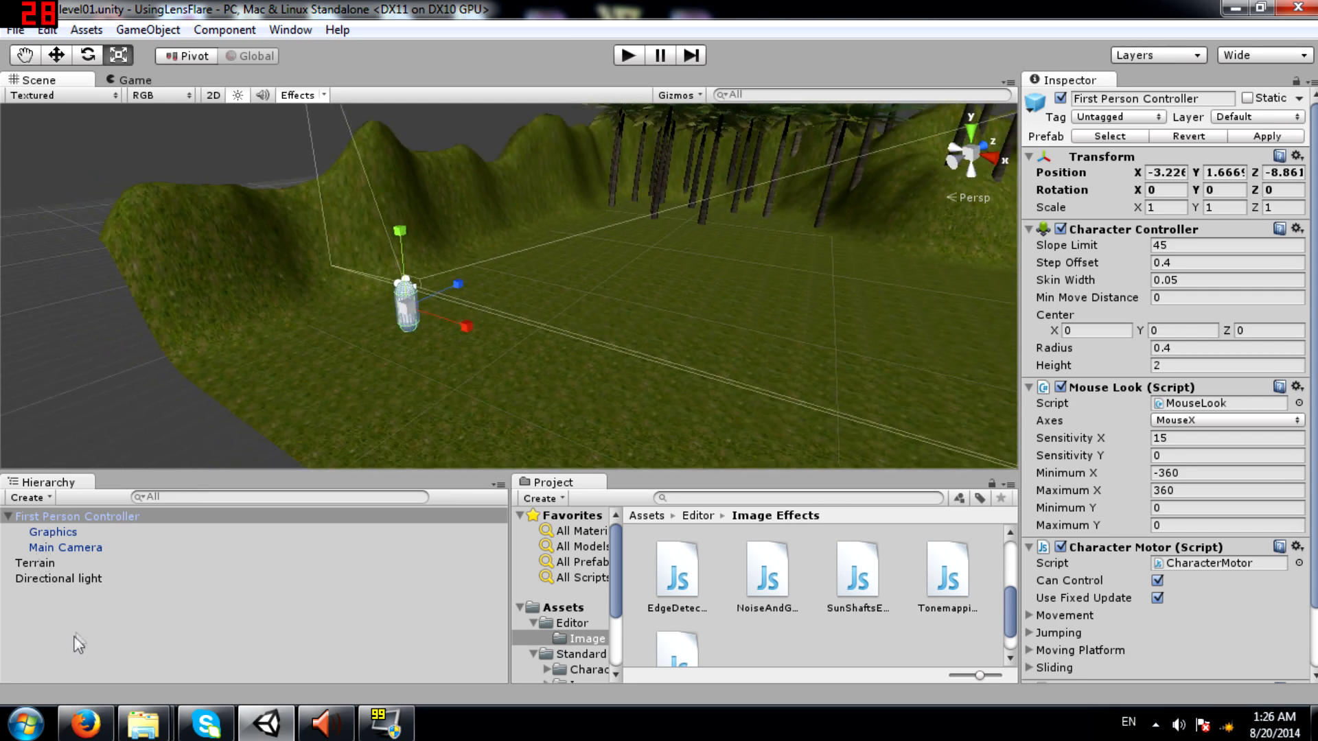
left_click(58, 579)
right_click_drag(619, 271, 593, 253)
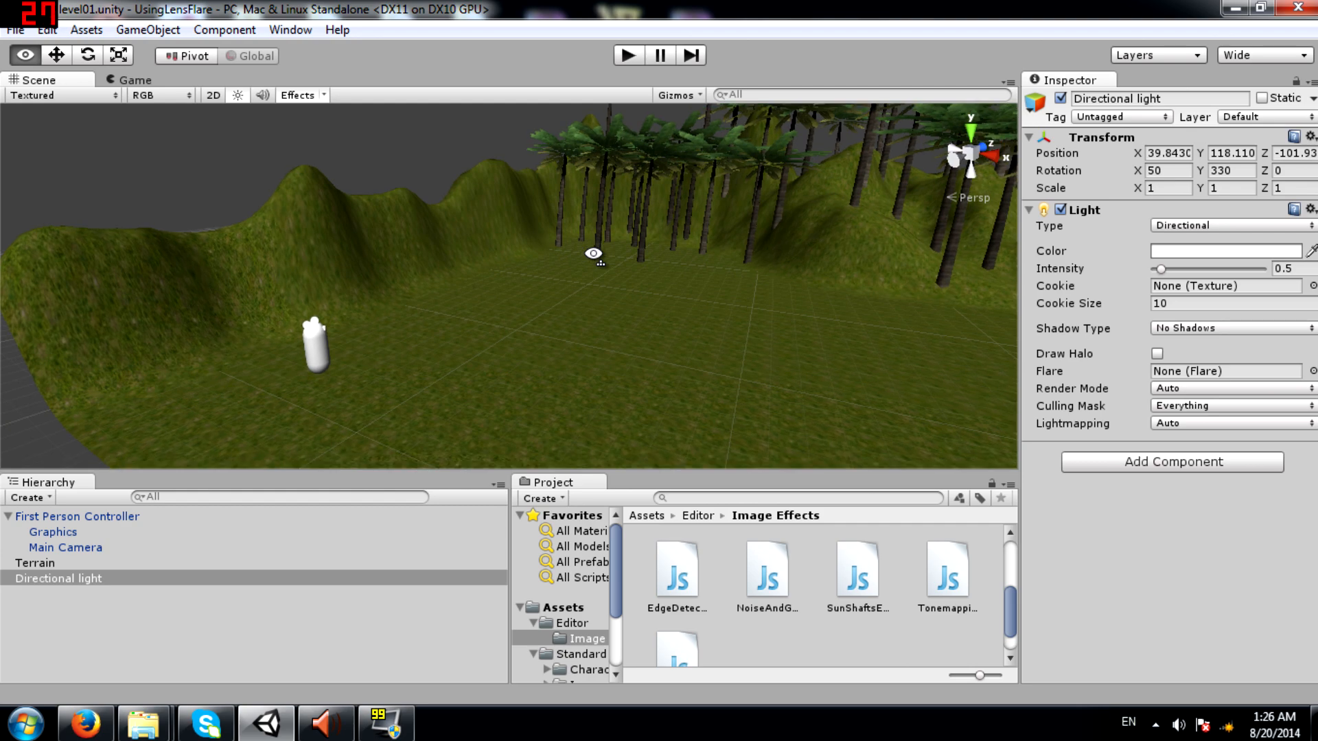
right_click_drag(593, 254, 446, 229)
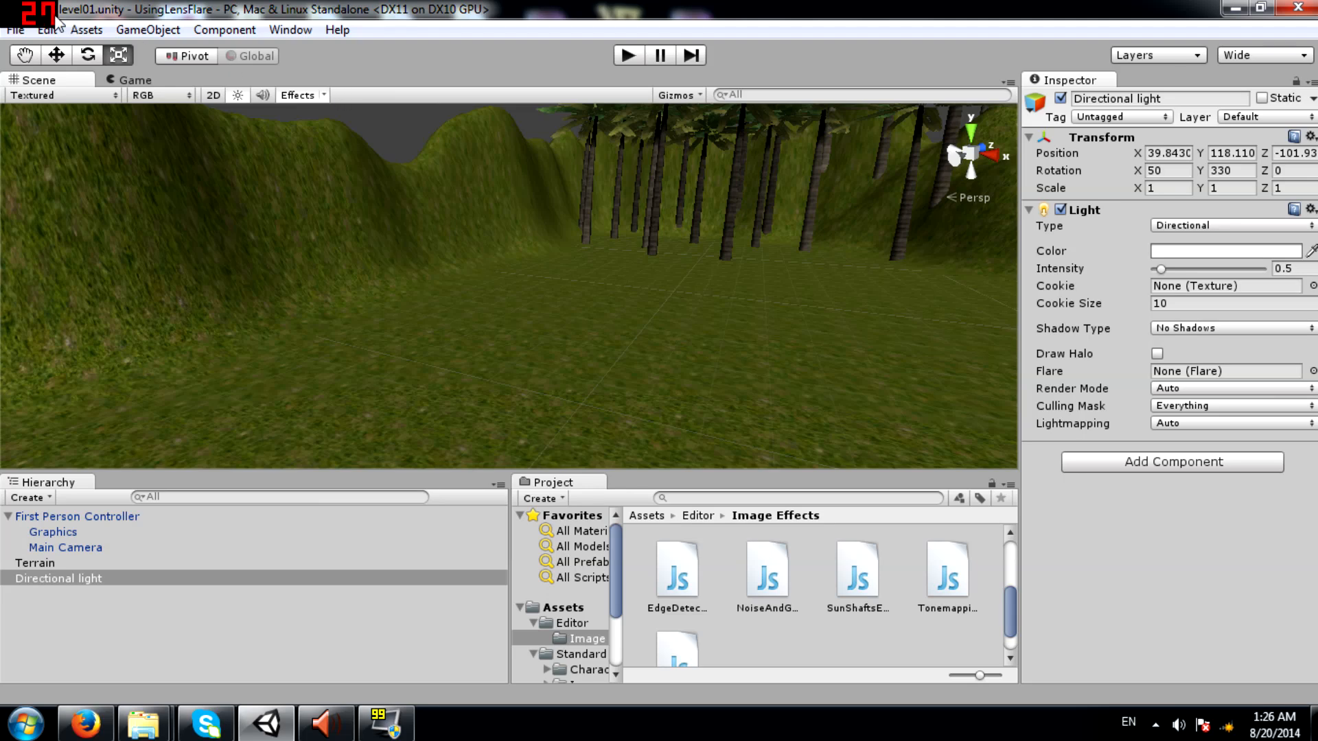
Create a point light and place it just above the grass at about X -0.7, Y 1.44, Z -1.63.
left_click(138, 30)
mouse_move(371, 96)
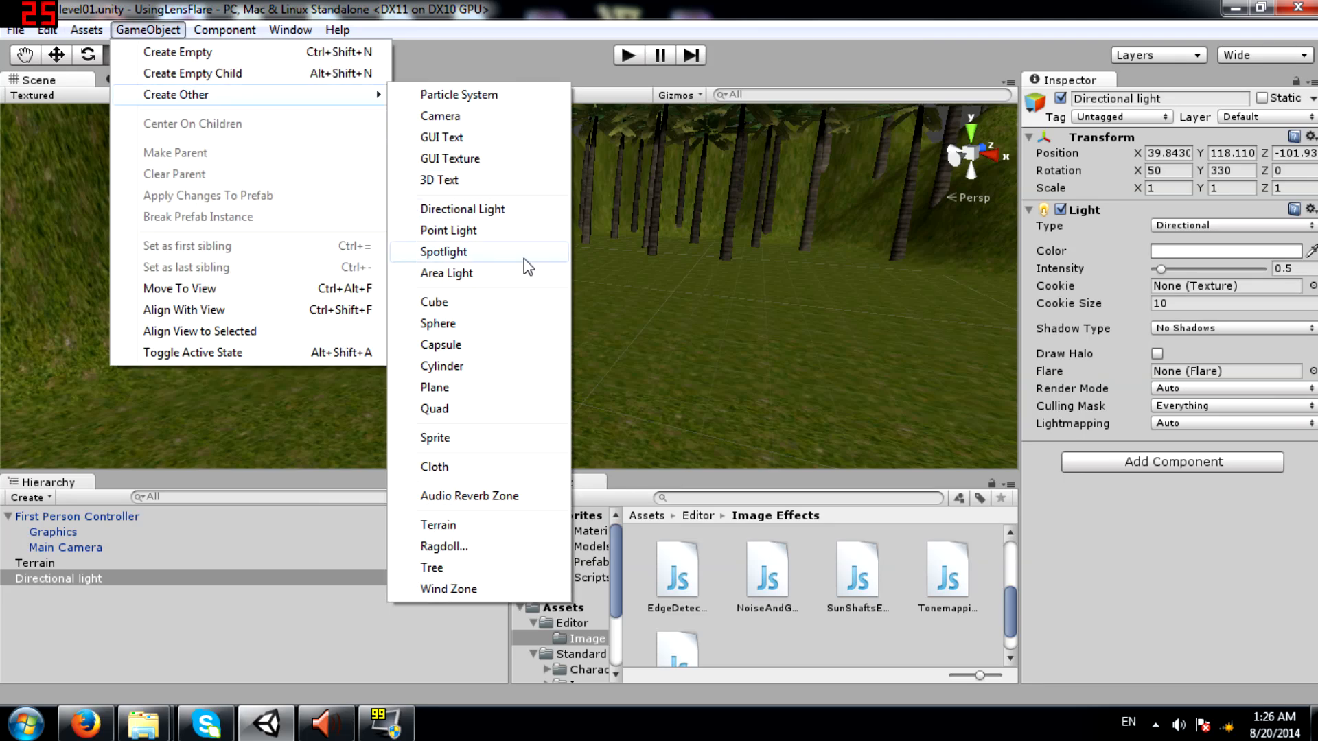
left_click(511, 230)
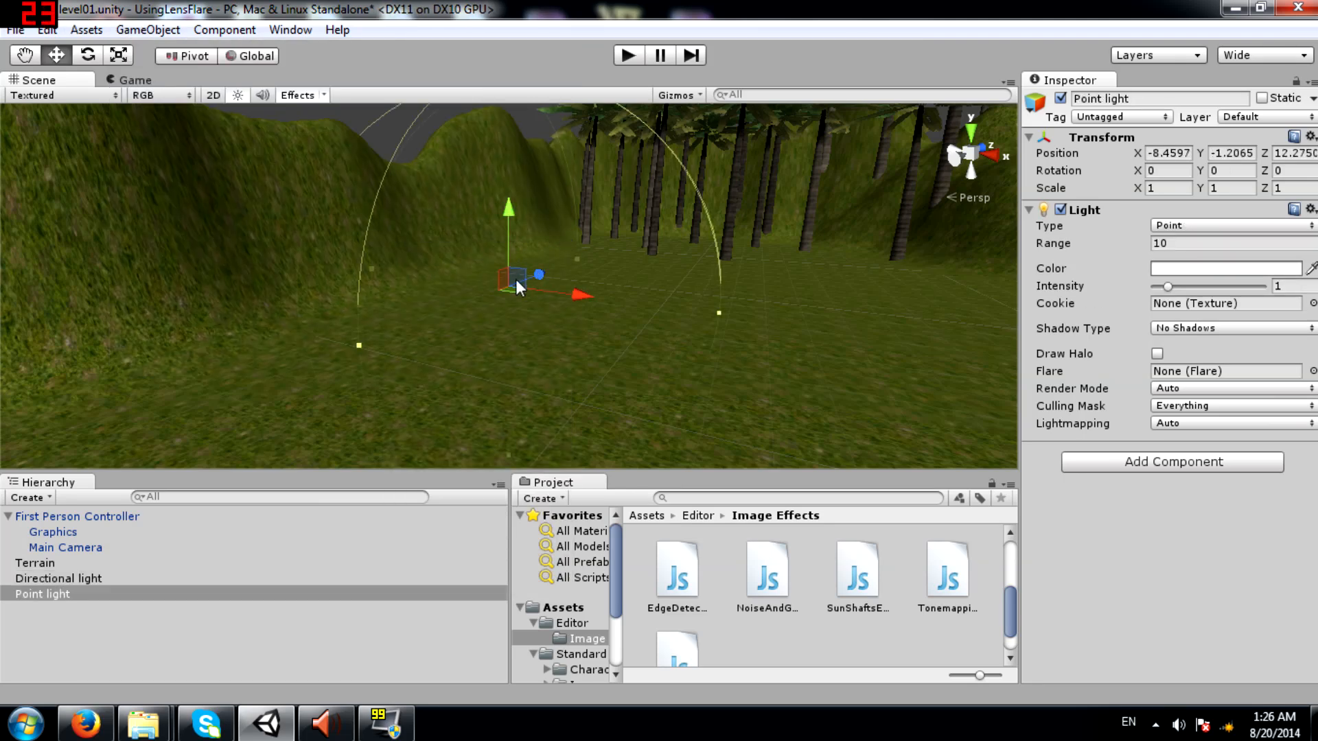
left_click_drag(513, 287, 509, 428)
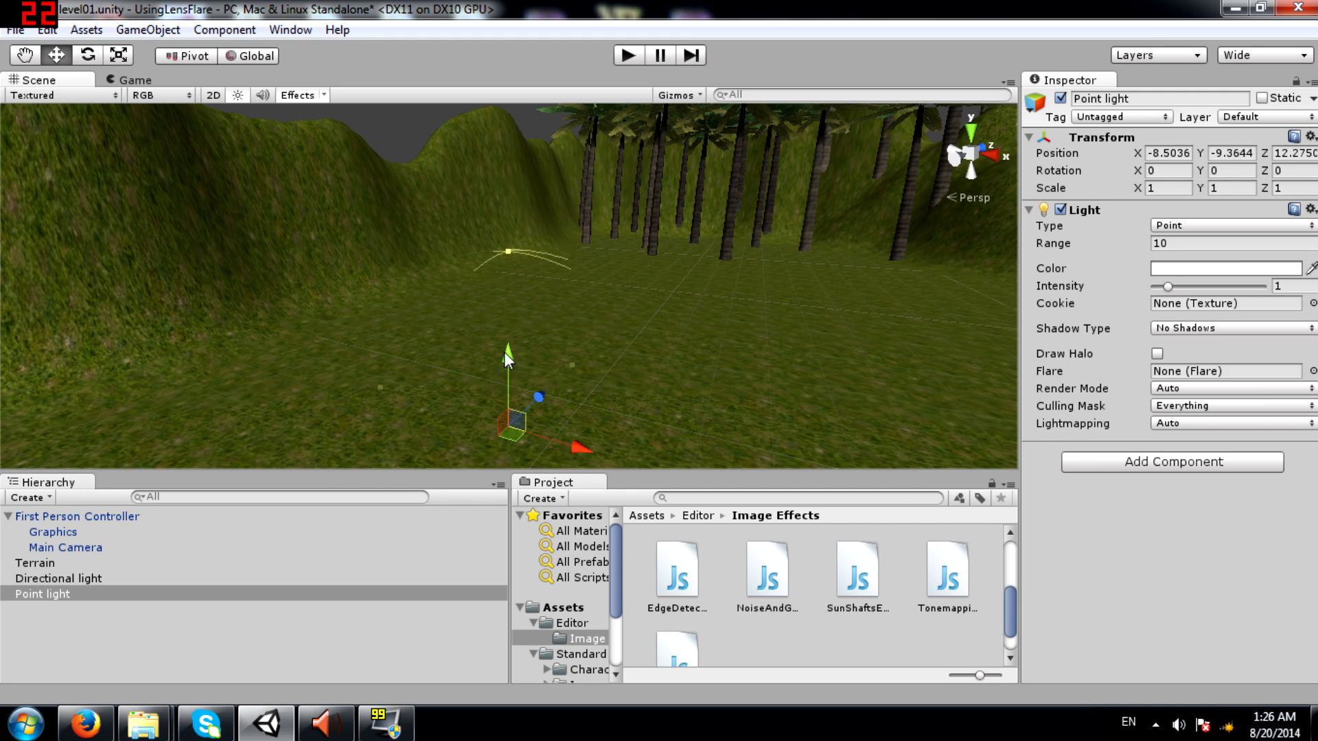
key("ctrl+z")
mouse_move(509, 291)
left_mouse_down()
mouse_move(494, 414)
mouse_move(497, 309)
left_mouse_up()
left_click_drag(491, 231, 491, 221)
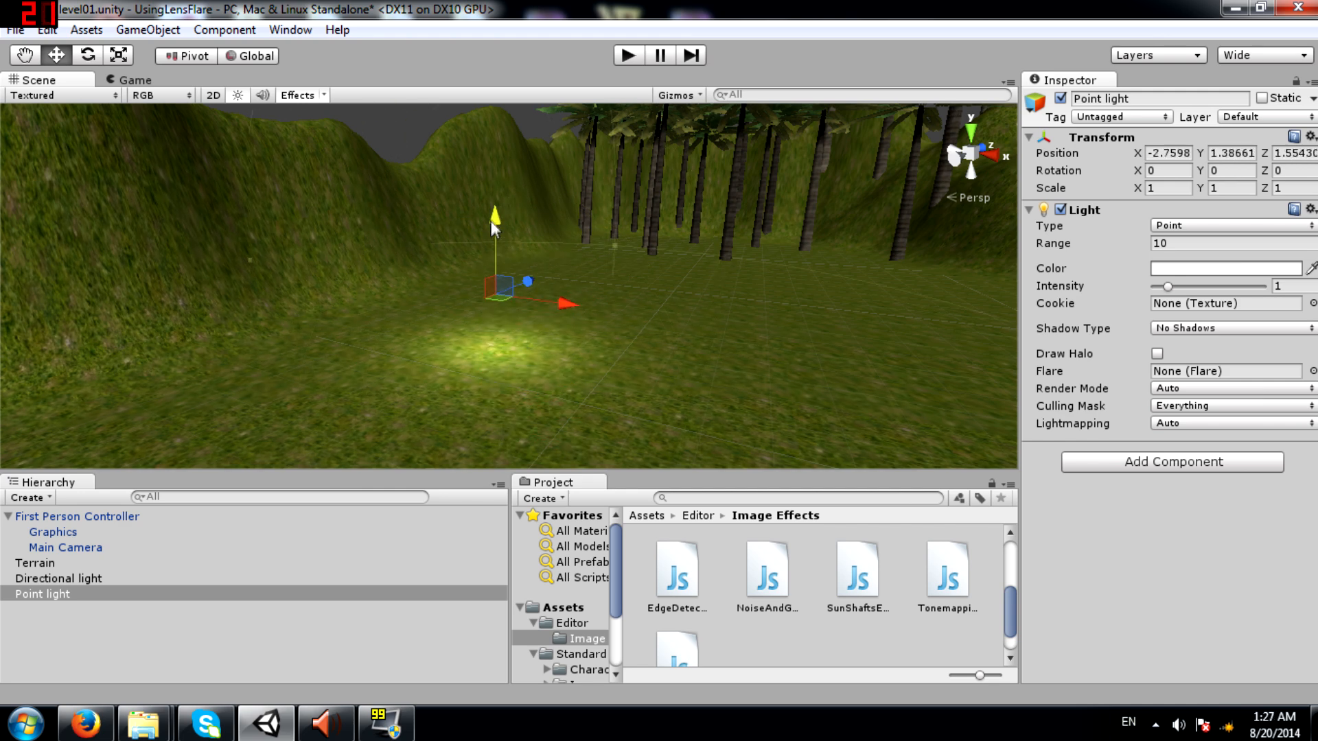
left_click_drag(501, 311, 579, 294)
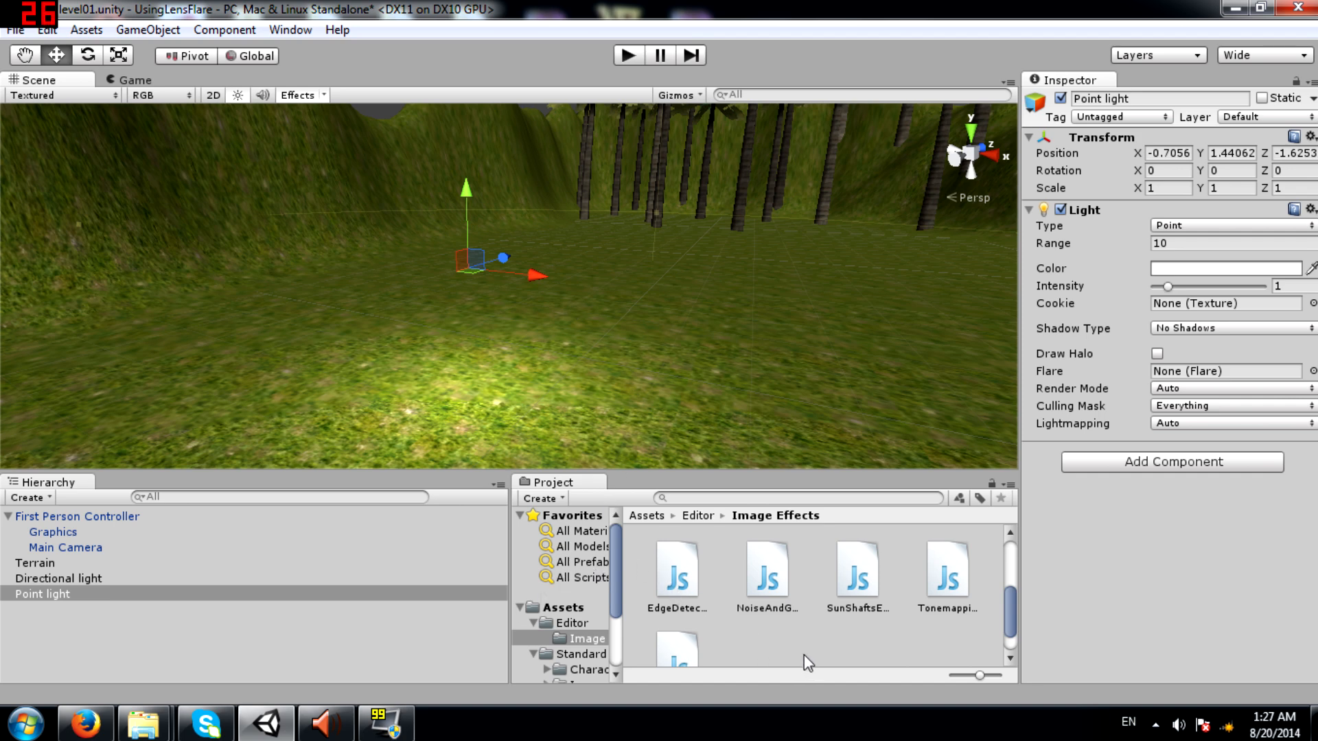
right_click(764, 635)
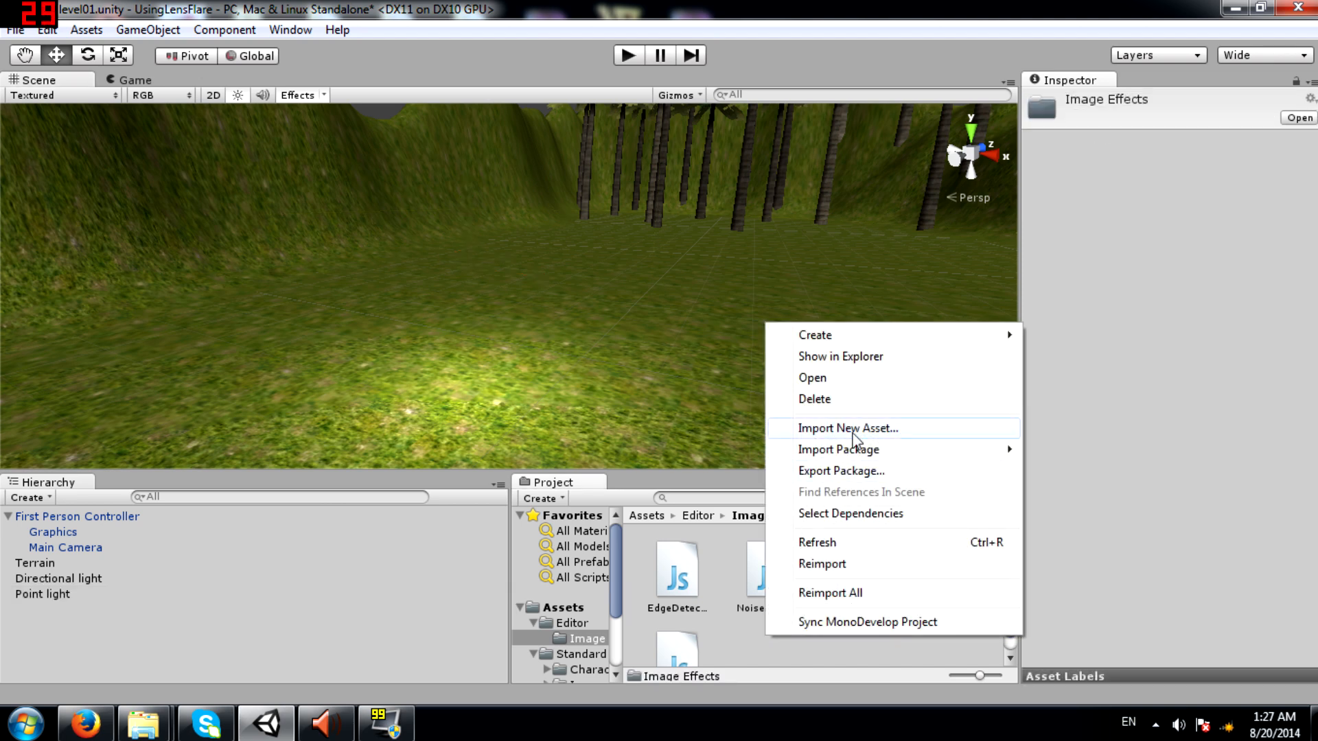
mouse_move(868, 451)
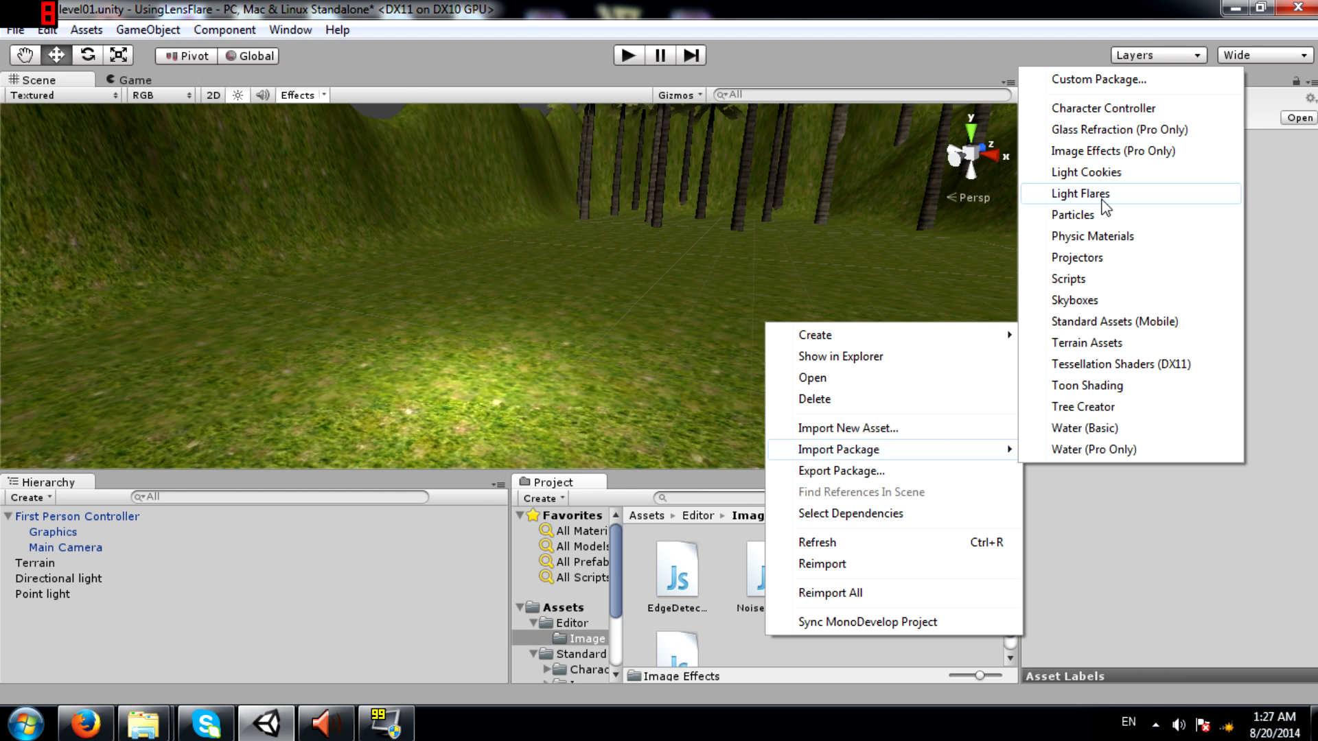
left_click(755, 651)
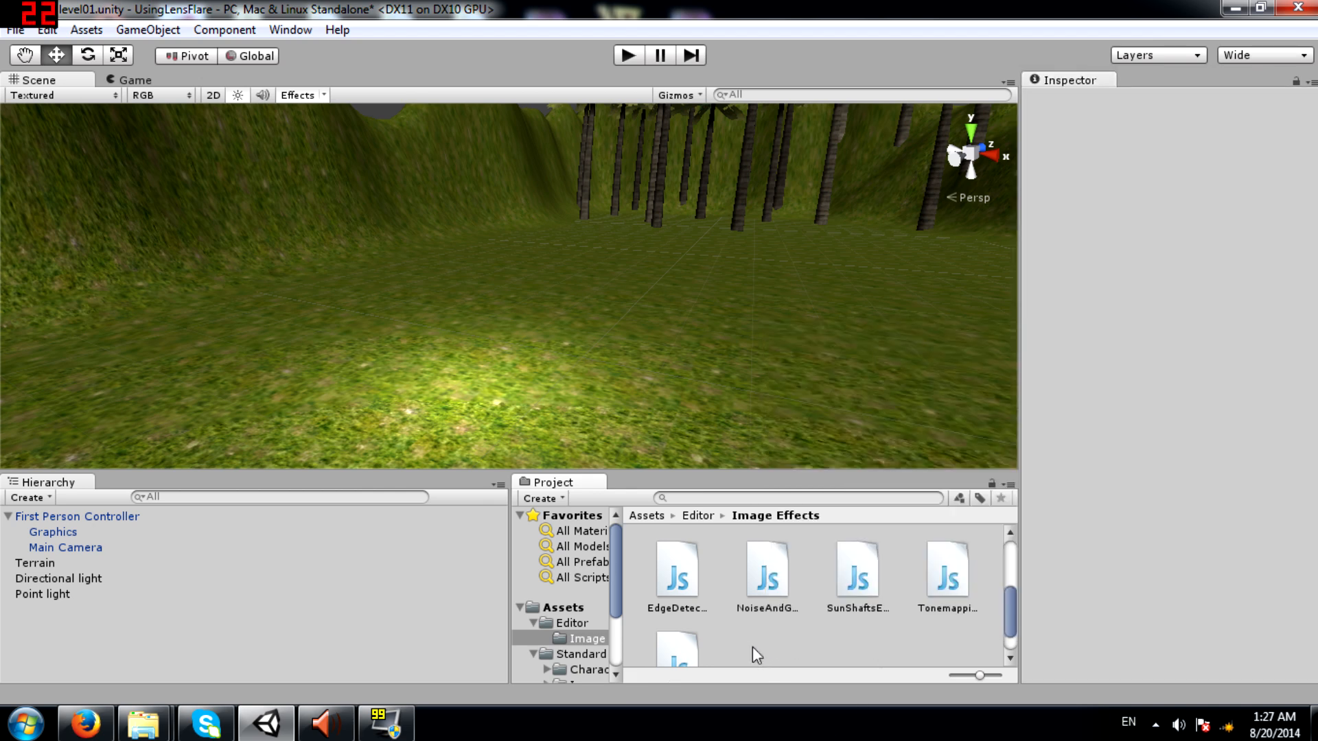
Assign Small Flare to the Flare setting of the point light's Light component.
right_click_drag(552, 258, 530, 279)
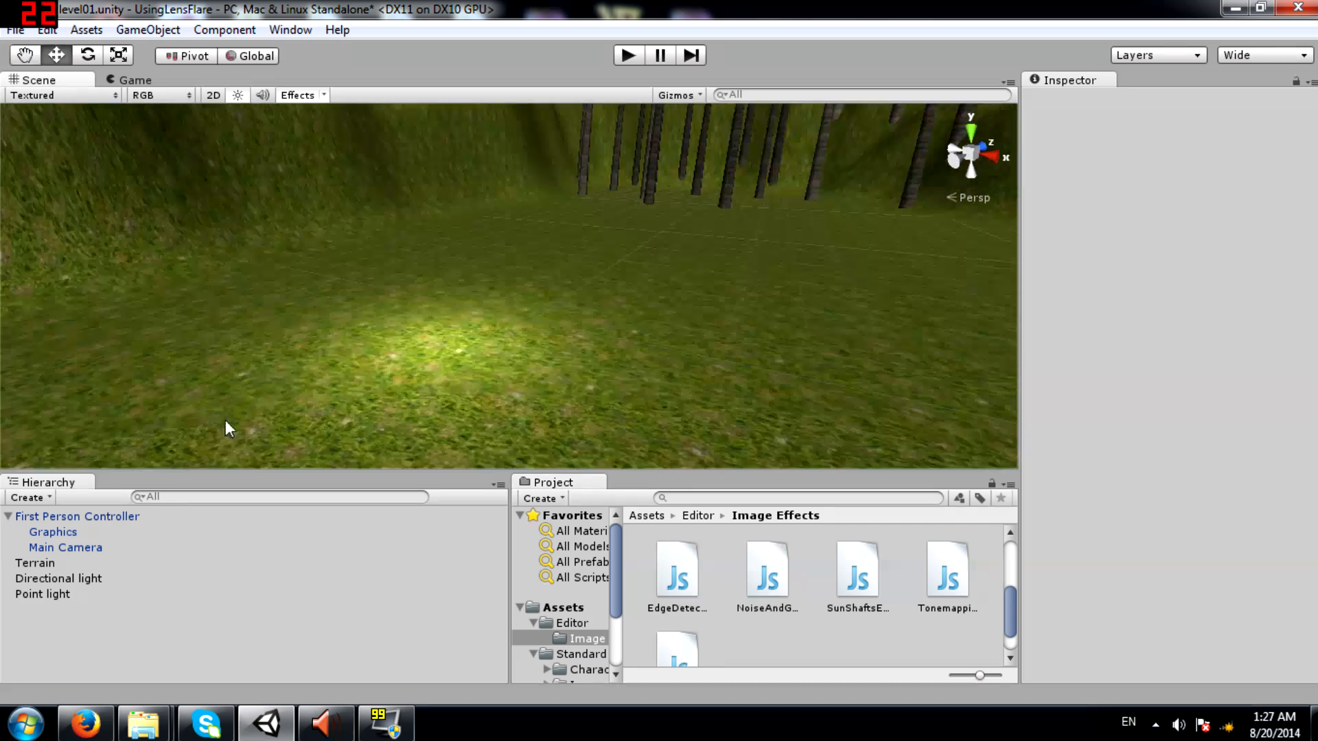
left_click(43, 594)
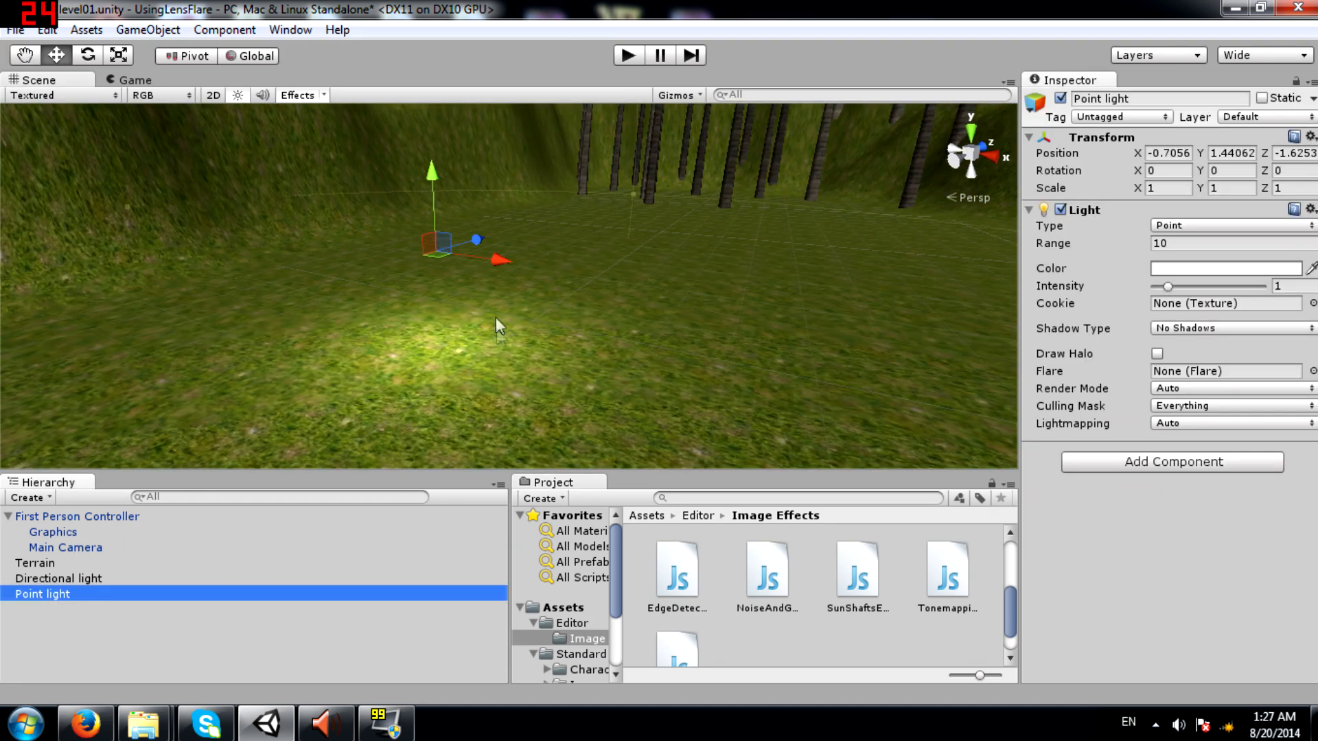
right_click_drag(419, 295, 452, 296)
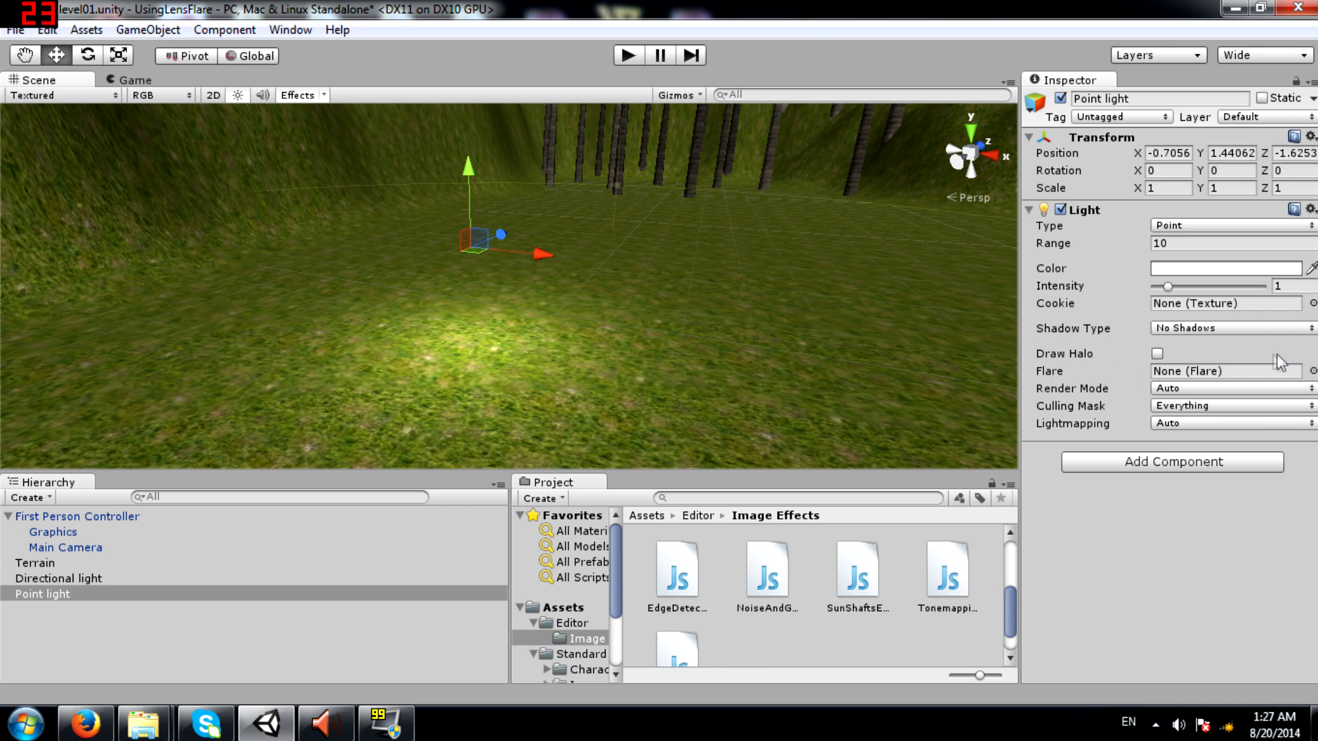
left_click(1313, 371)
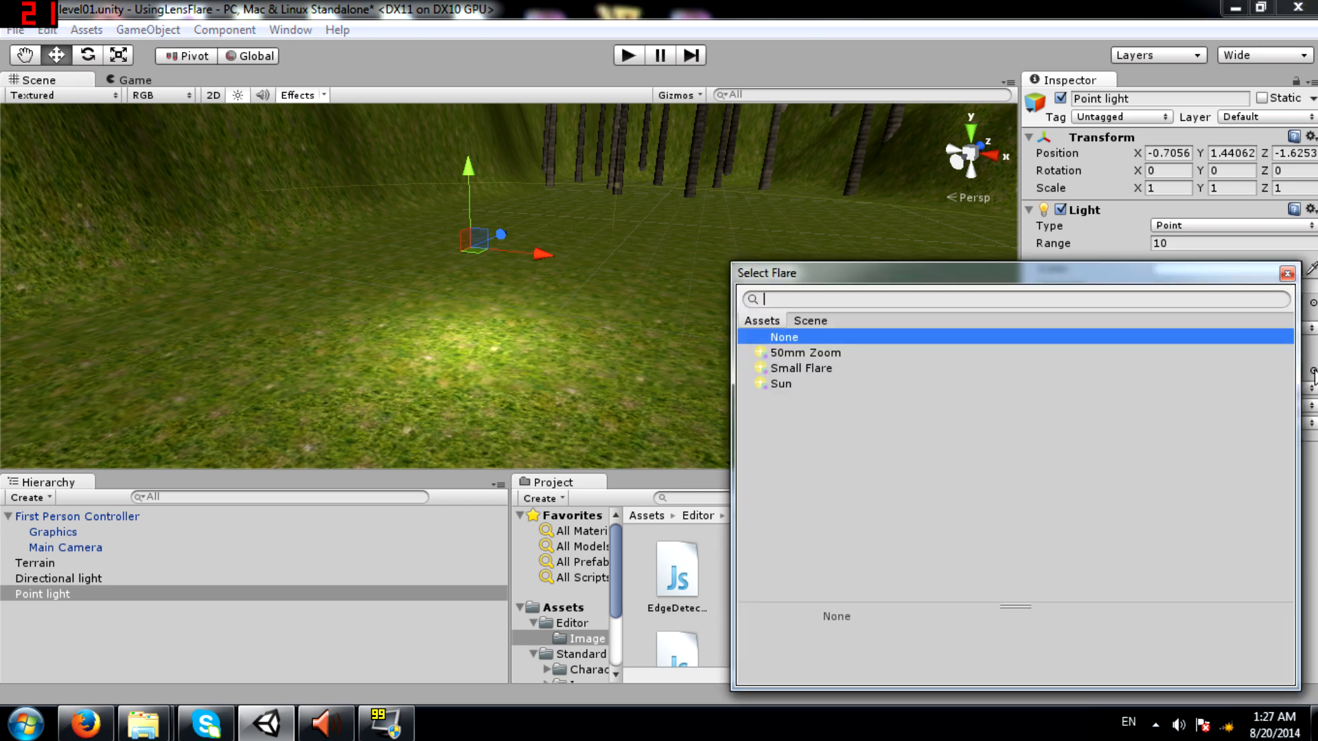
left_click(804, 368)
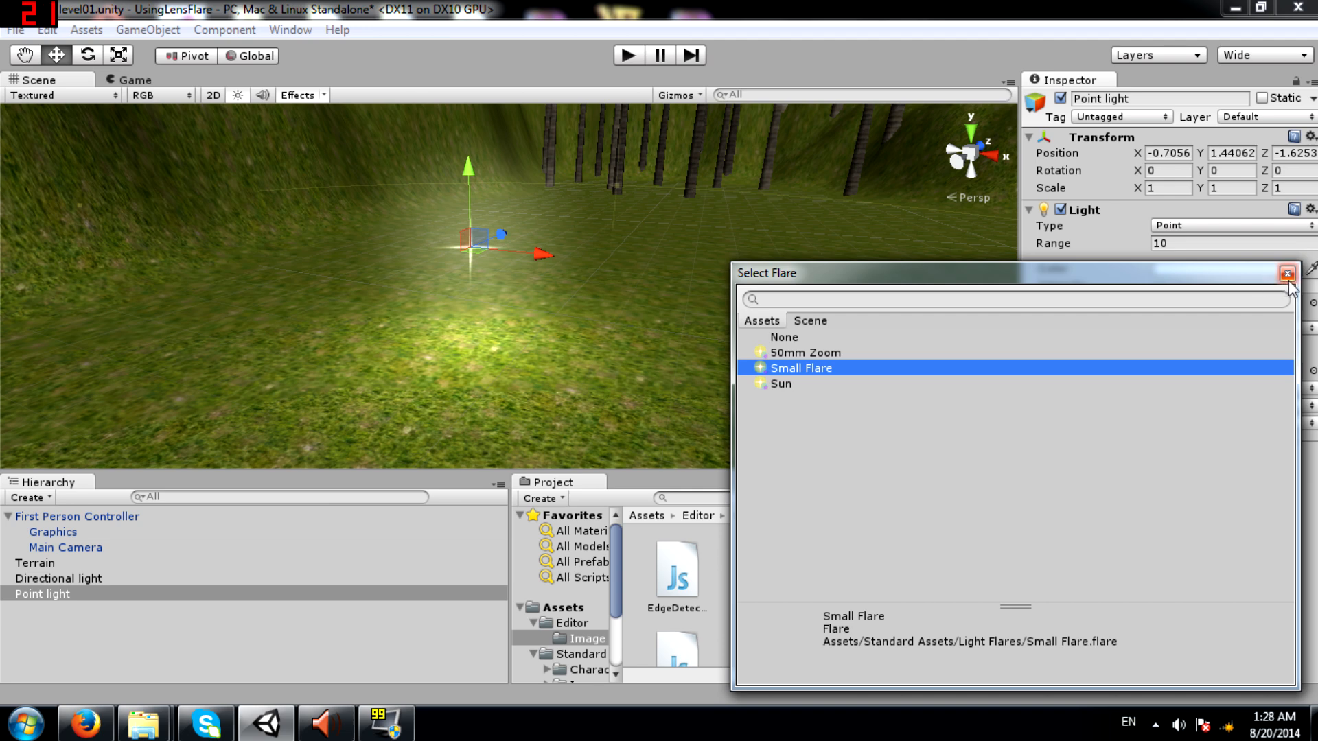
left_click(1287, 273)
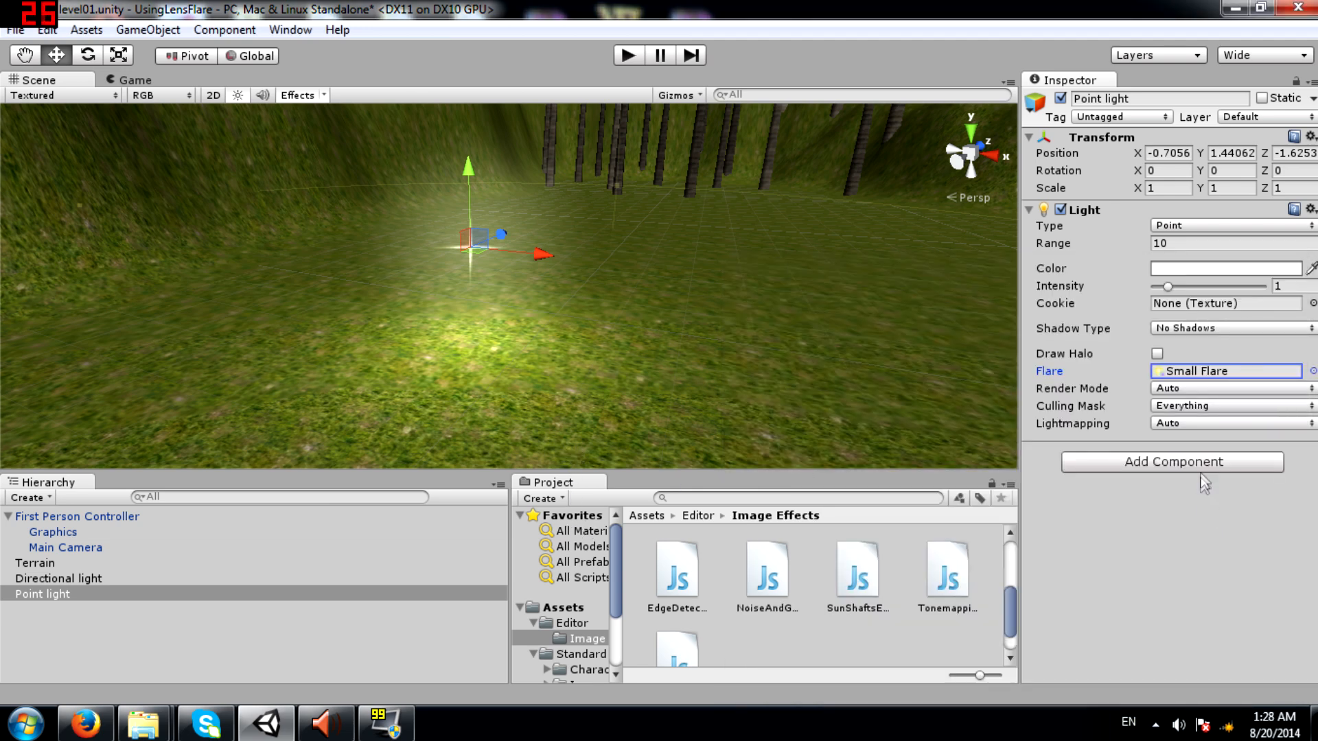
Reset the Flare setting of the point light's Light component to None.
left_click(1201, 459)
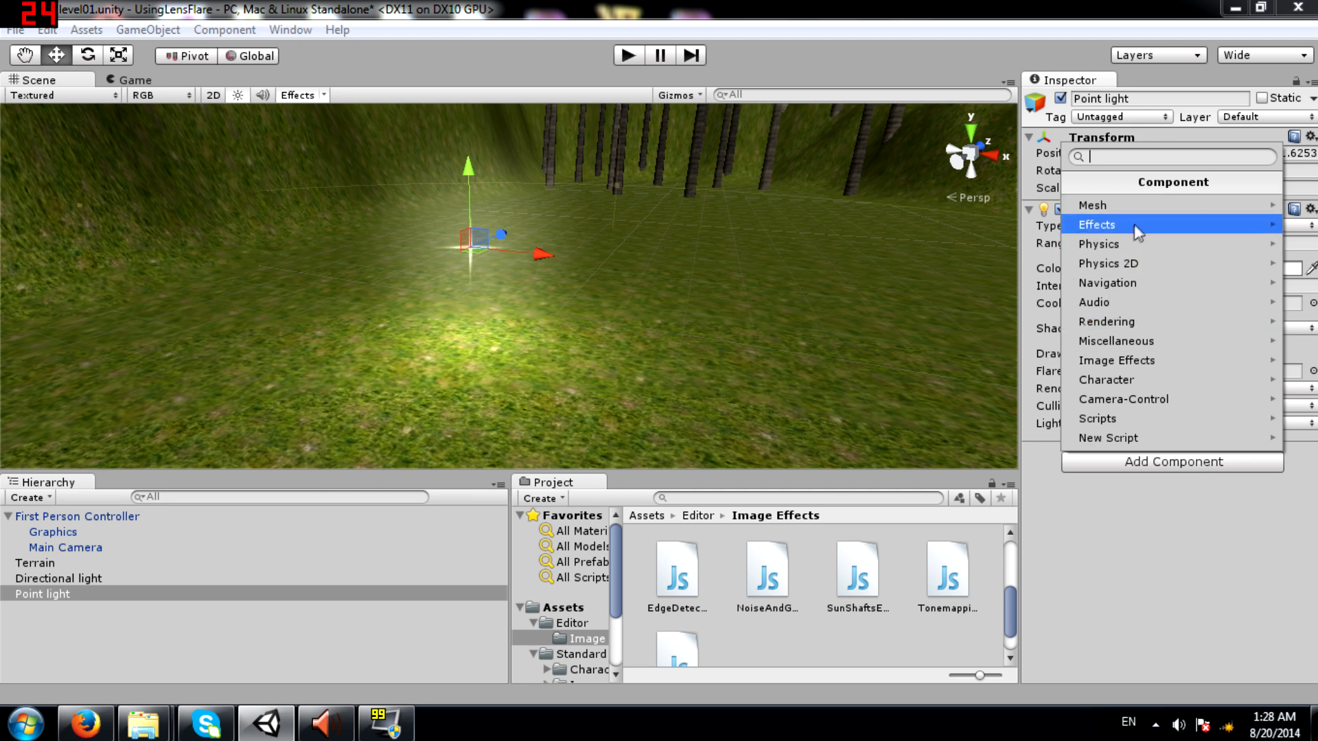
left_click(1139, 480)
left_click(1312, 371)
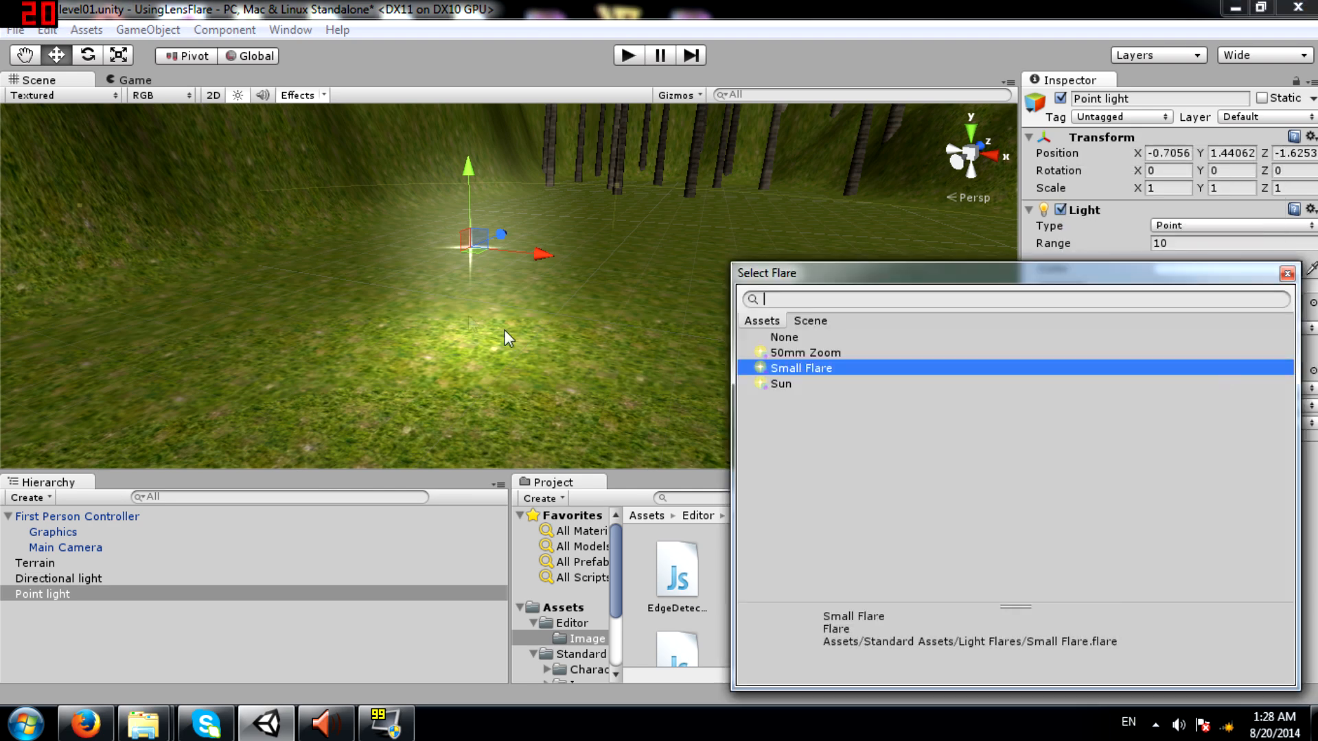
left_click(781, 337)
left_click(1287, 273)
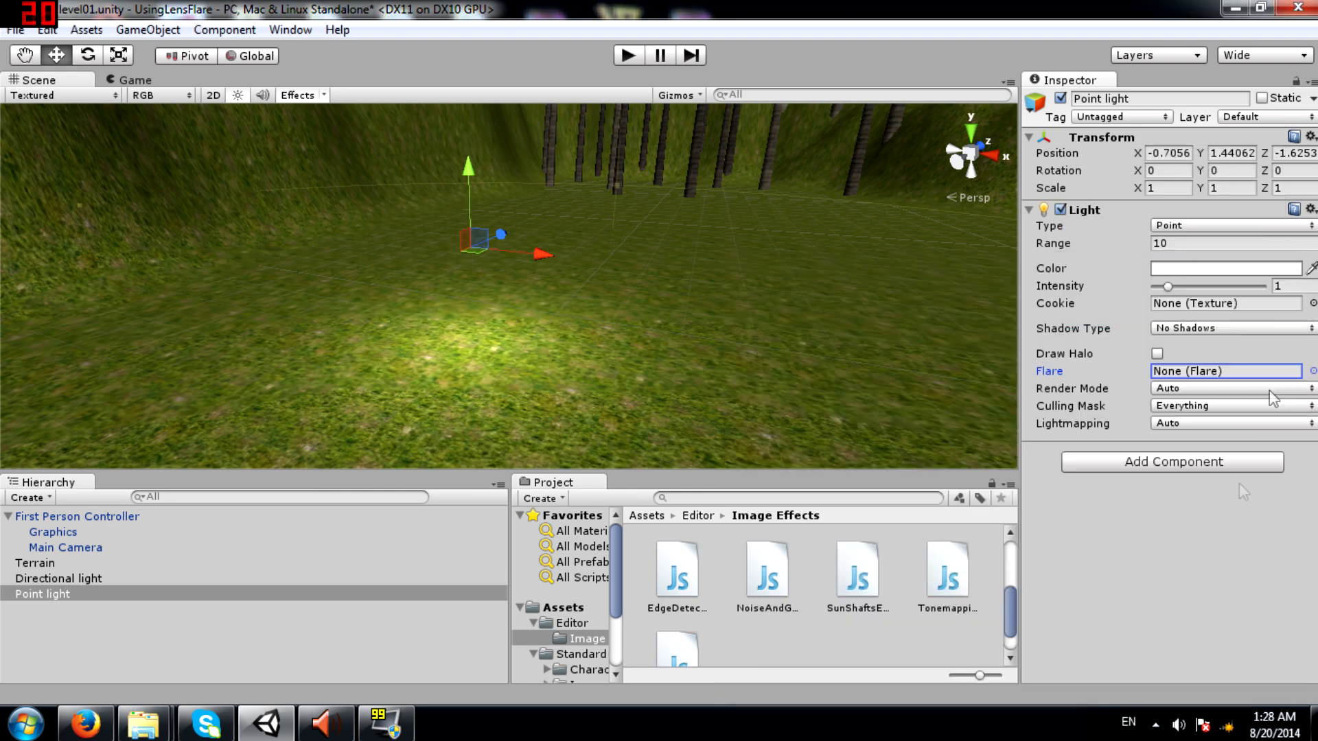
Add a Lens Flare component to the point light and assign Small Flare as its flare.
left_click(1179, 460)
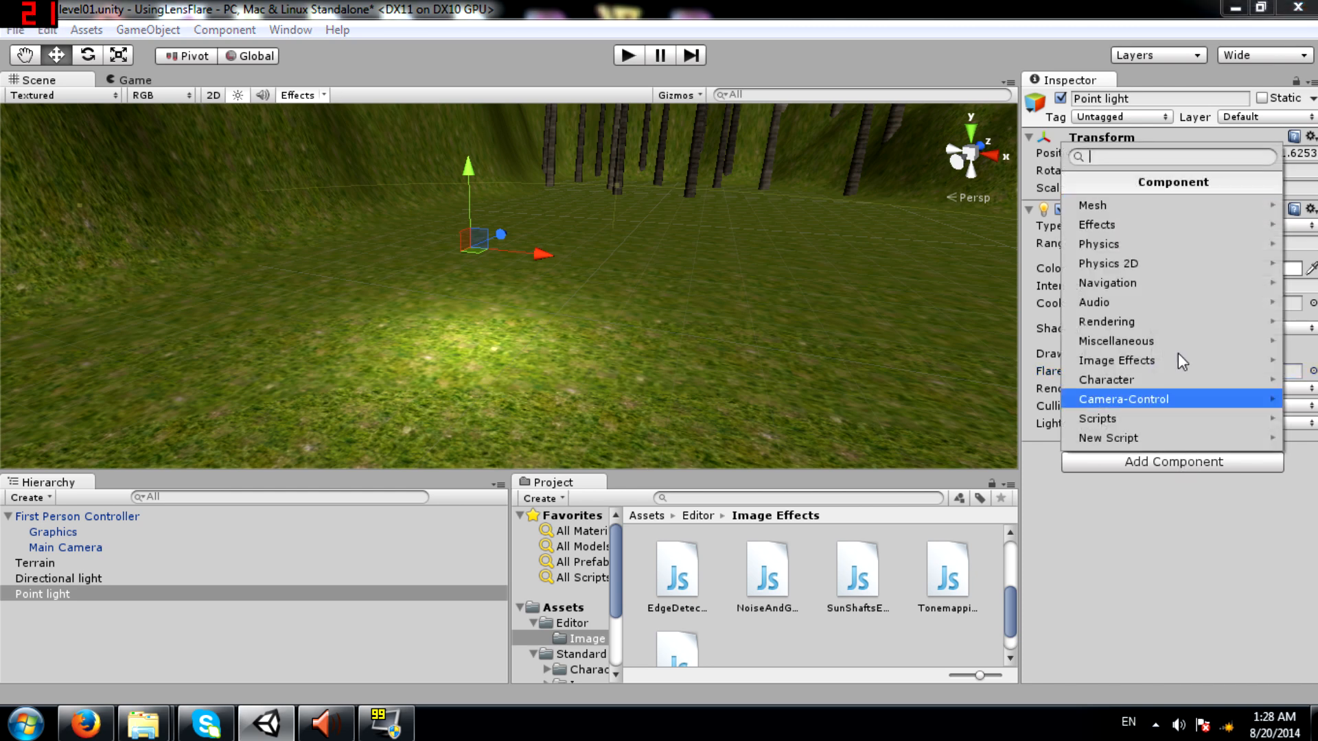
left_click(1160, 224)
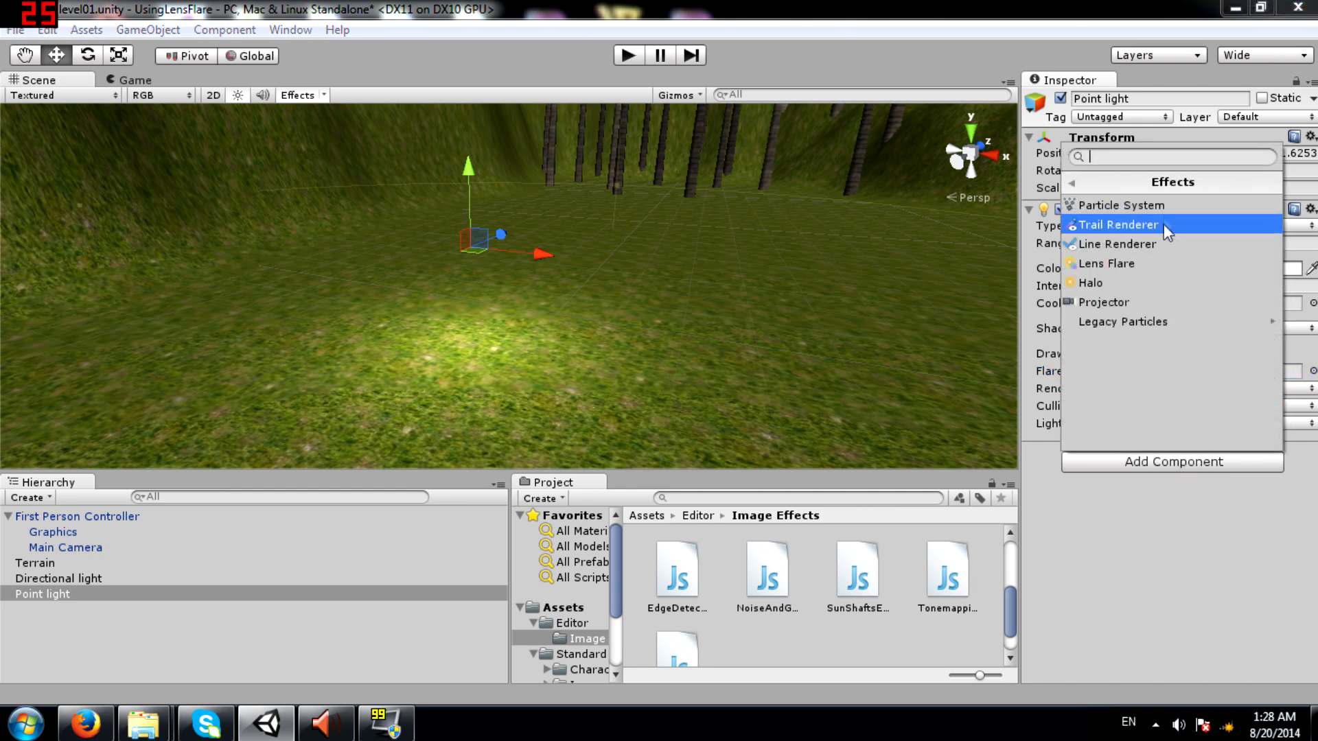
left_click(1157, 266)
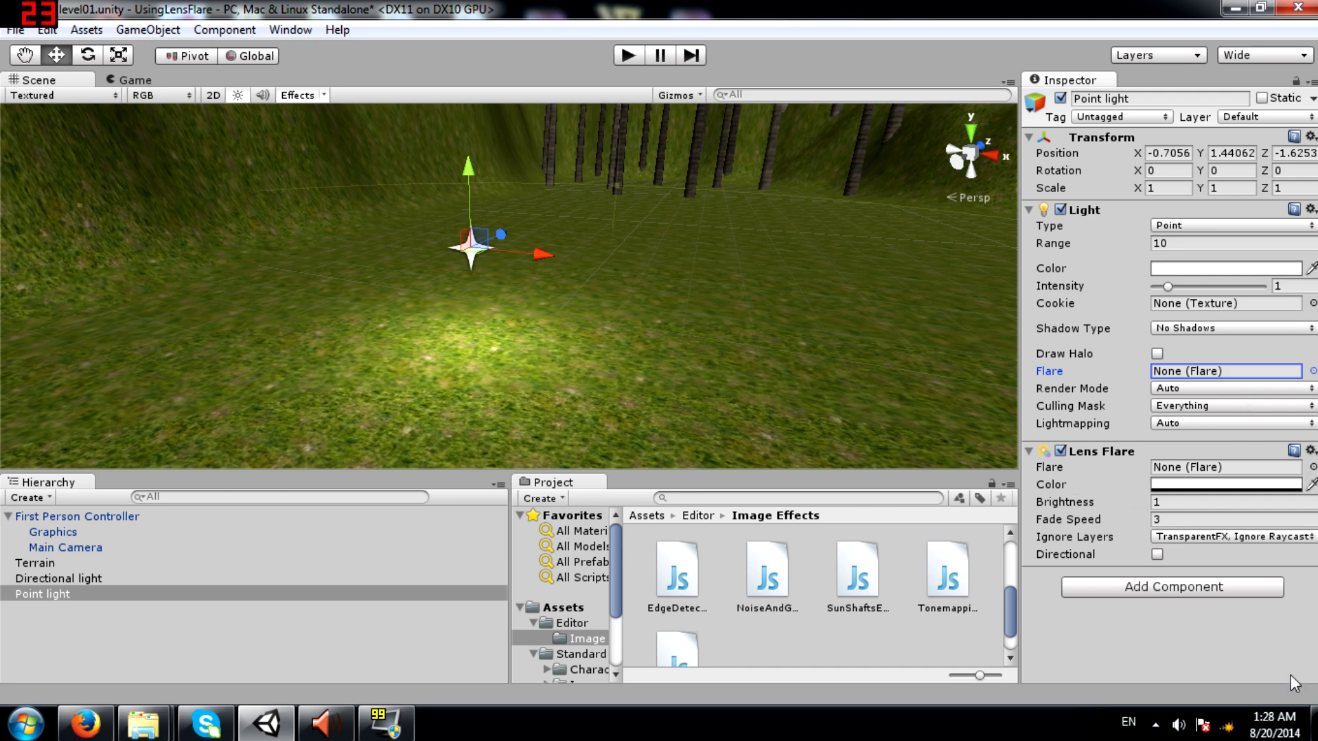
left_click(1312, 466)
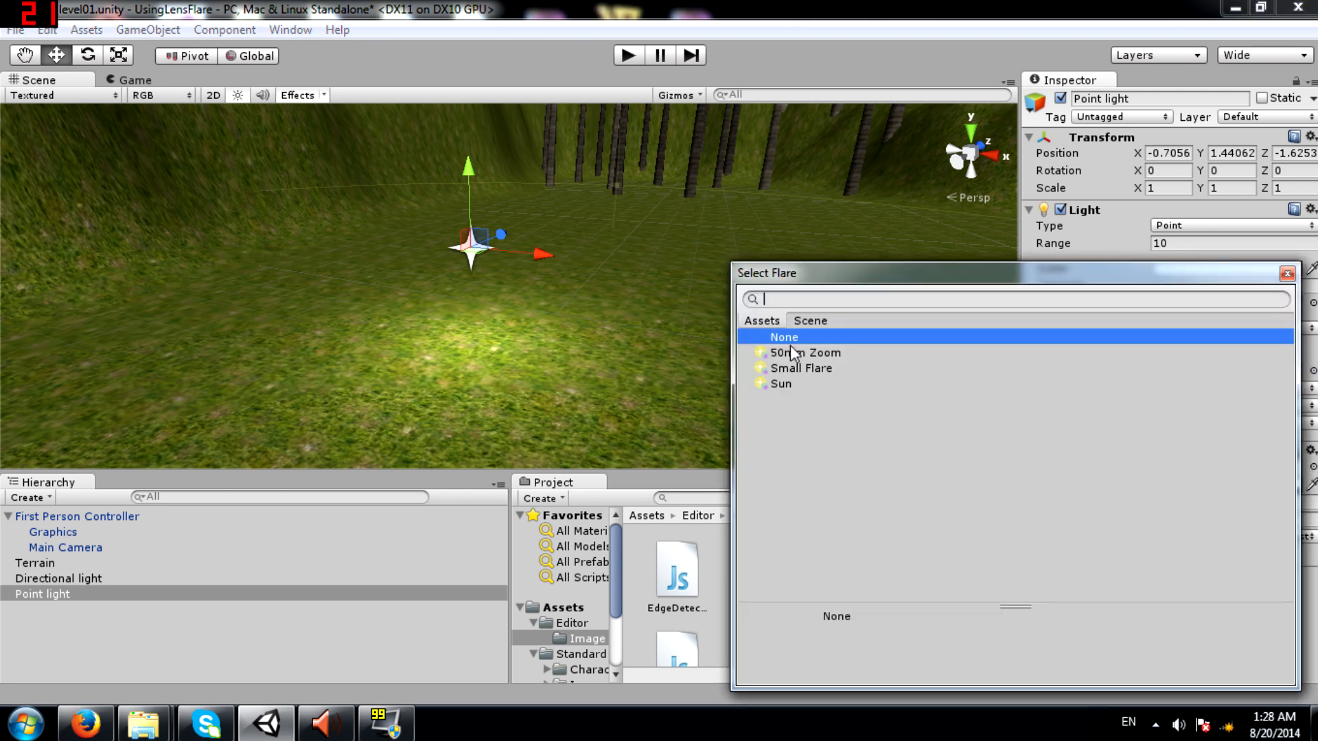
left_click(794, 369)
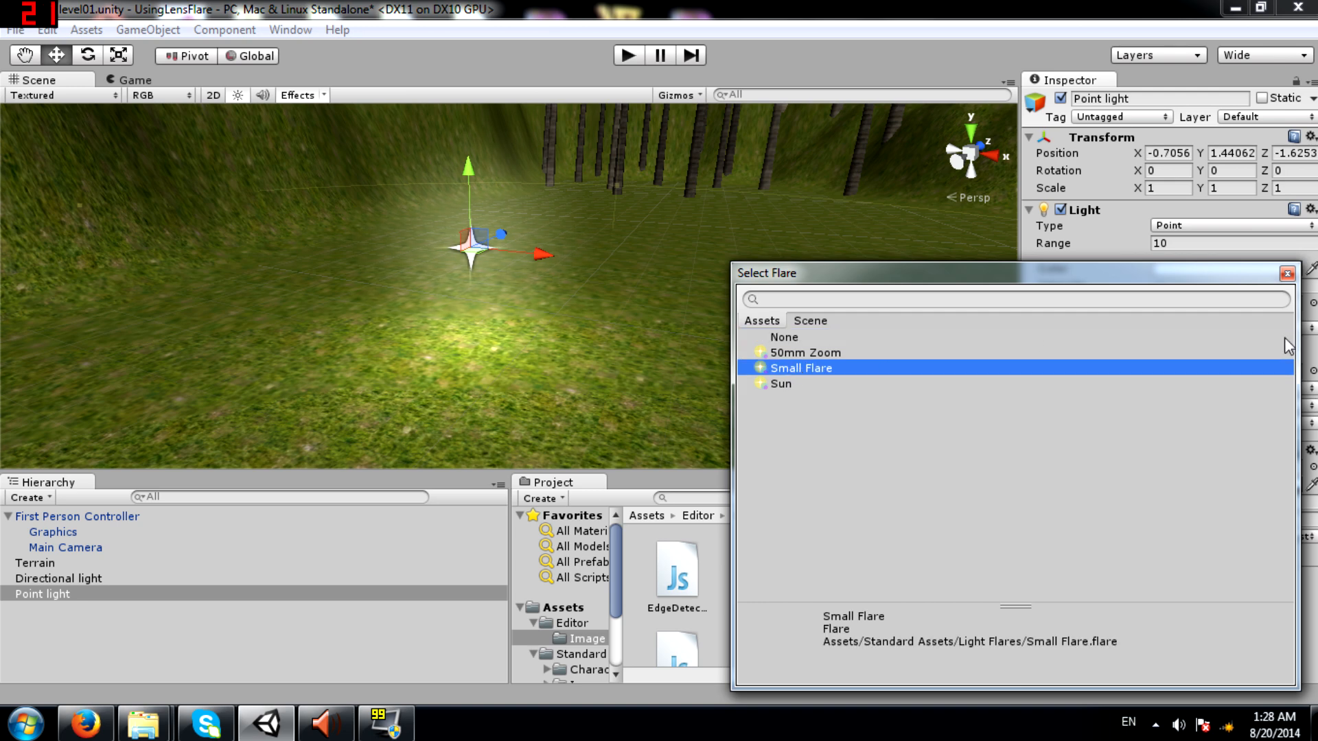
left_click(1287, 273)
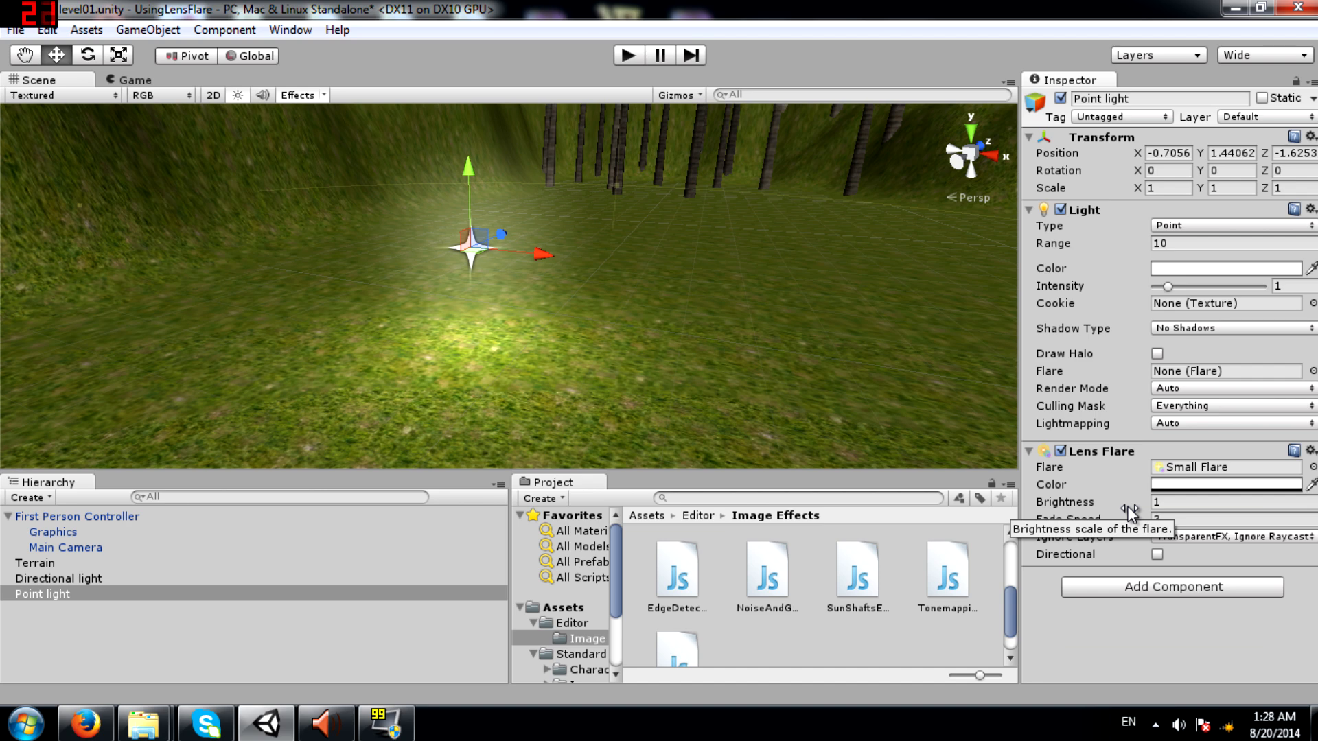
Try a Lens Flare brightness of 8.19 on the point light and undo the change.
left_click_drag(1092, 503, 35, 494)
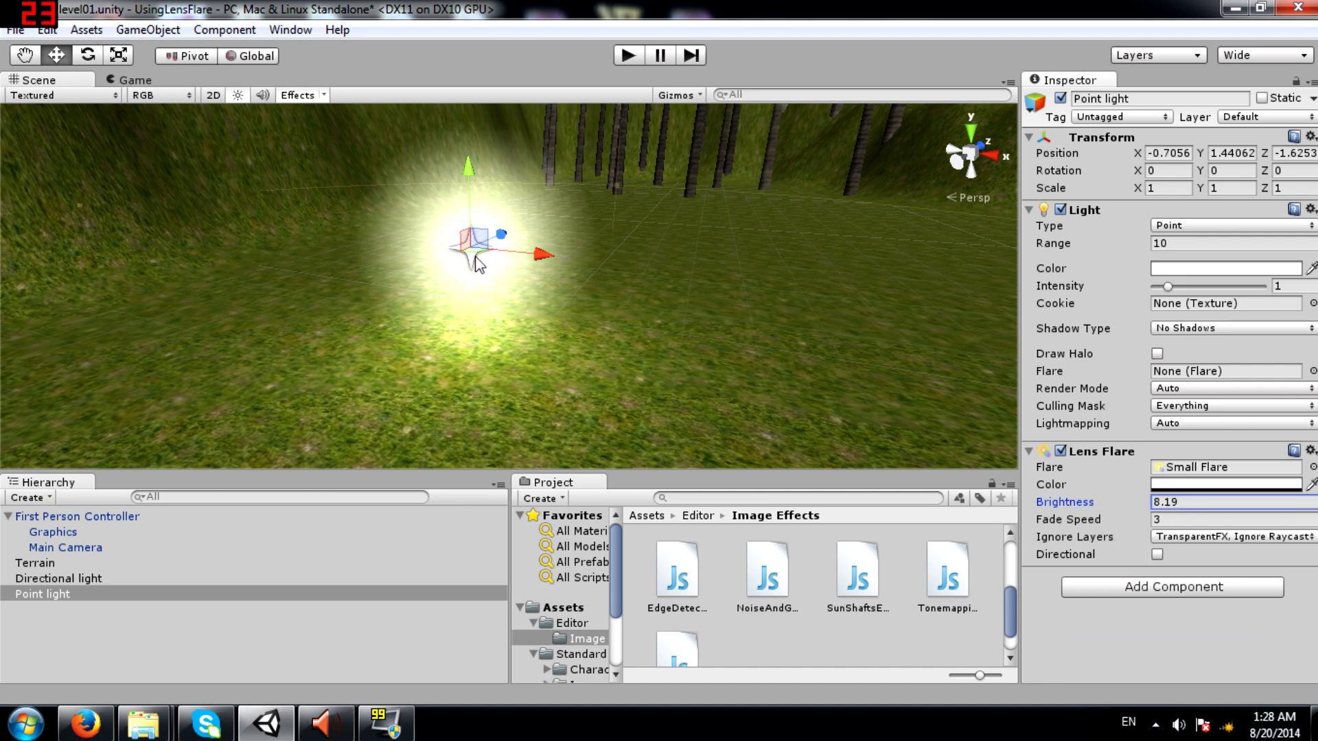
key("ctrl+z")
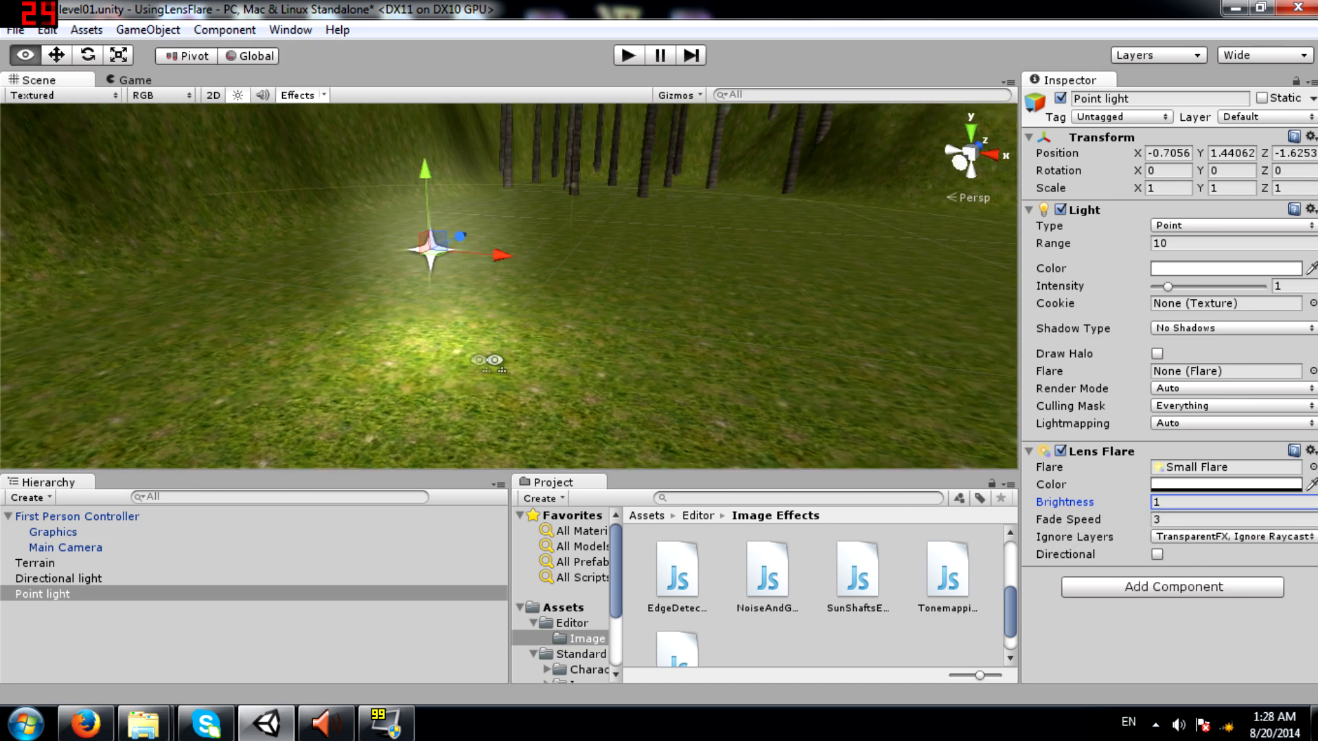
left_click_drag(480, 360, 732, 354, "alt")
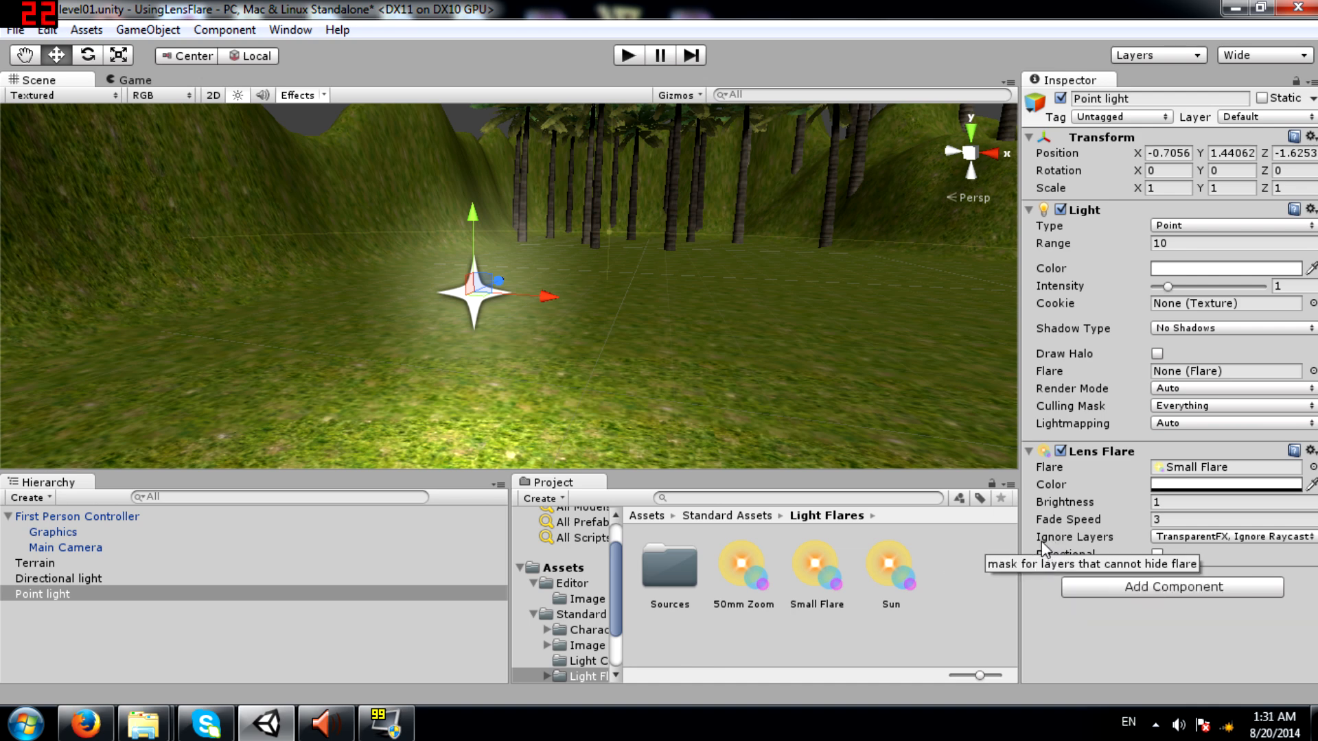
Set the Lens Flare's Fade Speed to 0.05 and check the flare from different angles in the scene.
left_click(1161, 520)
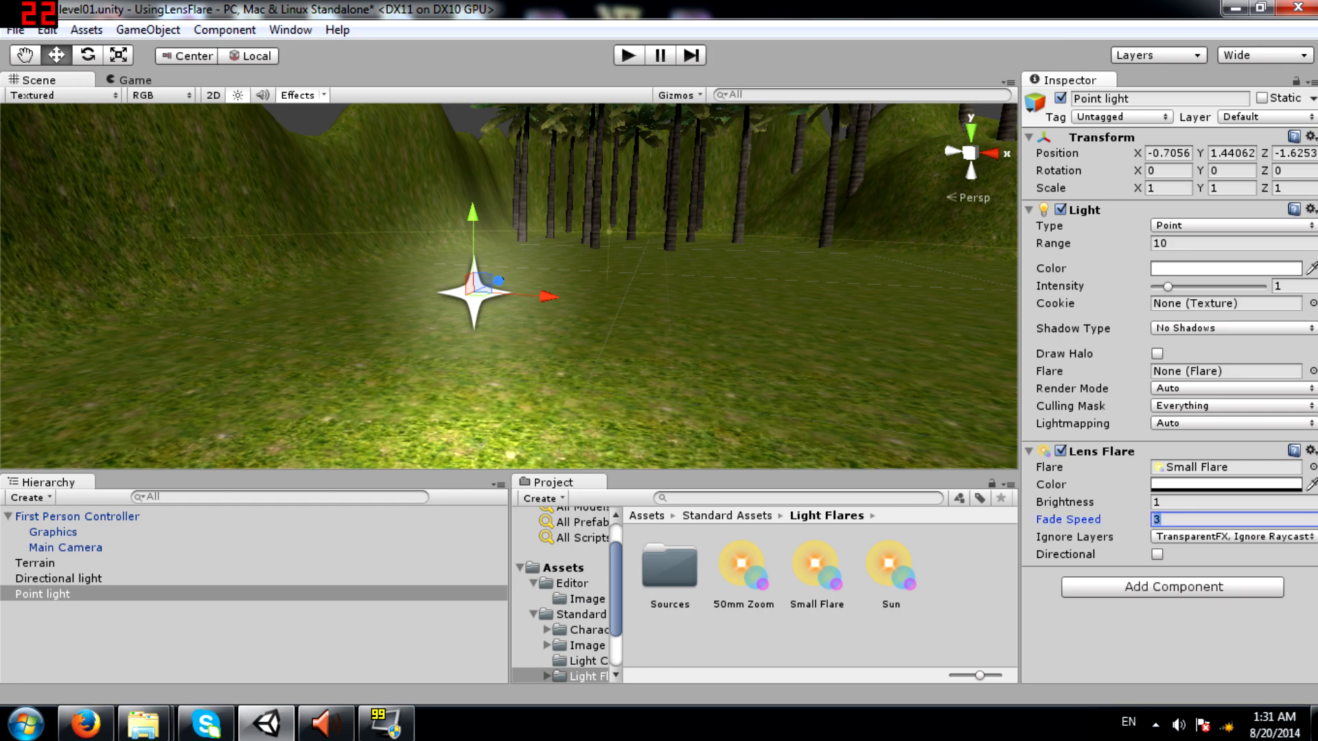
right_click_drag(694, 426, 769, 374)
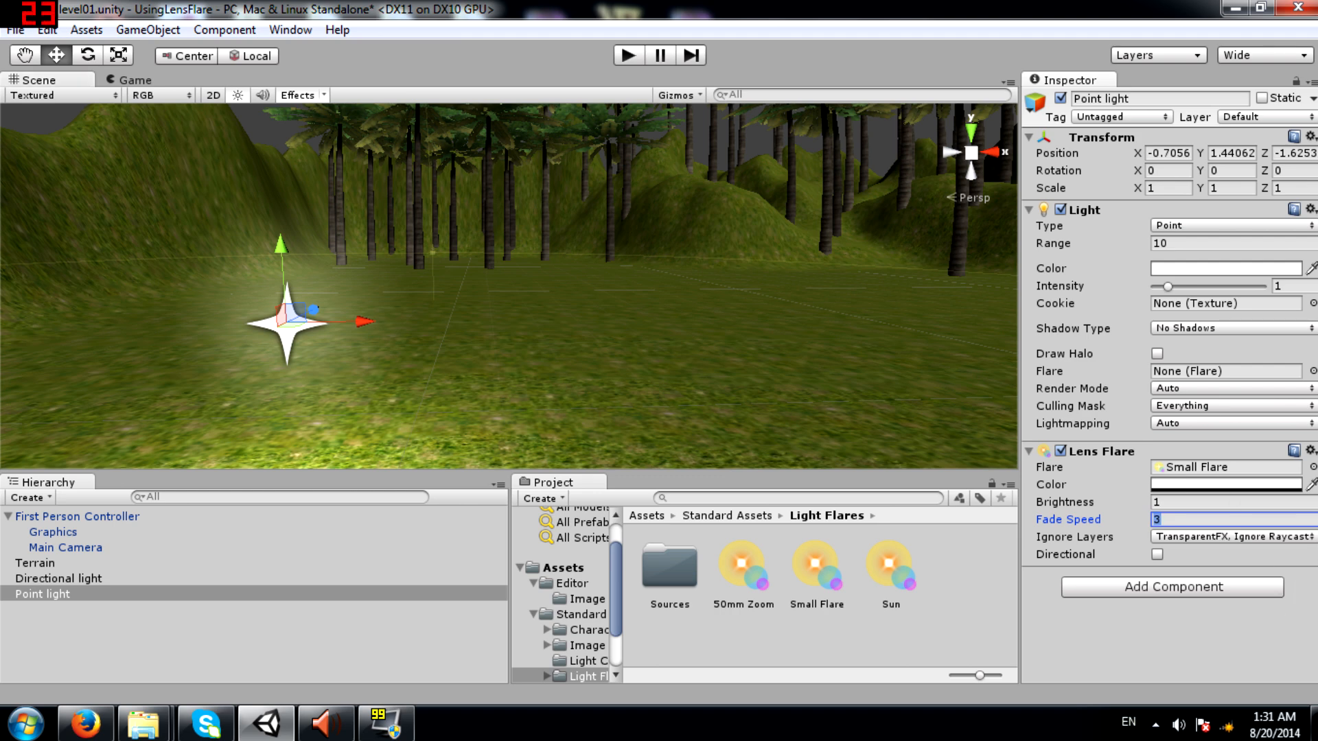
type("0.05")
right_click_drag(395, 362, 321, 535)
left_click(494, 317)
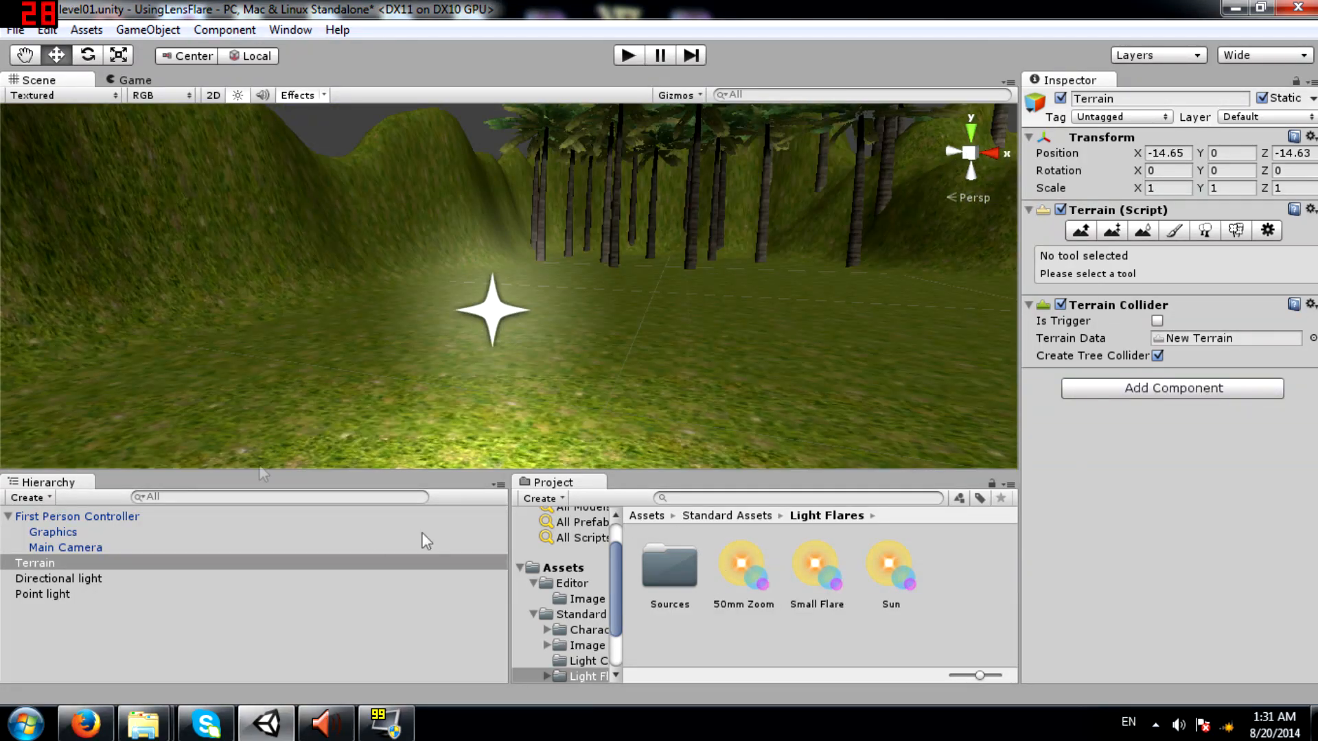
right_click_drag(604, 385, 553, 351)
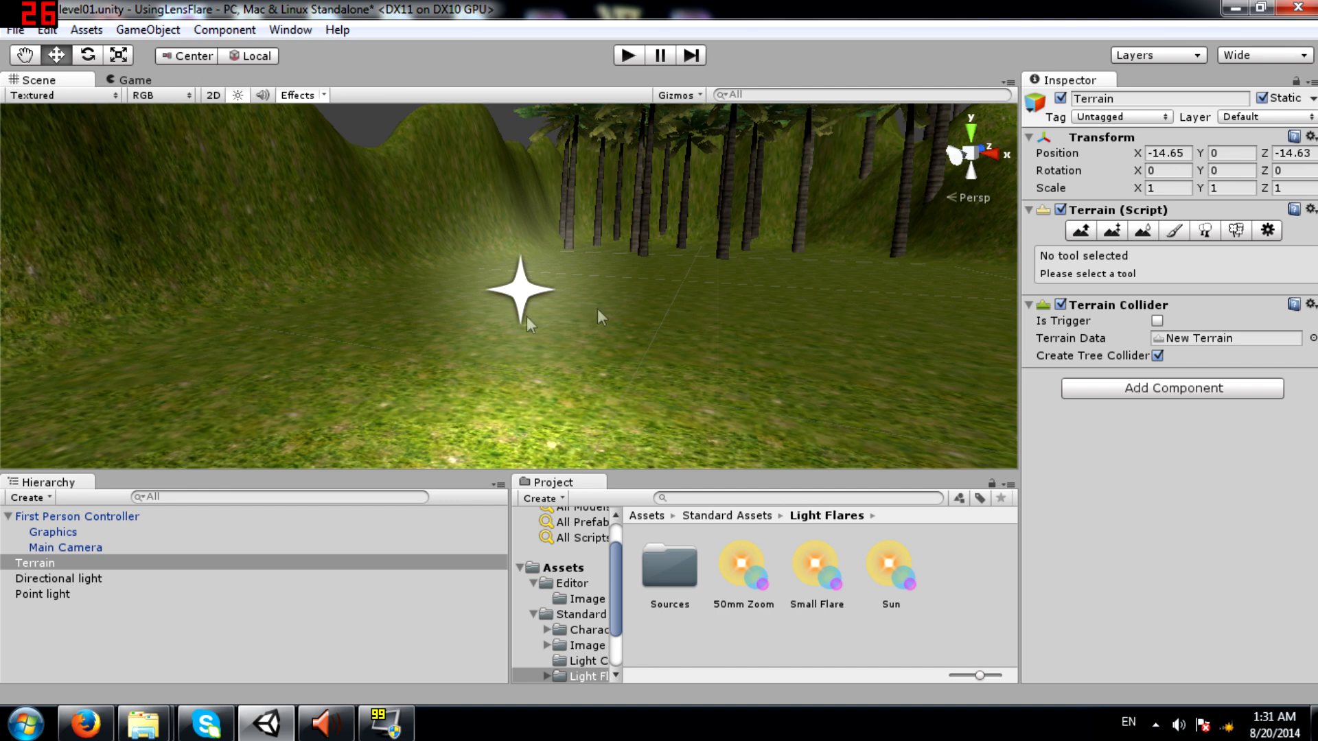
Set the Fade Speed of the point light's Lens Flare to 3.
left_click(47, 594)
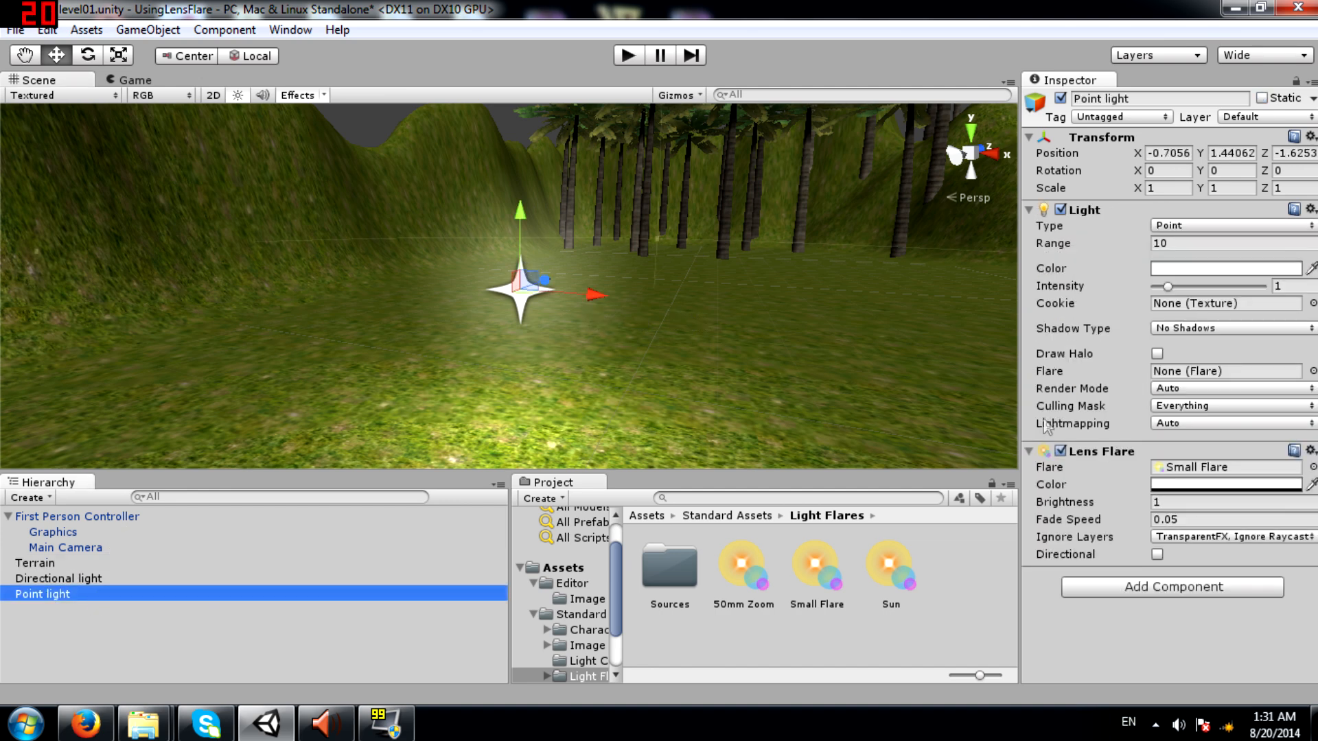
left_click(1290, 519)
type("3")
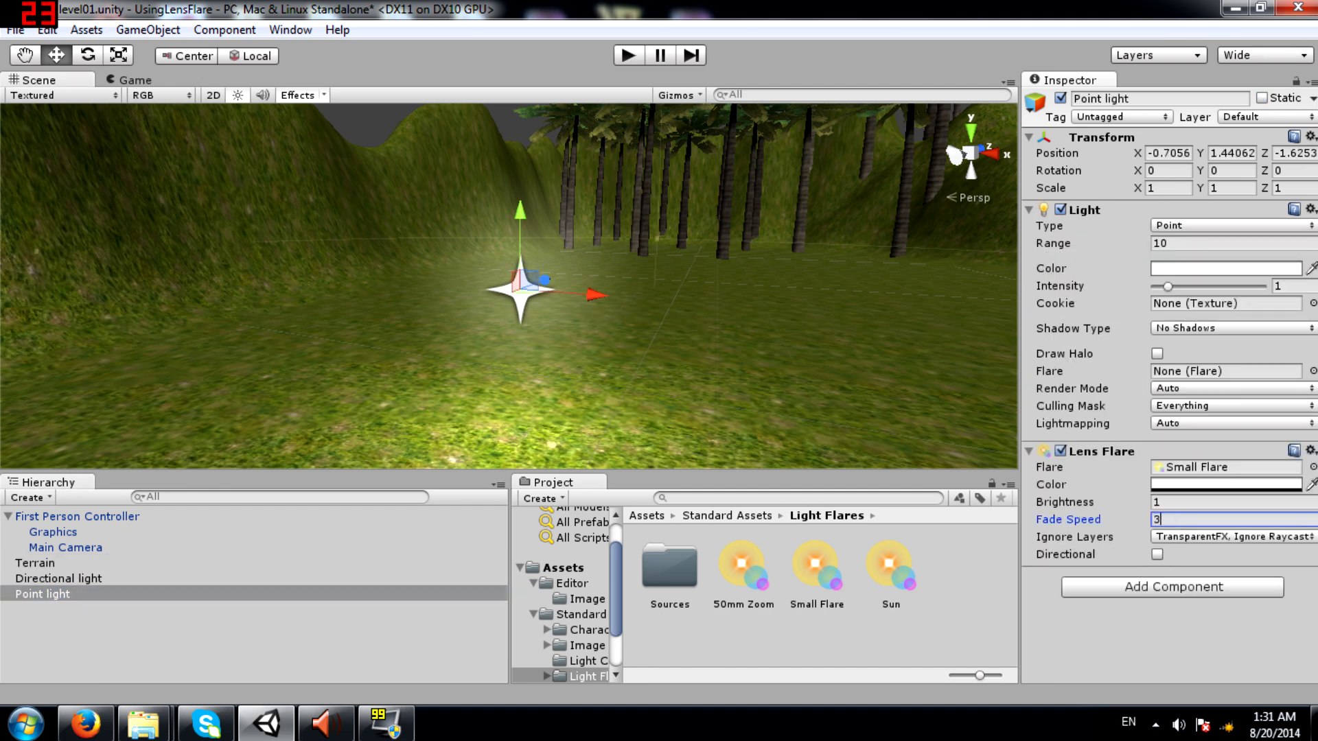
Try red as the Lens Flare color and return it to white.
left_click(1213, 484)
left_click_drag(882, 368, 981, 245)
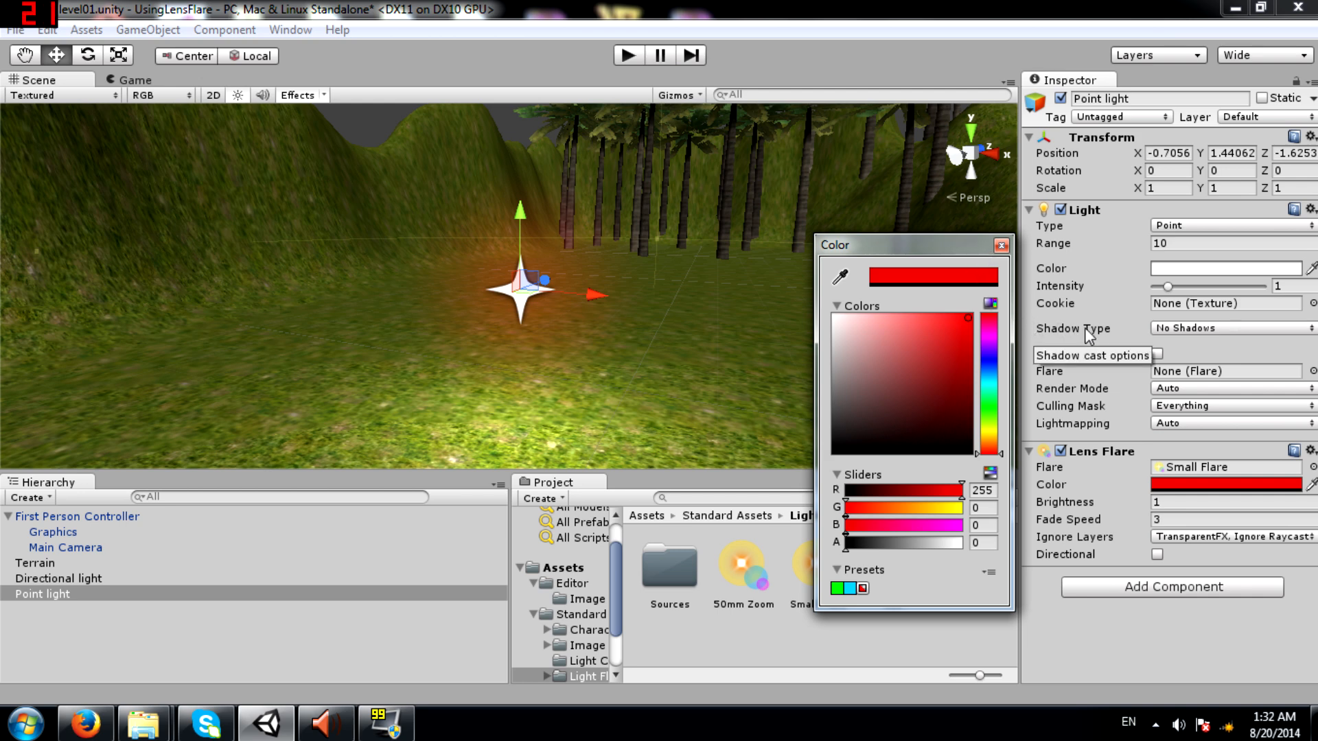
left_click_drag(895, 353, 801, 303)
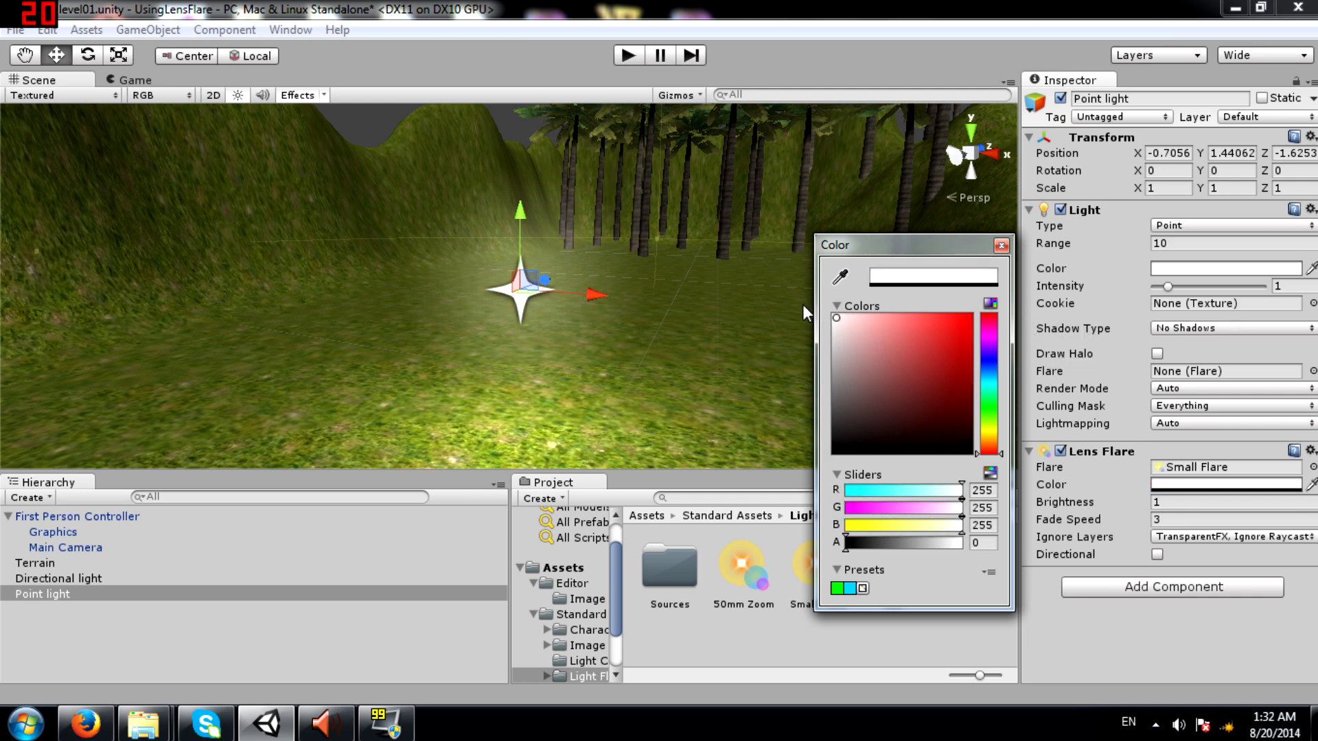
left_click(999, 246)
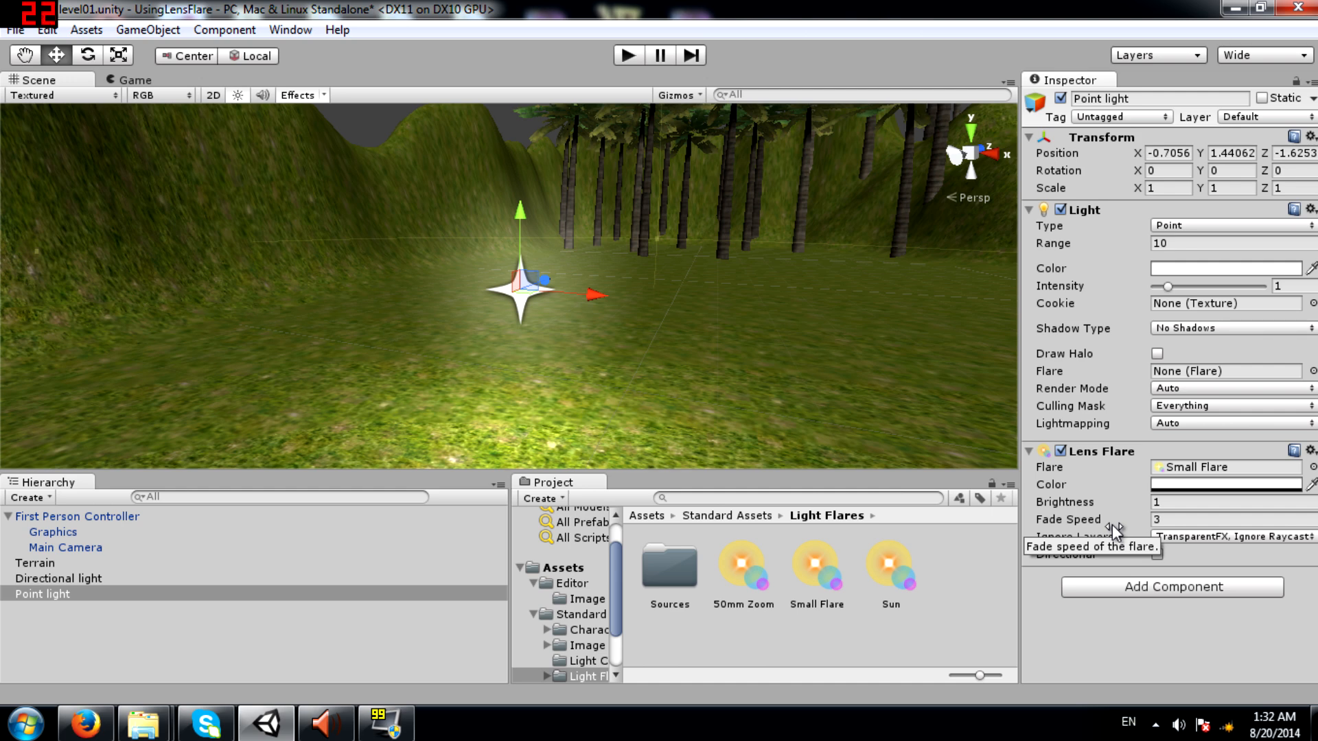
Review the Lens Flare's Ignore Layers options and set its Brightness to 2.8.
left_click(1216, 540)
left_click(1217, 542)
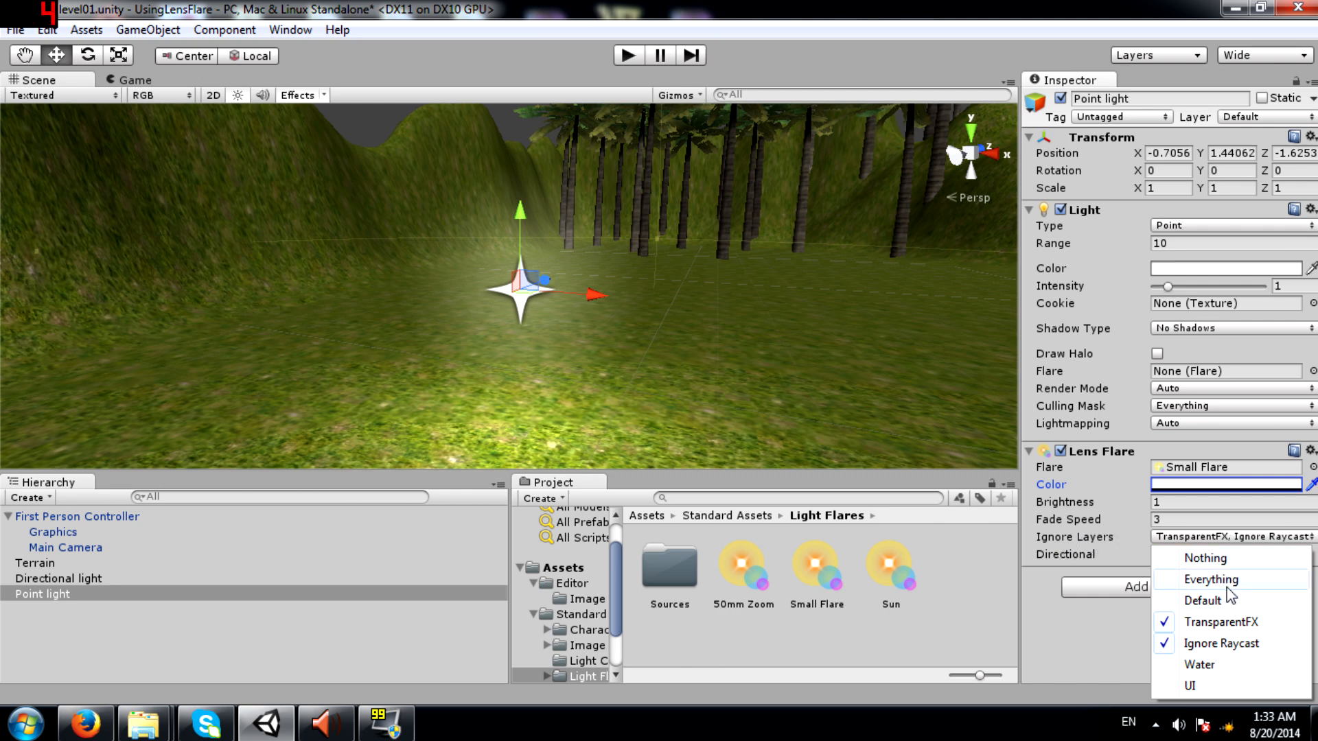
left_click(1125, 648)
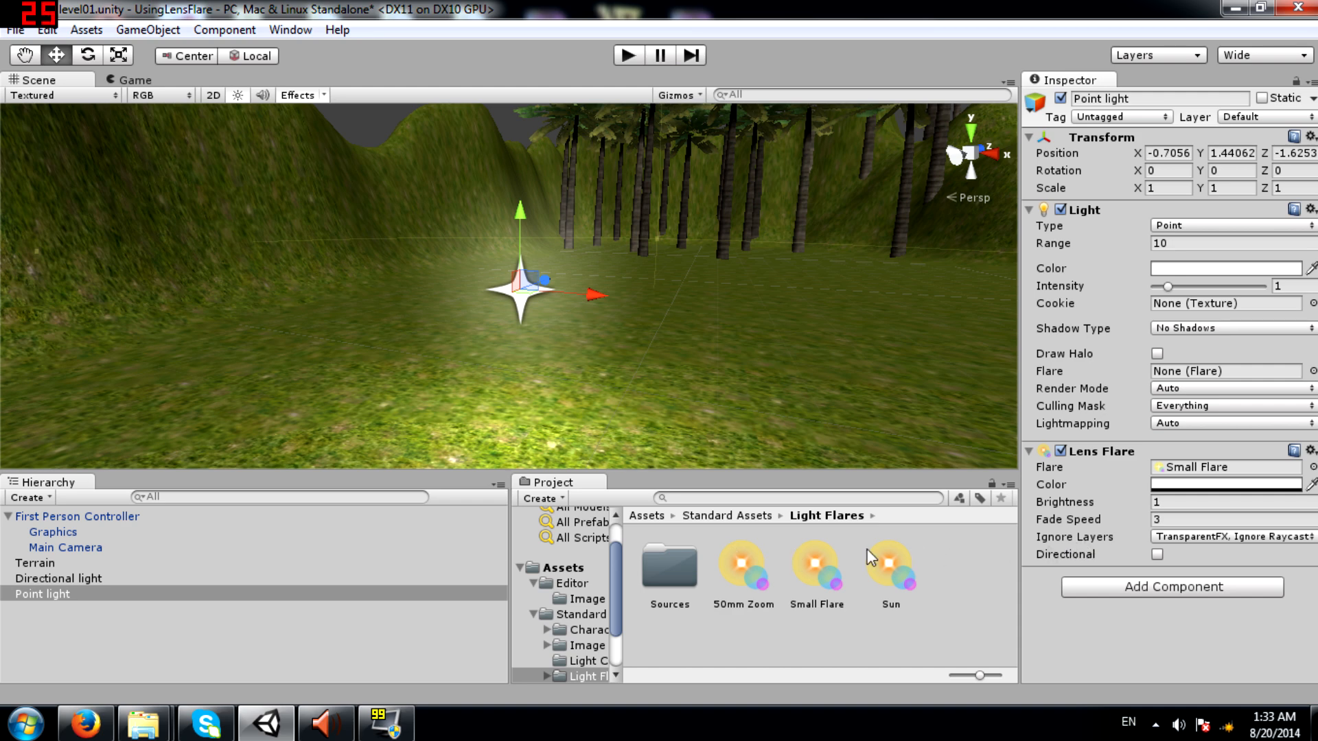
left_click_drag(1125, 506, 1139, 506)
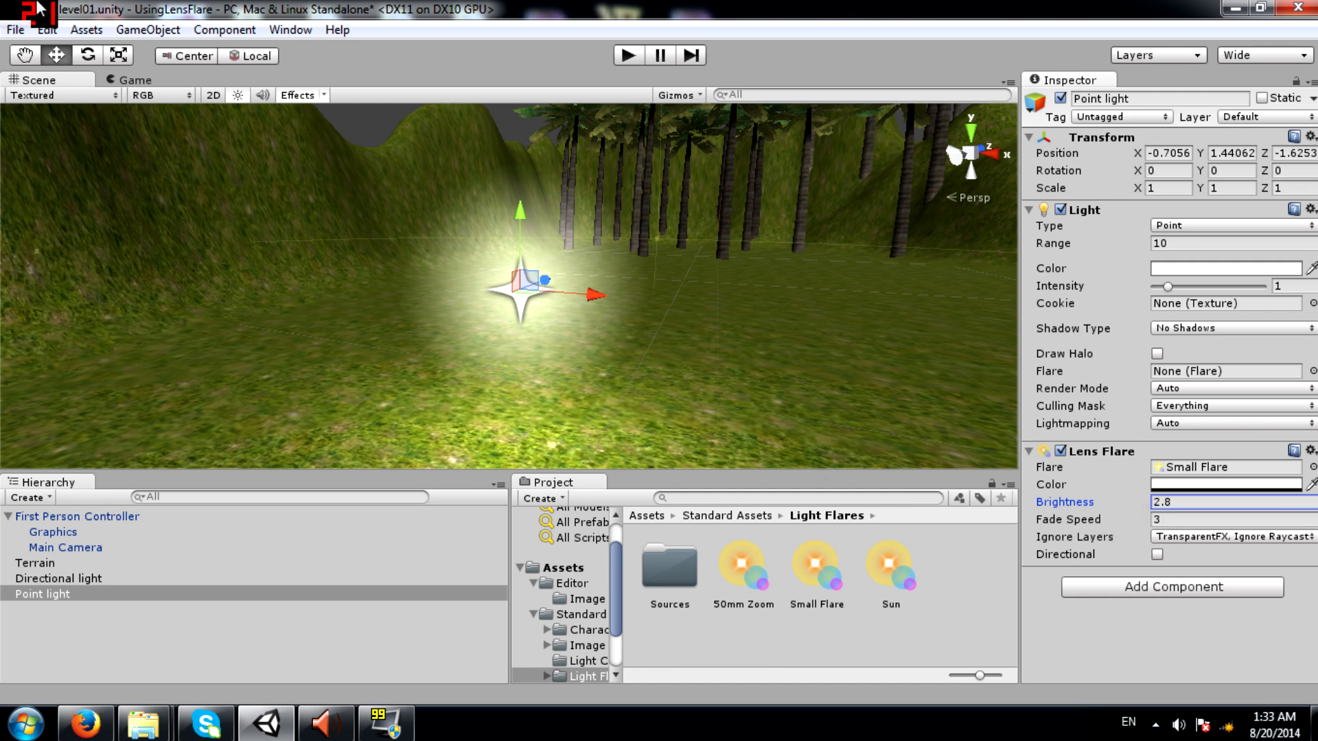
Create a sphere and move it across the terrain to a spot beside the point light.
left_click(156, 35)
mouse_move(177, 94)
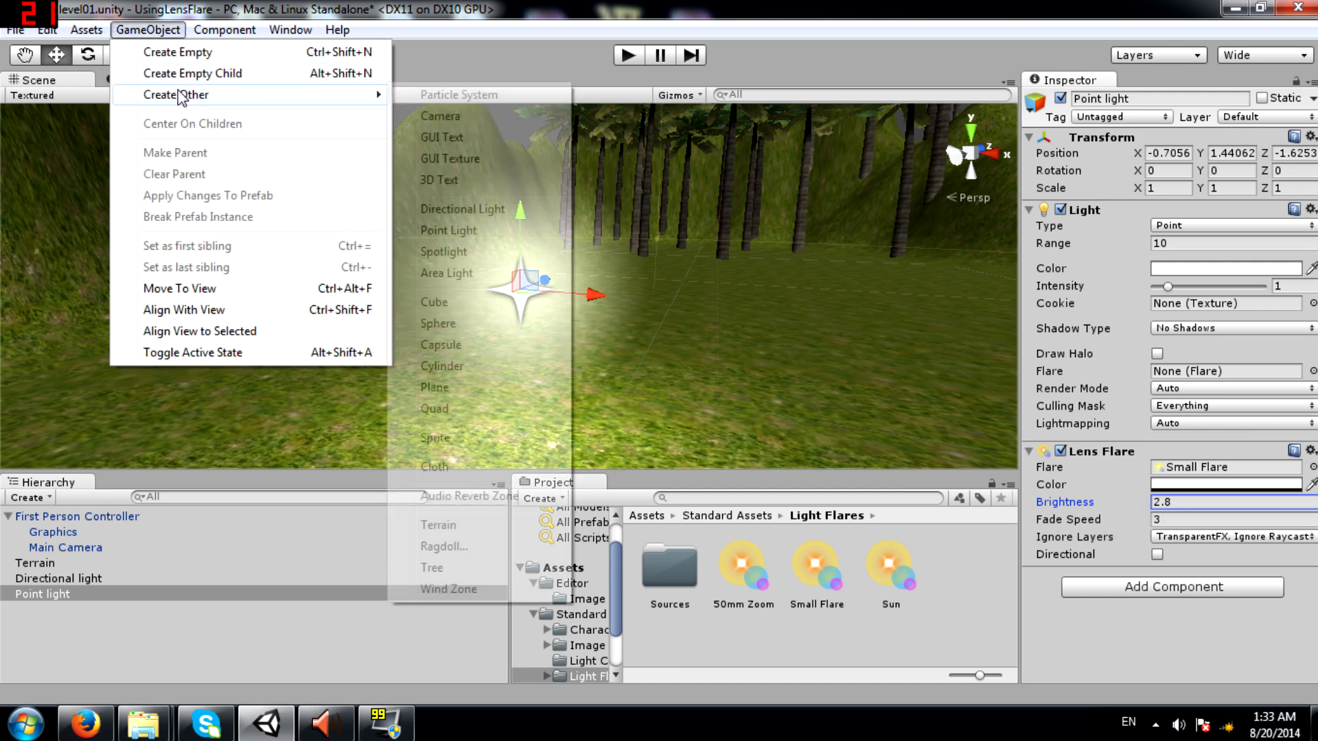
left_click(468, 324)
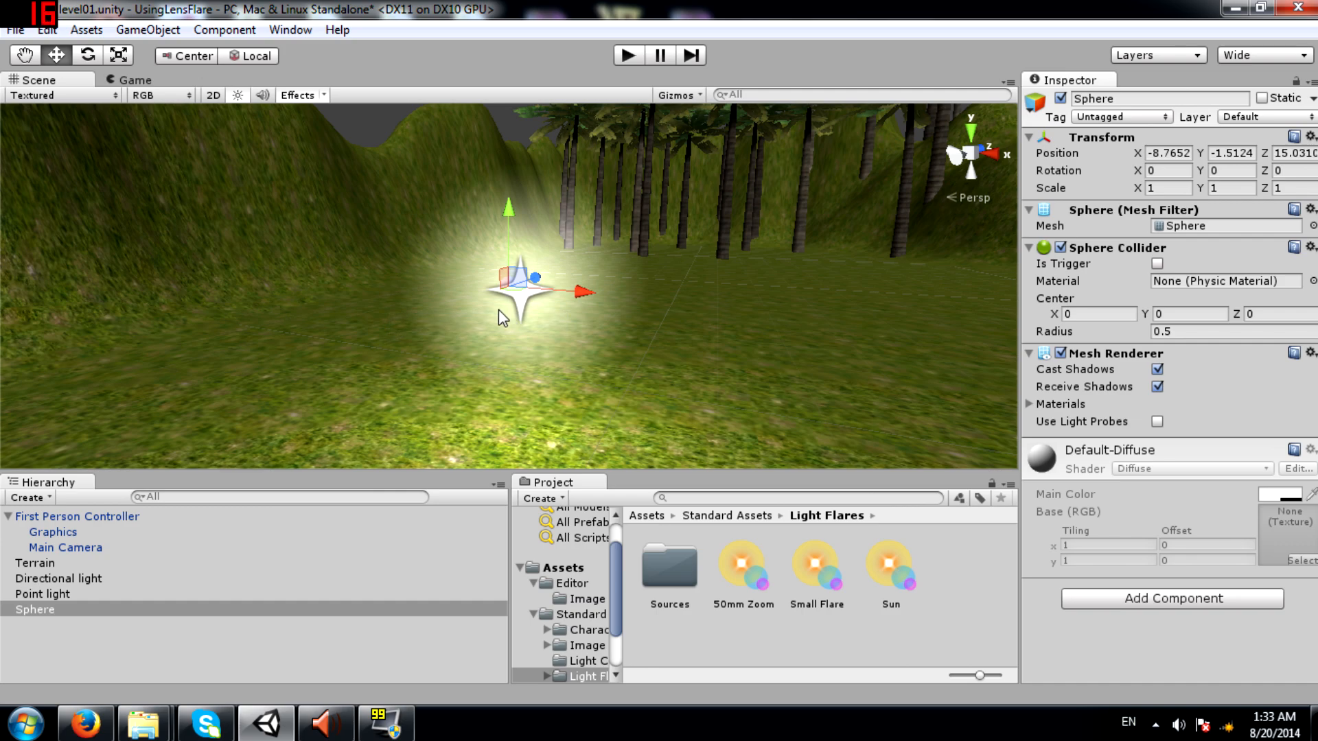
right_click_drag(640, 323, 715, 329)
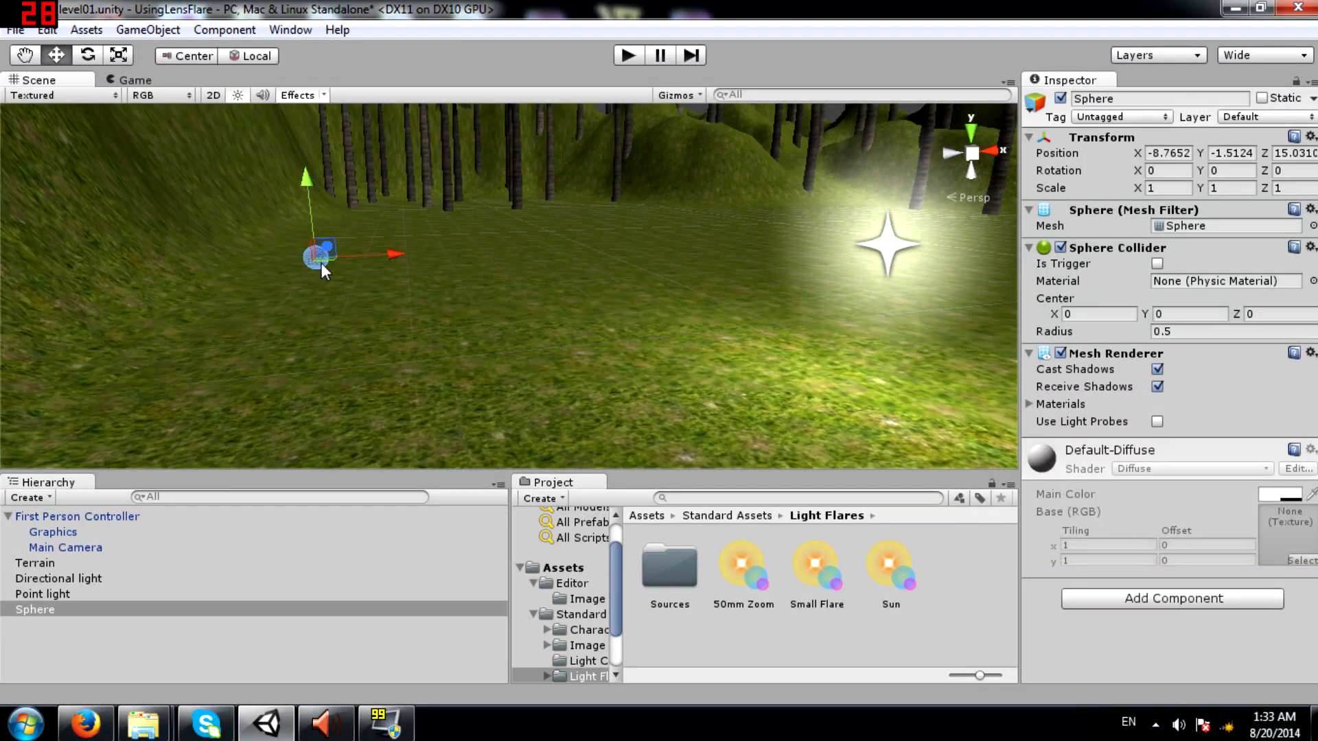
left_click_drag(328, 258, 920, 428)
right_click_drag(833, 391, 731, 408)
left_click_drag(714, 374, 96, 199)
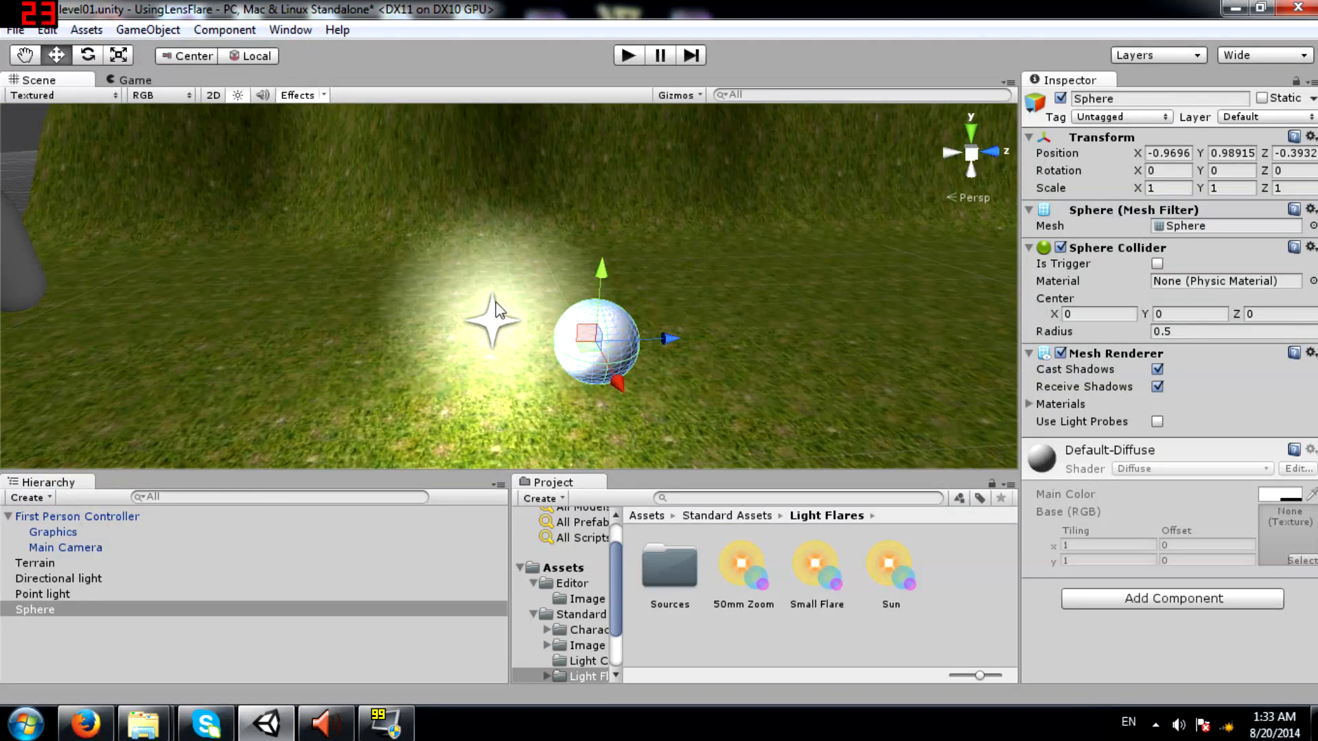
Move the sphere over the point light so that it encloses the light, at about X -0.77, Y 1.34, Z -1.58.
left_click_drag(588, 332, 487, 309)
right_click_drag(519, 317, 809, 257)
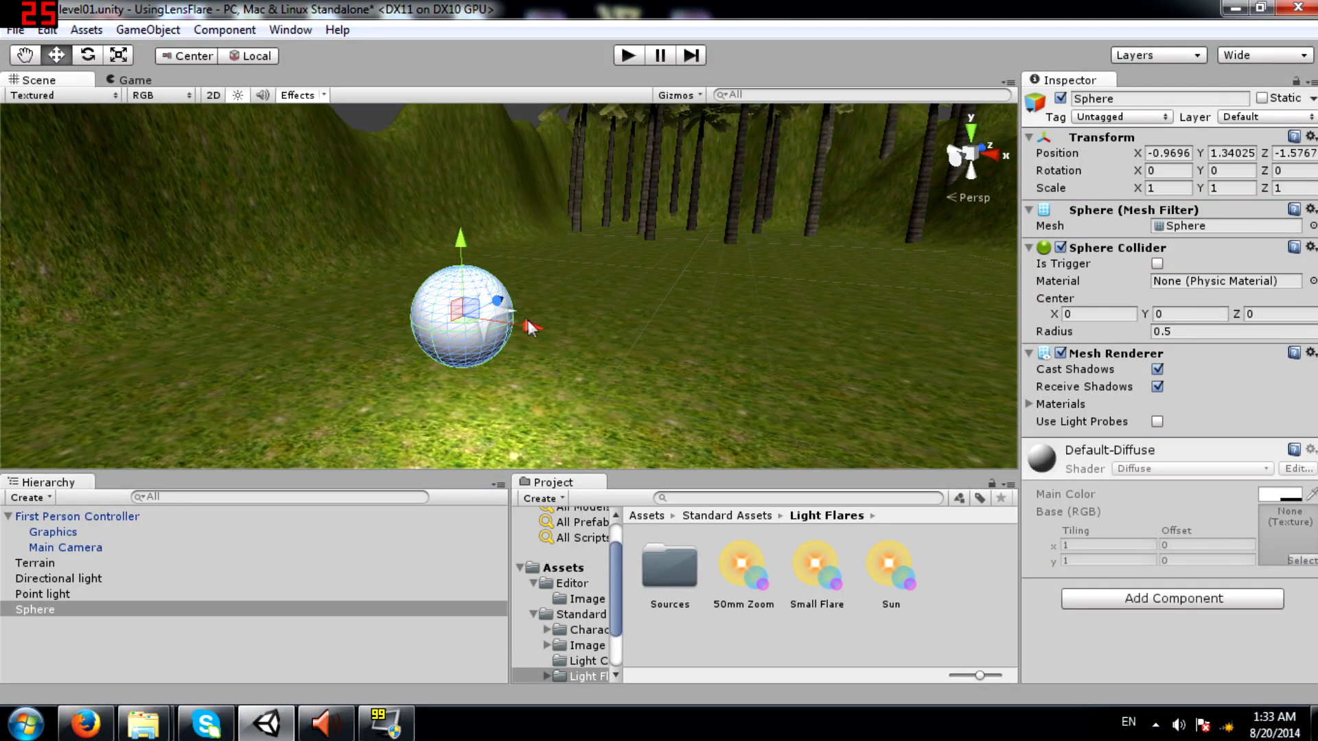
left_click_drag(533, 326, 549, 327)
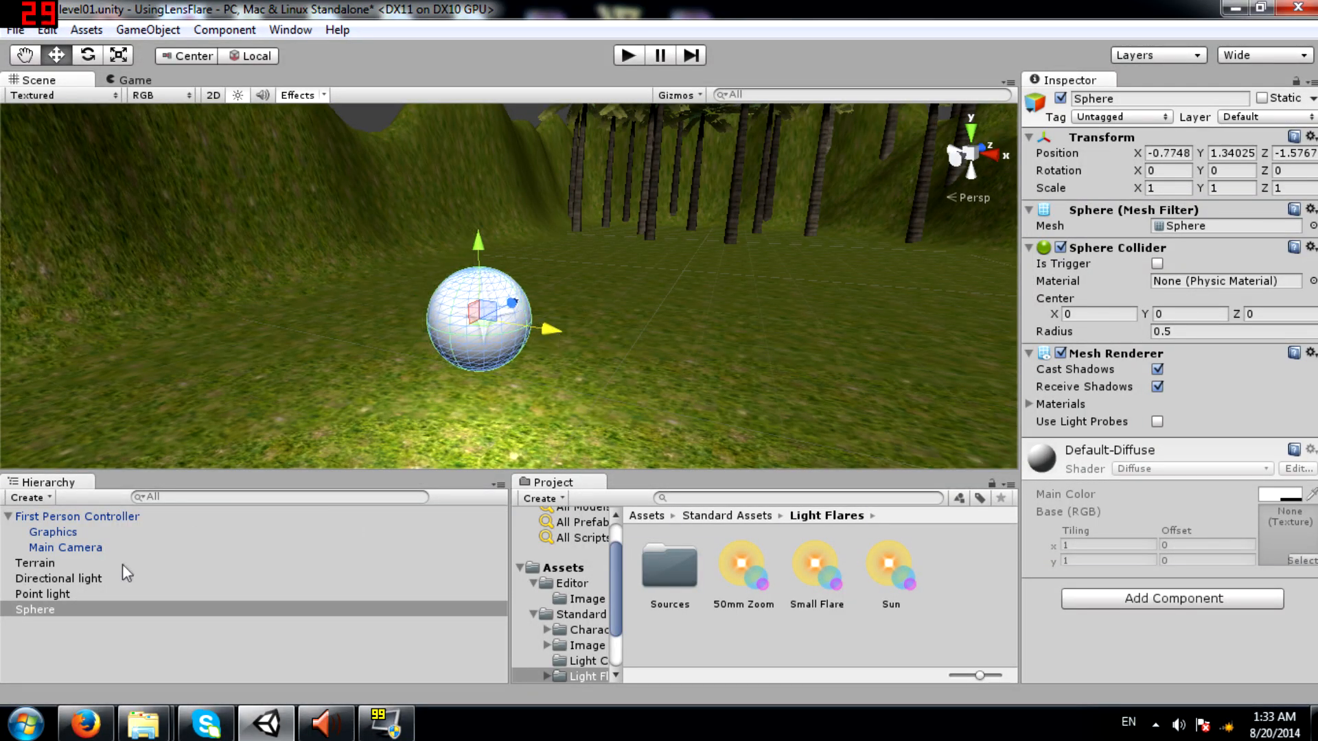
Make the point light a child of the sphere and set its local position to 0, 0, 0.
left_click_drag(59, 588, 49, 610)
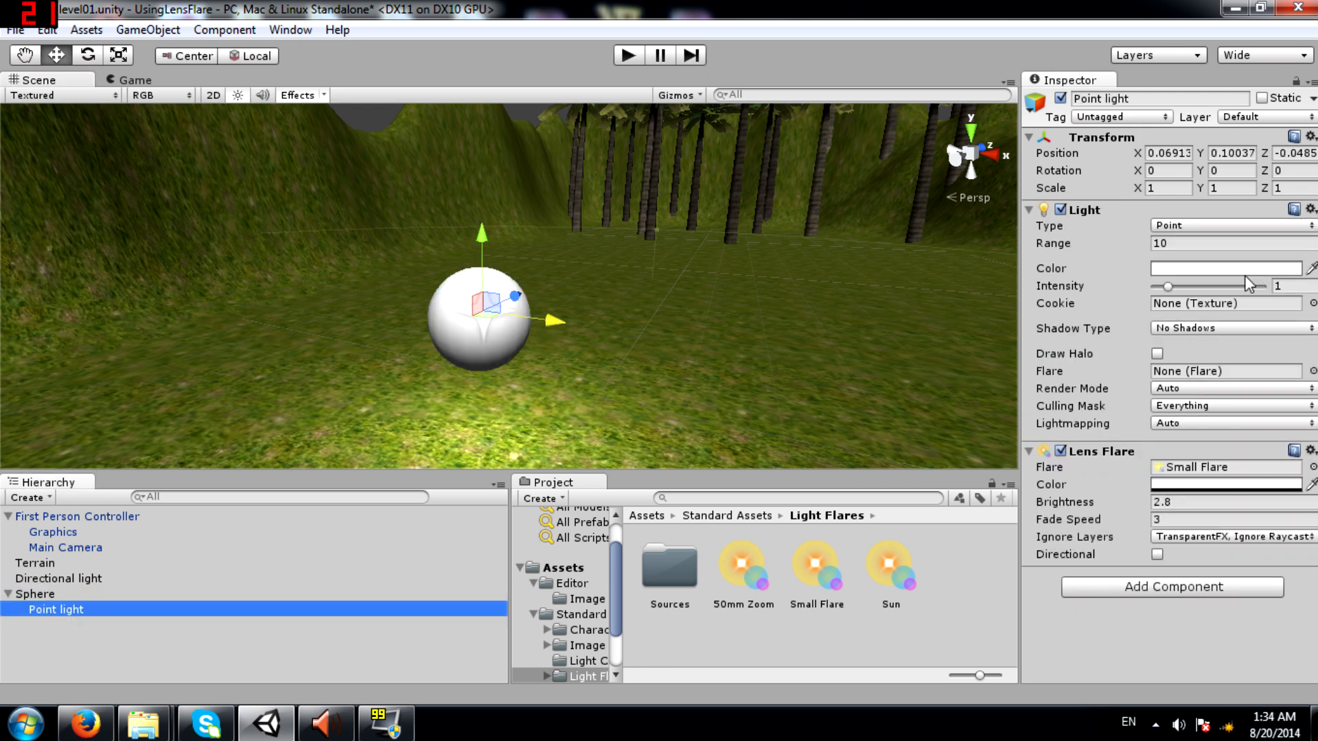
left_click(1168, 153)
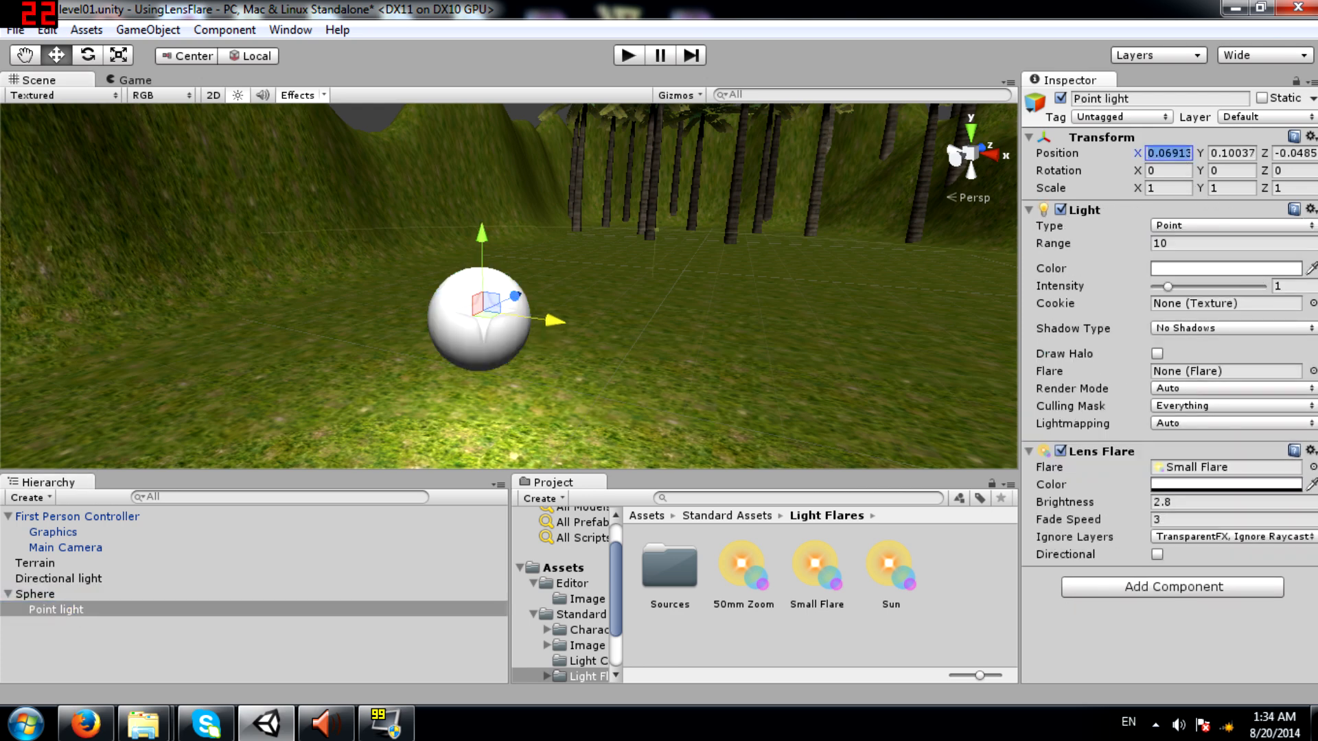
type("0")
key("Tab")
type("0")
key("Tab")
type("0")
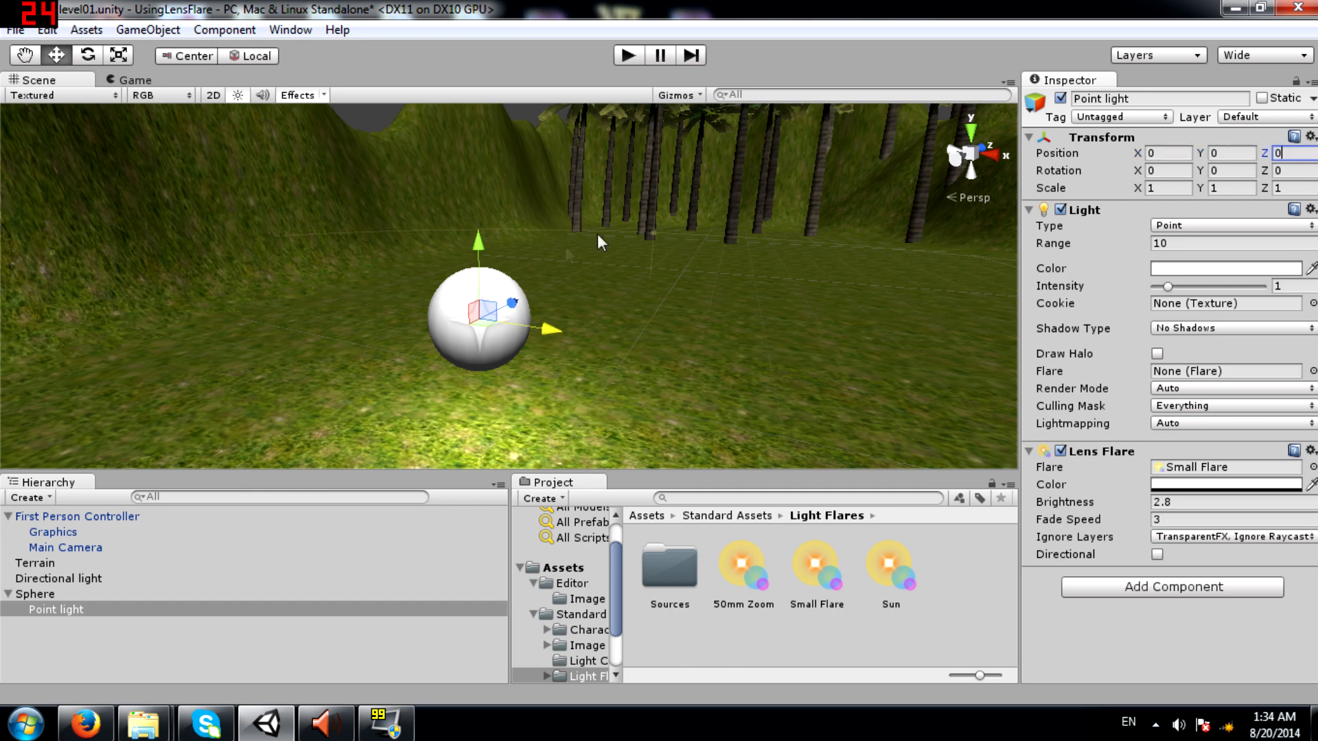
Check the layers the Lens Flare ignores and assign the sphere to the TransparentFX layer, without changing its child.
right_click_drag(554, 293, 566, 328)
key("a")
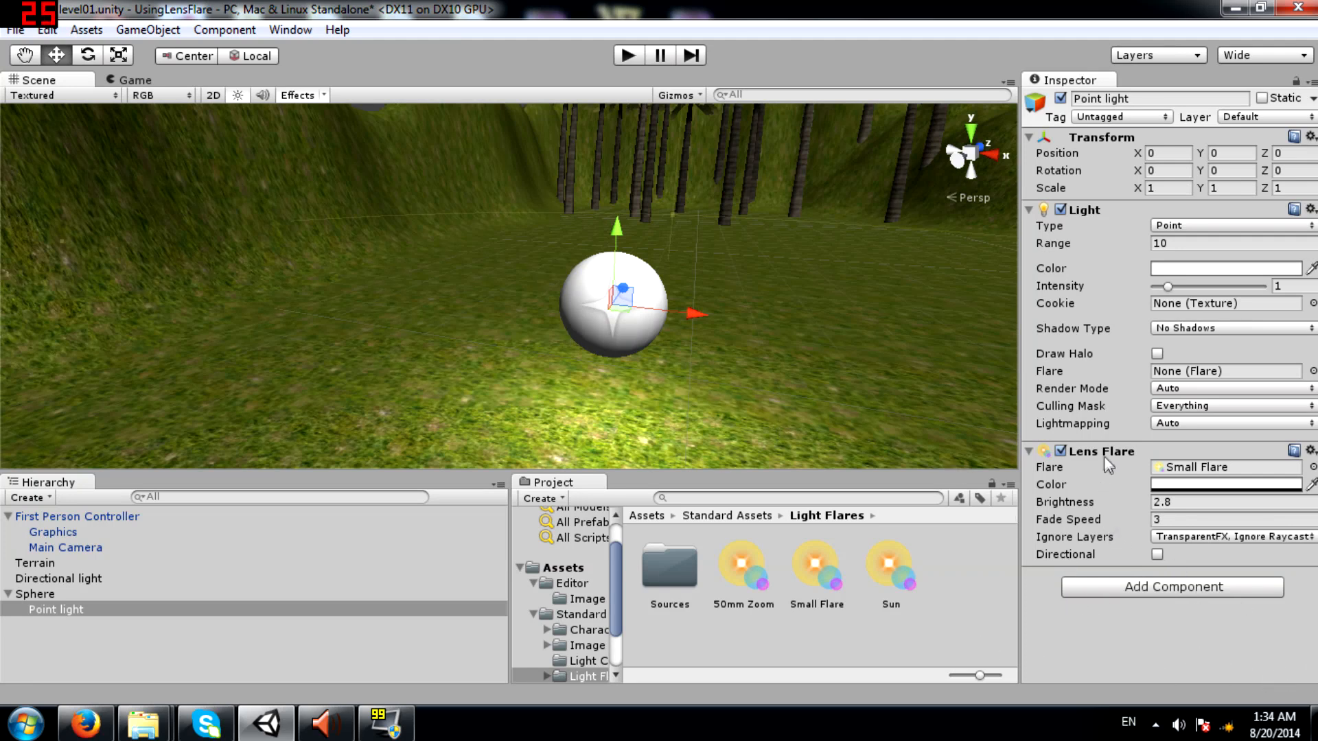
left_click(1178, 539)
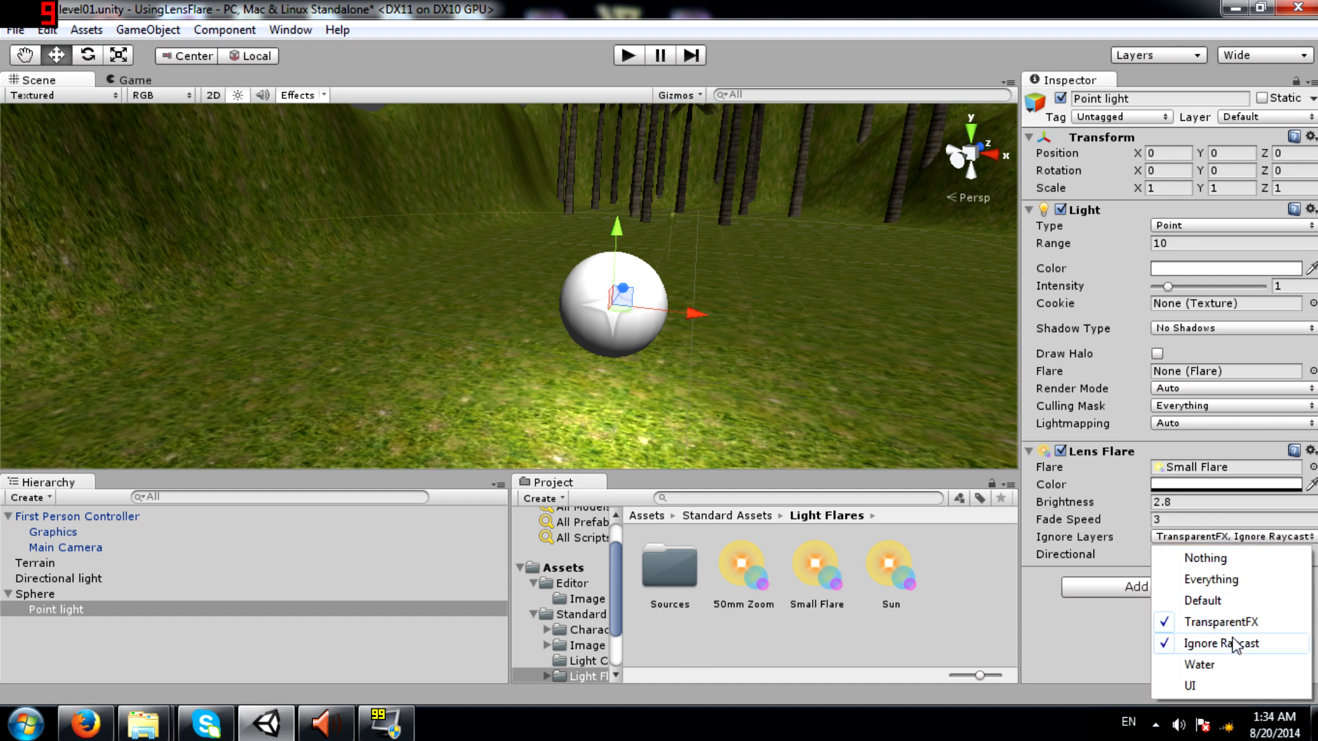
left_click(1094, 626)
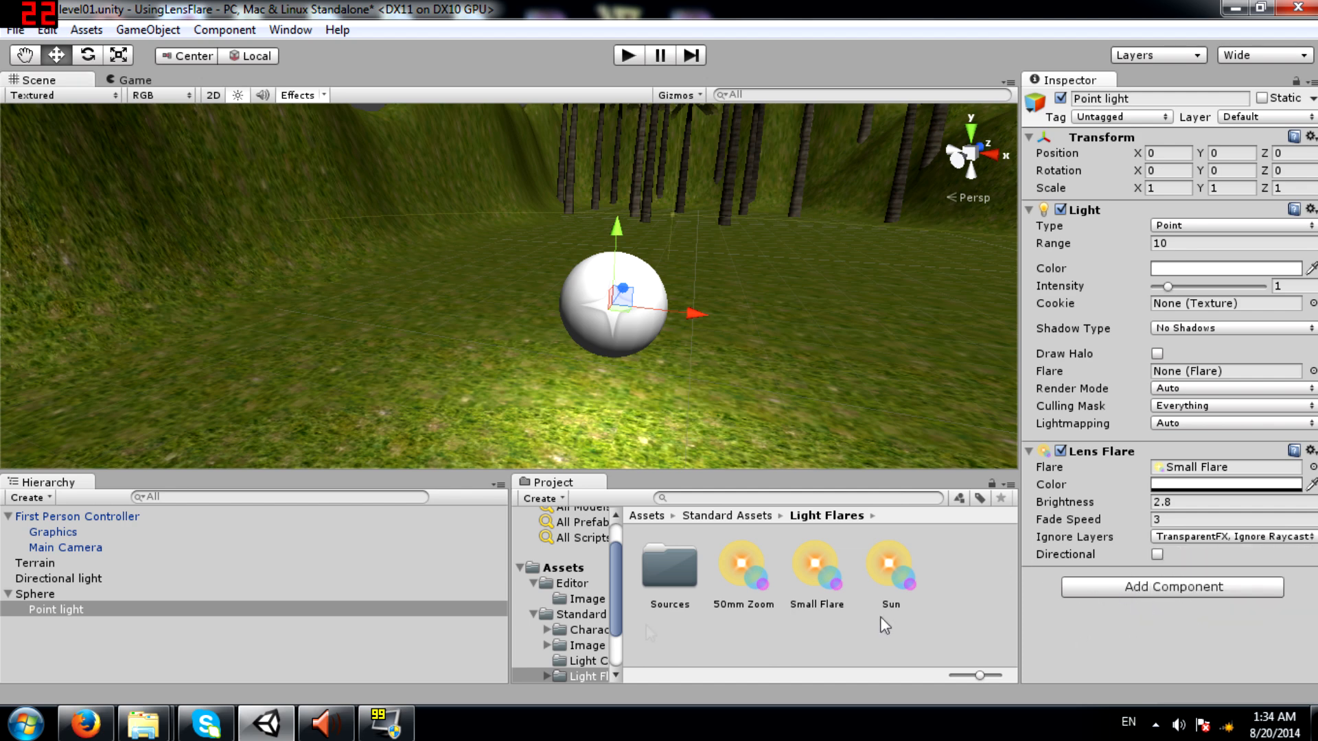
left_click(44, 595)
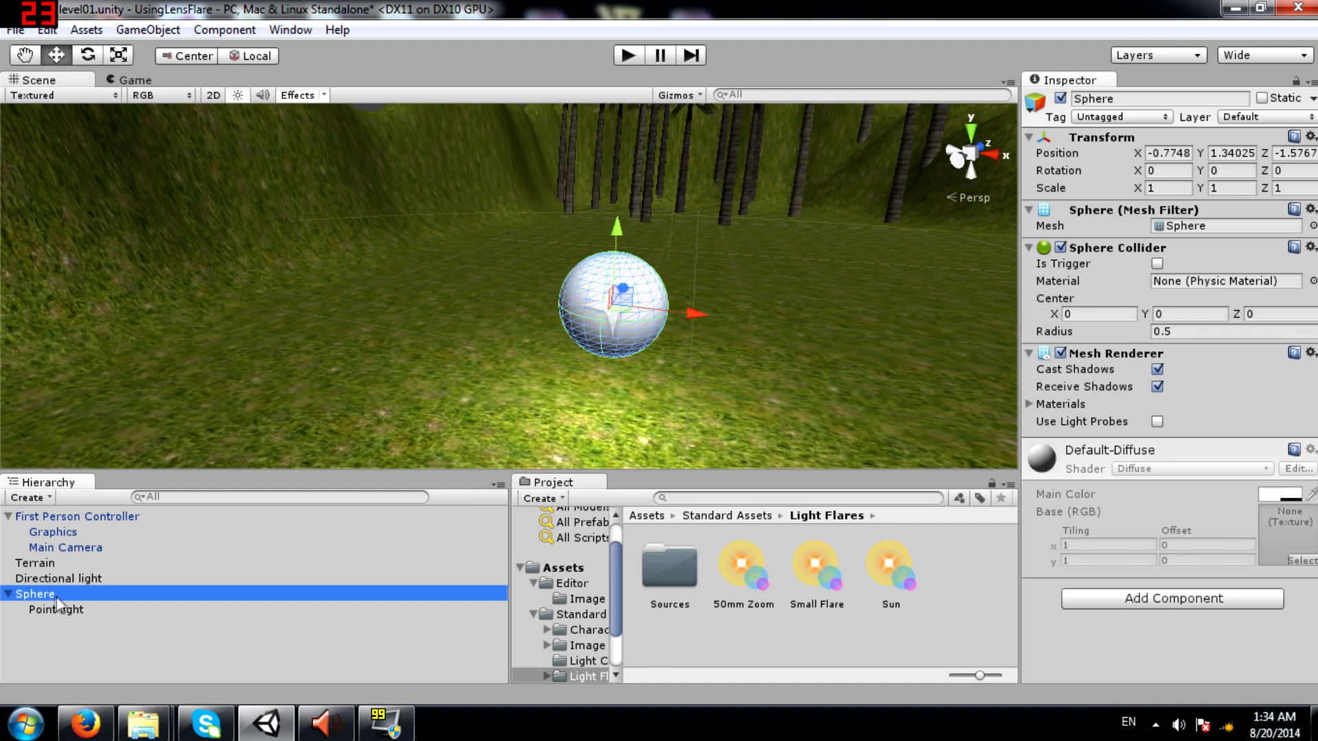
left_click(1245, 118)
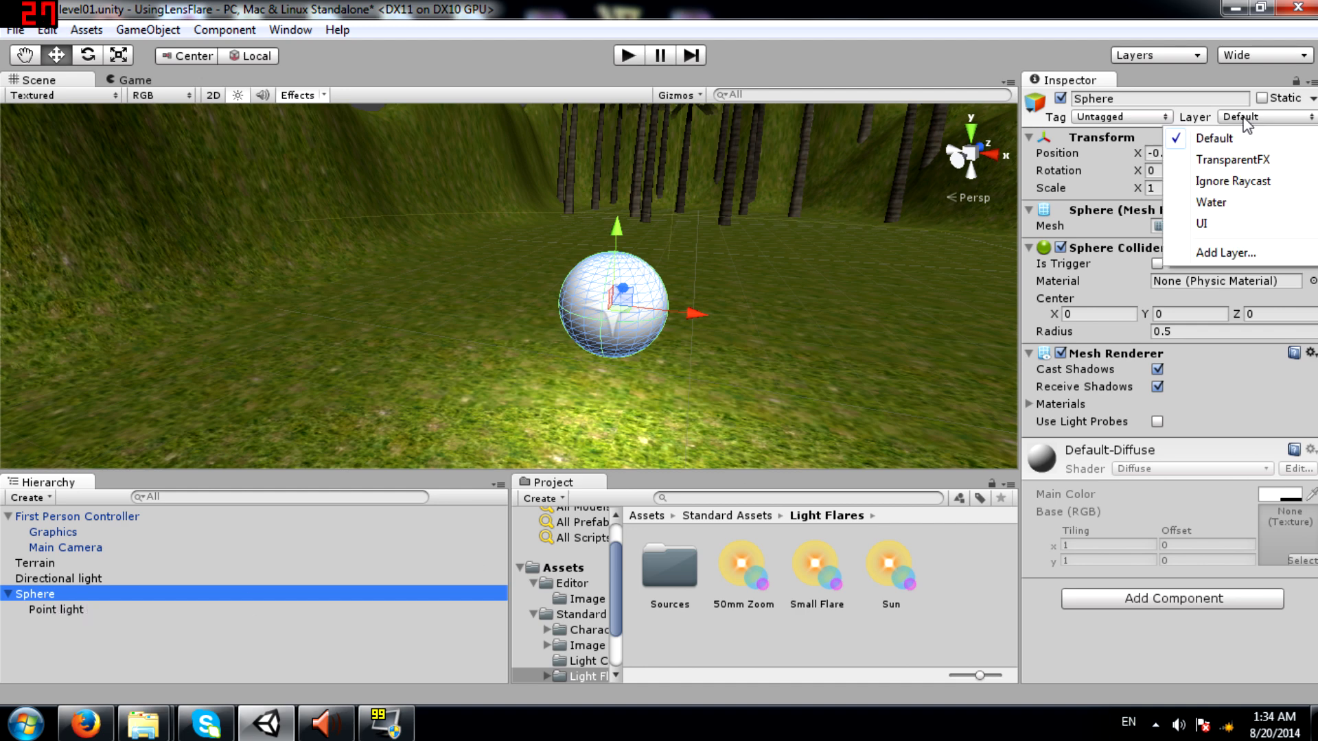
left_click(1250, 162)
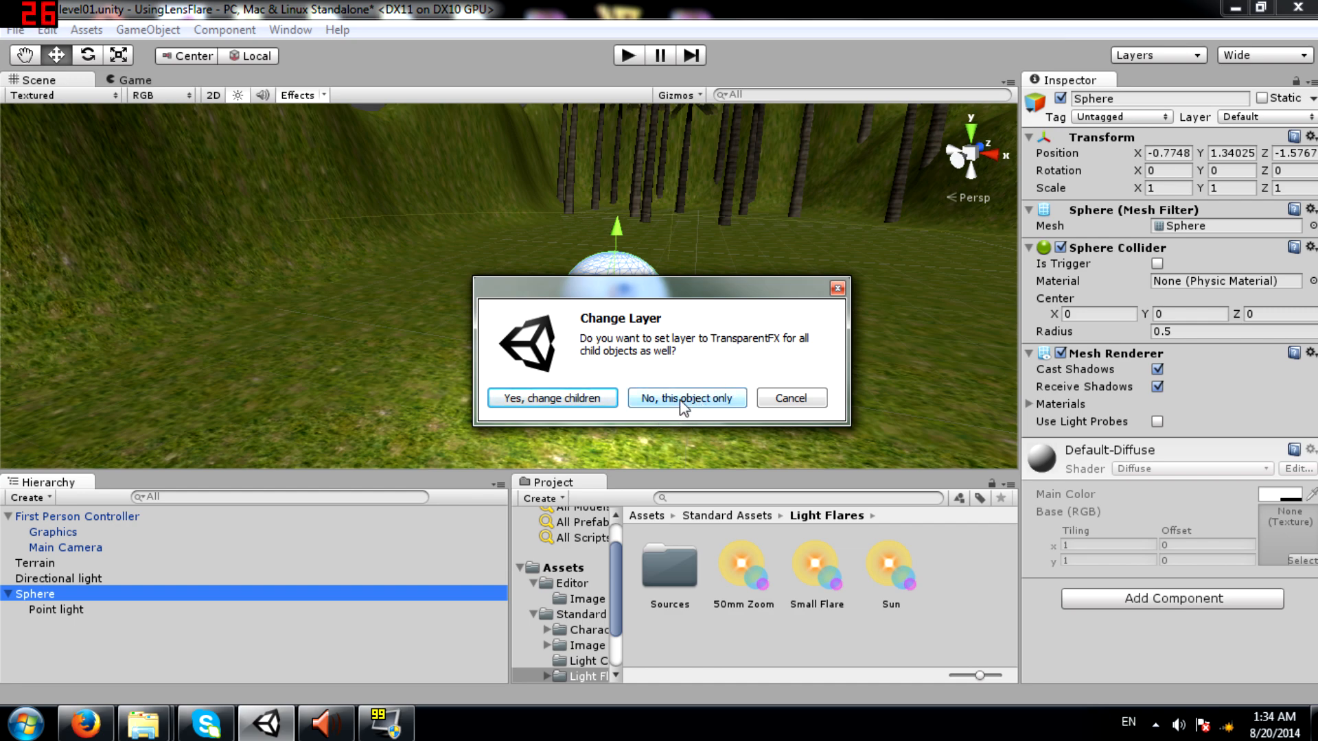
left_click(684, 399)
Examine the flare around the sphere from different angles and distances, and read the description of the Lens Flare's Directional option.
left_click_drag(780, 280, 741, 229, "alt")
key("s")
right_click_drag(741, 229, 844, 271)
key("a")
key("d")
key("w")
key("w")
key("s")
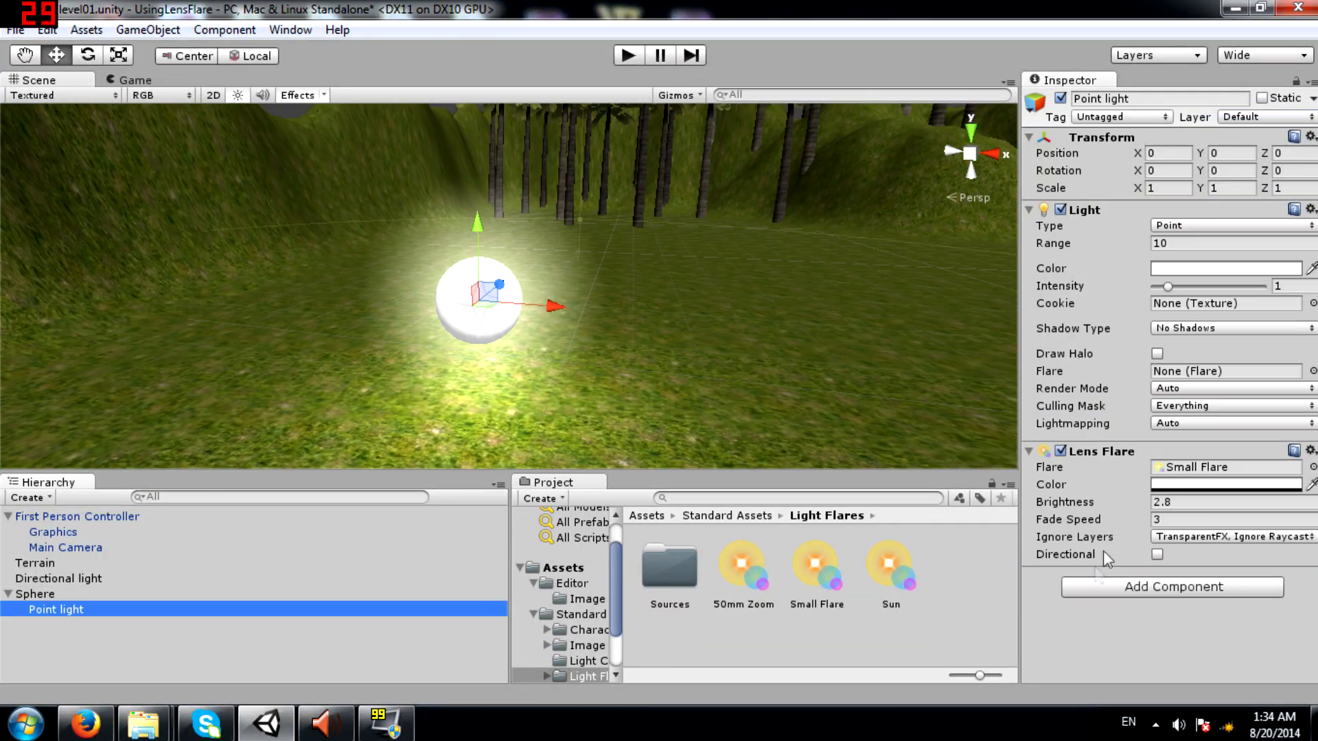
mouse_move(1086, 561)
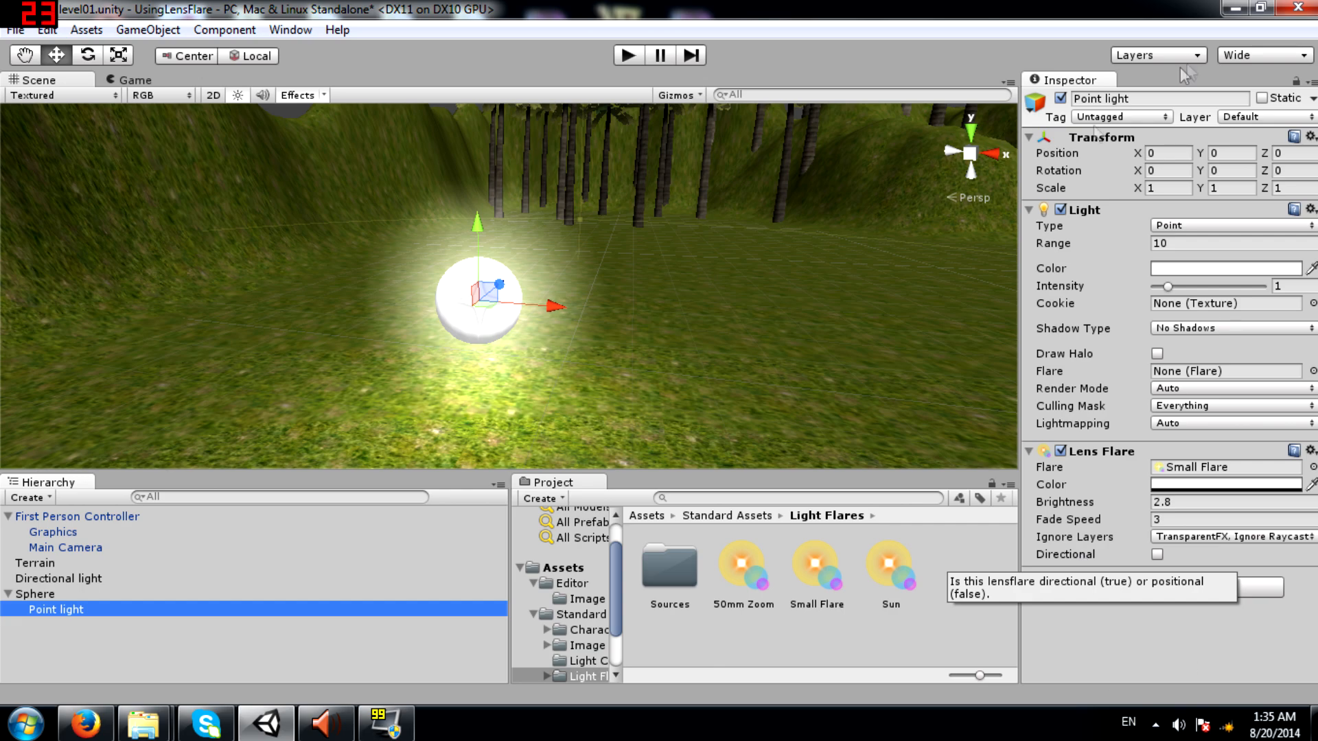
Add a Skybox rendering component to the First Person Controller's Main Camera.
left_click_drag(680, 242, 604, 260, "alt")
left_click(748, 319)
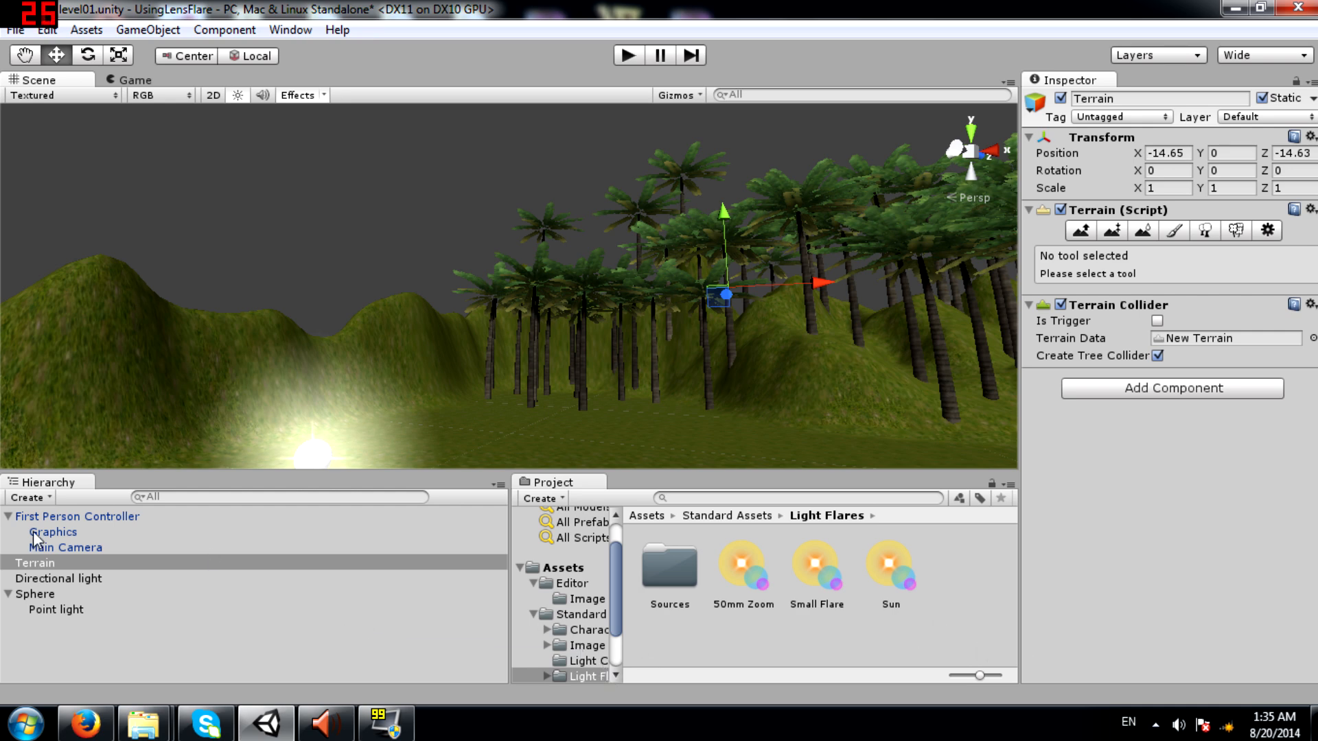
left_click(55, 548)
scroll(1166, 480, "down", 5)
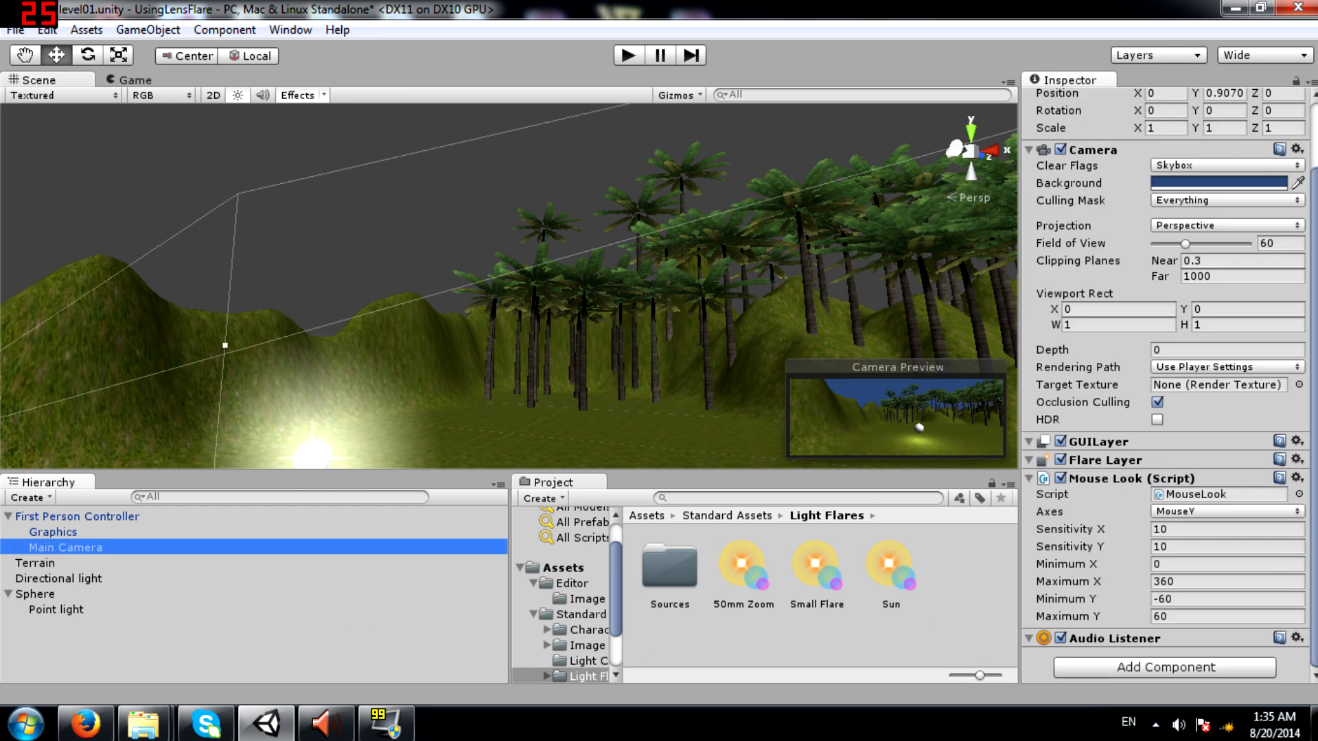
left_click(1135, 666)
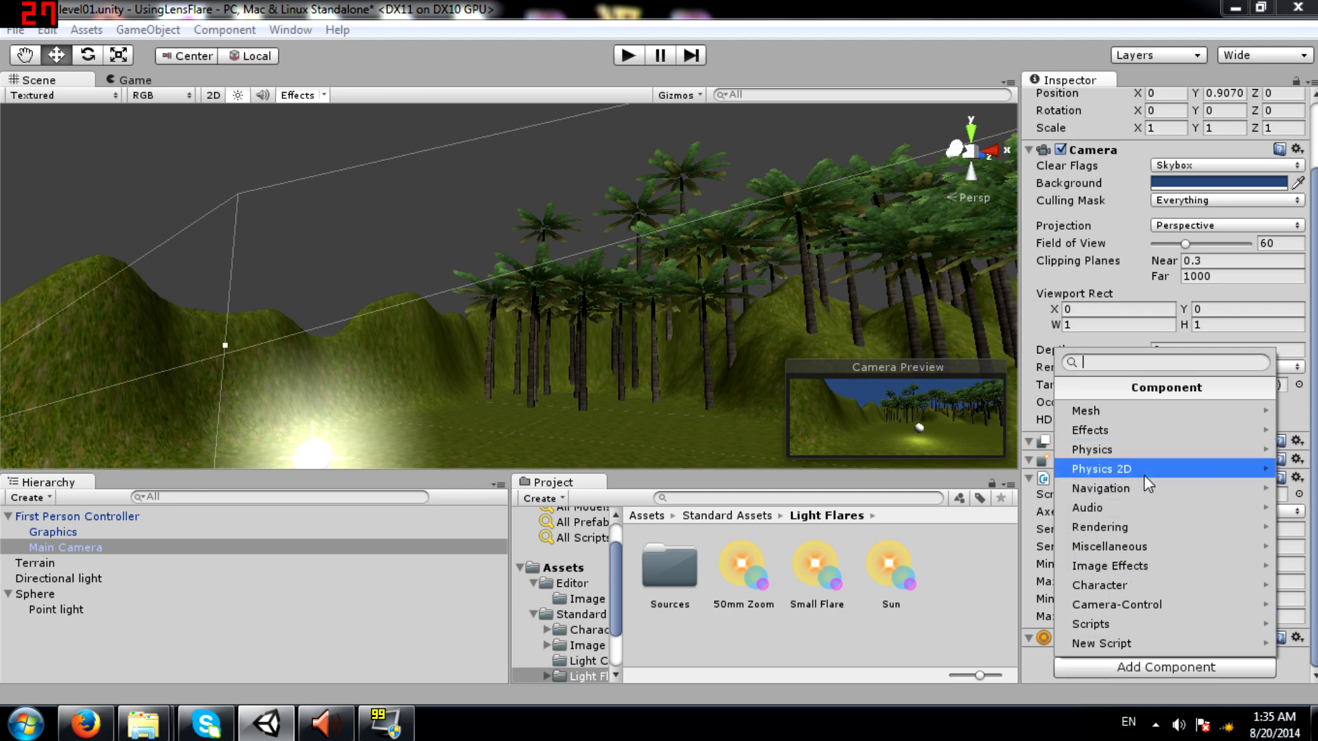
left_click(1127, 525)
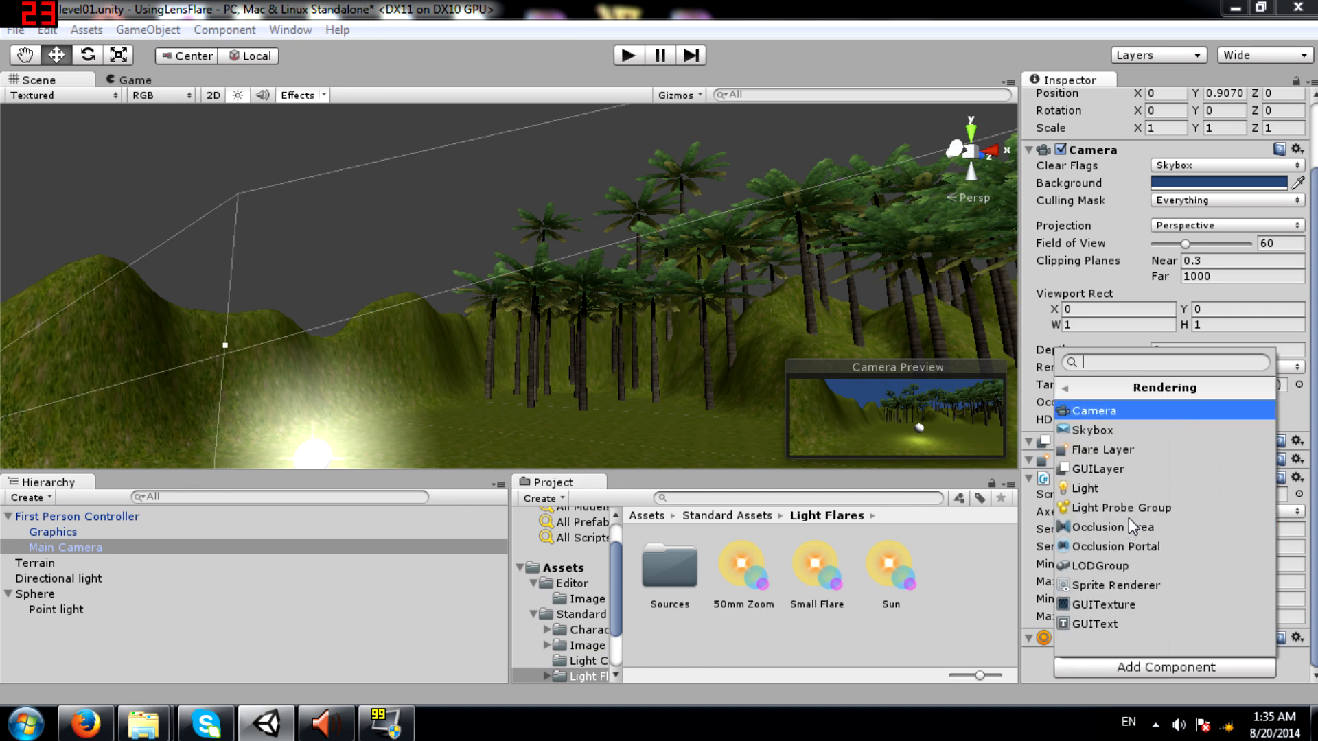
left_click(1117, 442)
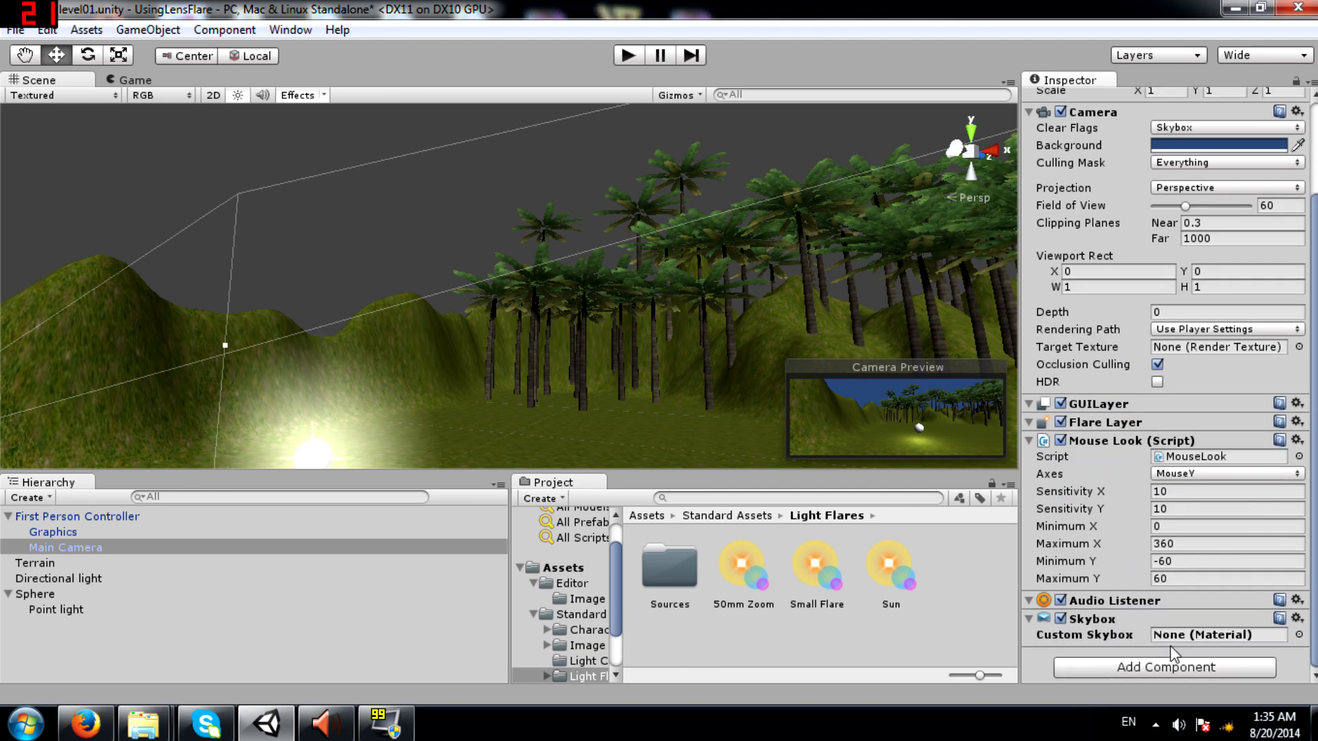
Assign the Sunny1 Skybox material as the camera's custom skybox and show the result in the Game view.
left_click(1299, 634)
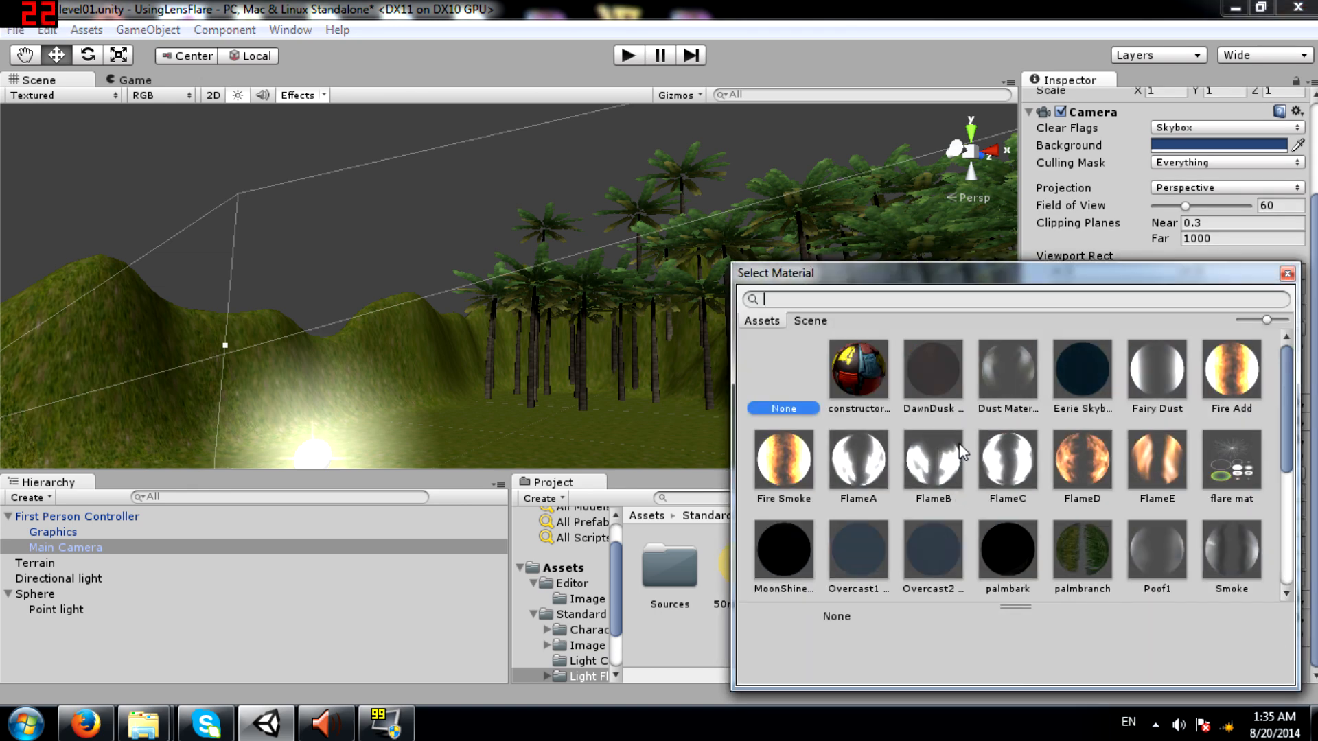
scroll(1016, 487, "down", 5)
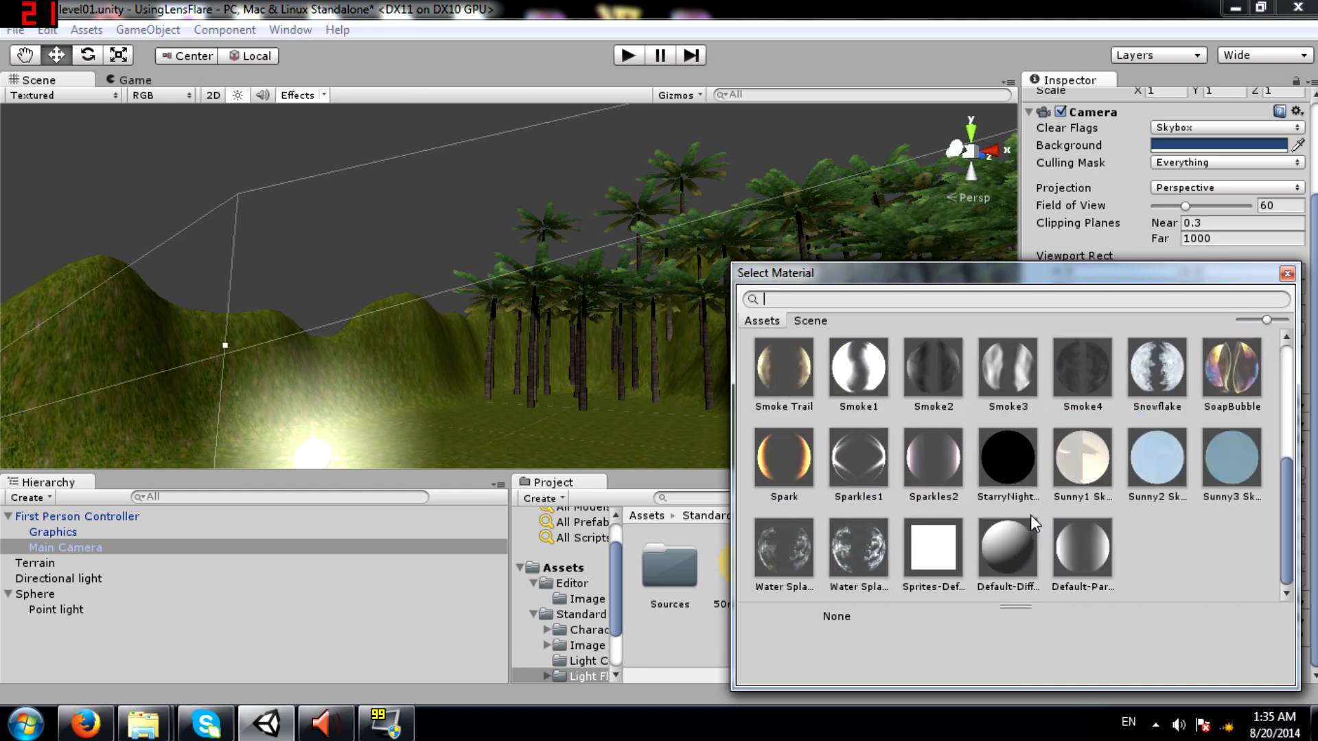
left_click(1091, 459)
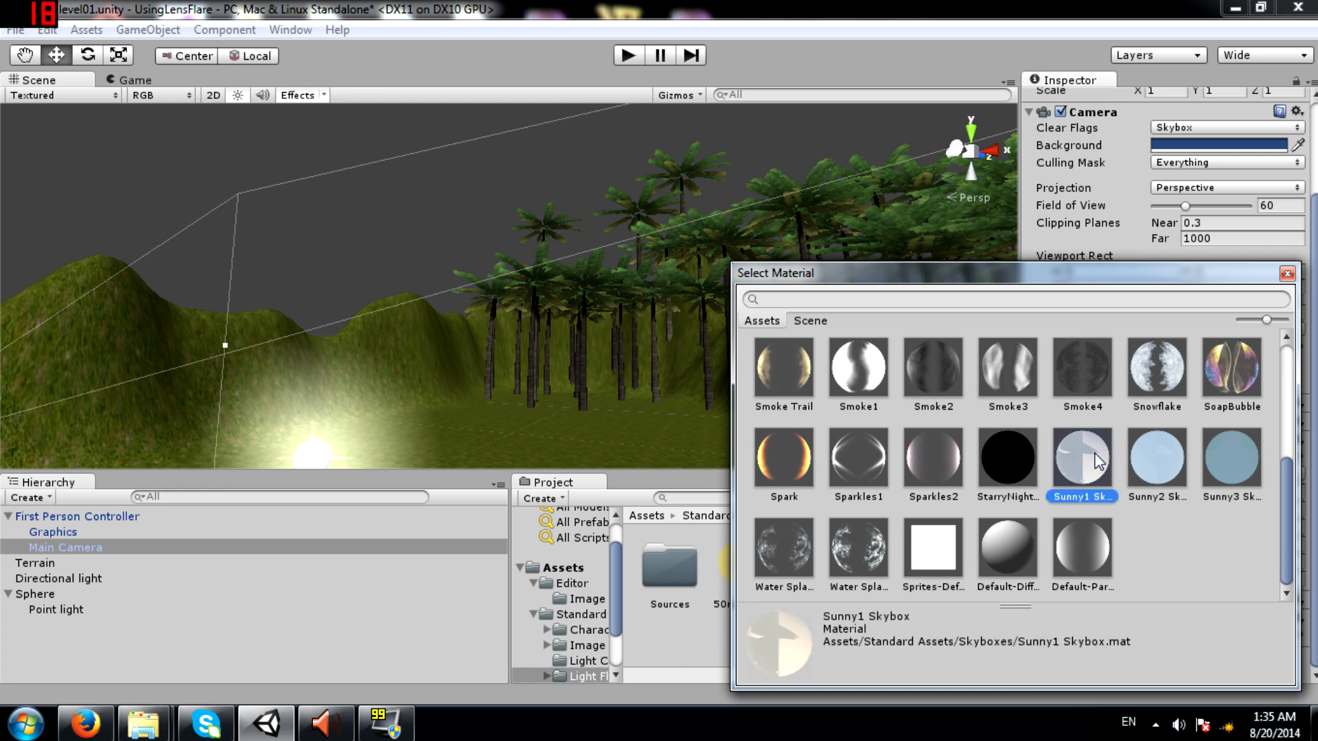
double_click(1096, 461)
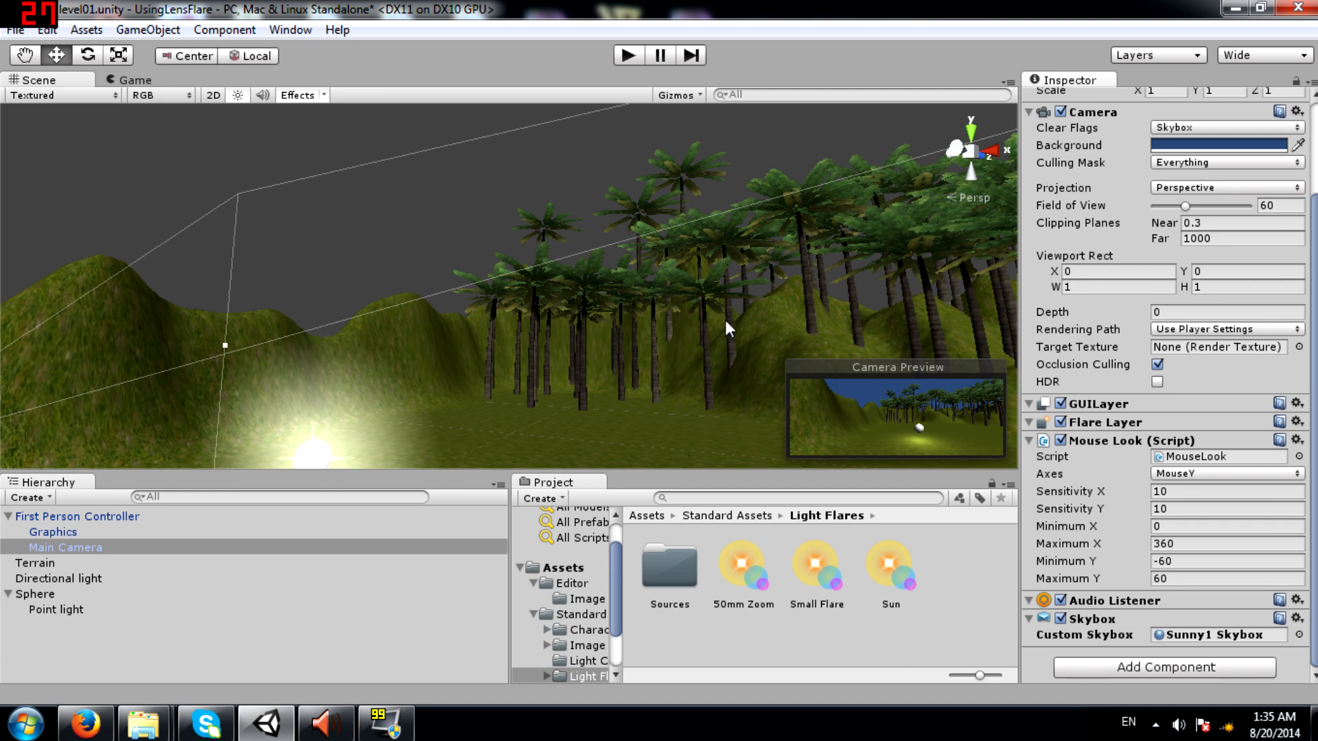
left_click(114, 80)
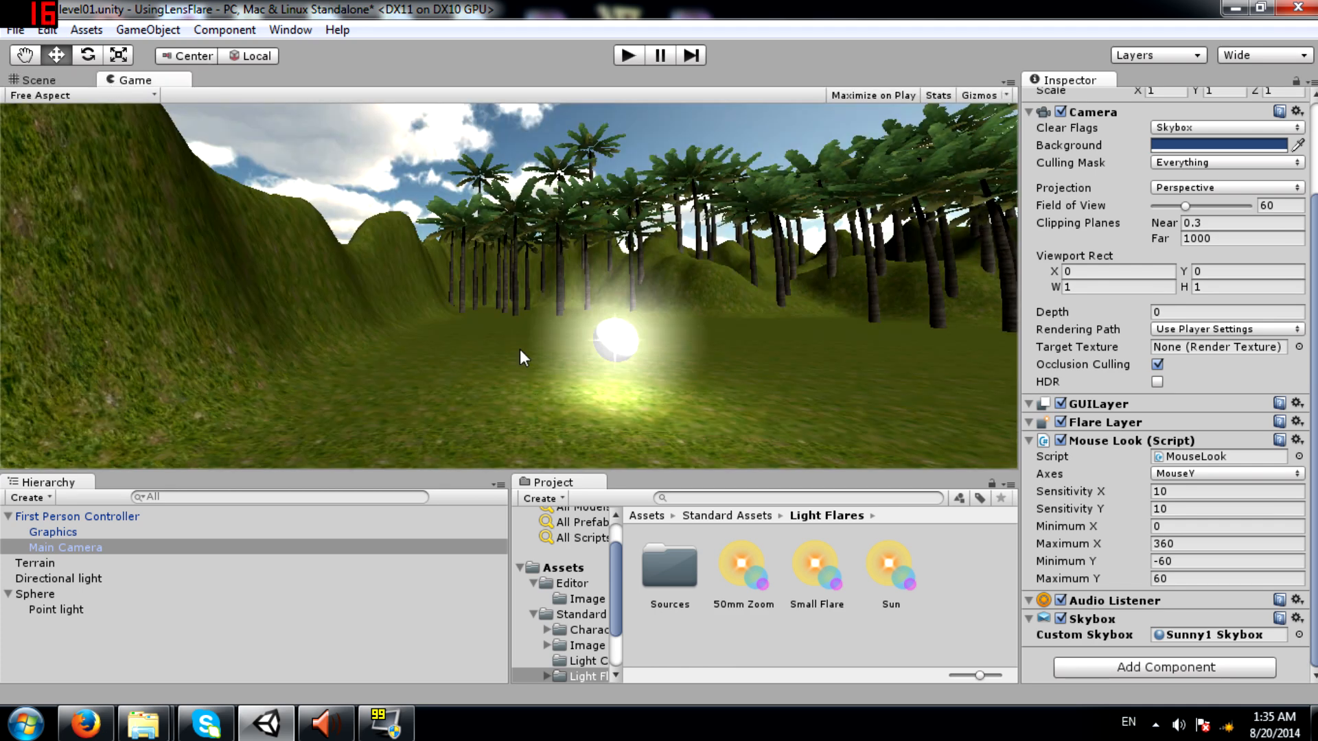
Set the Skybox Material in the Render Settings to Sunny1 Skybox and view the sun in the Scene view's sky.
left_click(34, 80)
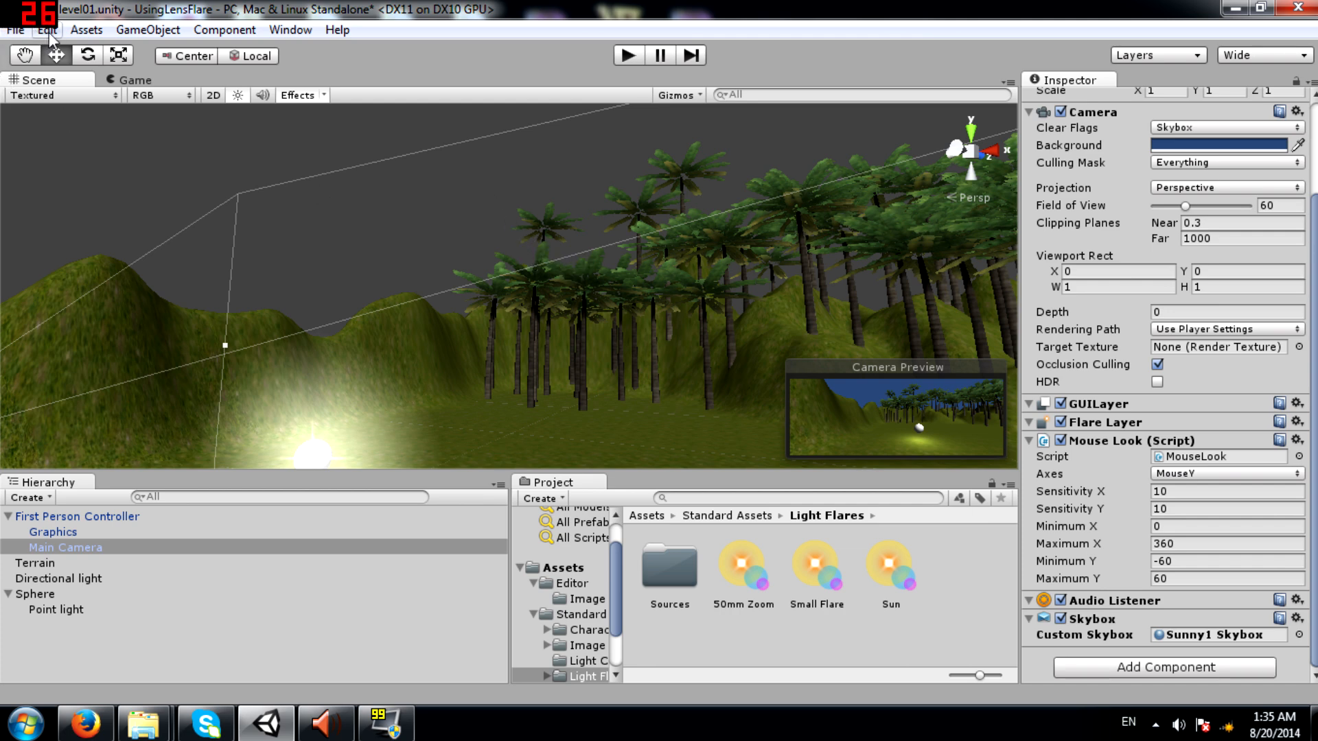
left_click(117, 80)
left_click(27, 81)
left_click(42, 31)
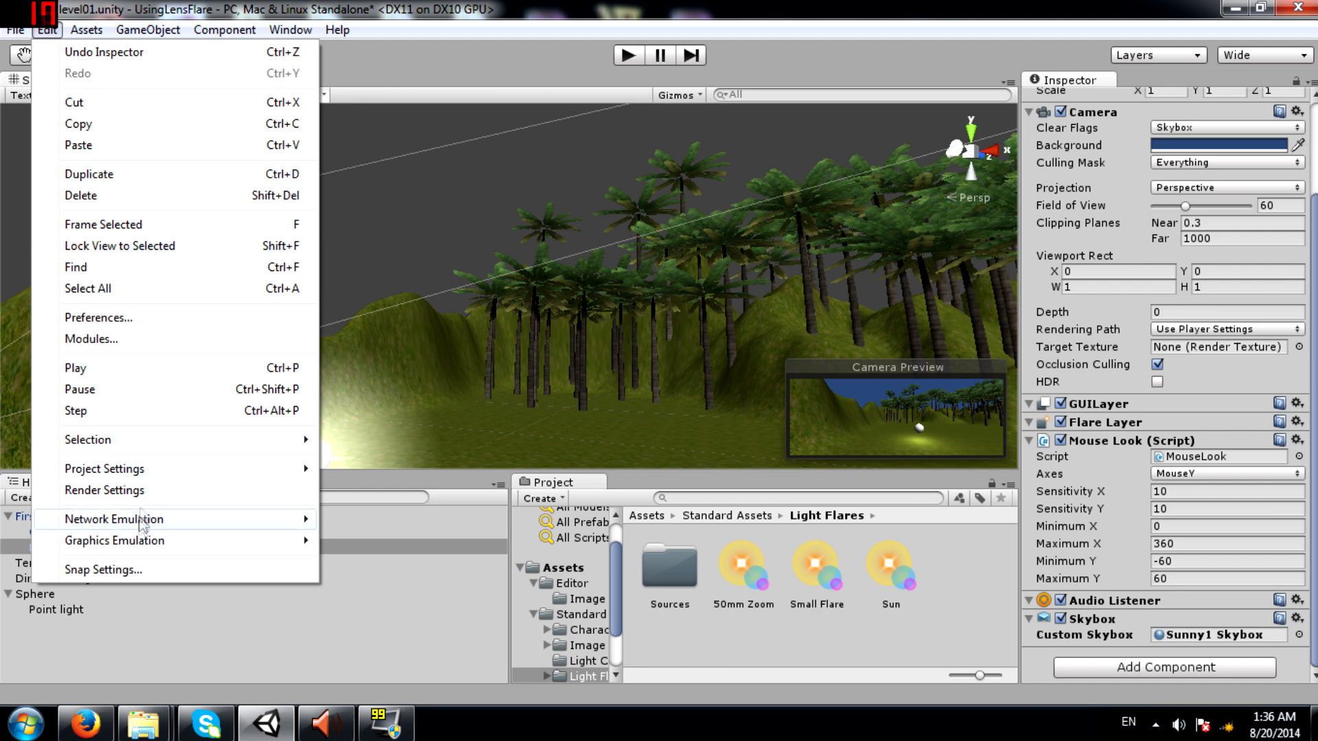
left_click(206, 490)
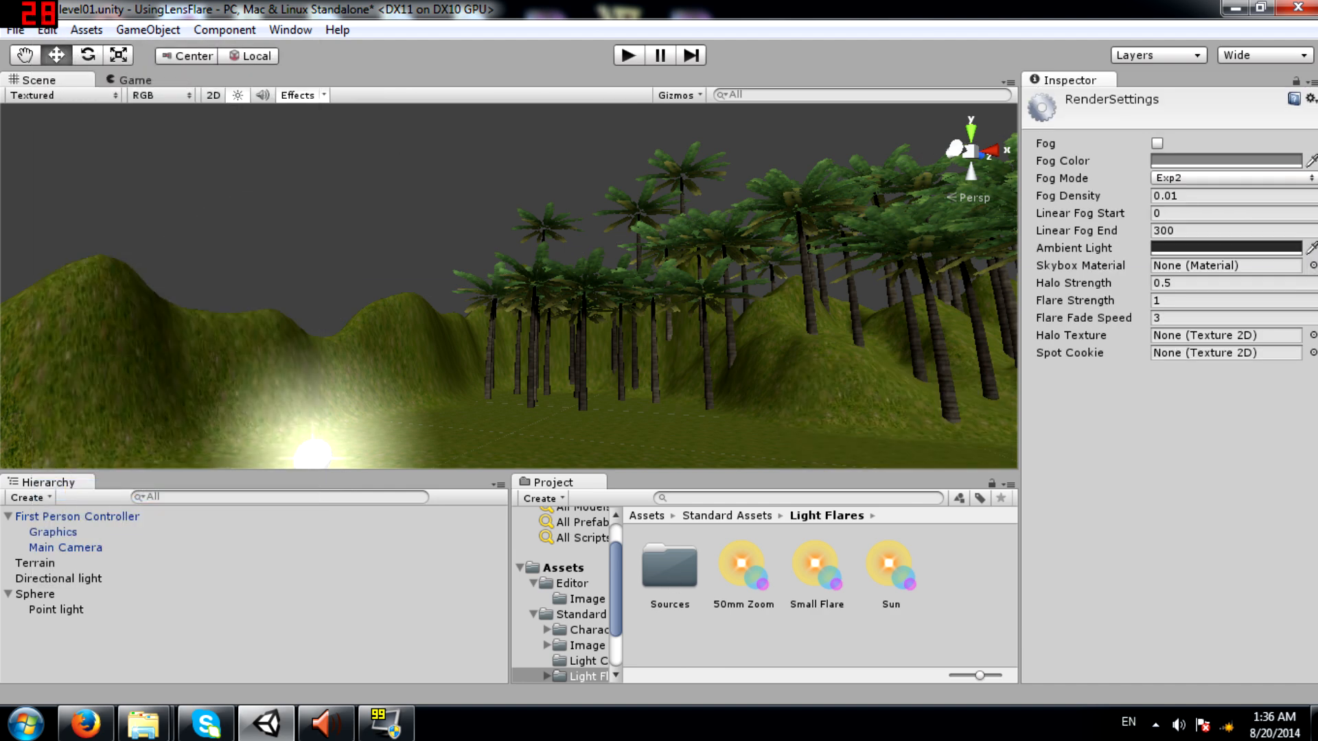
left_click(1312, 265)
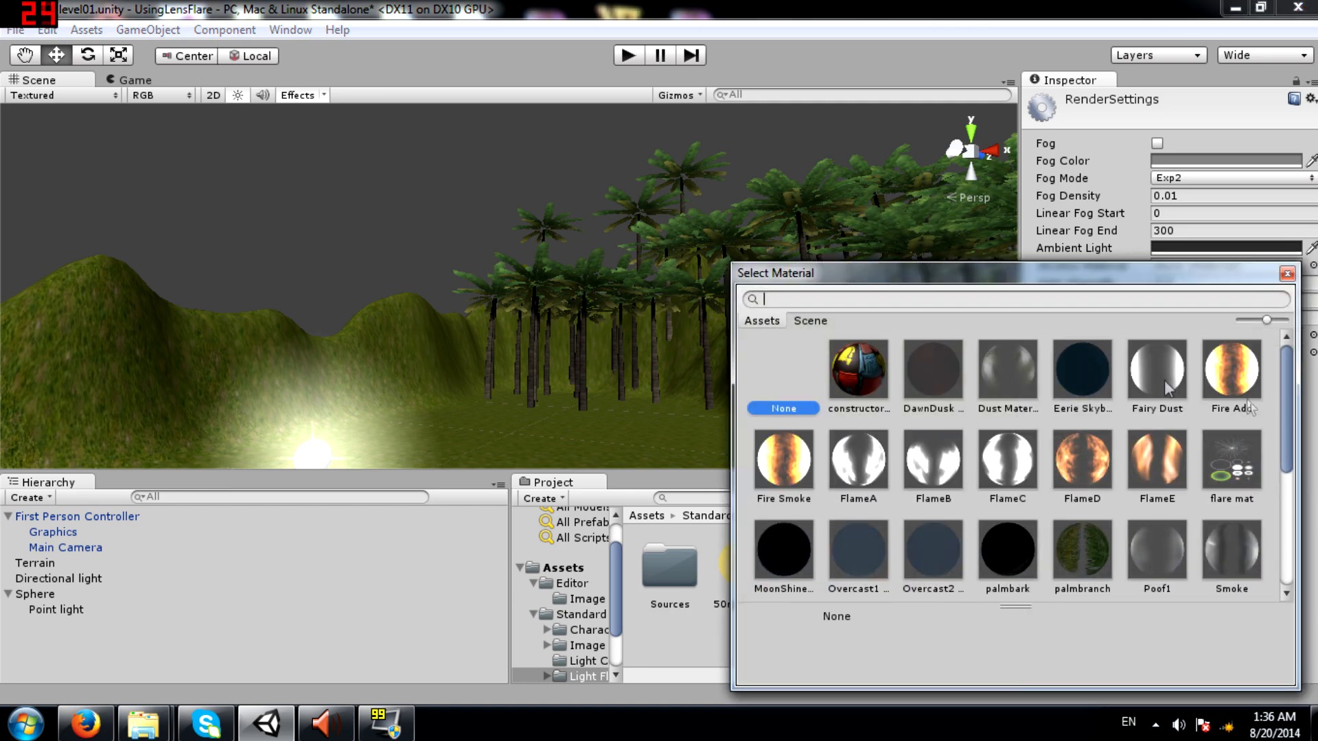
scroll(1160, 499, "down", 5)
left_click(1029, 459)
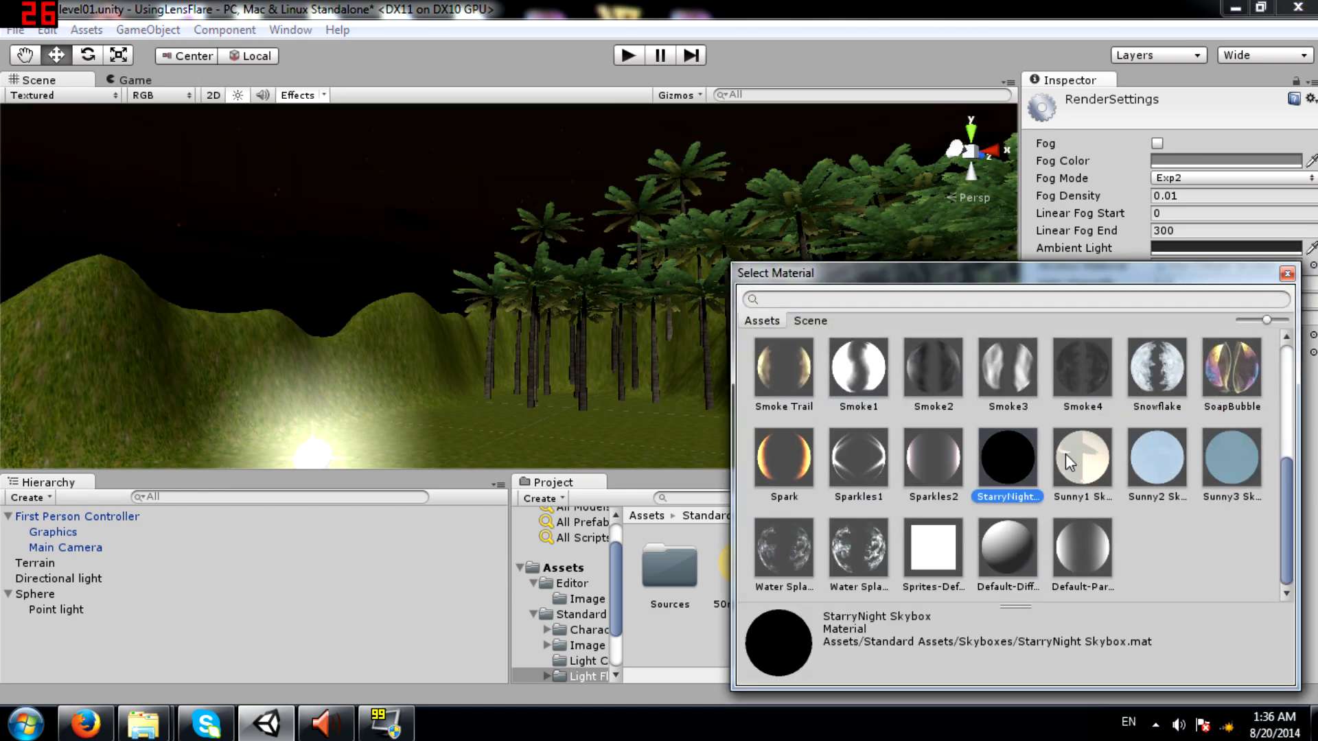
double_click(1065, 454)
left_click_drag(467, 302, 594, 295, "alt")
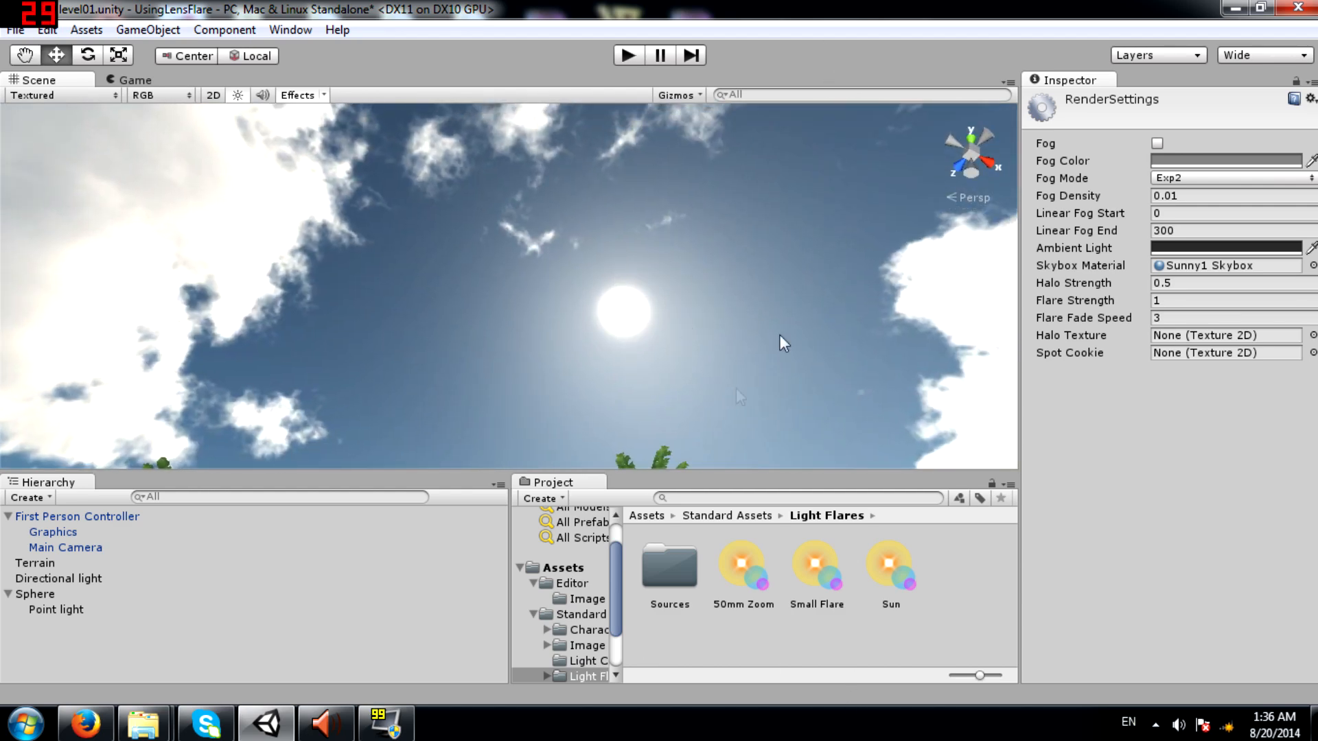
left_click_drag(718, 344, 821, 365, "alt")
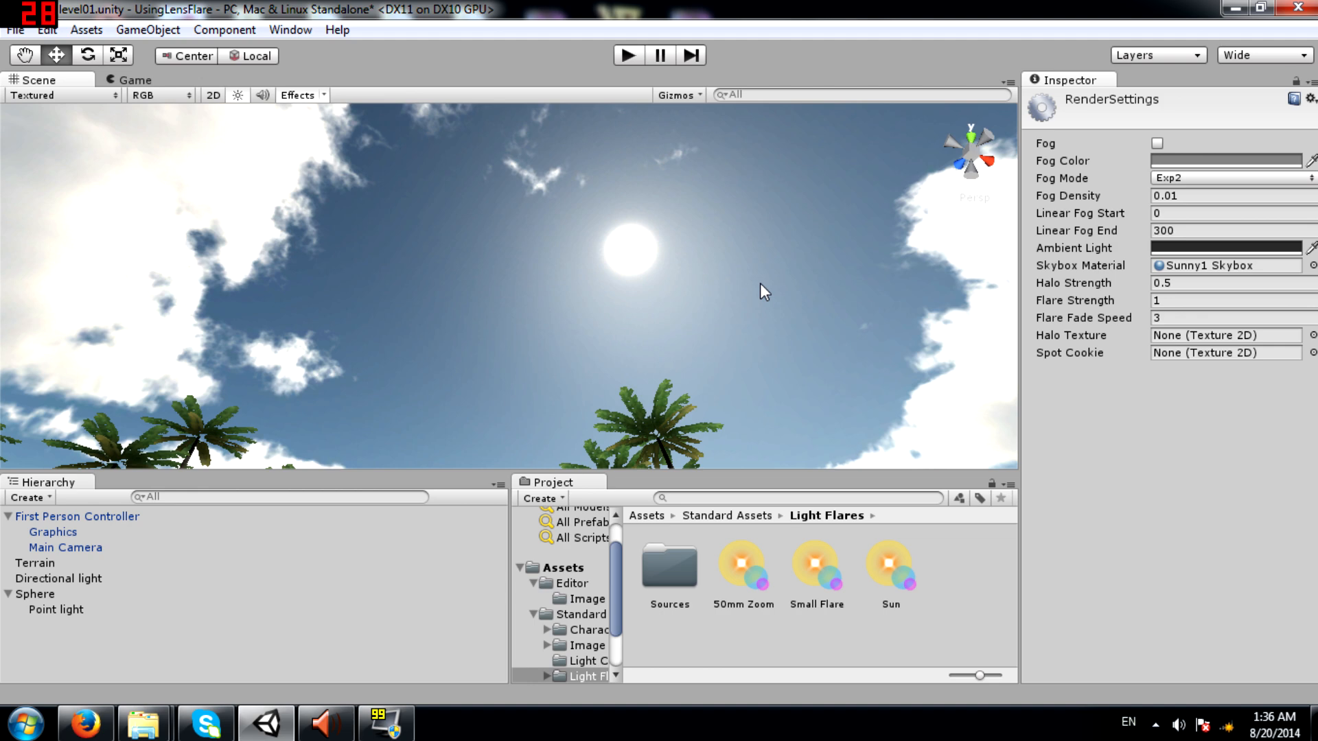
right_click_drag(732, 297, 752, 580)
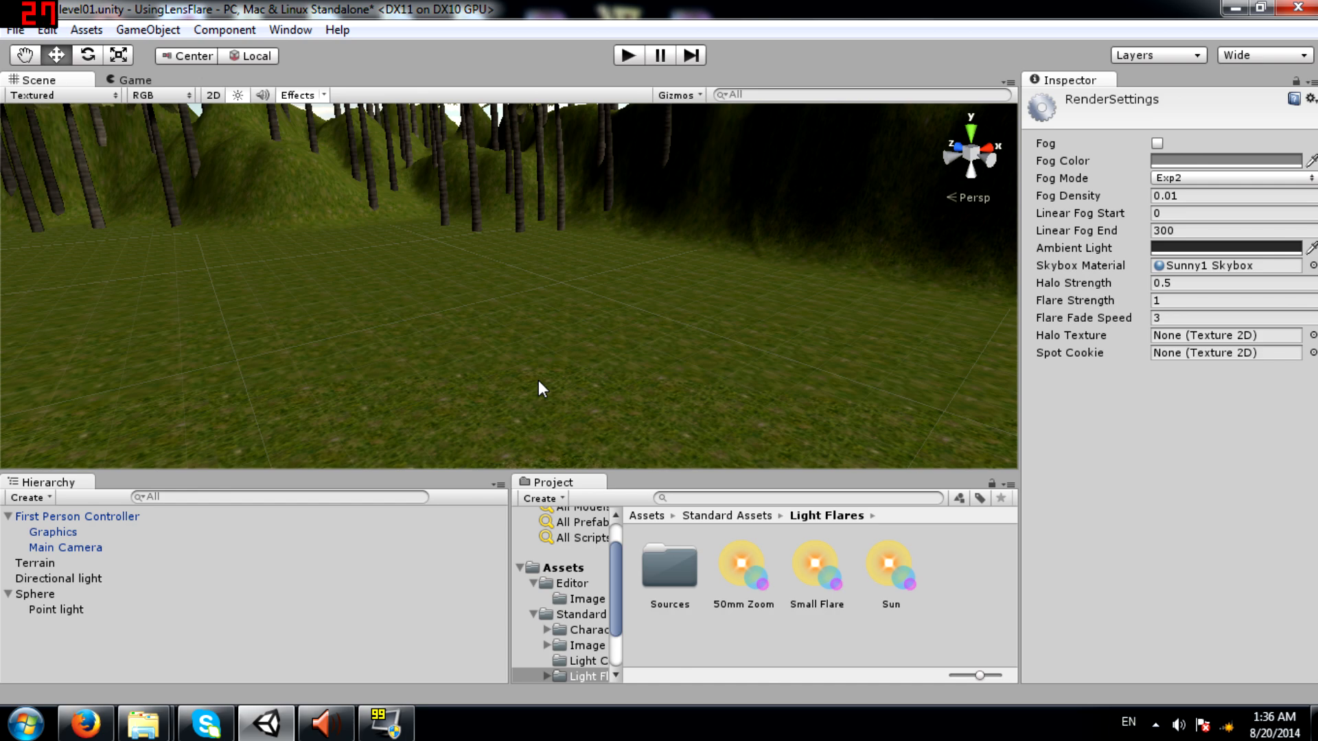
Create an empty game object and move it to about X 9.30, Y -1.41, Z -3.56 on the terrain.
right_click_drag(564, 366, 384, 363)
left_click(147, 29)
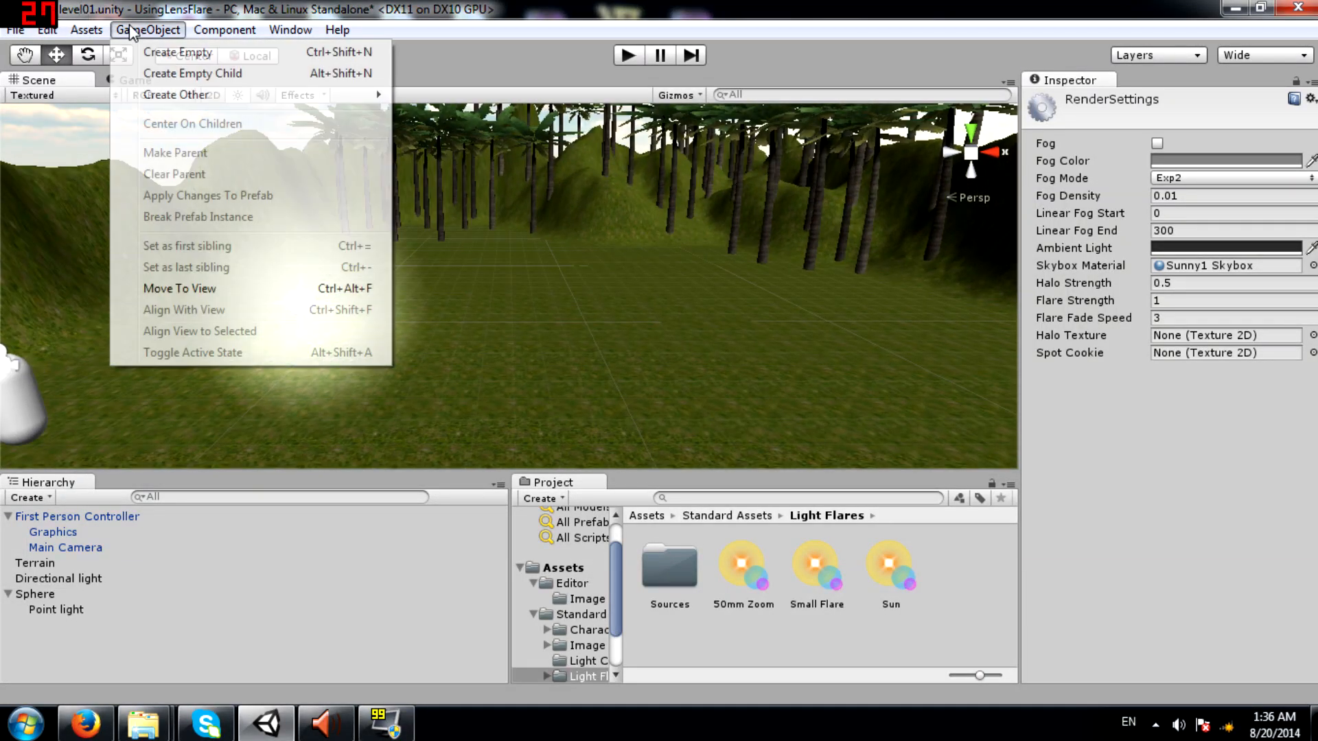
left_click(184, 53)
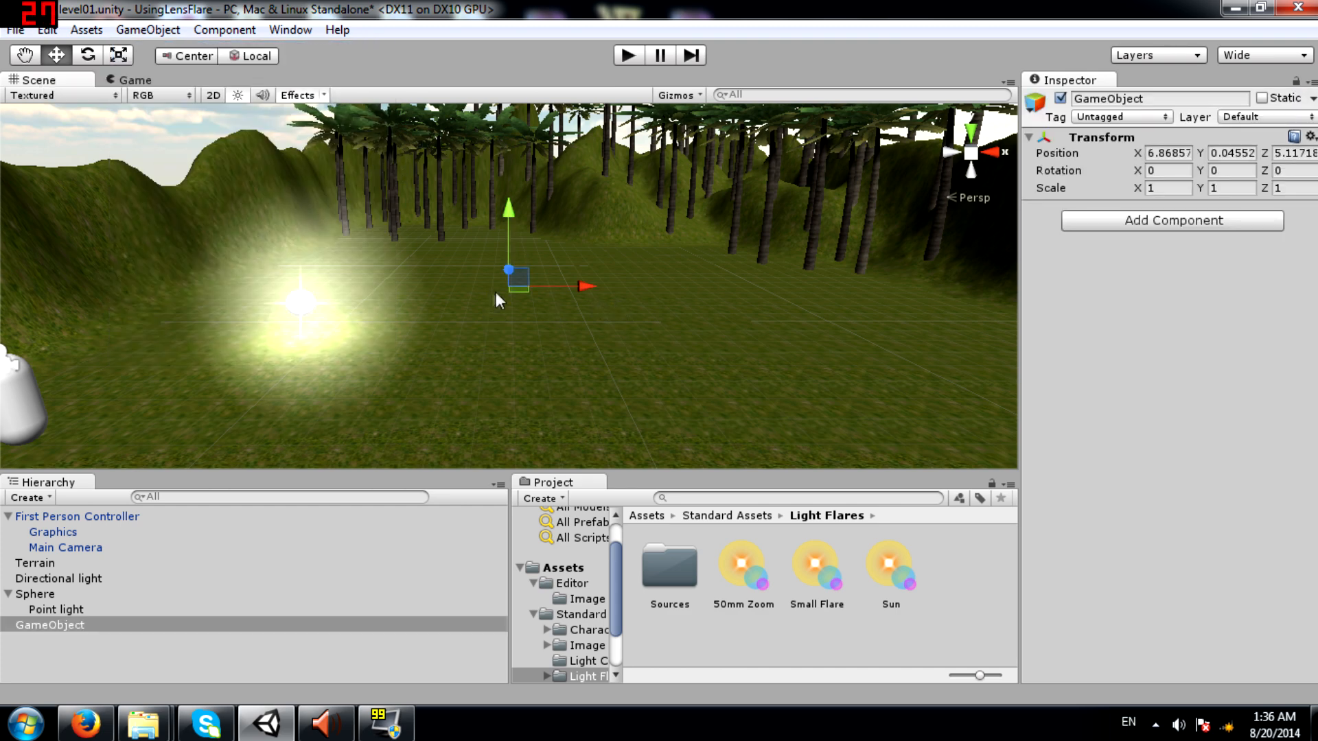
left_click_drag(513, 286, 578, 414)
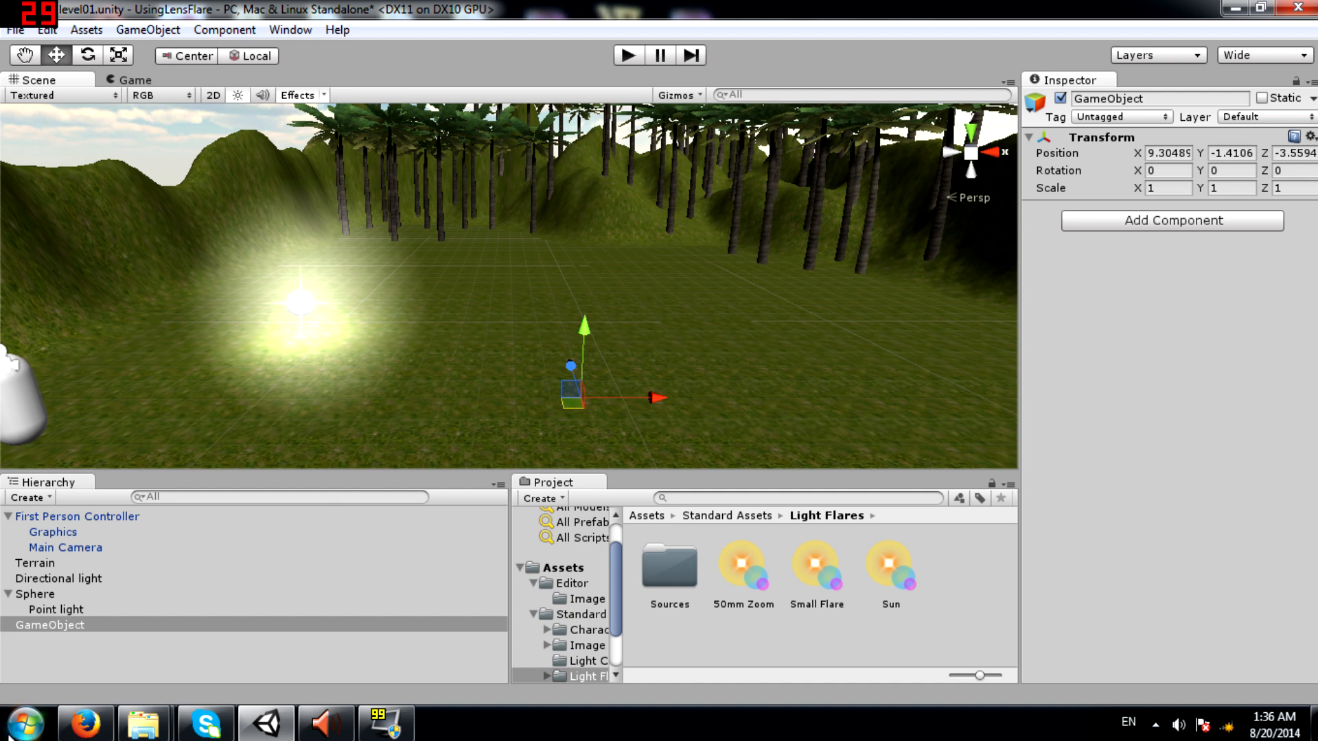
Rename the new empty game object as SunFlareContainer.
left_click(50, 627)
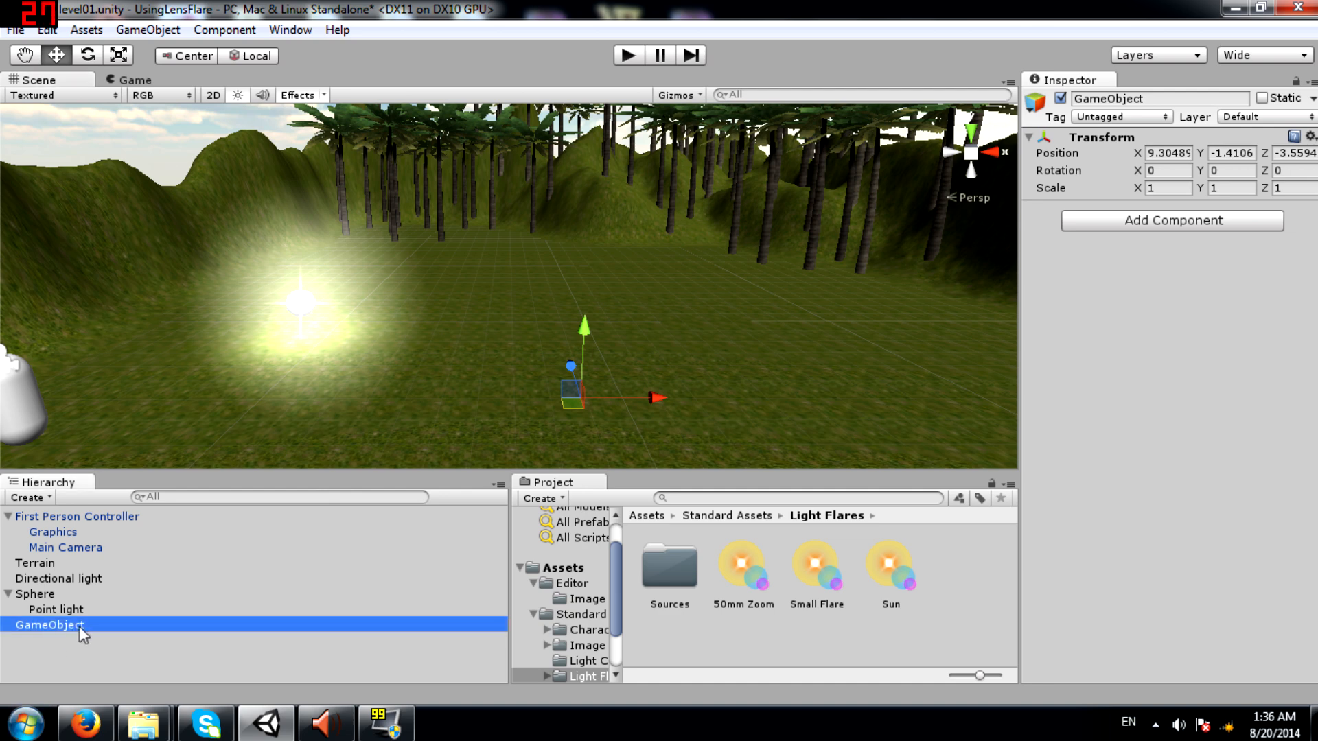
key("F2")
type("SunFla")
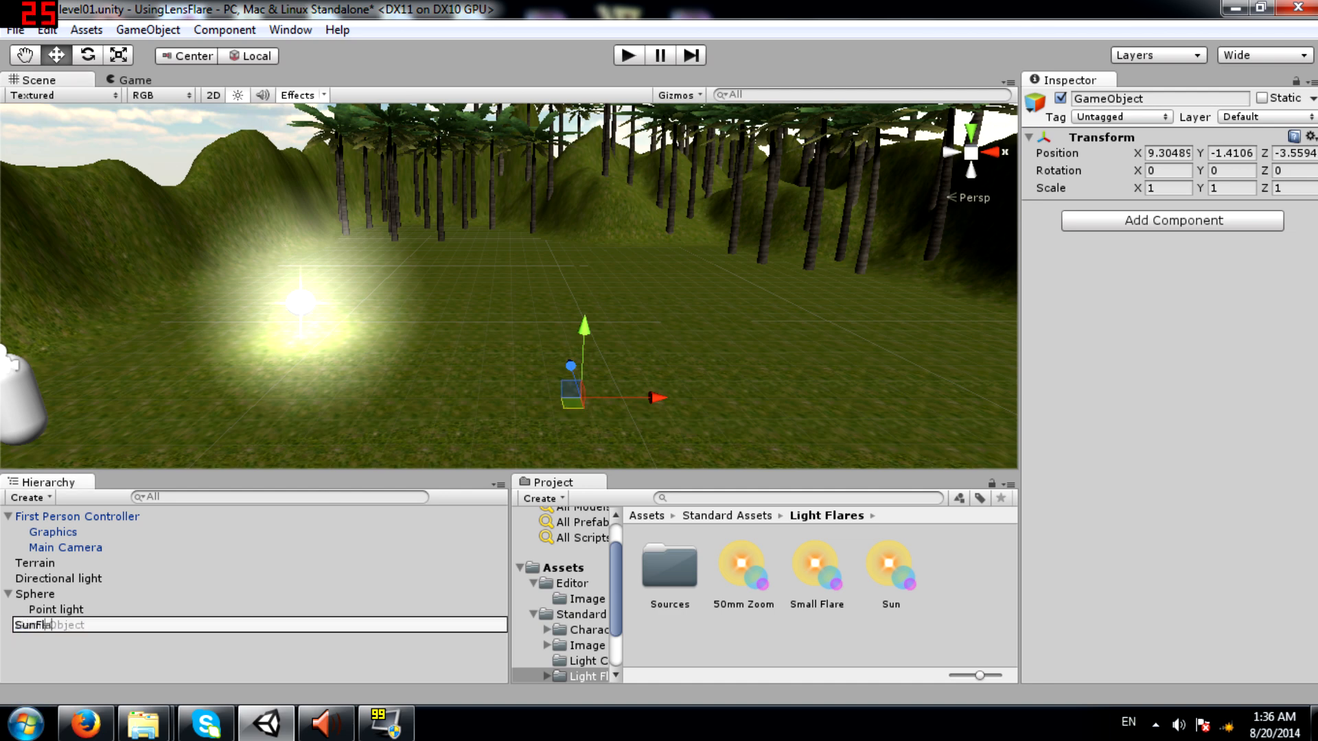
type("reContainer")
key("Return")
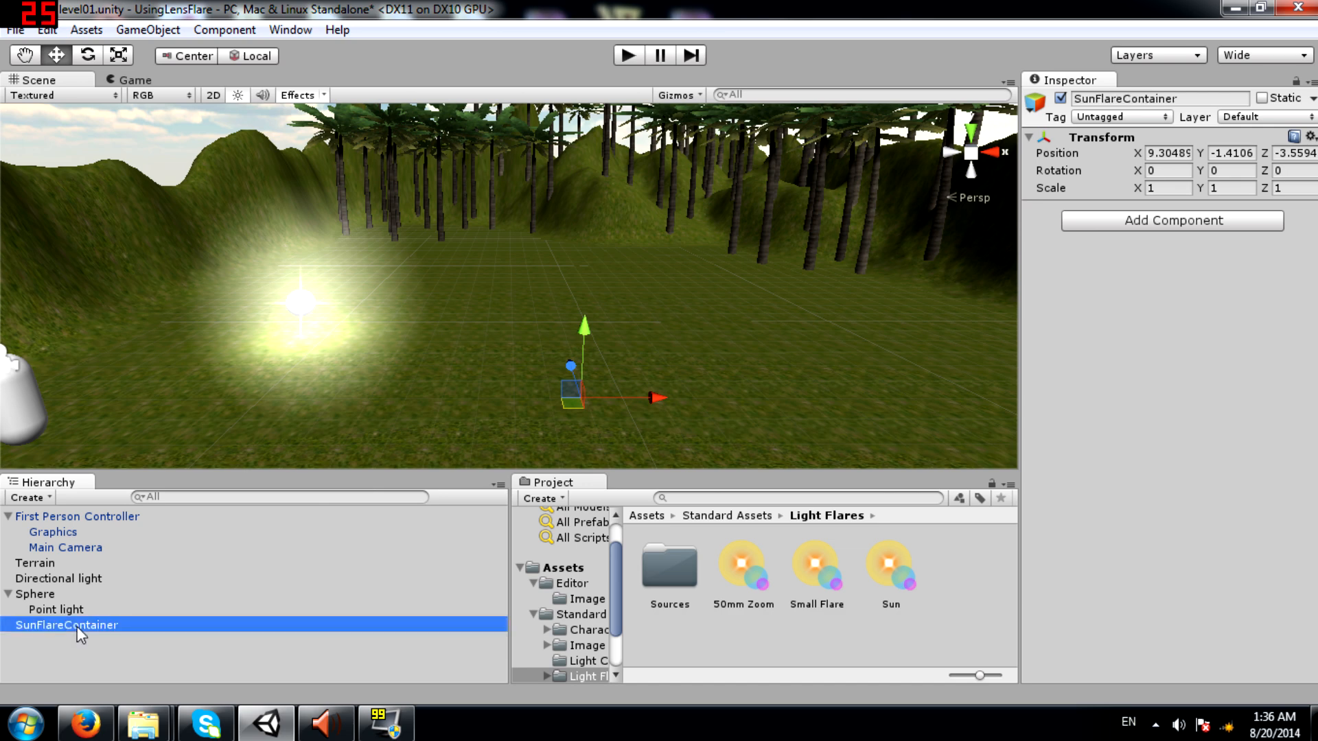
Add a Lens Flare effect component to SunFlareContainer and set its Flare to Sun.
left_click(1165, 227)
left_click(1115, 316)
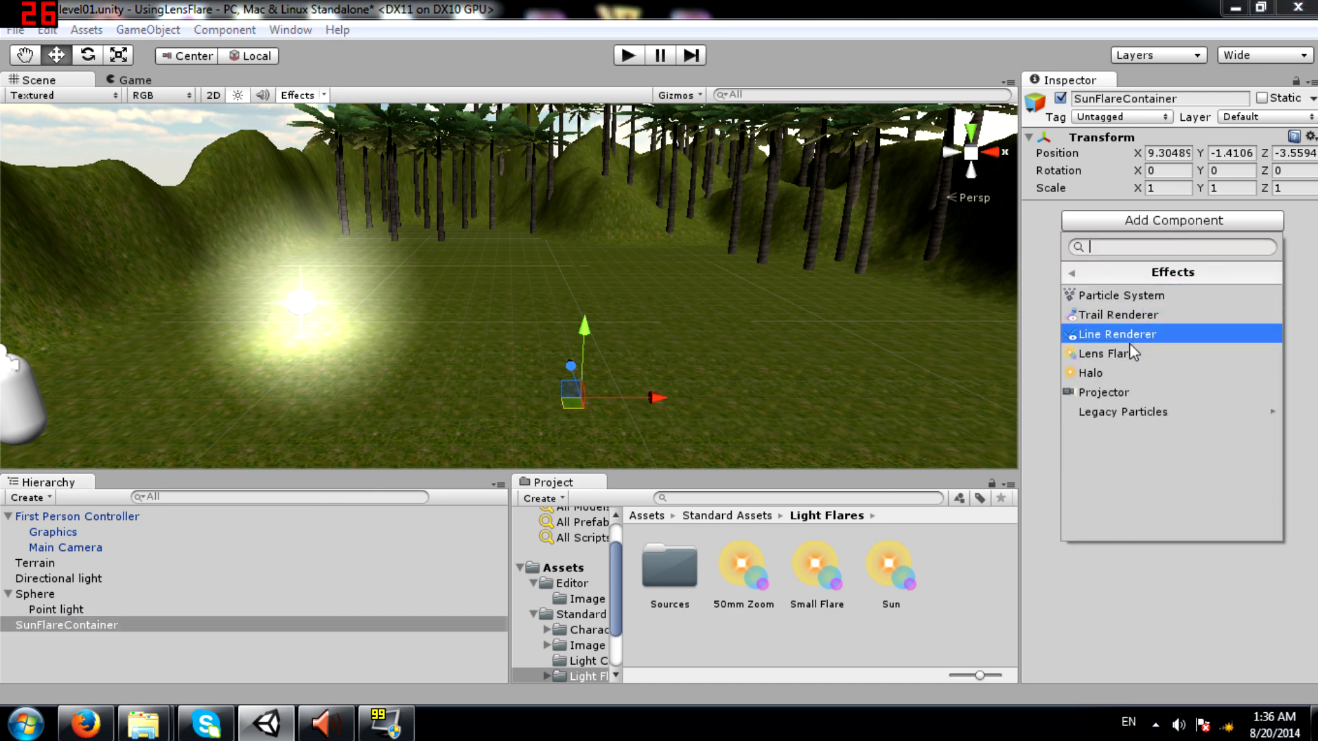
left_click(1124, 352)
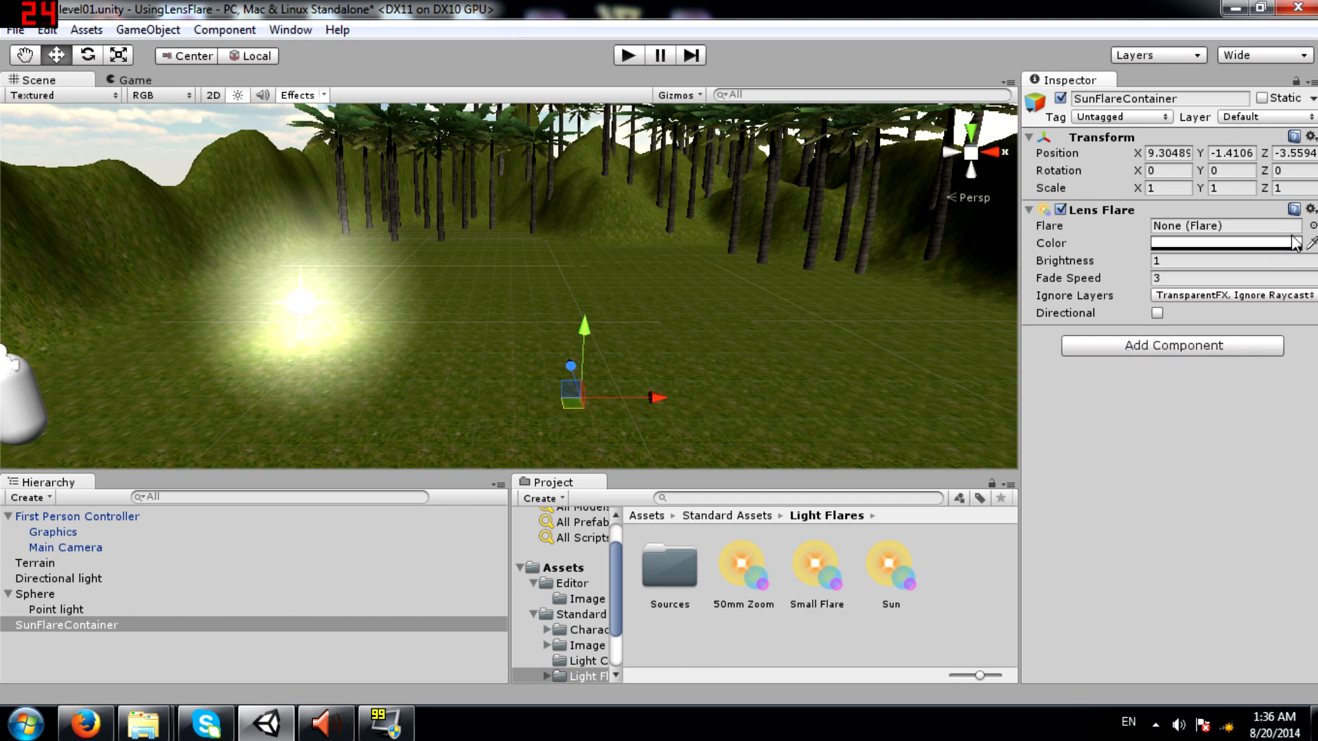
left_click(1311, 227)
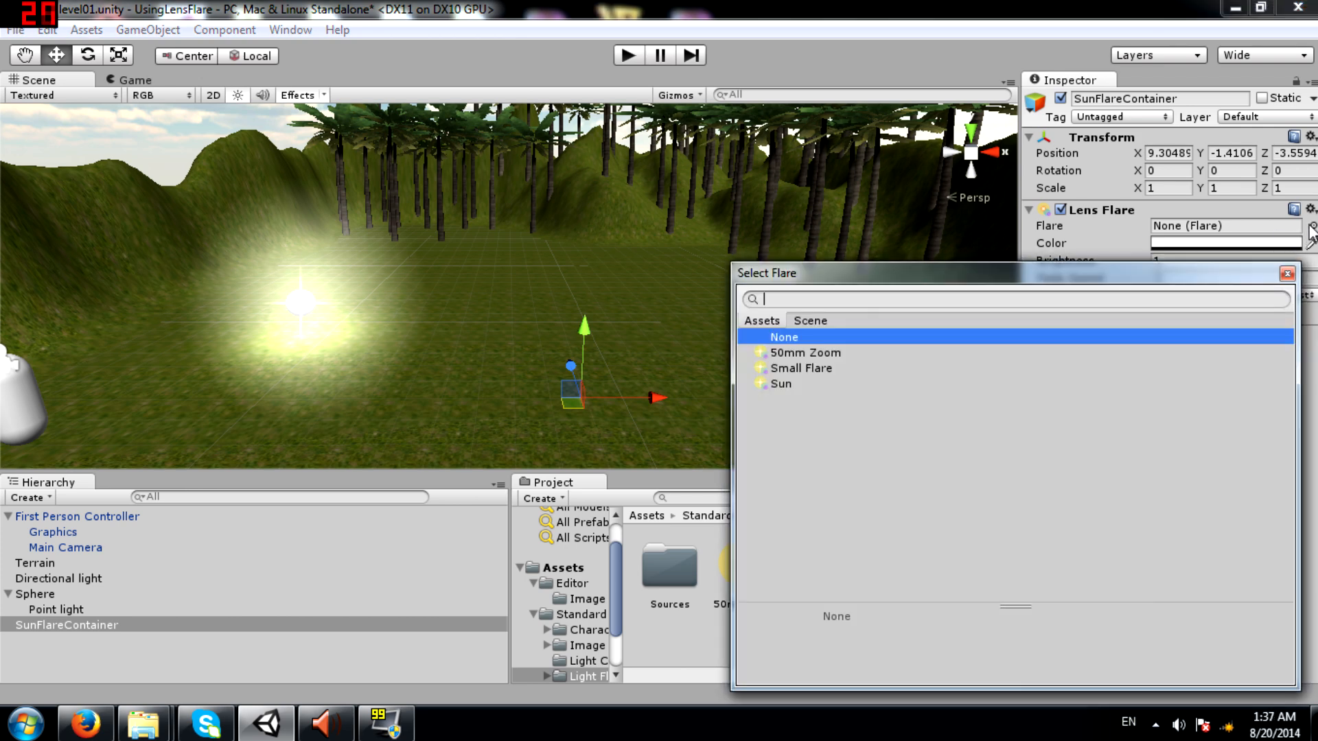
left_click(795, 386)
double_click(786, 384)
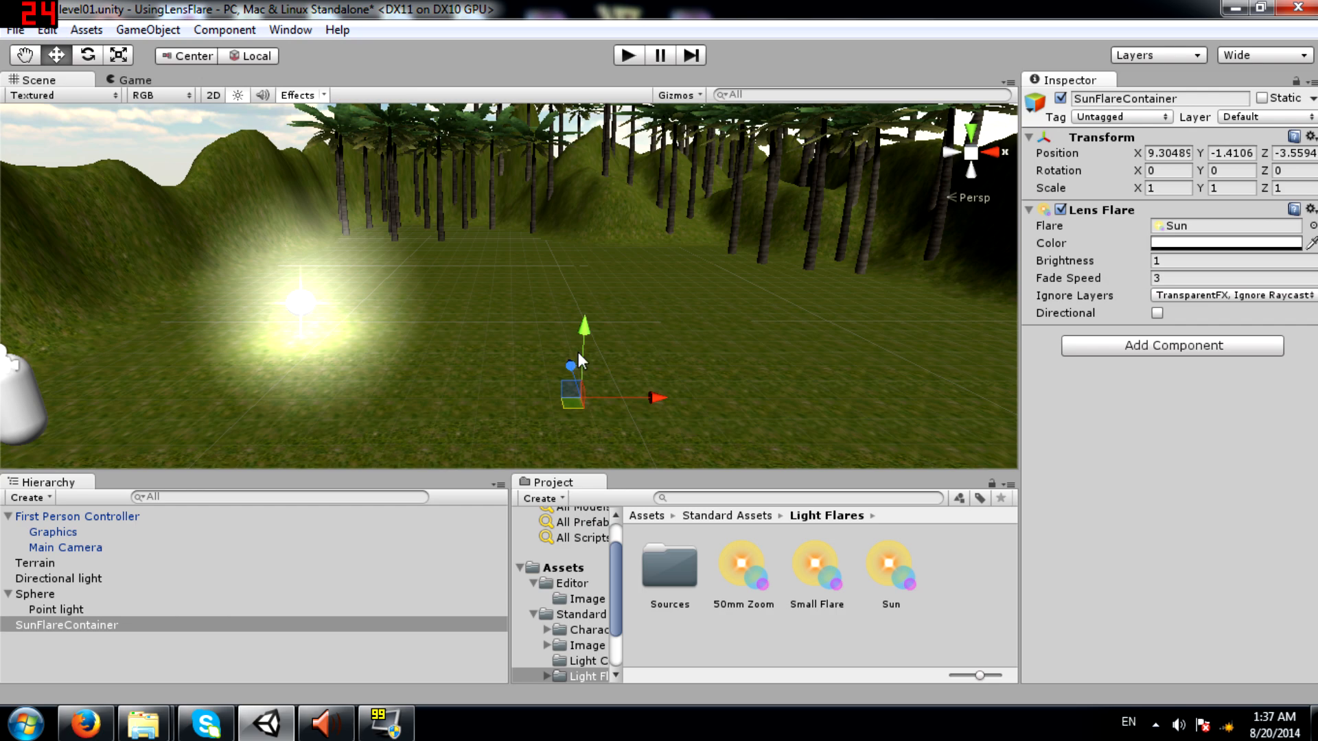
Raise SunFlareContainer to about Y 3.04, enable Directional on its Lens Flare and view the flare against the sky.
left_click_drag(586, 328, 508, 251)
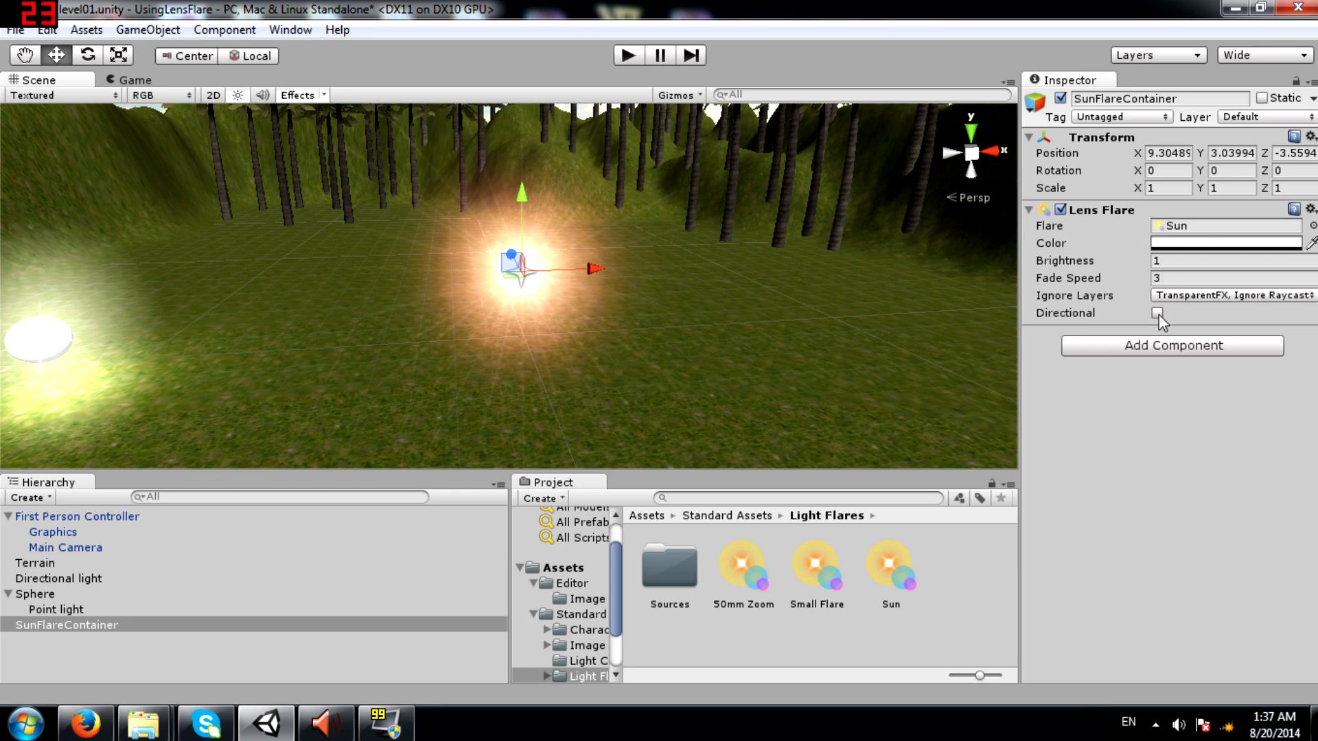
left_click(1157, 313)
left_click_drag(623, 356, 261, 288, "alt")
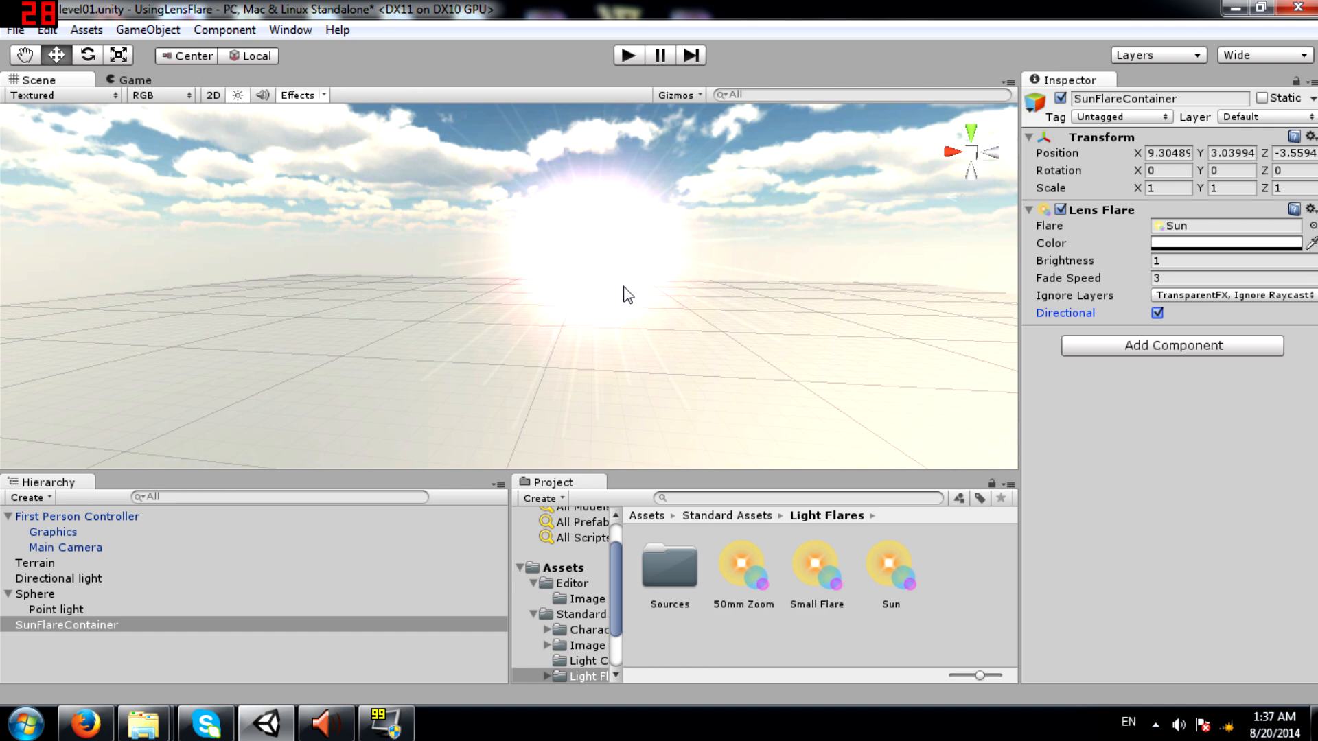
left_click_drag(520, 302, 739, 364, "alt")
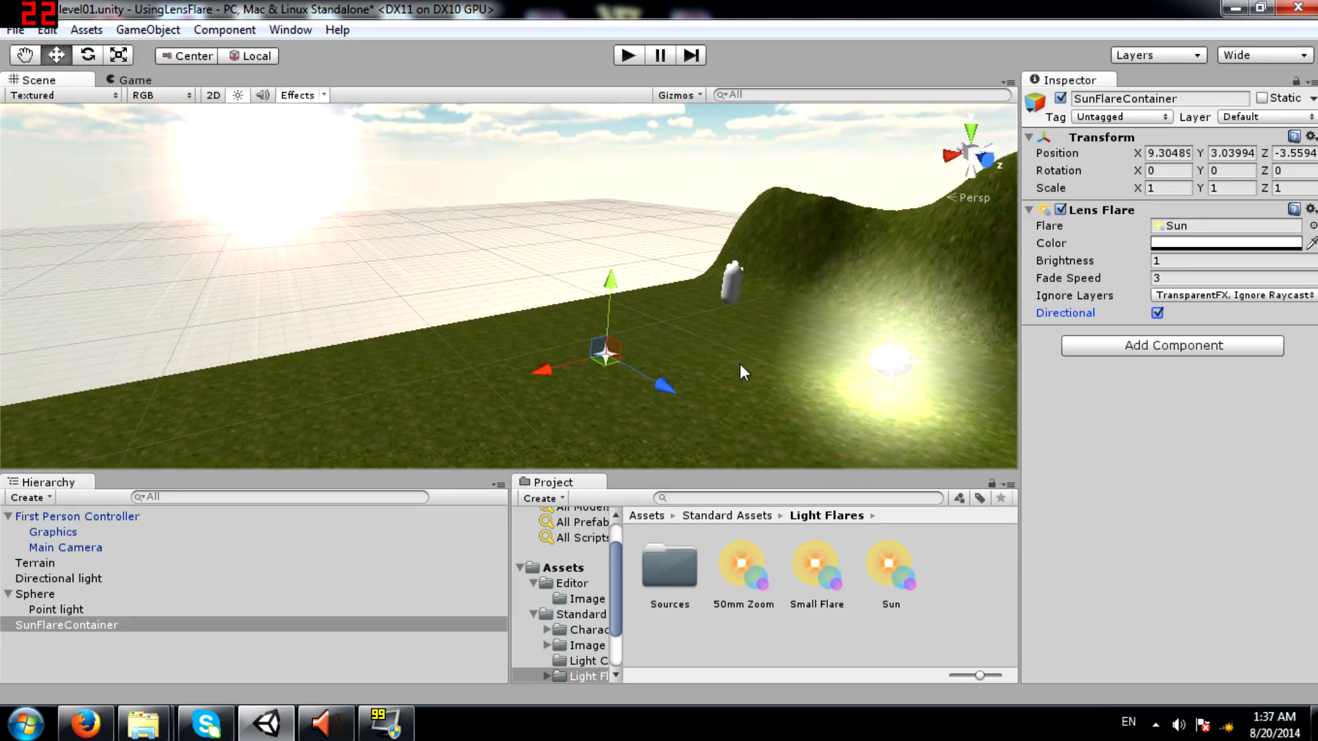
Rotate SunFlareContainer to about X 46 and Y -123.6, aligning its flare with the sun in the skybox.
key("e")
left_click_drag(625, 286, 1119, 137)
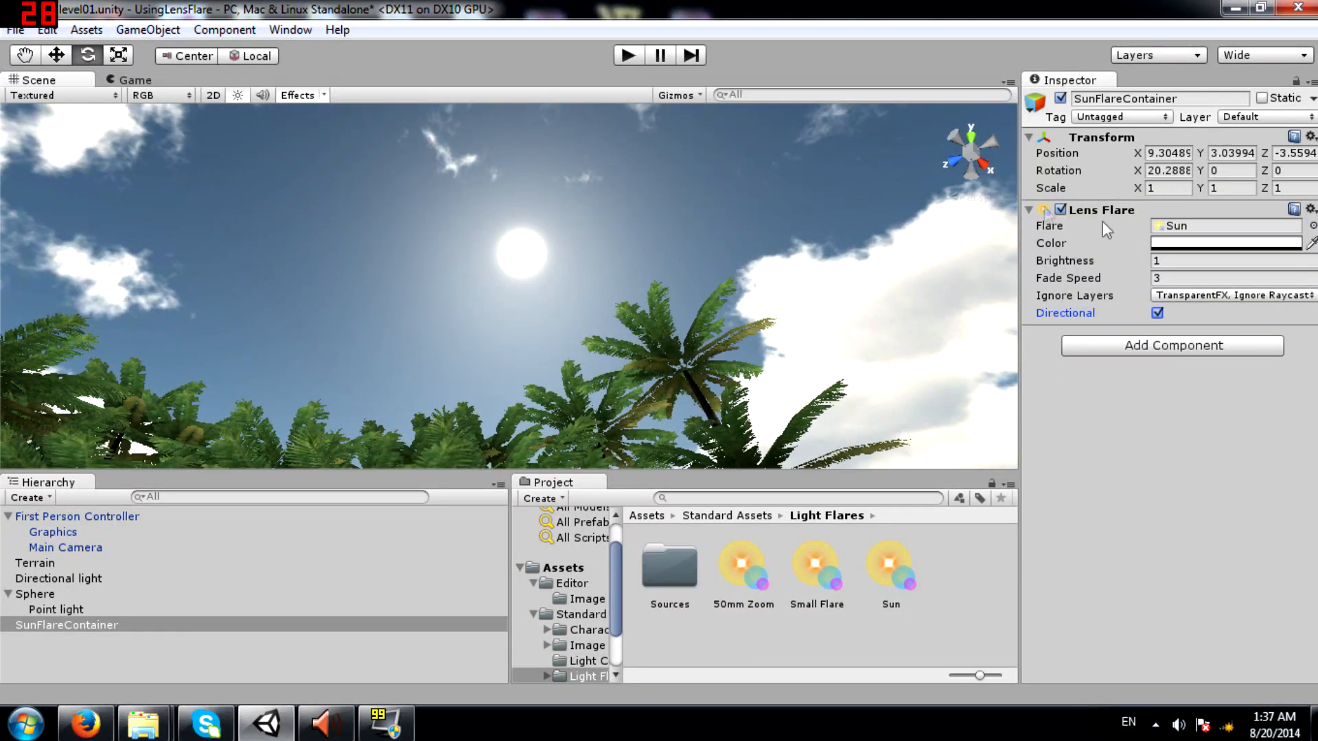
mouse_move(583, 302)
right_mouse_down()
mouse_move(532, 23)
mouse_move(579, 247)
mouse_move(567, 732)
mouse_move(821, 621)
mouse_move(694, 183)
mouse_move(574, 316)
right_mouse_up()
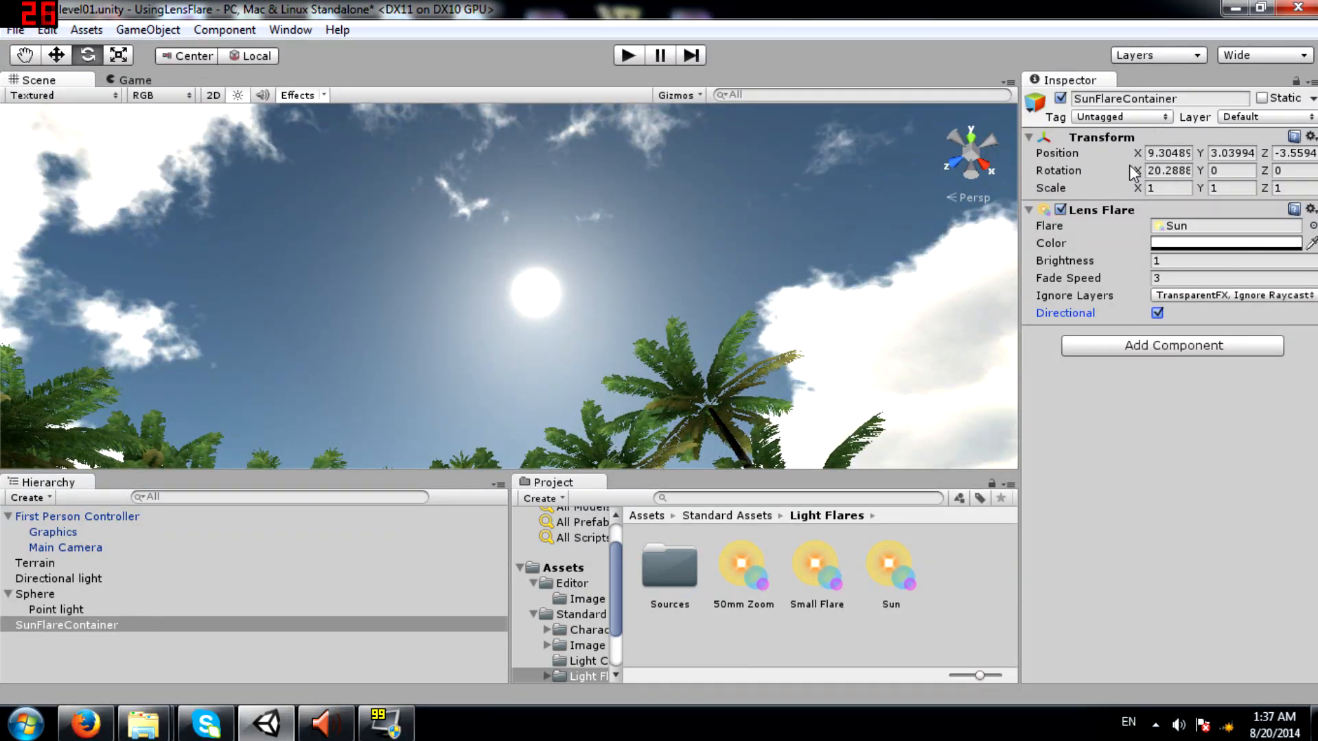
left_click_drag(1132, 168, 1158, 175)
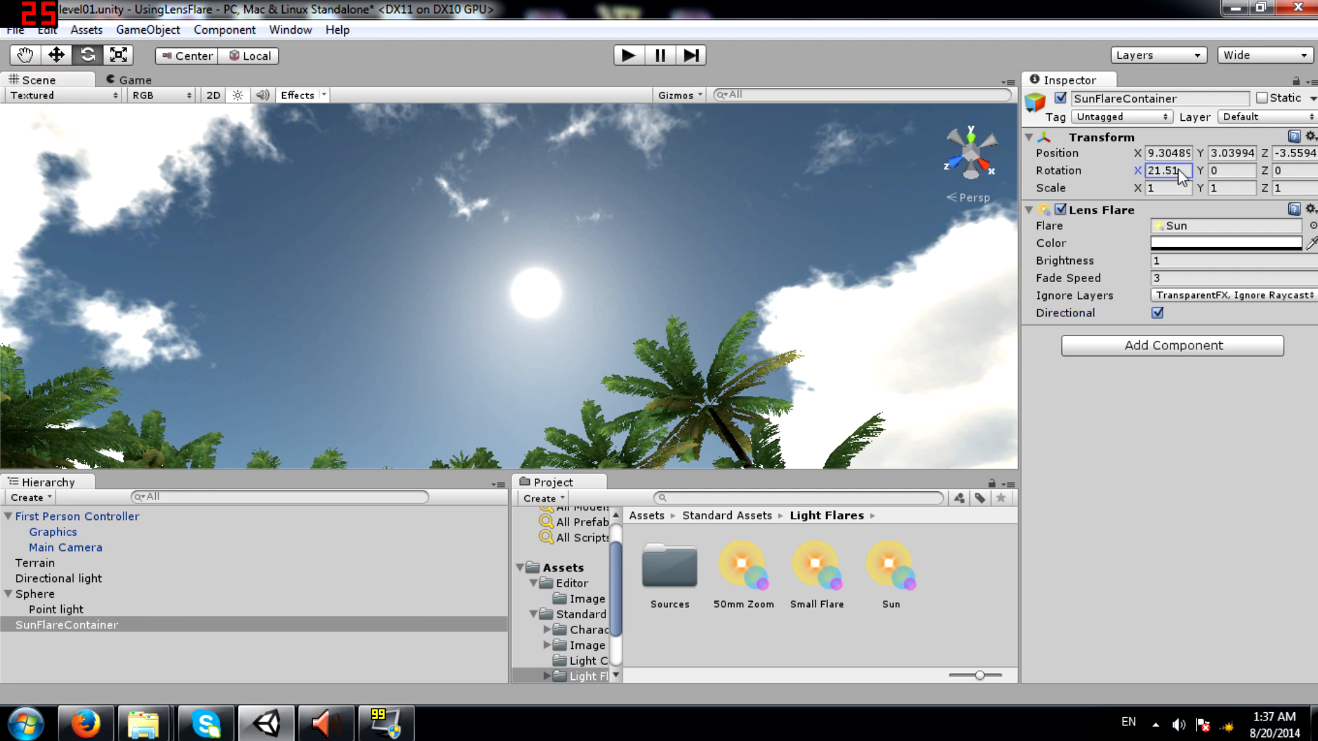
left_click_drag(30, 179, 192, 198)
left_click_drag(504, 264, 309, 263)
right_click_drag(486, 344, 896, 278)
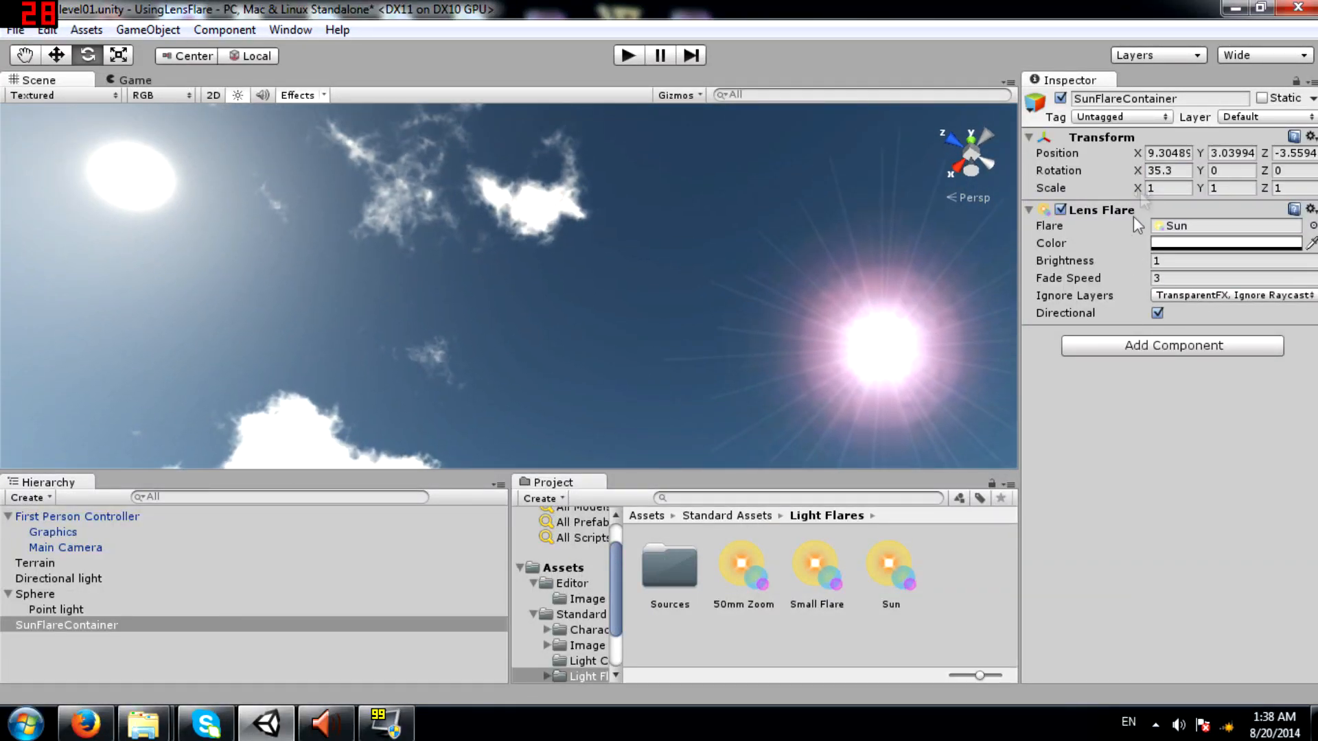
left_click_drag(1138, 170, 82, 181)
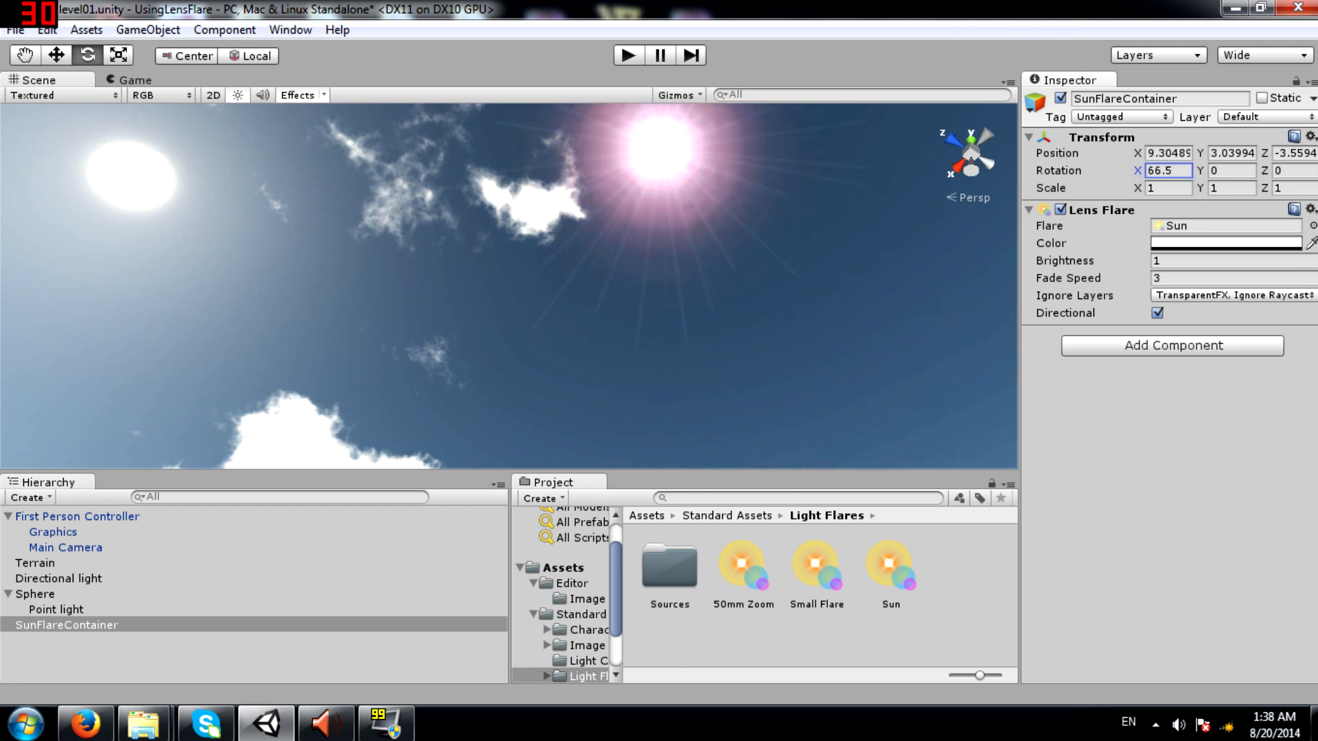
left_click_drag(1270, 177, 677, 358)
key("ctrl+z")
left_click_drag(1200, 170, 993, 284)
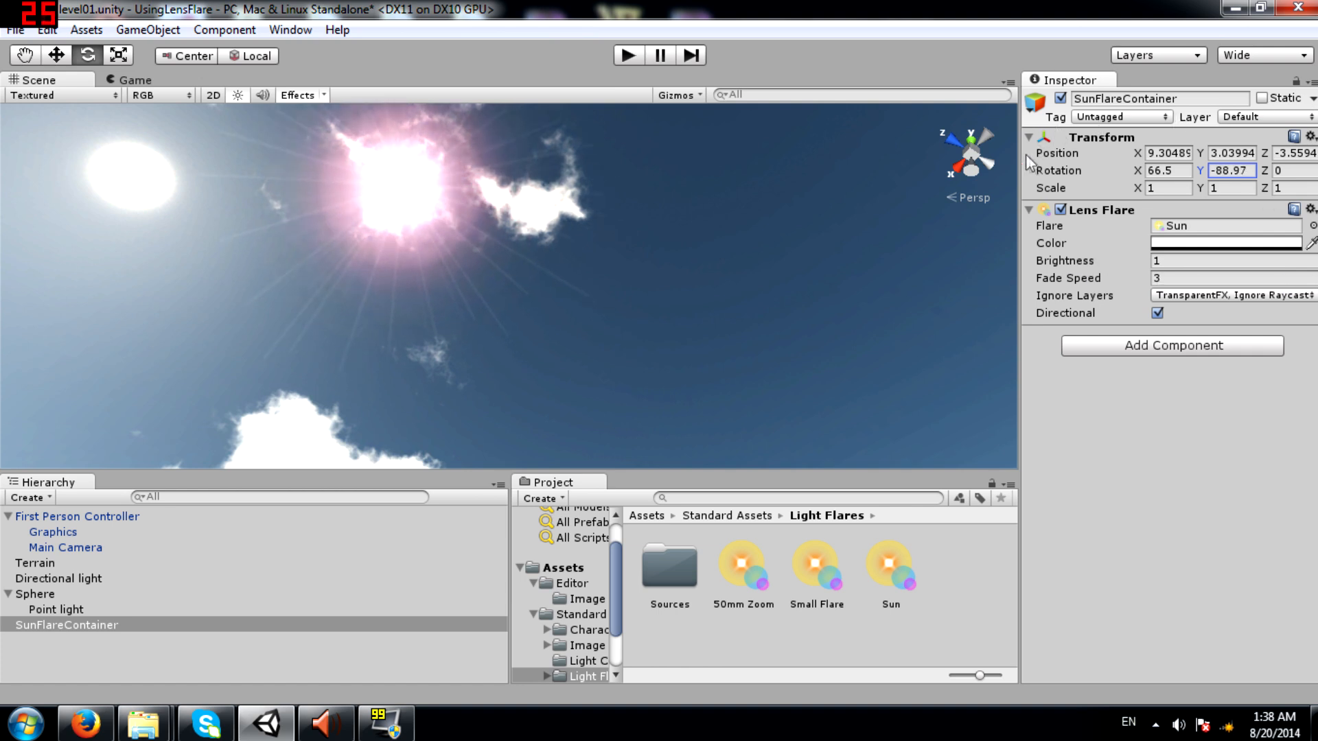
left_click_drag(1133, 166, 933, 221)
left_click_drag(1200, 170, 1118, 179)
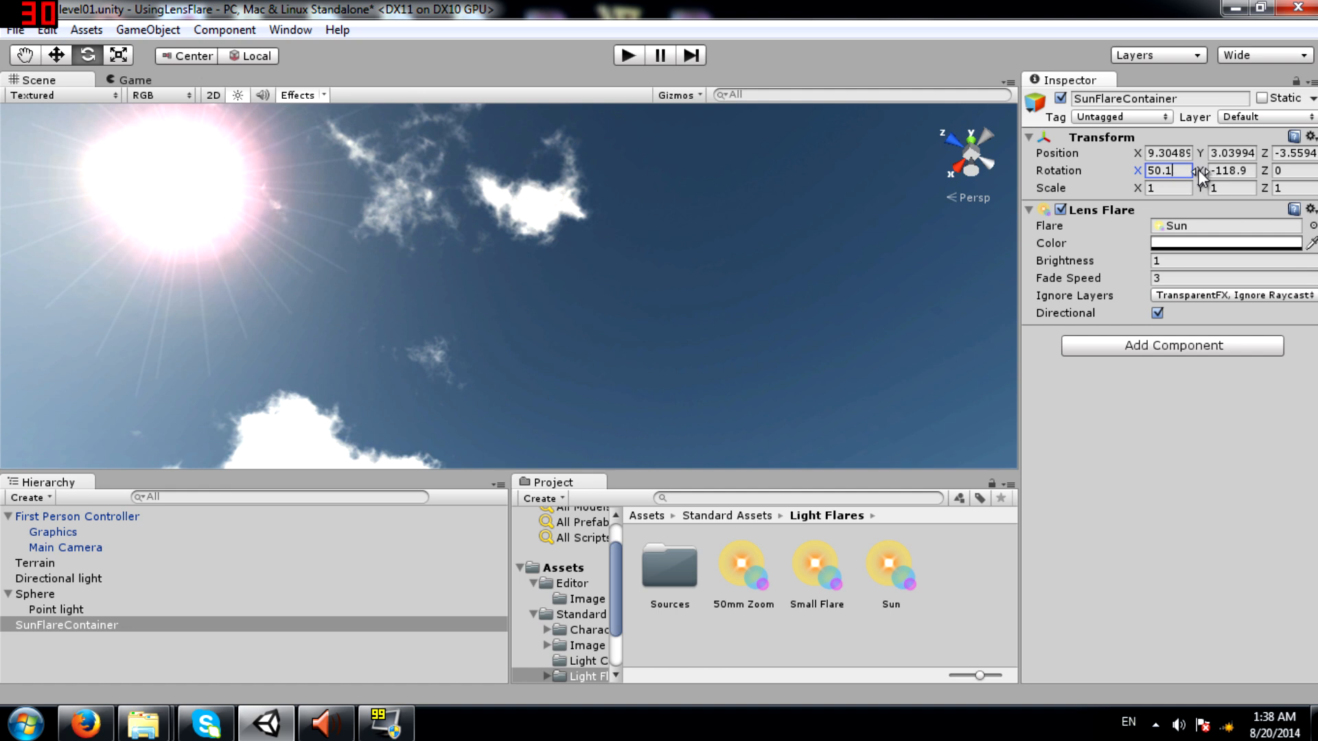
mouse_move(1199, 171)
left_mouse_down()
mouse_move(1126, 180)
mouse_move(1196, 166)
mouse_move(1191, 178)
left_mouse_up()
right_click_drag(883, 205, 427, 271)
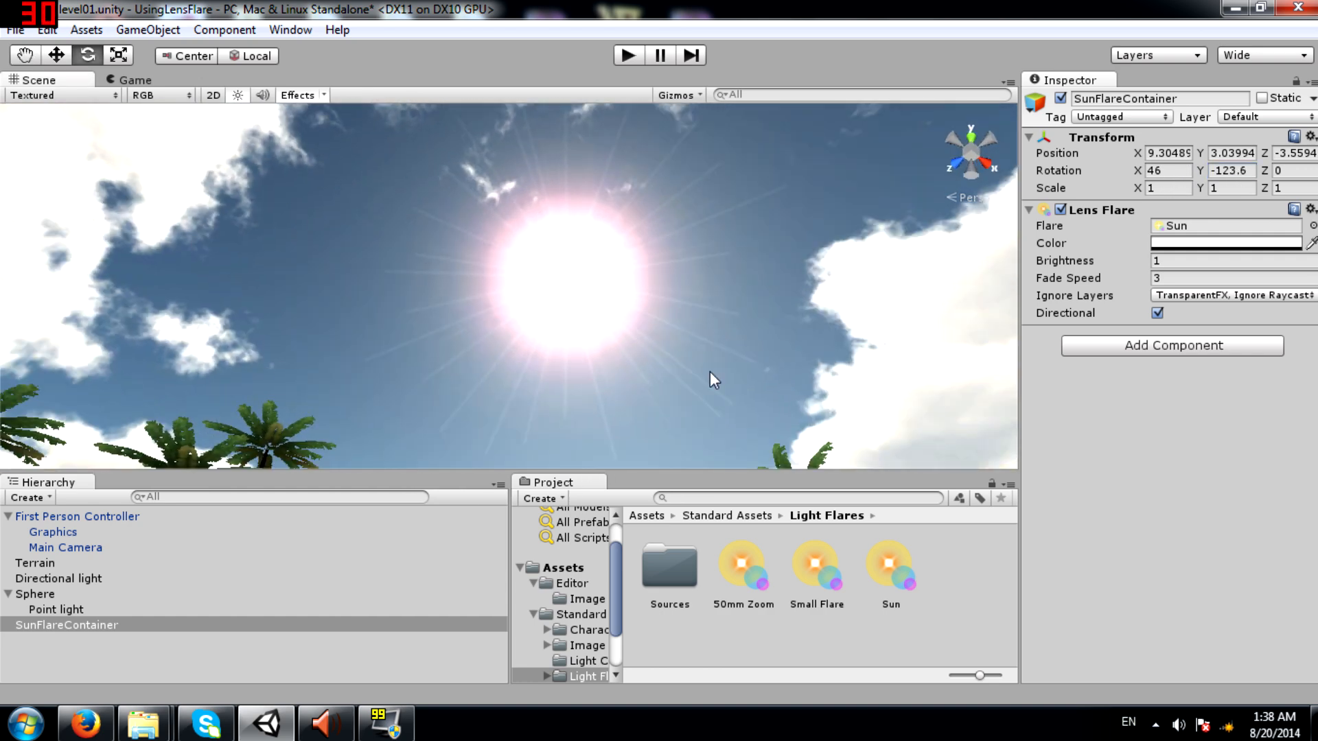
Return the Scene view to the player, run the game and look around at the sun flare and sky.
right_click_drag(727, 279, 777, 597)
right_click_drag(693, 329, 613, 514)
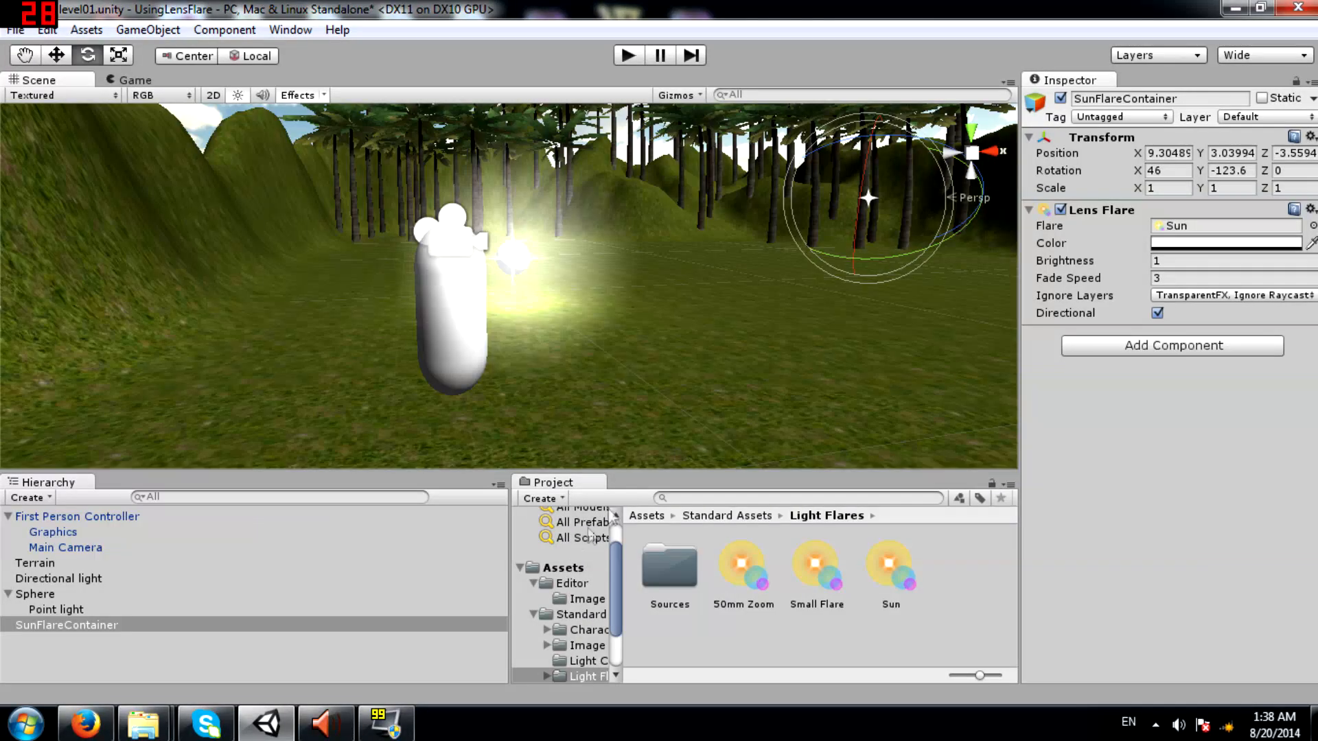
right_click_drag(592, 331, 608, 357)
left_click(634, 55)
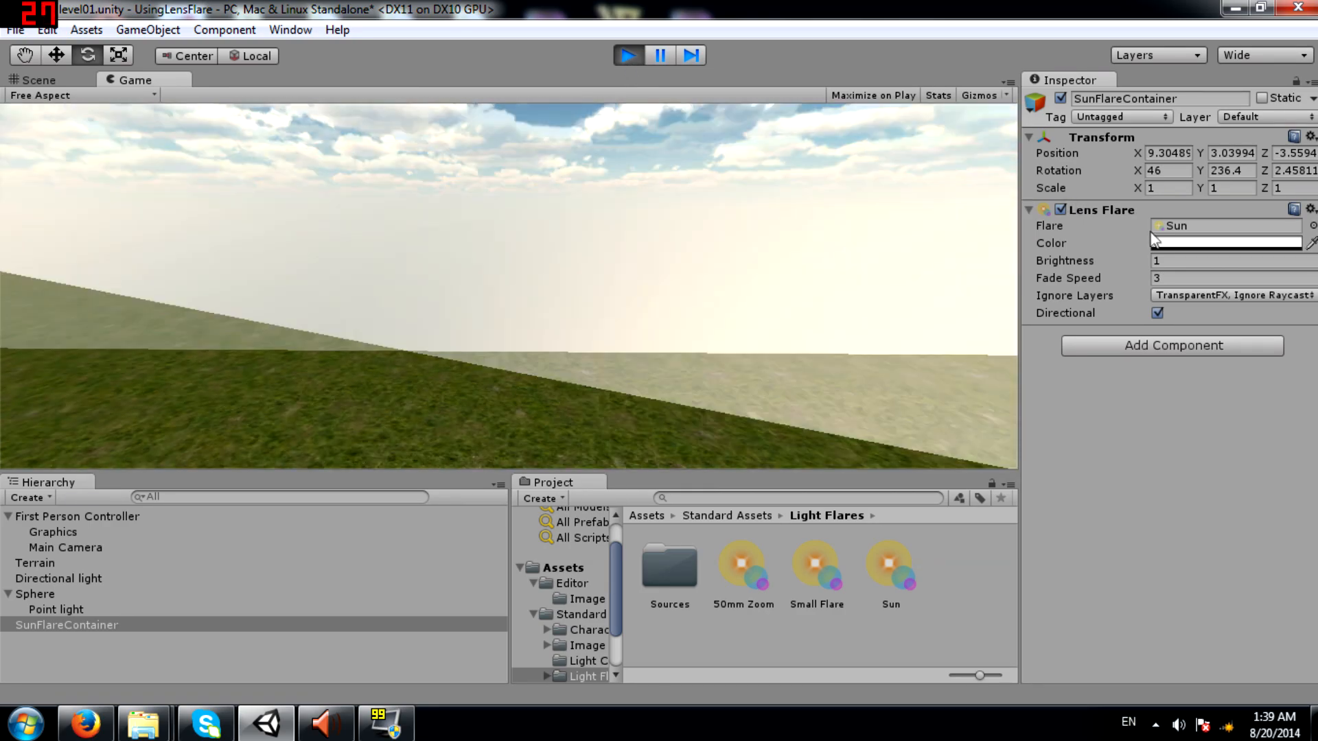
Try the sun Lens Flare at Brightness 6.48 while the game runs, and restore the Brightness to 1.
left_click_drag(1122, 260, 1139, 260)
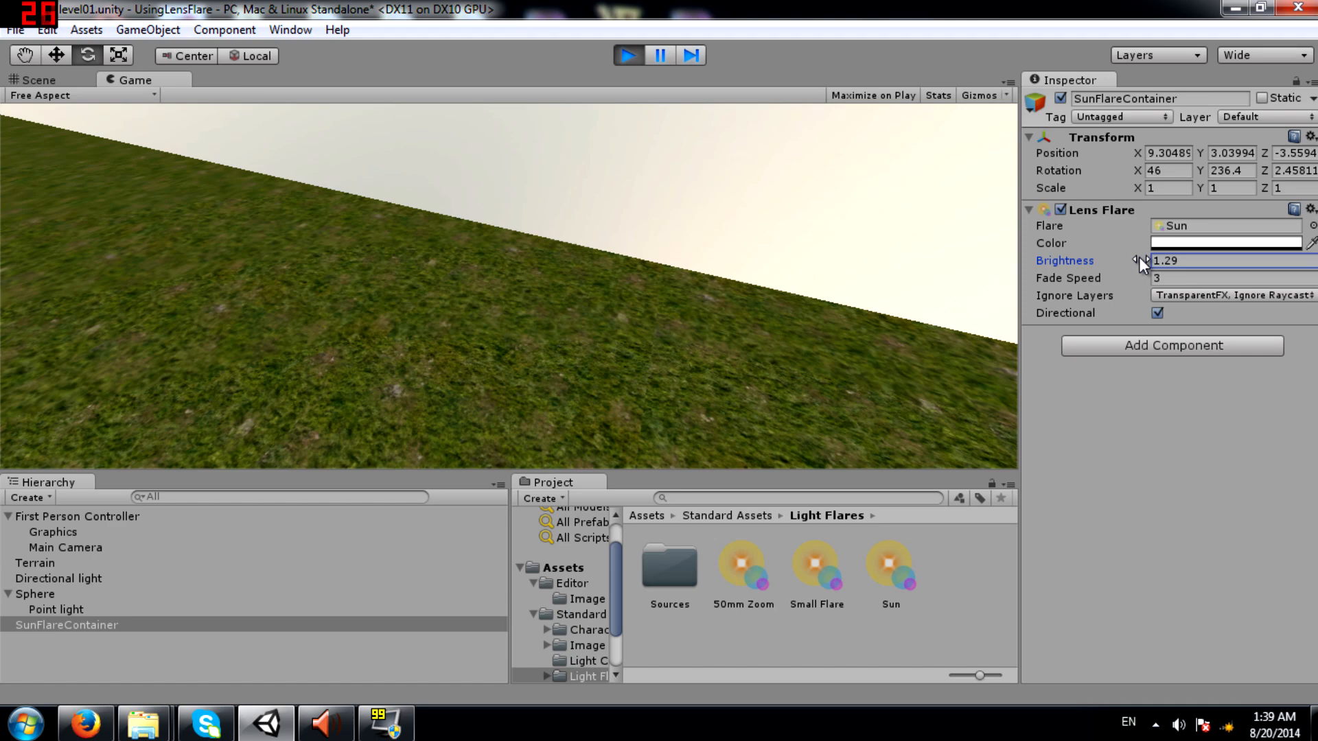
left_click_drag(1142, 257, 1236, 260)
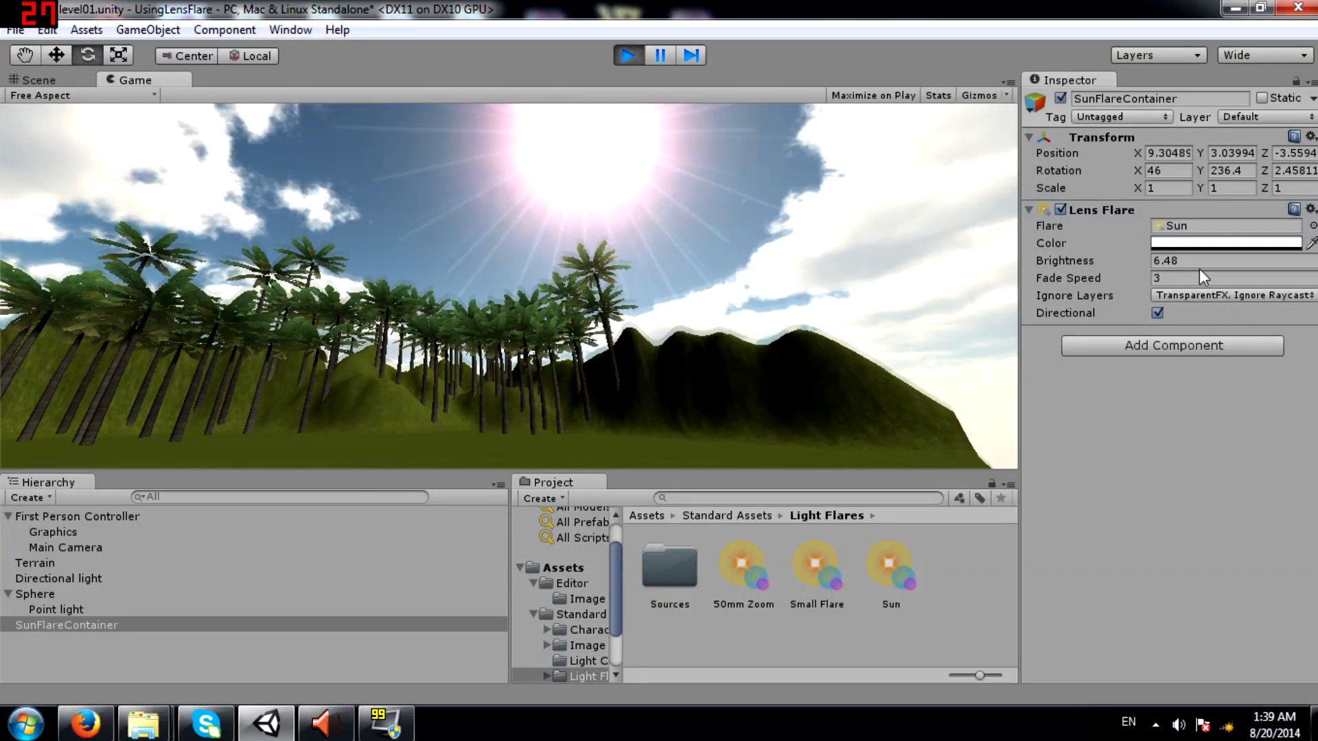
left_click_drag(1197, 262, 1091, 260)
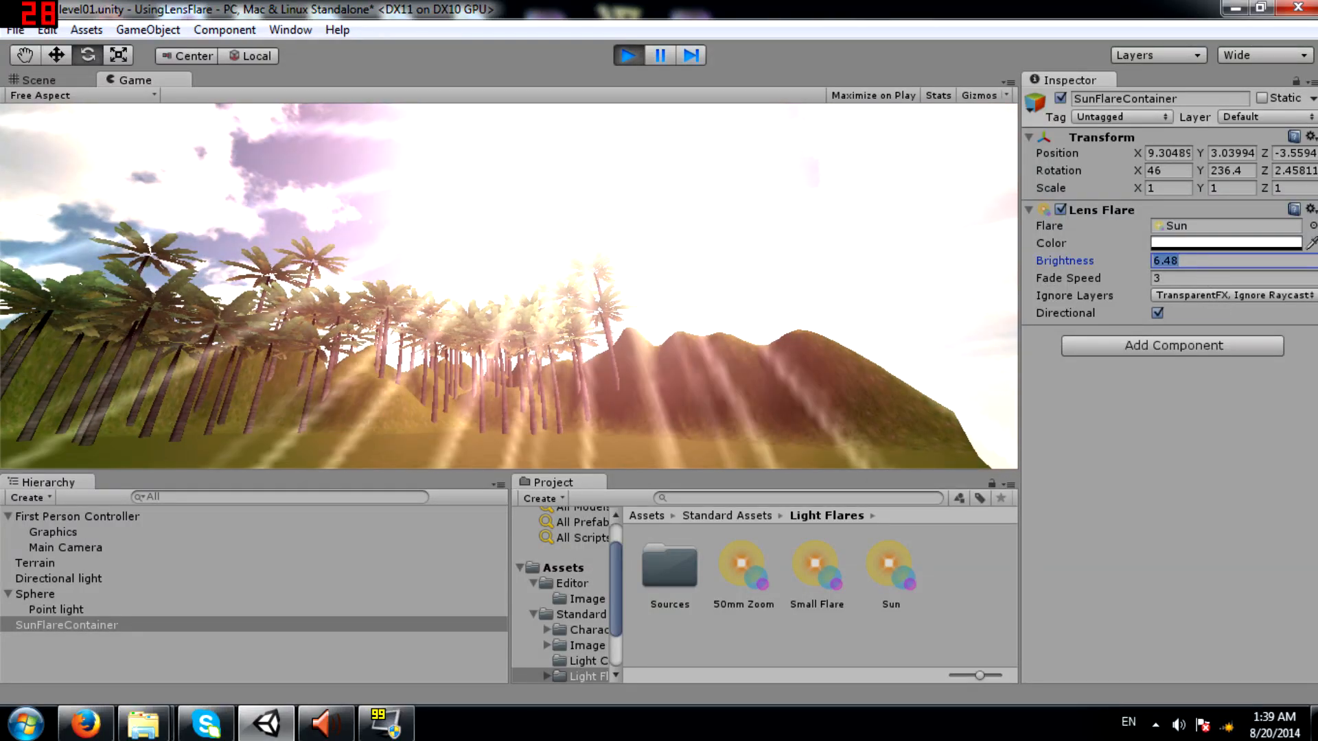
type("1")
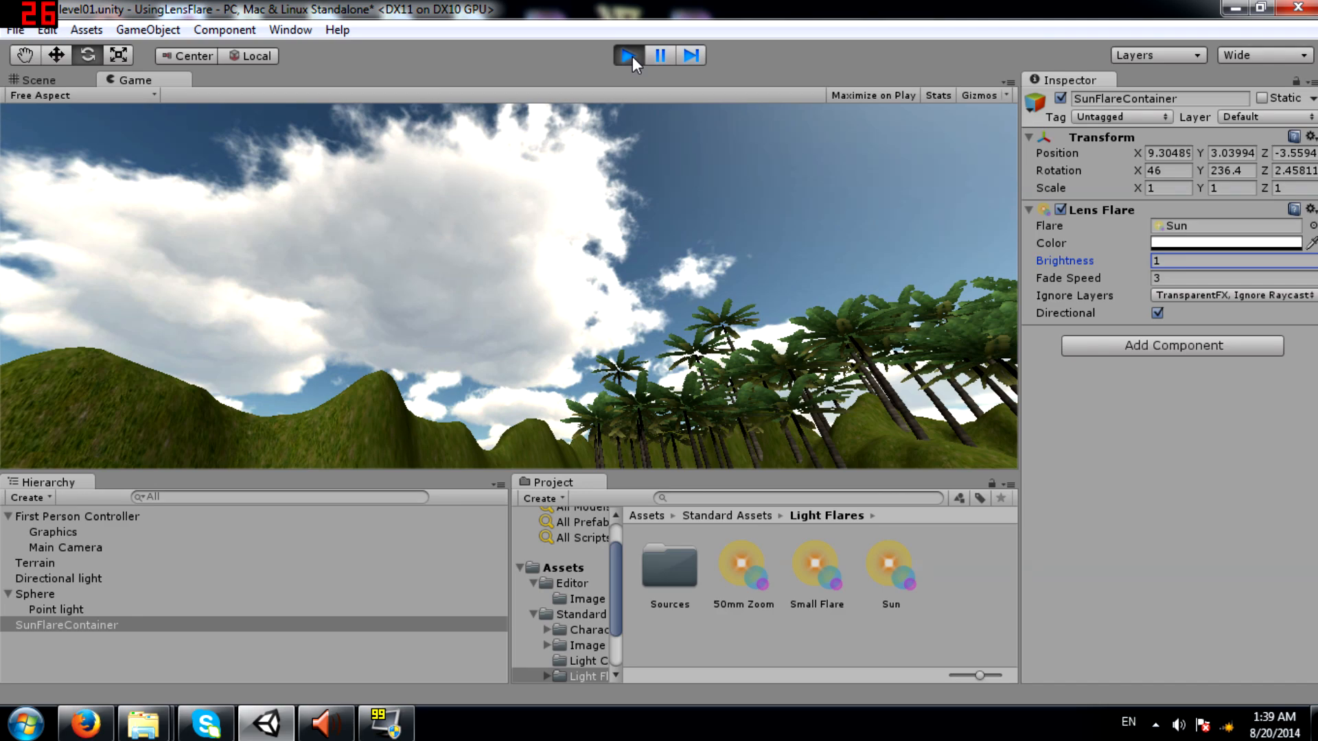
Stop the running game and return to the Scene view, looking at the glowing sphere on the terrain.
left_click(630, 56)
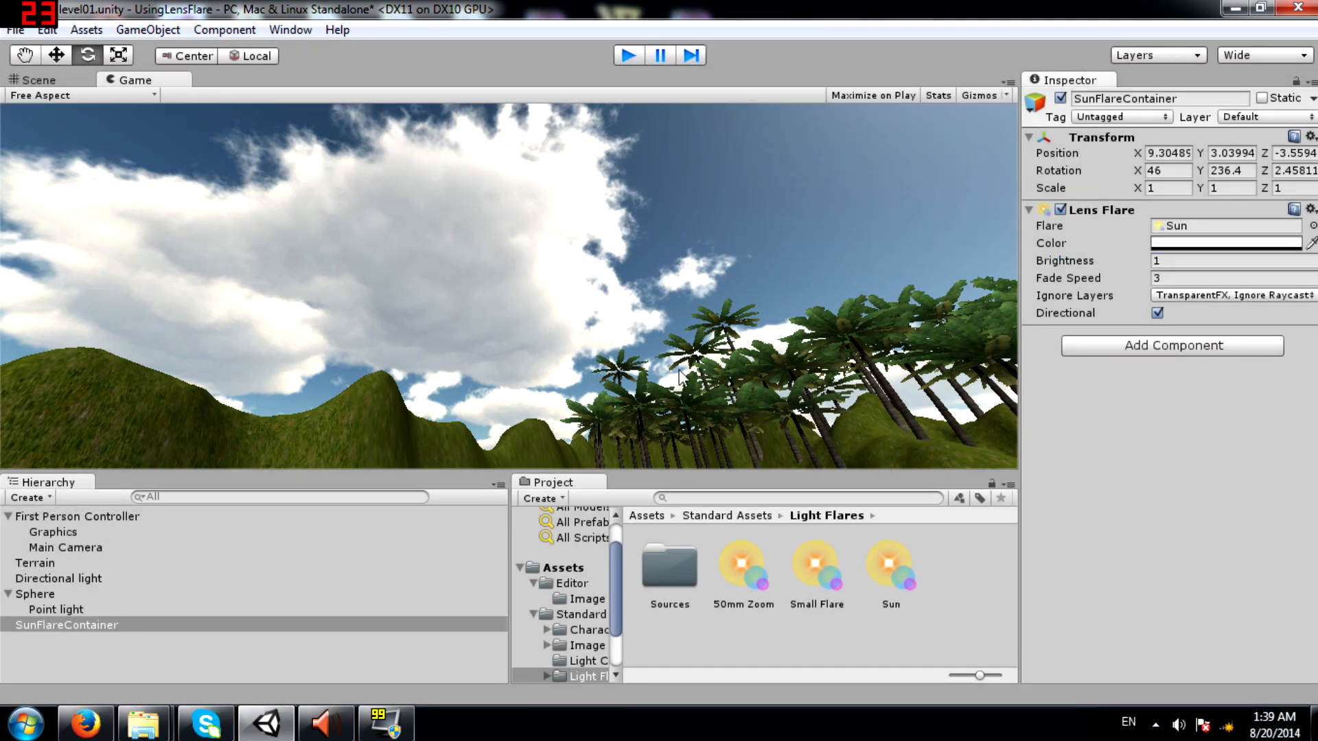
key("ctrl+1")
right_click_drag(642, 341, 544, 330)
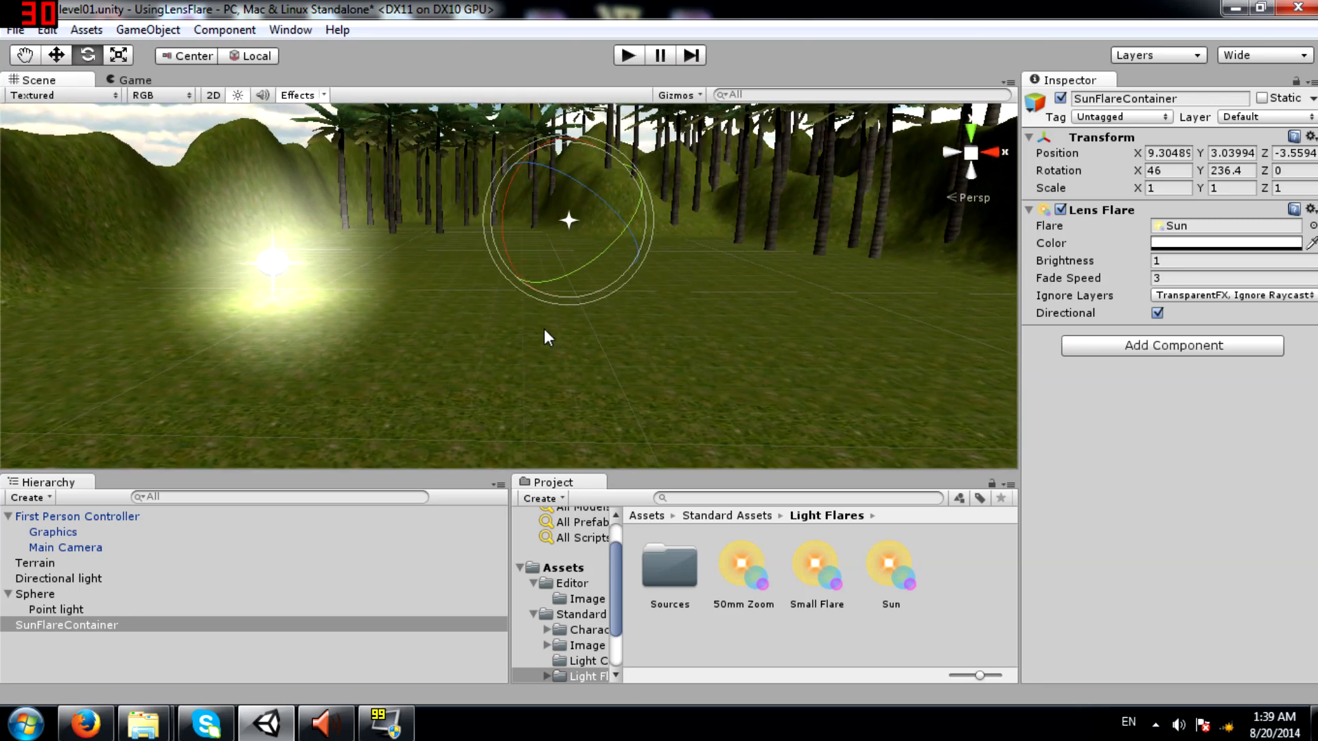
left_click(719, 304)
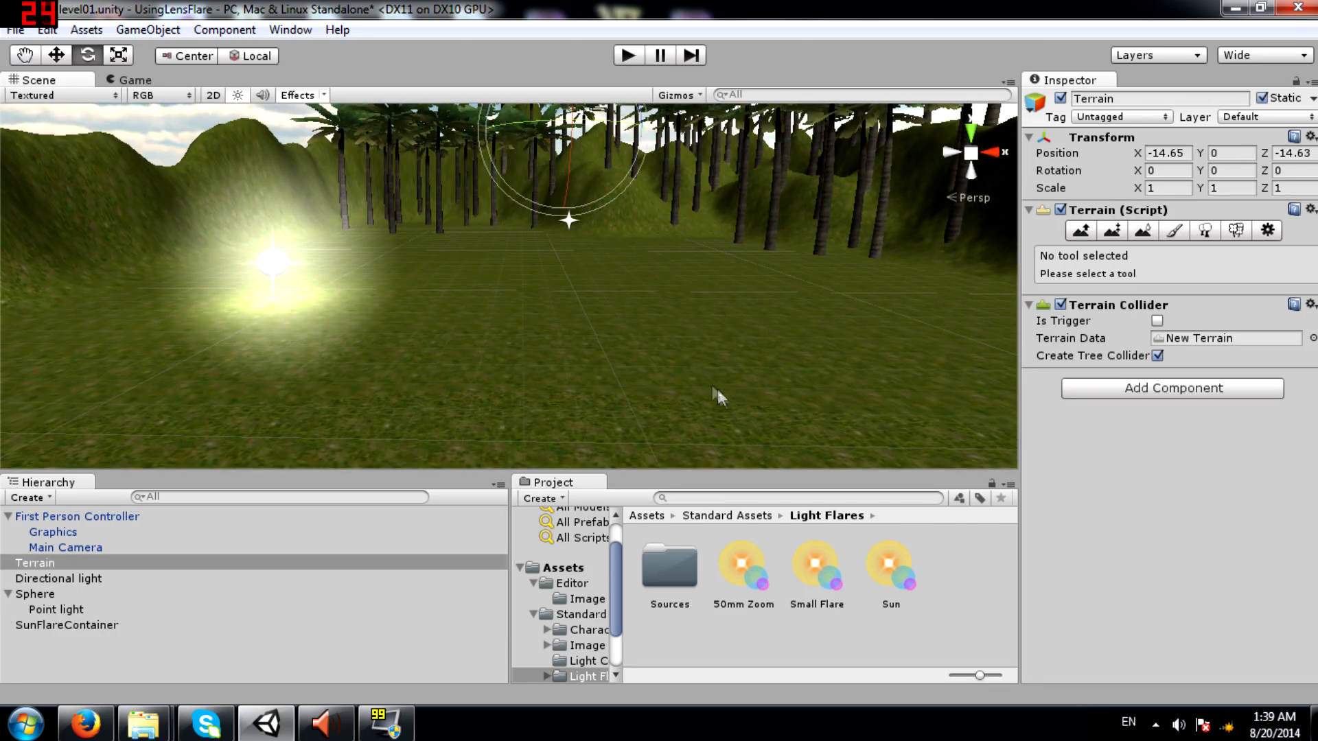
Compare the settings of the 50mm Zoom, Small Flare and Sun flare assets.
left_click(820, 562)
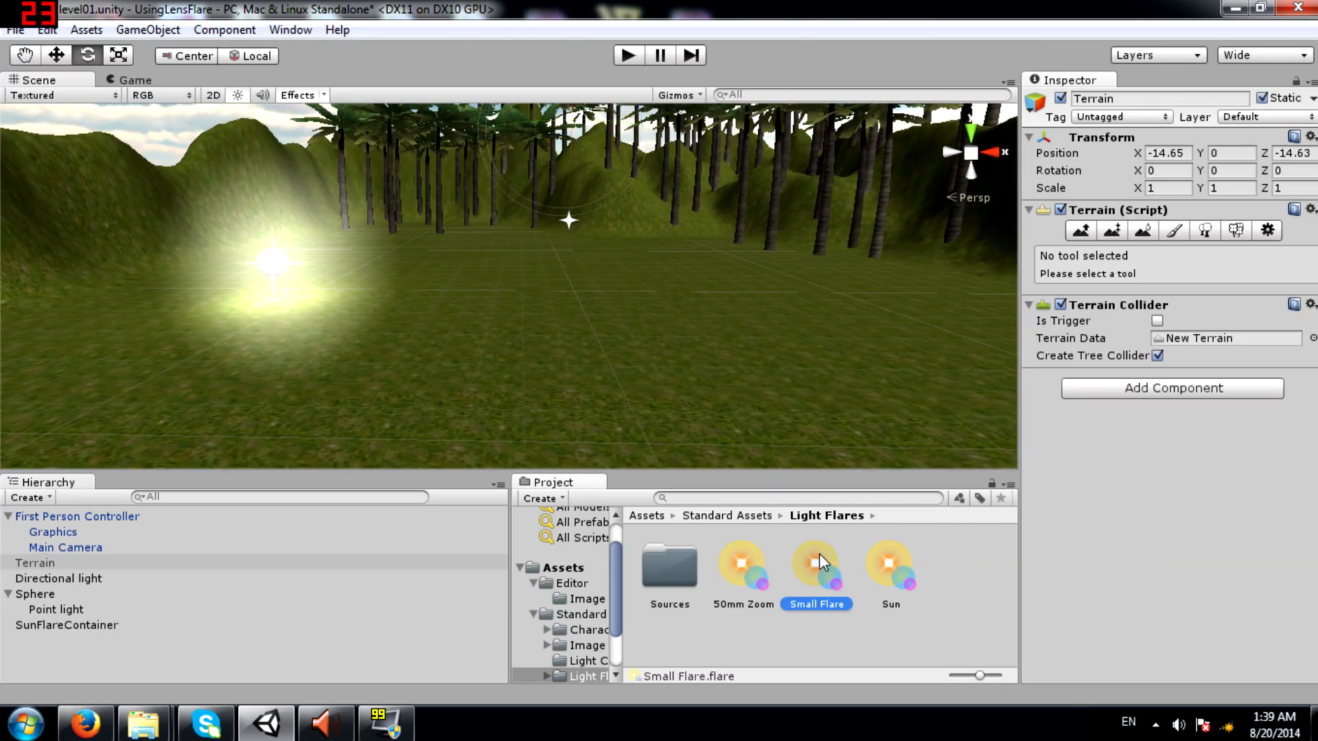
left_click(894, 580)
left_click(757, 570)
left_click(827, 568)
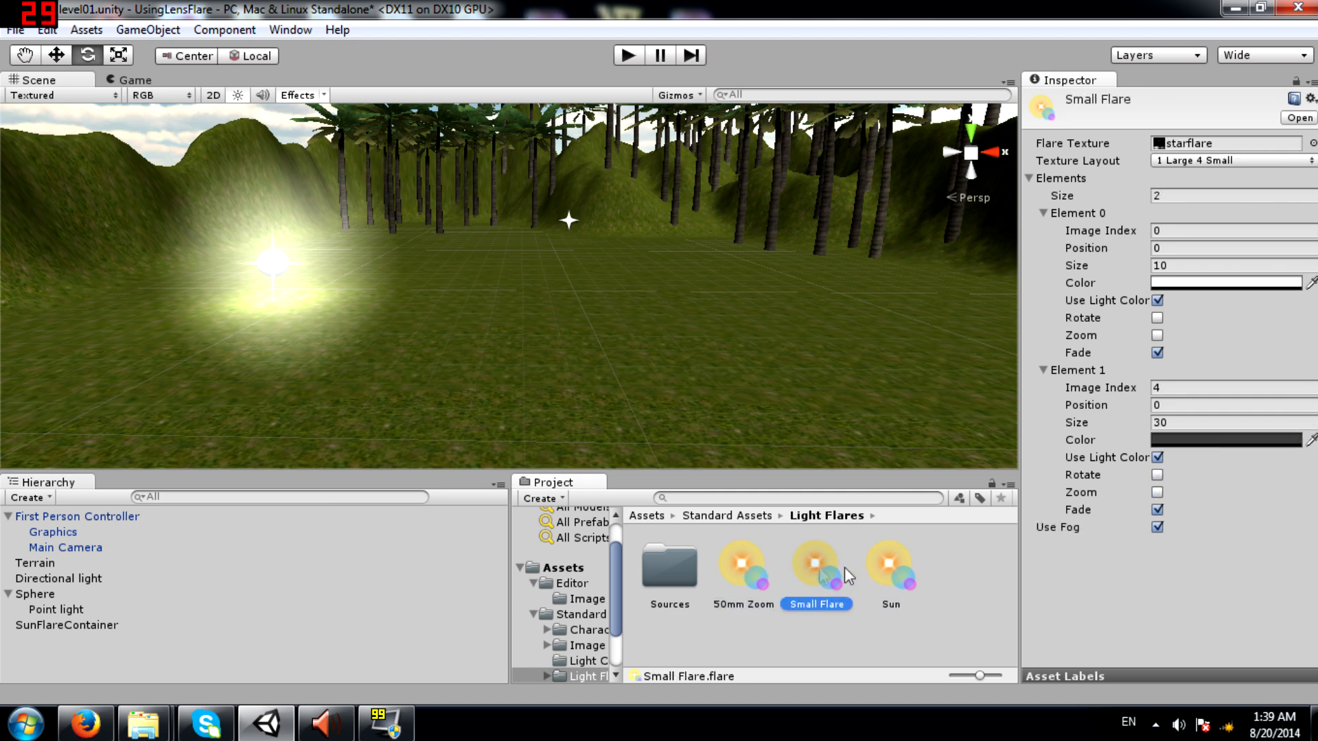
left_click(891, 567)
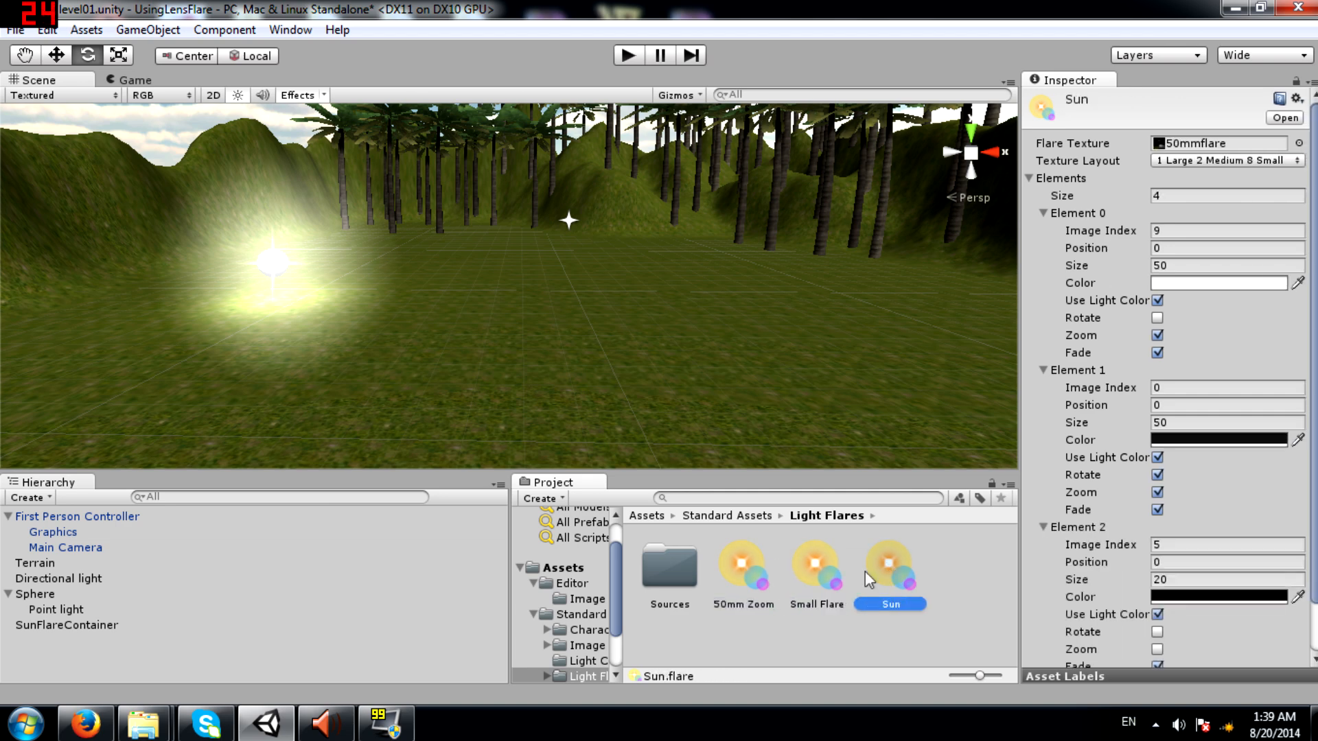
Show the Small Flare asset's settings and examine its Flare Texture alongside a close view of the sphere's flare.
left_click(814, 562)
left_click_drag(673, 285, 508, 271, "alt")
key("w")
right_click_drag(508, 271, 599, 315)
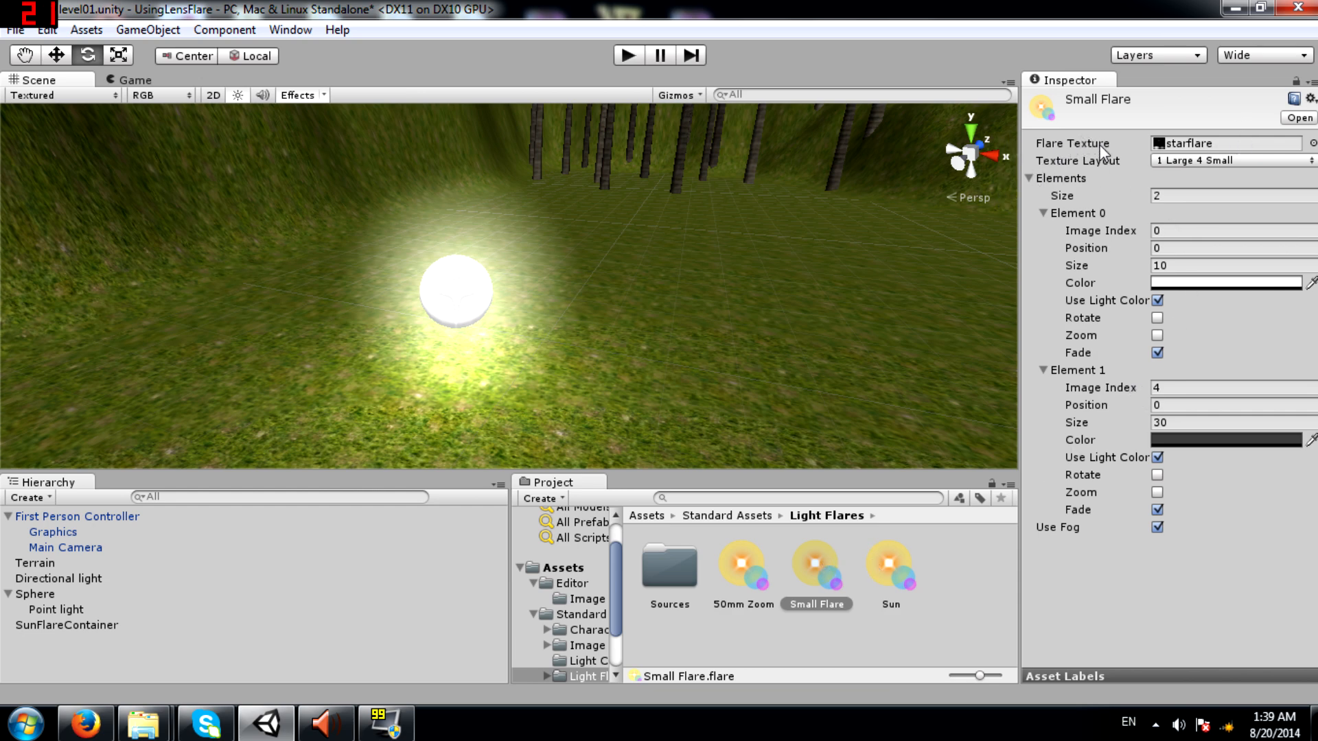
mouse_move(1070, 156)
Preview the starflare texture in the Light Flares Sources > Textures folder and compare its shapes with the sphere's flare in the scene.
double_click(656, 578)
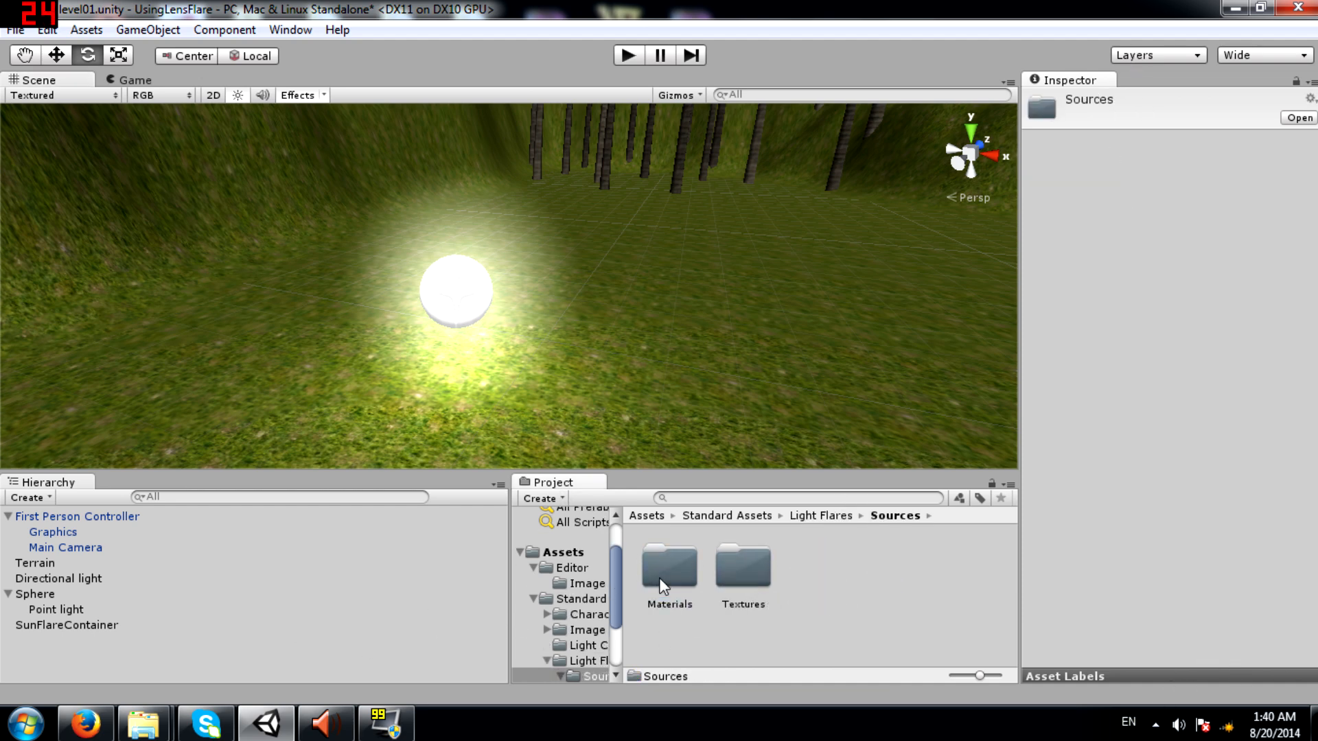
double_click(752, 567)
left_click(745, 573)
left_click(1162, 670)
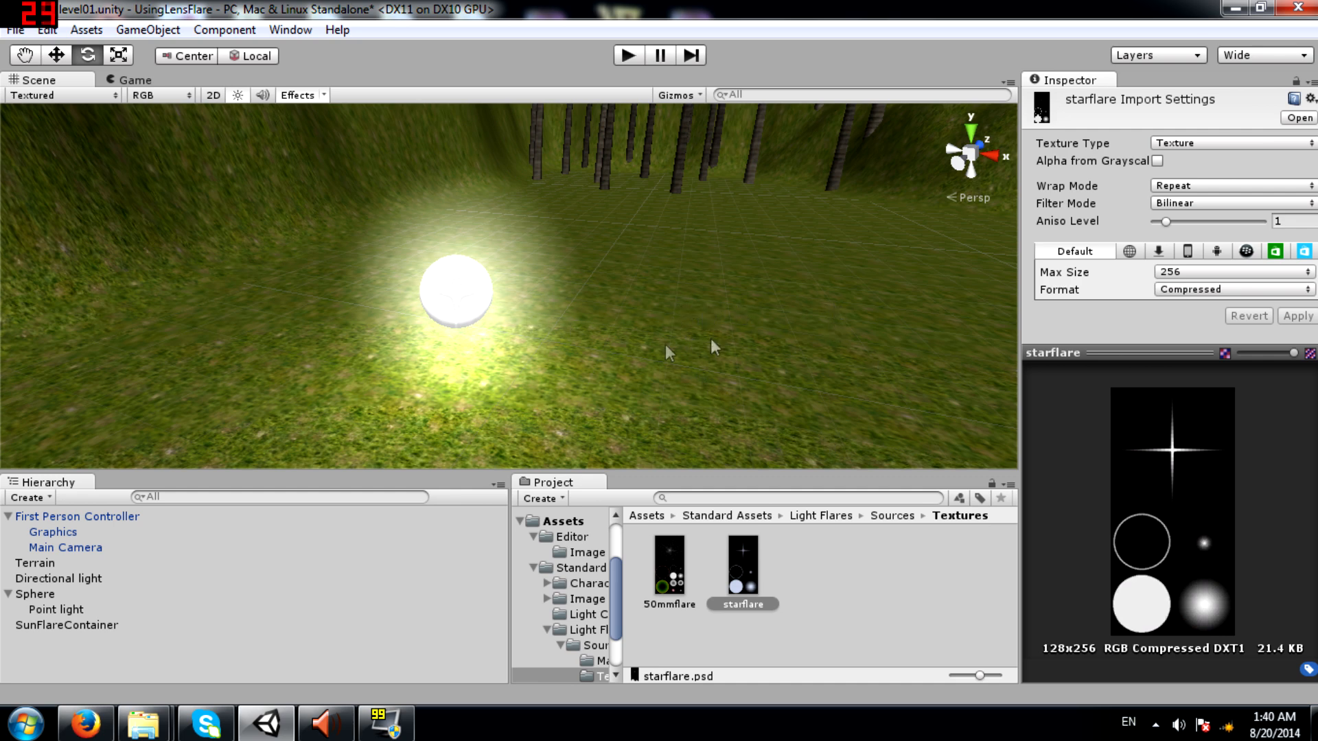
key("alt")
left_click_drag(710, 323, 701, 329, "alt")
key("e")
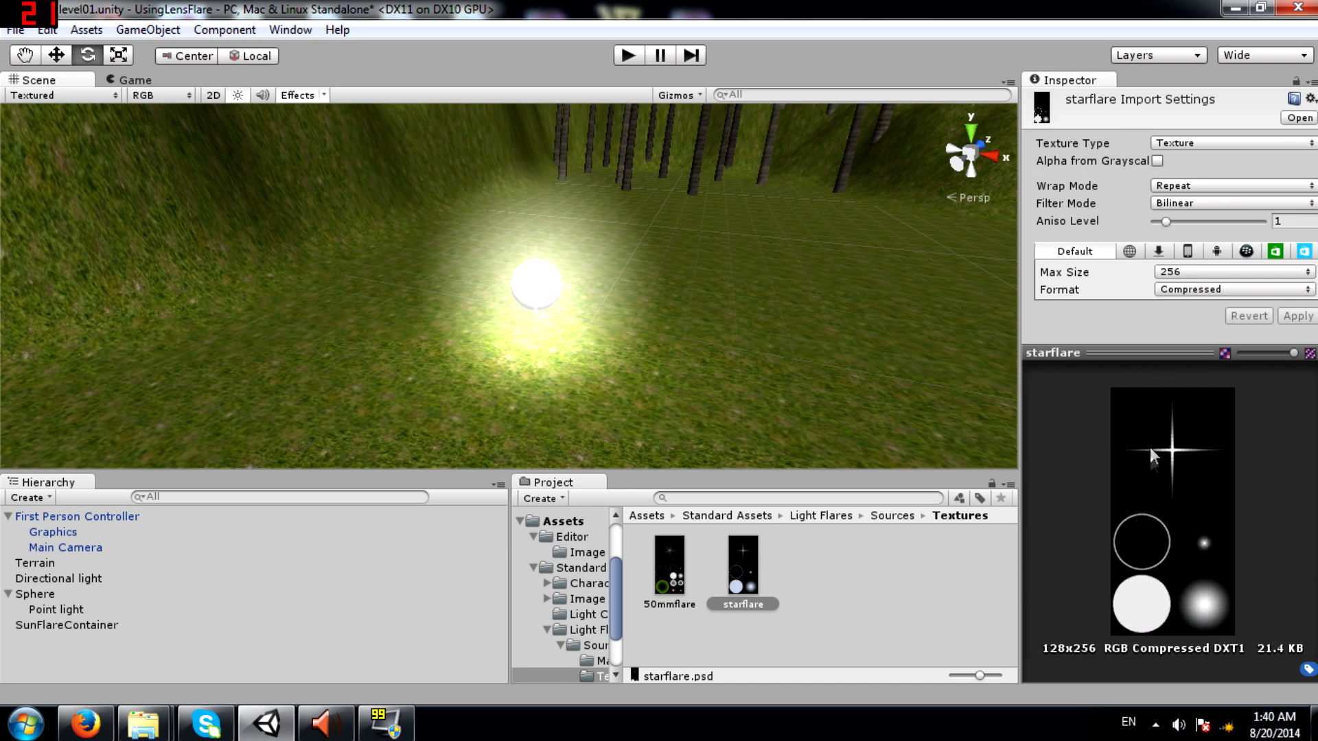
key("w")
right_click_drag(674, 354, 587, 305)
key("s")
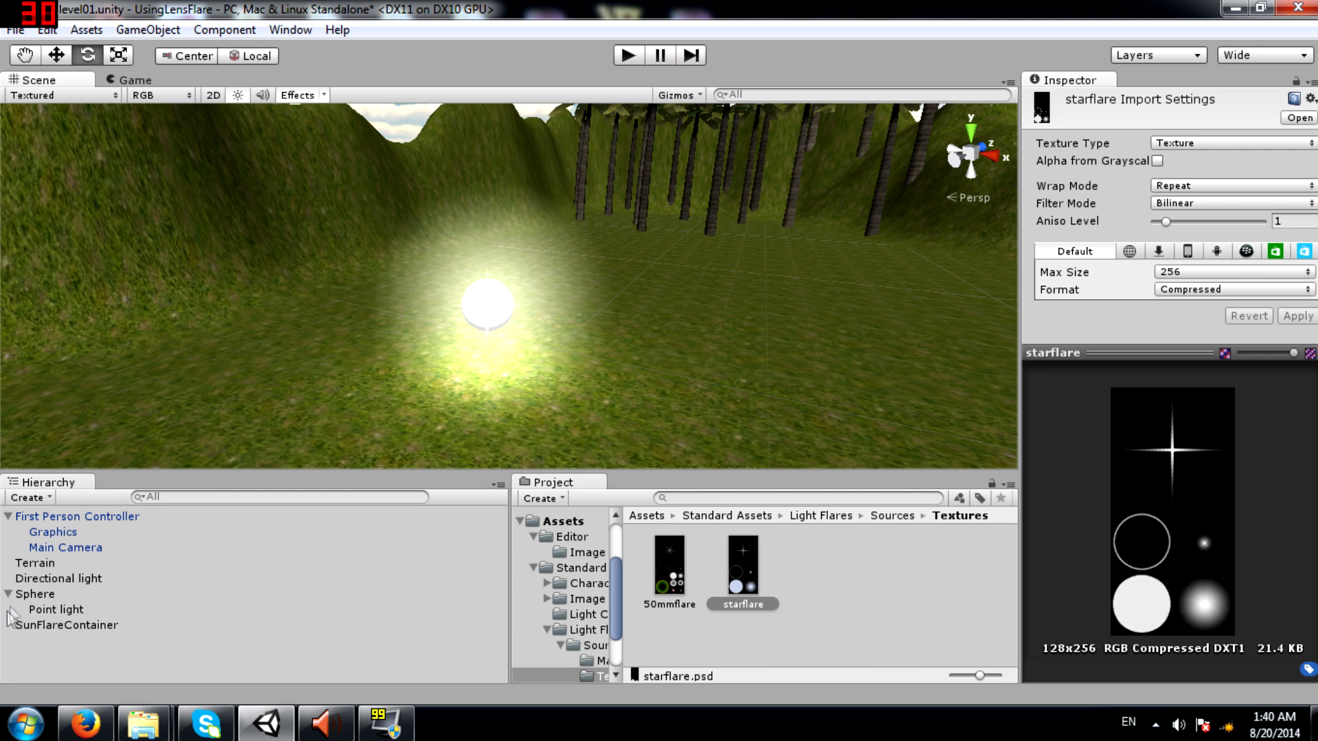
Try disabling the Sphere object and its Mesh Renderer in turn, re-enabling each.
left_click(34, 595)
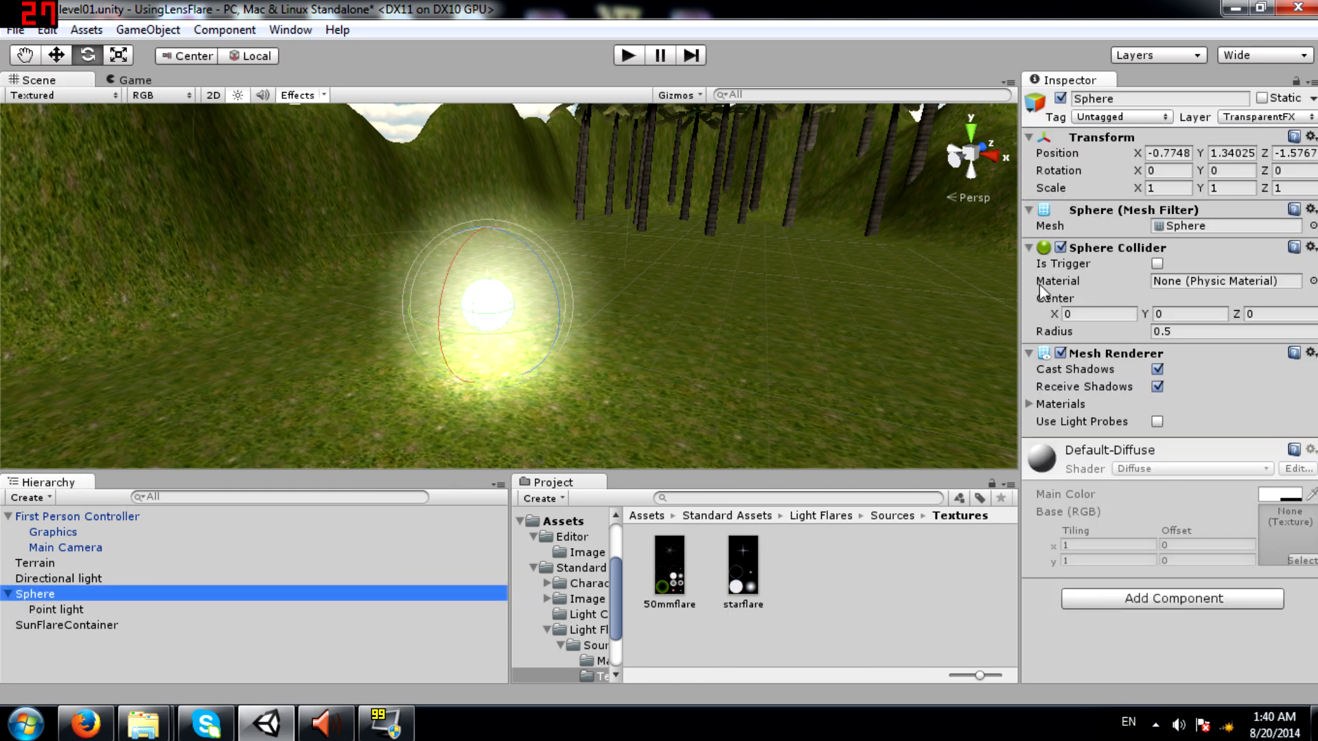
left_click(1061, 98)
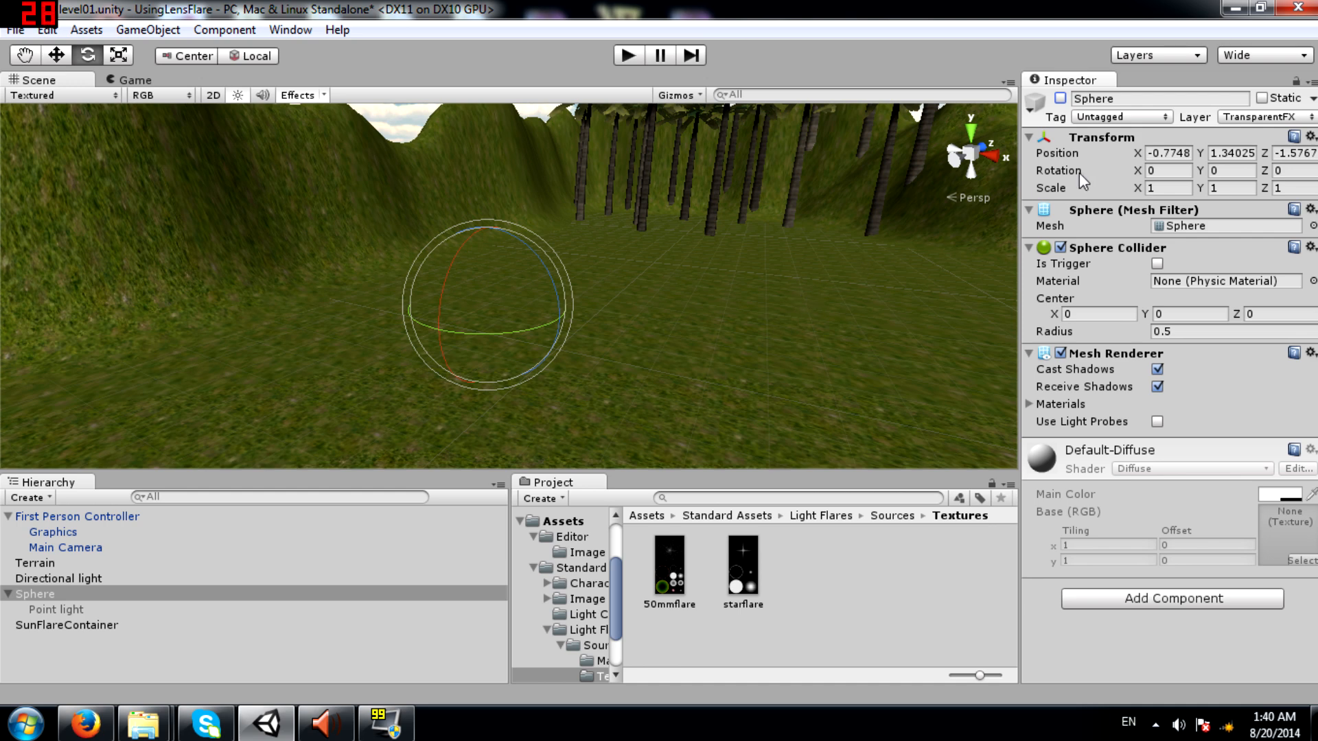
left_click(1061, 98)
left_click(1061, 353)
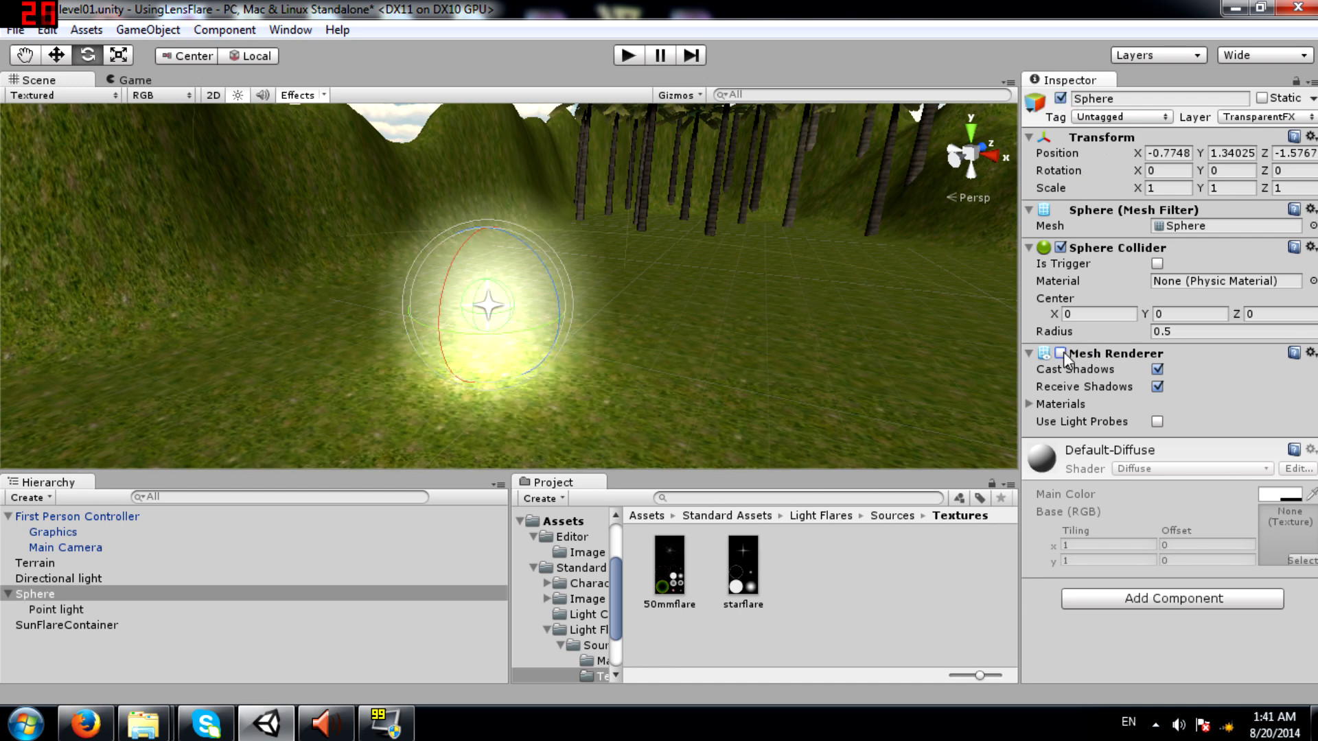
left_click(1061, 353)
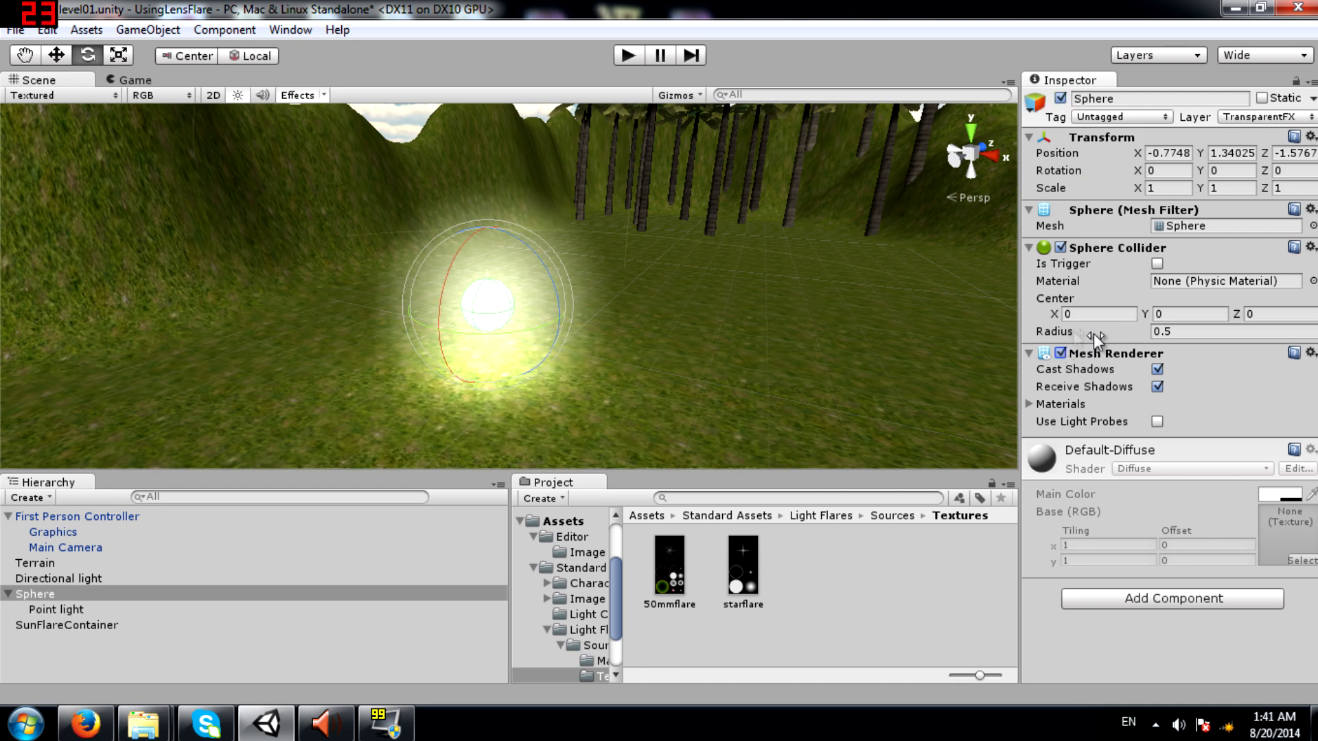
Move the Point light away from the sphere along X to about 4.32 and centre the view on it.
left_click(59, 609)
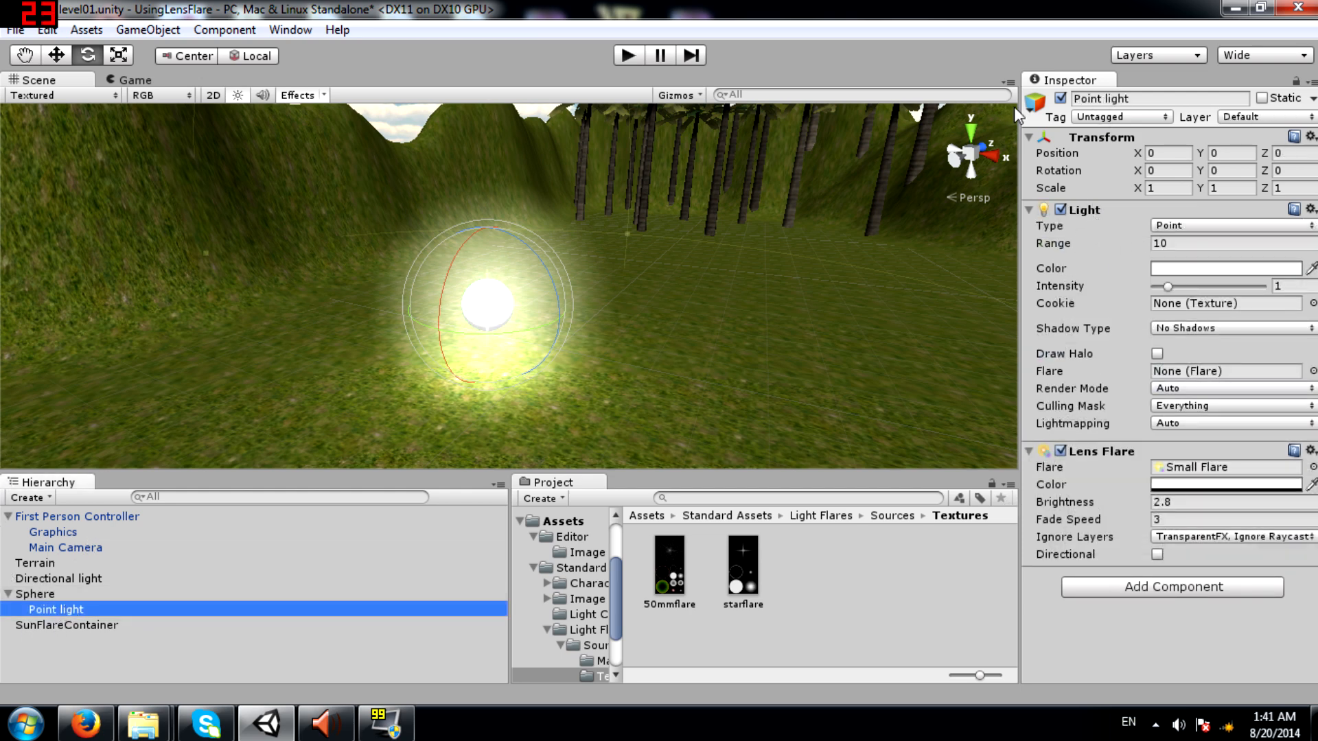
key("w")
left_click_drag(580, 317, 912, 302)
key("f")
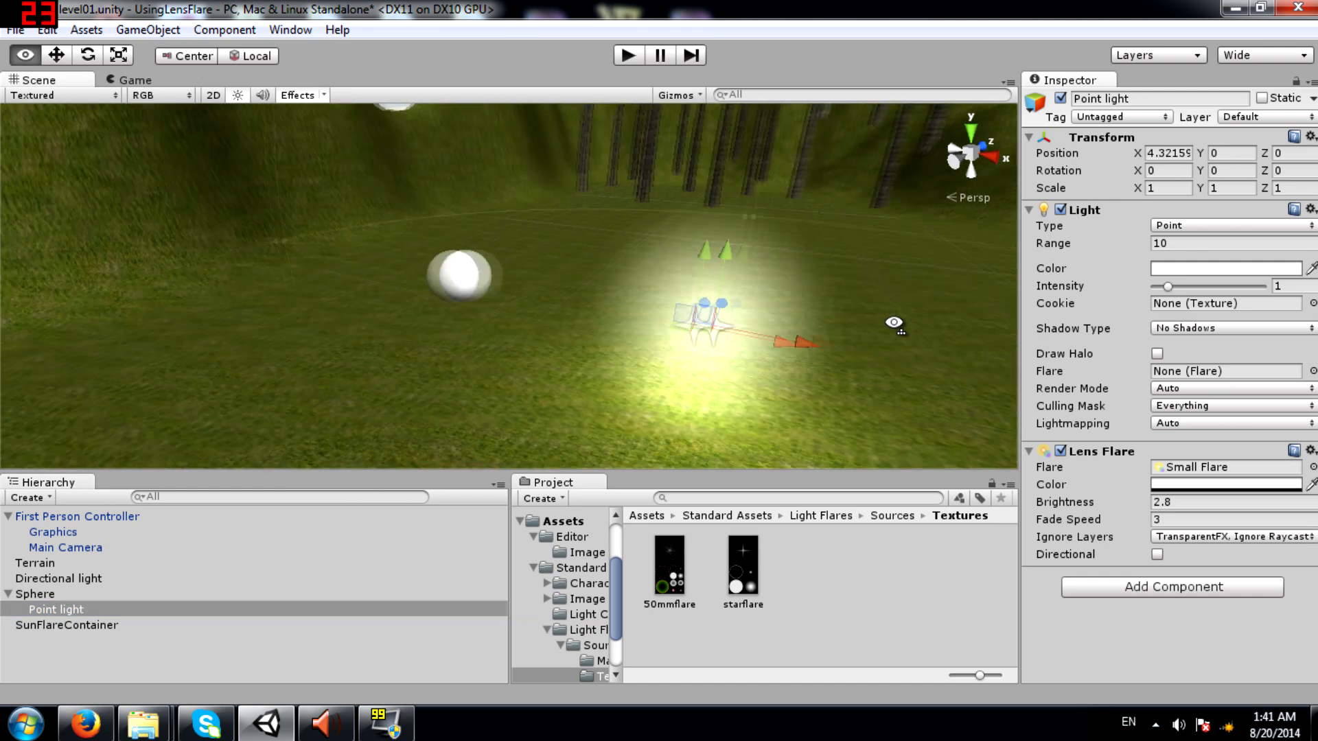
Remove the Point light's Lens Flare component, assign Small Flare as its Light's Flare, and view the result up close.
right_click(1084, 448)
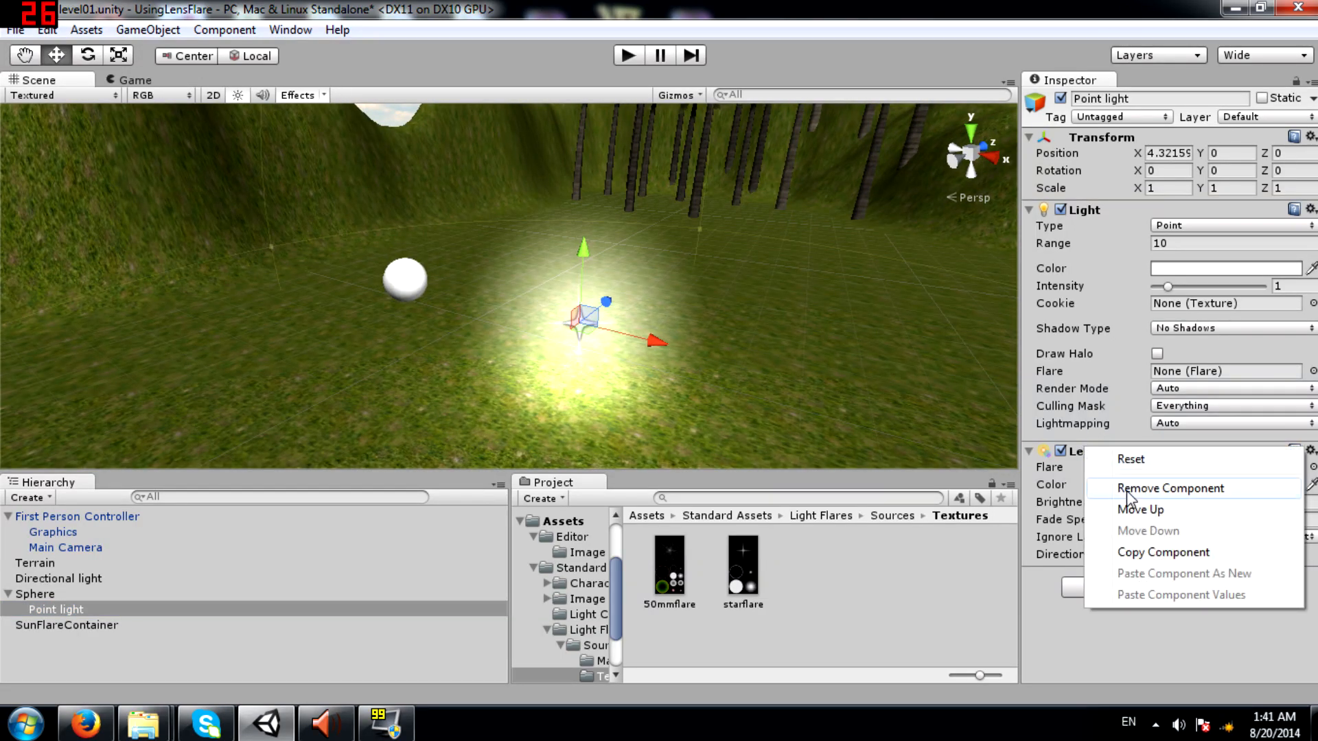
left_click(1085, 488)
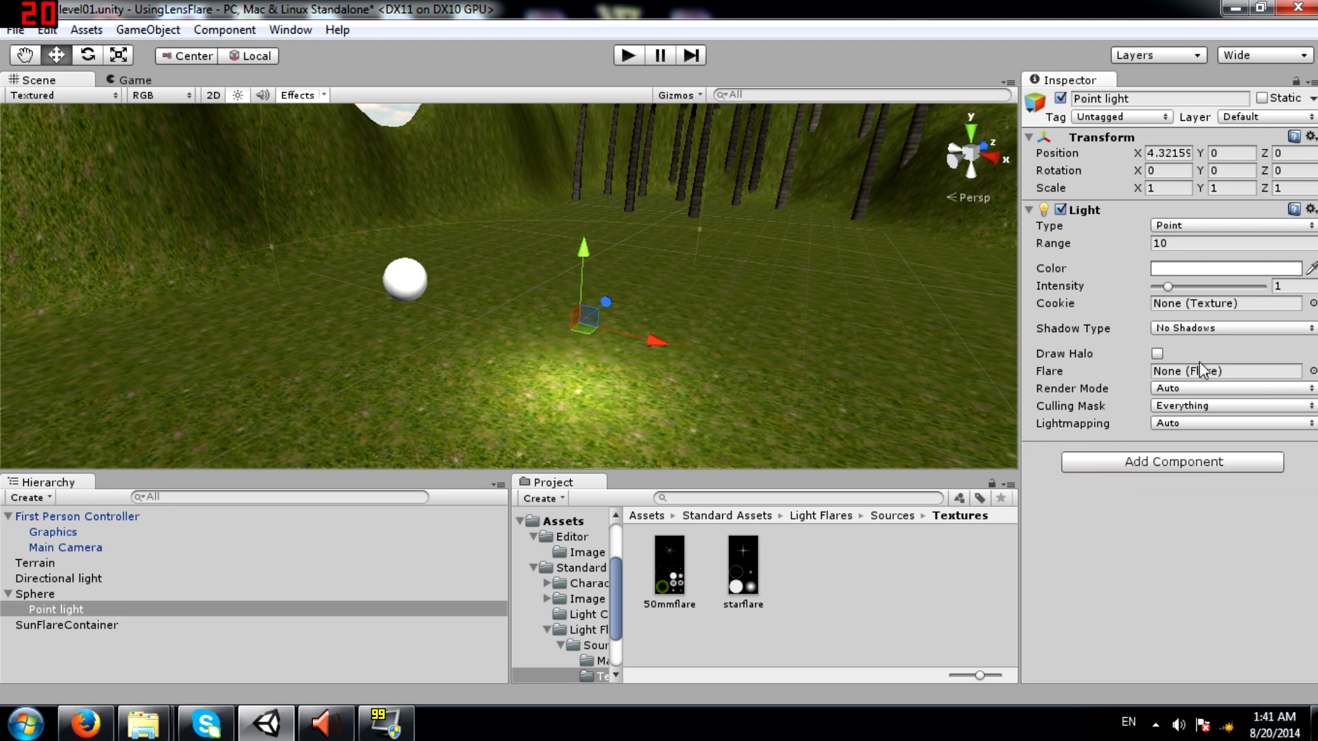
left_click(1312, 371)
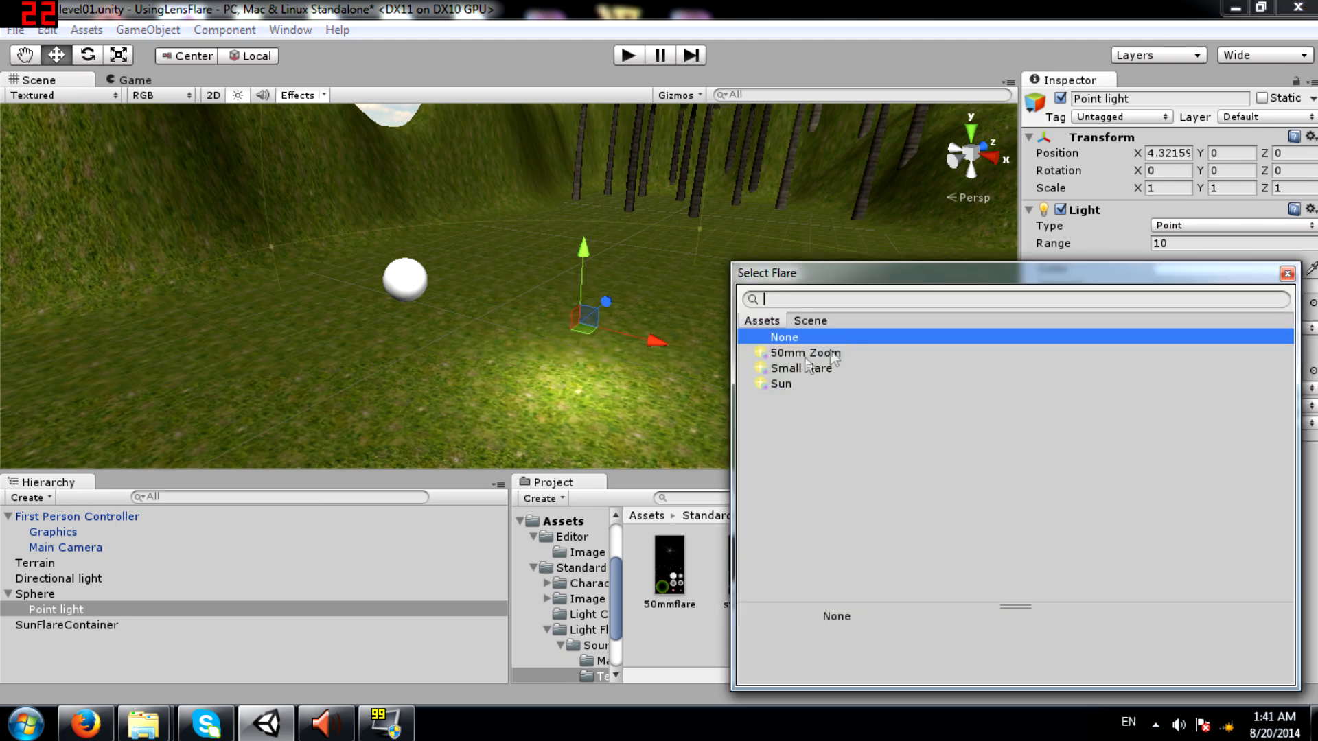
left_click(814, 371)
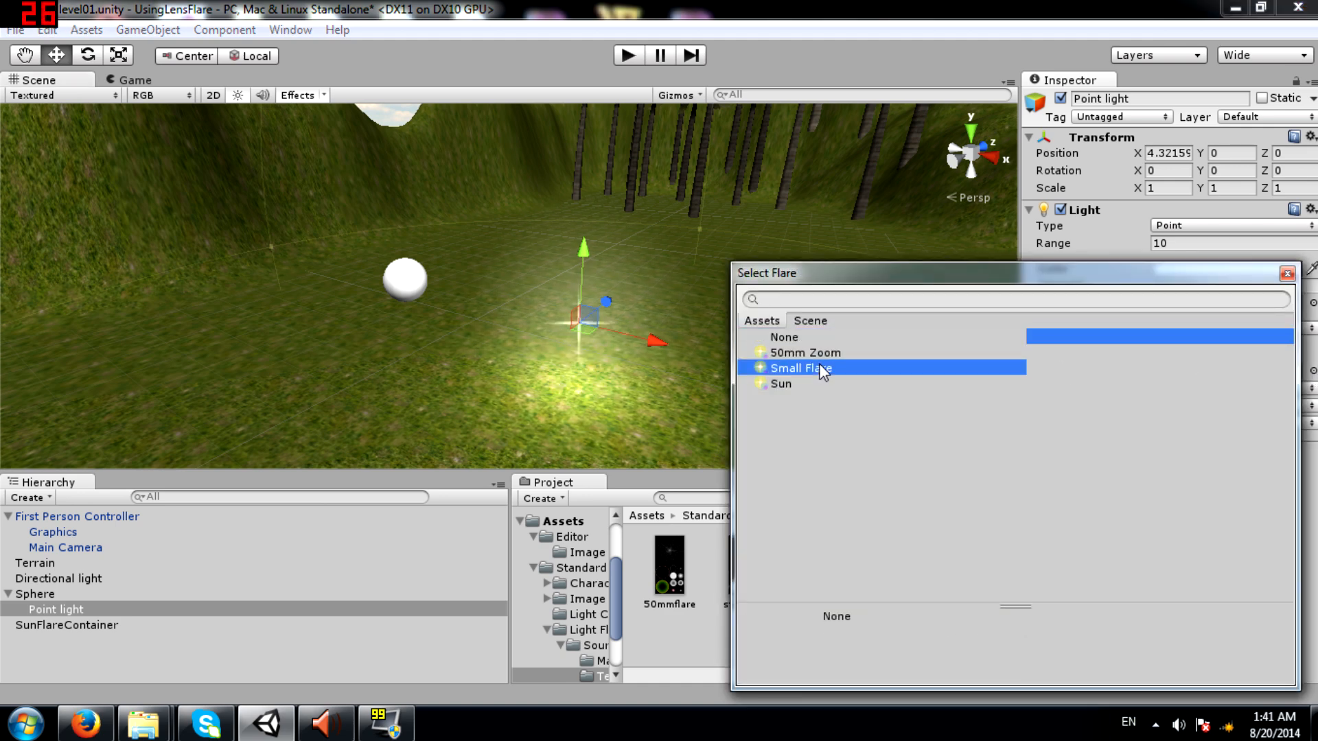
left_click(1287, 273)
right_click_drag(735, 315, 778, 330)
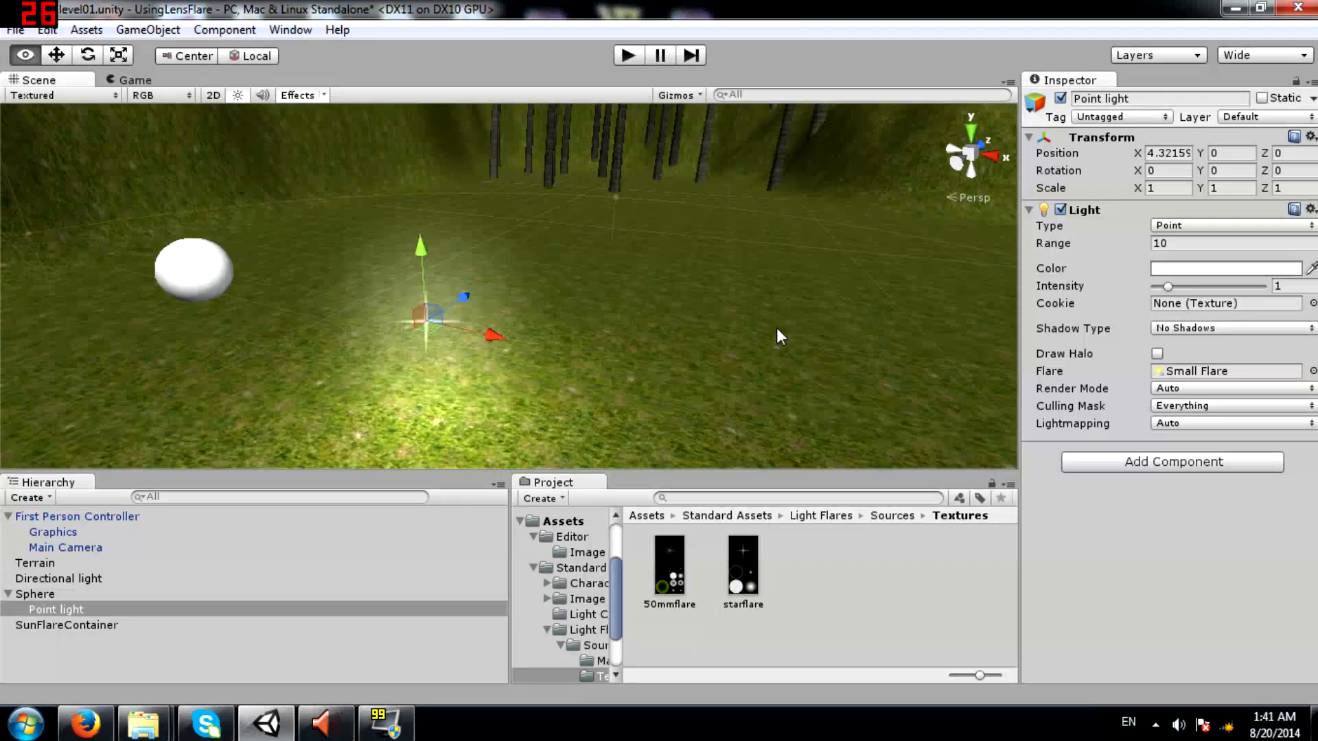
left_click(753, 330)
right_click_drag(675, 313, 734, 319)
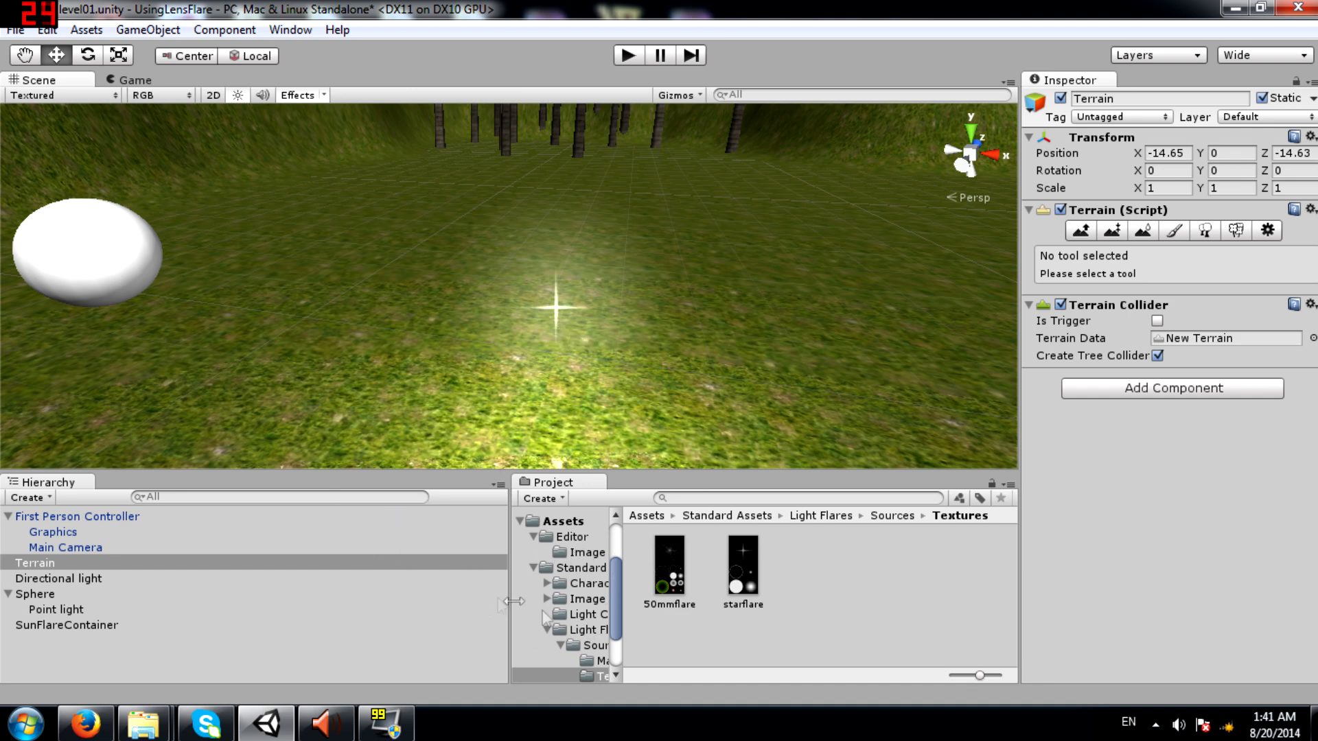
Open the Small Flare asset in Light Flares, try Image Index 1 for Element 1, and set it to 0.
left_click(587, 646)
left_click(588, 630)
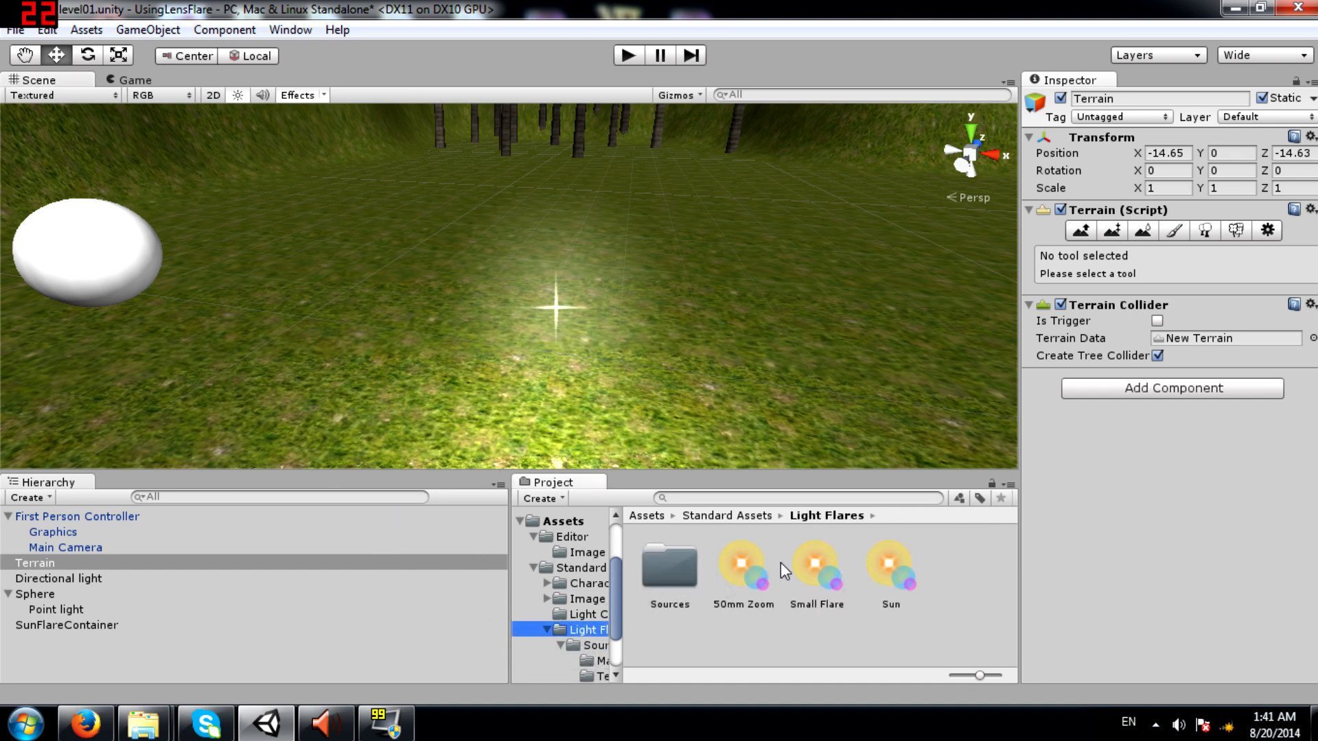
left_click(804, 571)
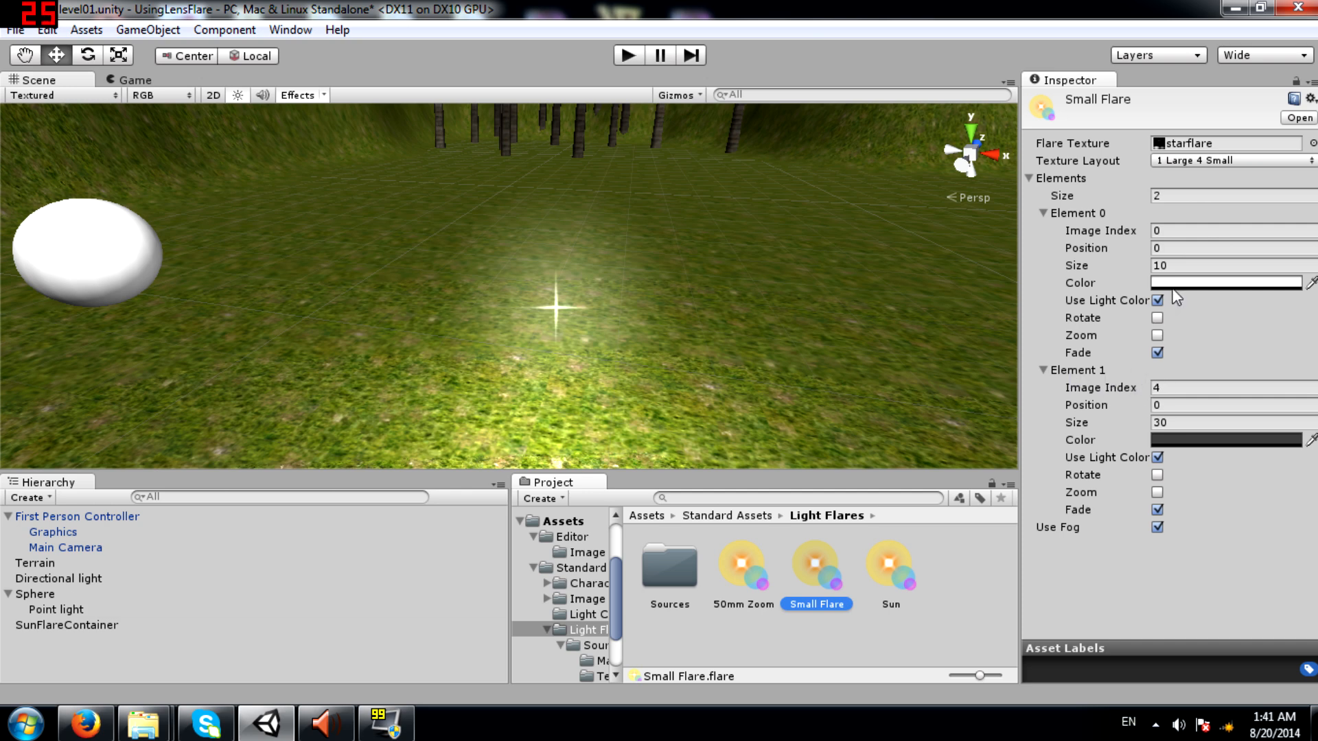
left_click(1168, 388)
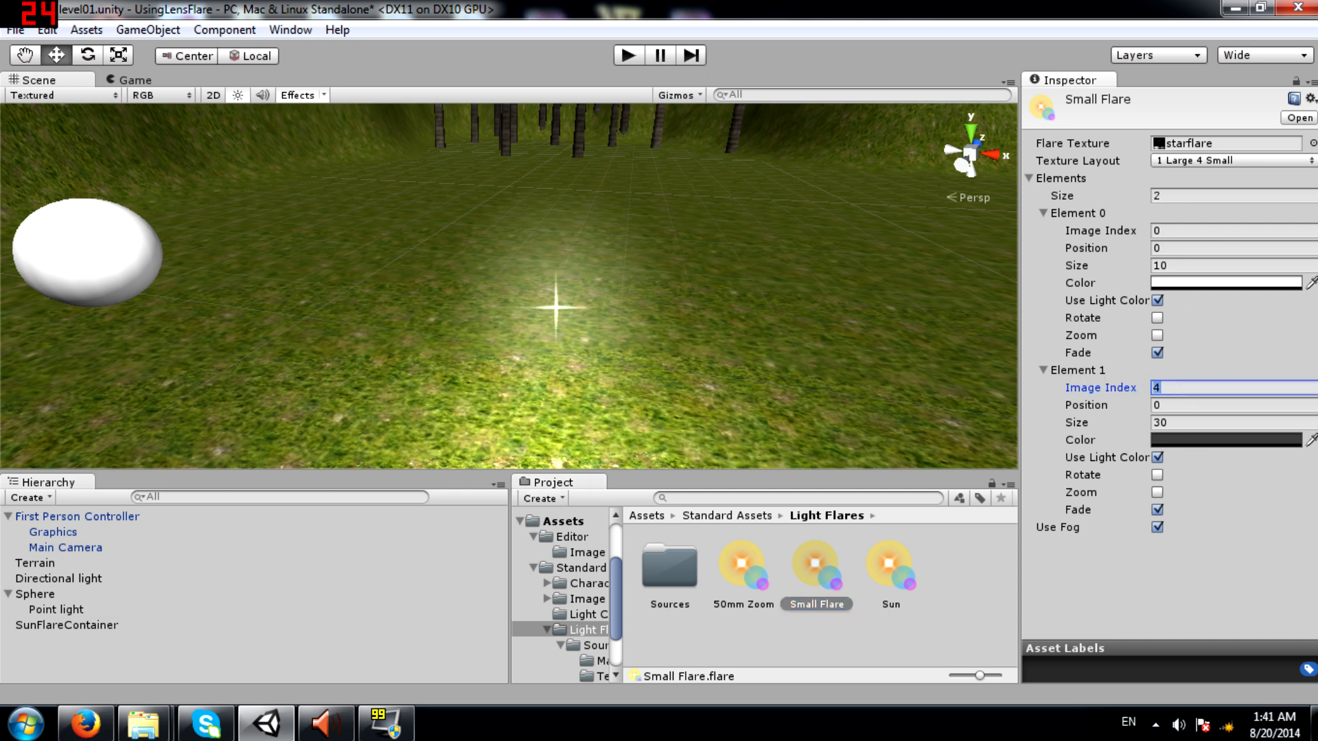
type("1")
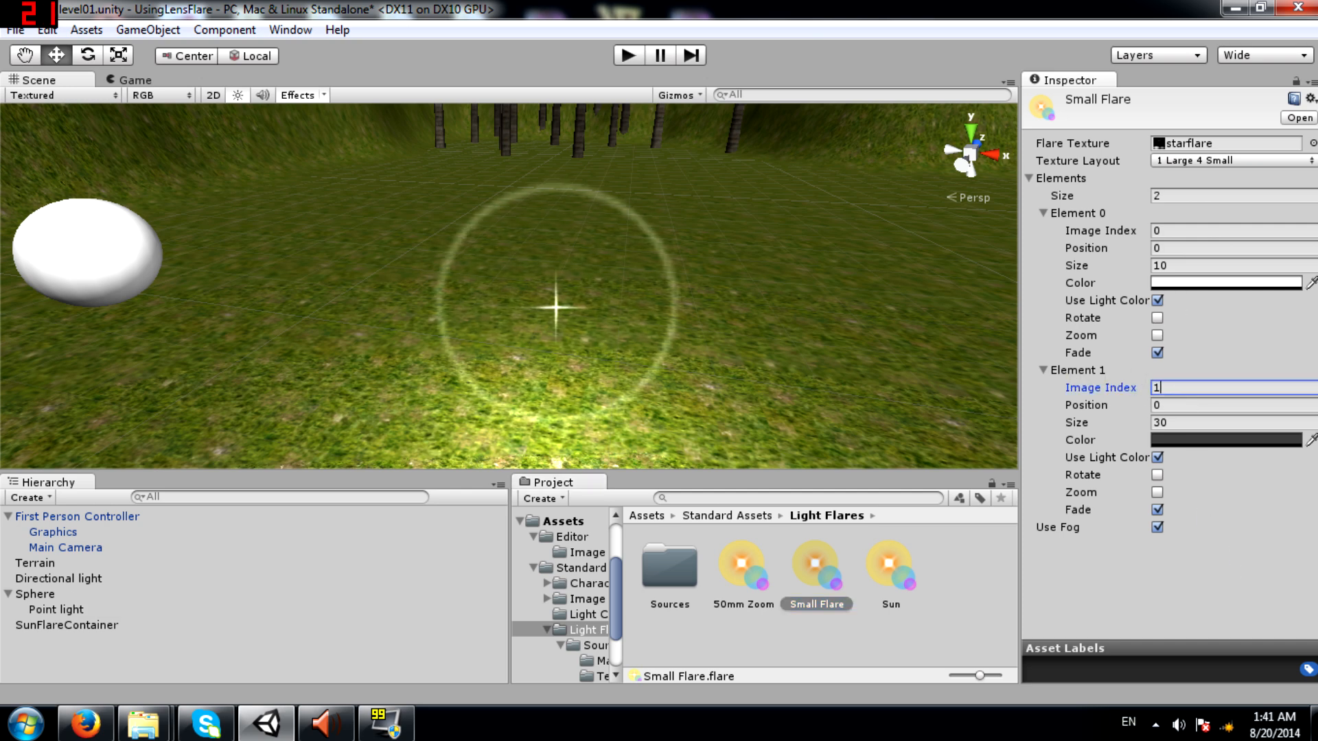
key("BackSpace")
type("0")
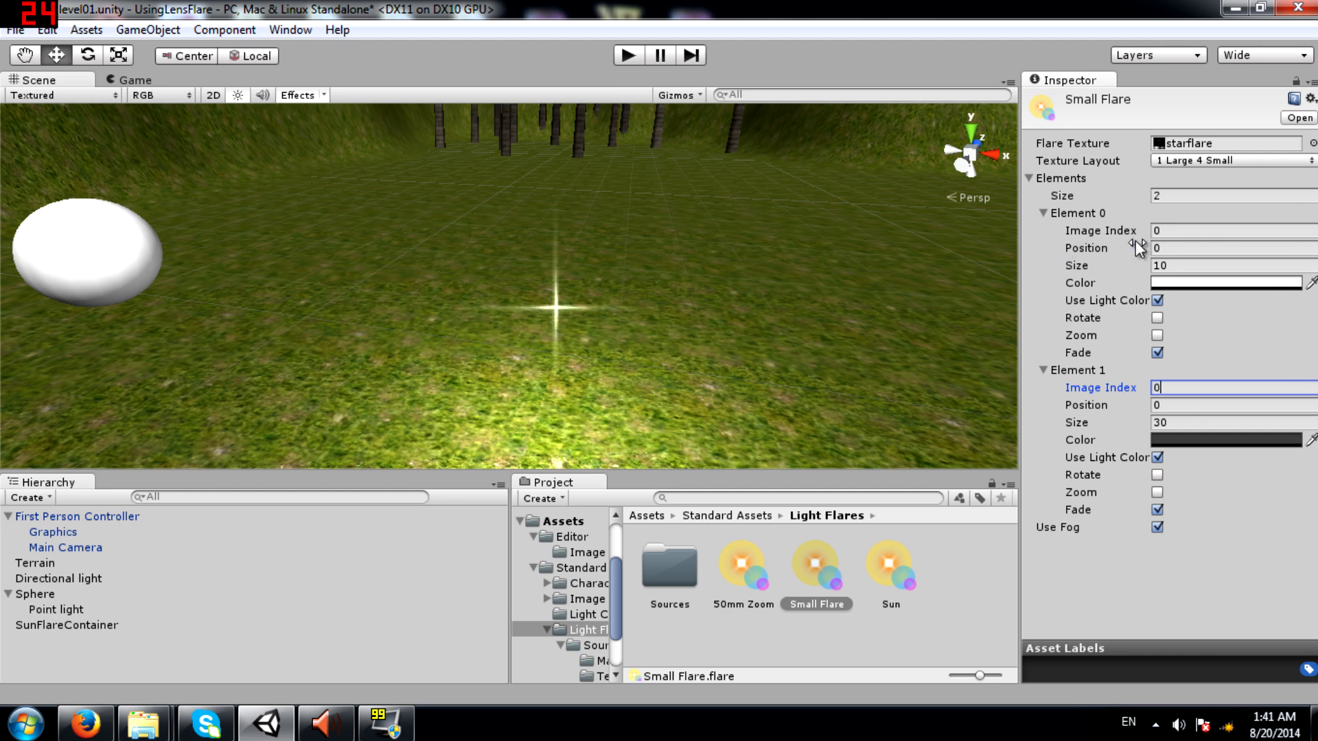
Try Image Index values 3, 4, 1 and 5 on Small Flare's Element 0, and restore it to 0.
left_click(1187, 231)
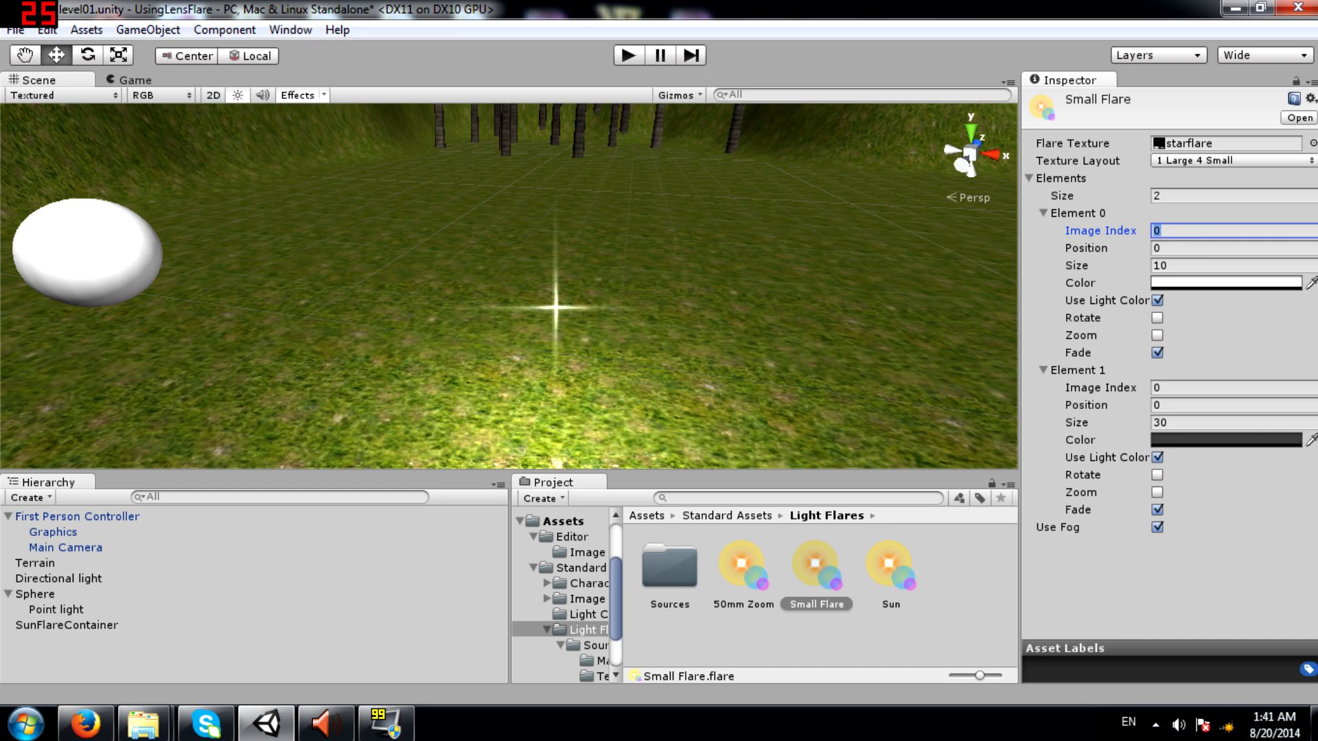
type("3")
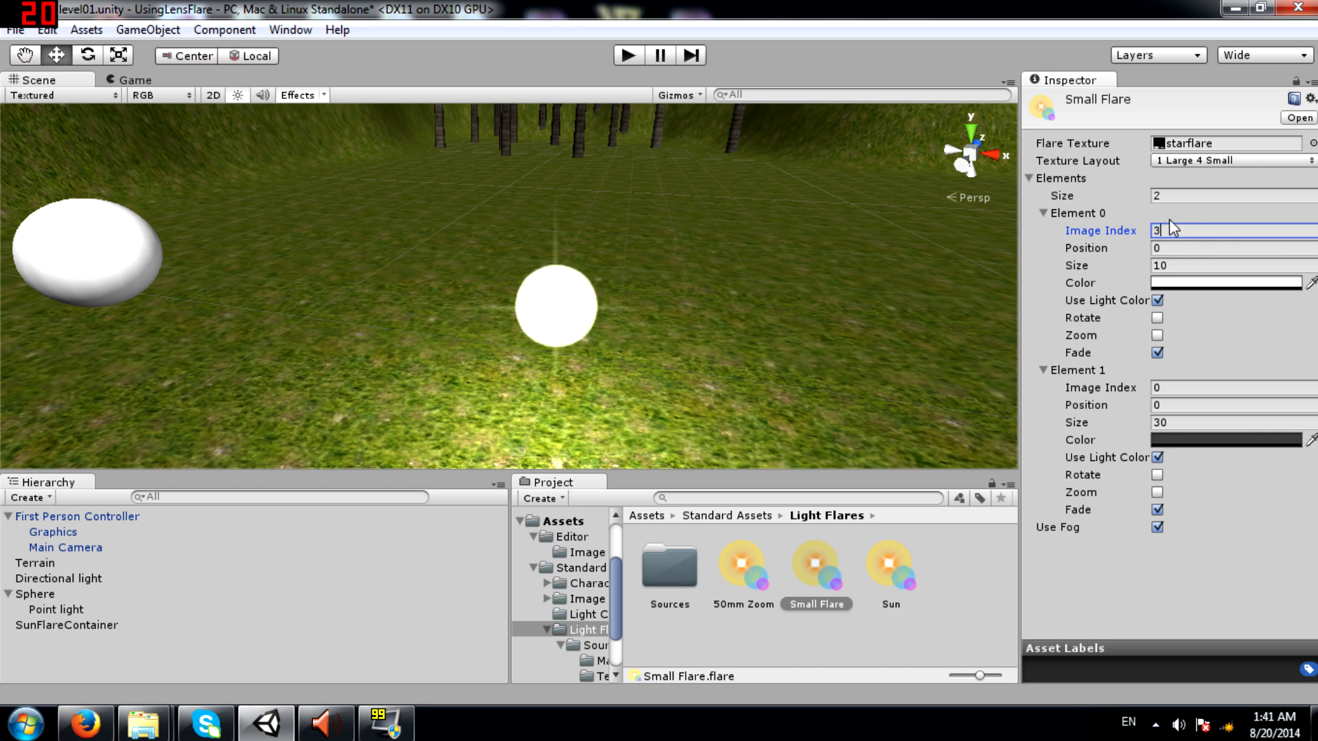
key("BackSpace")
type("4")
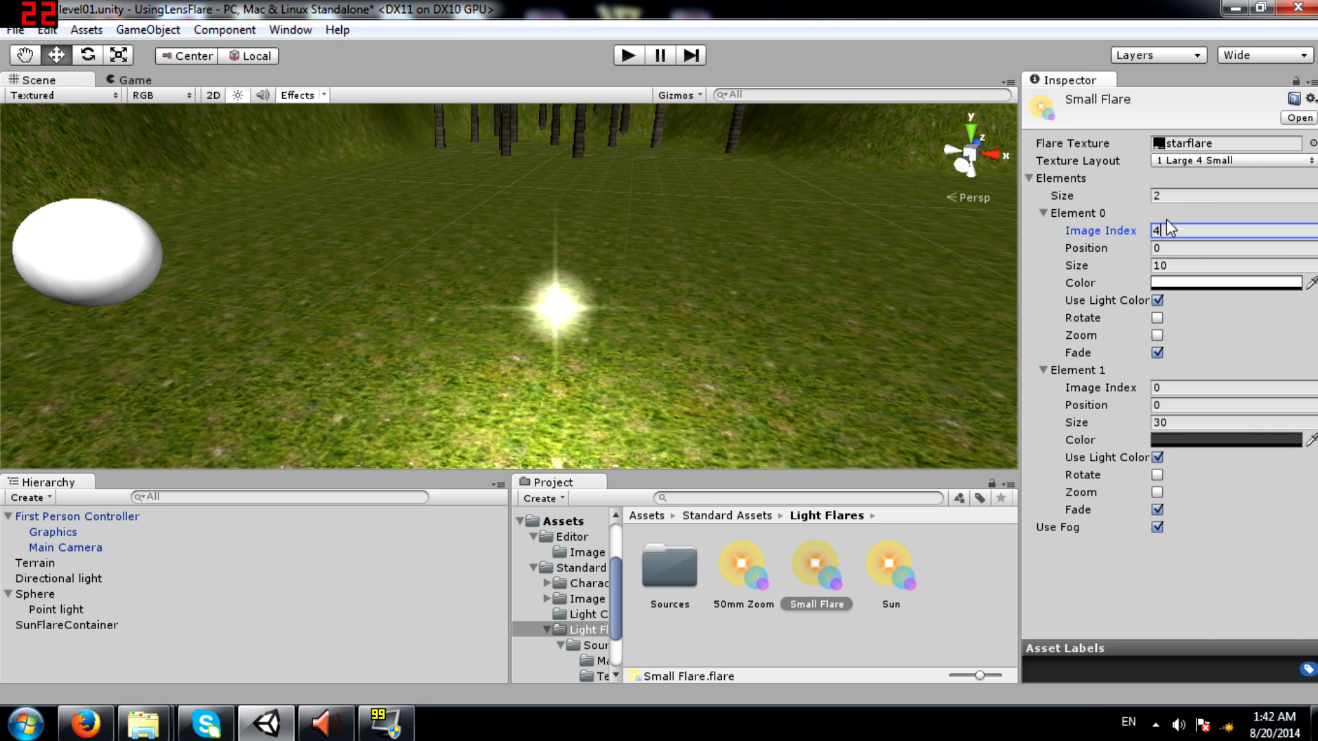
key("BackSpace")
type("1")
key("BackSpace")
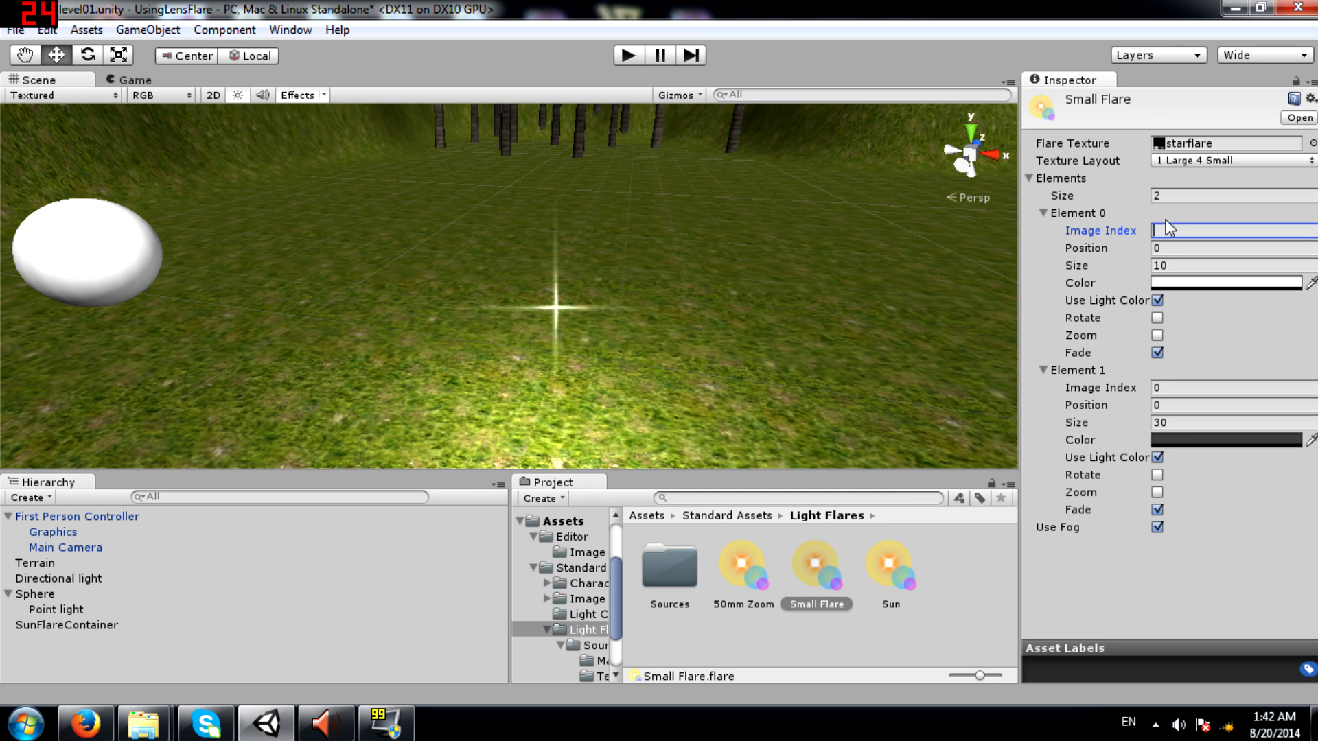
type("4")
key("BackSpace")
type("5")
key("BackSpace")
type("4")
key("BackSpace")
type("0")
Set Element 1's Image Index back to 4, and change it to 2.
left_click(1167, 388)
type("4")
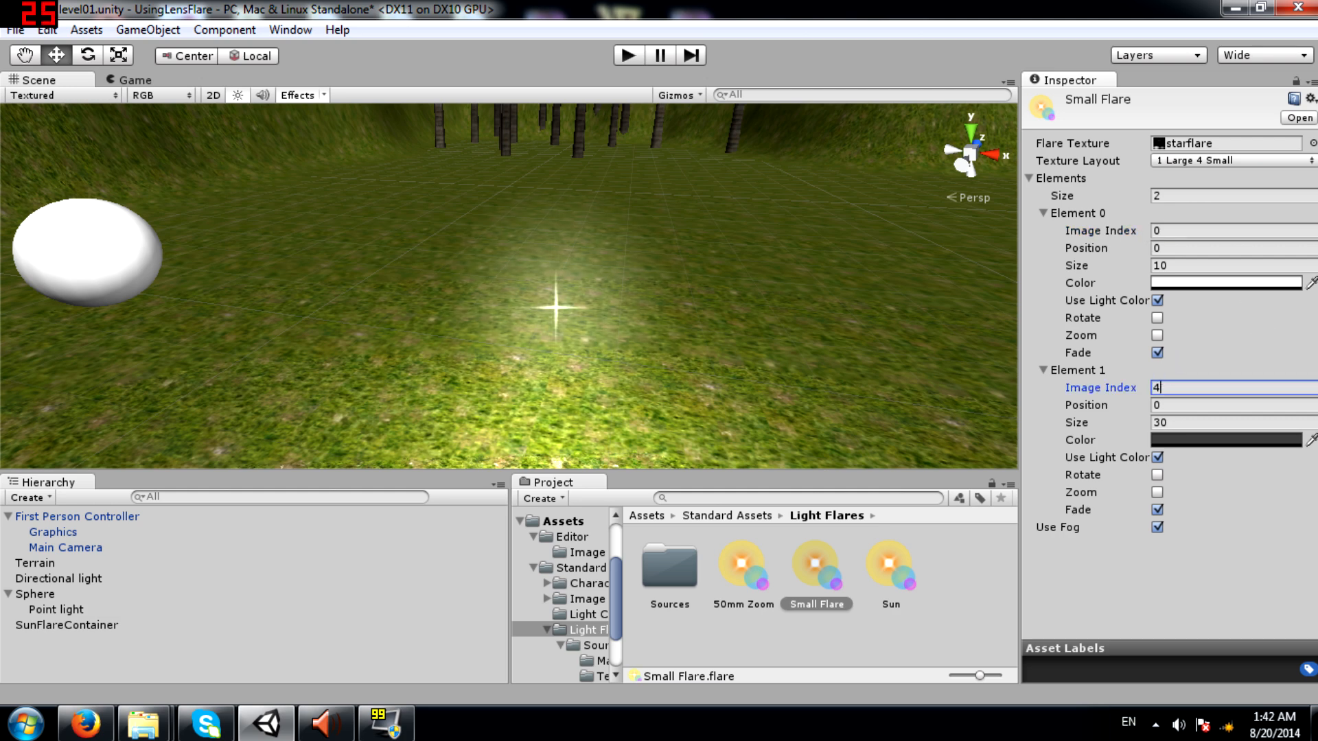
key("BackSpace")
type("2")
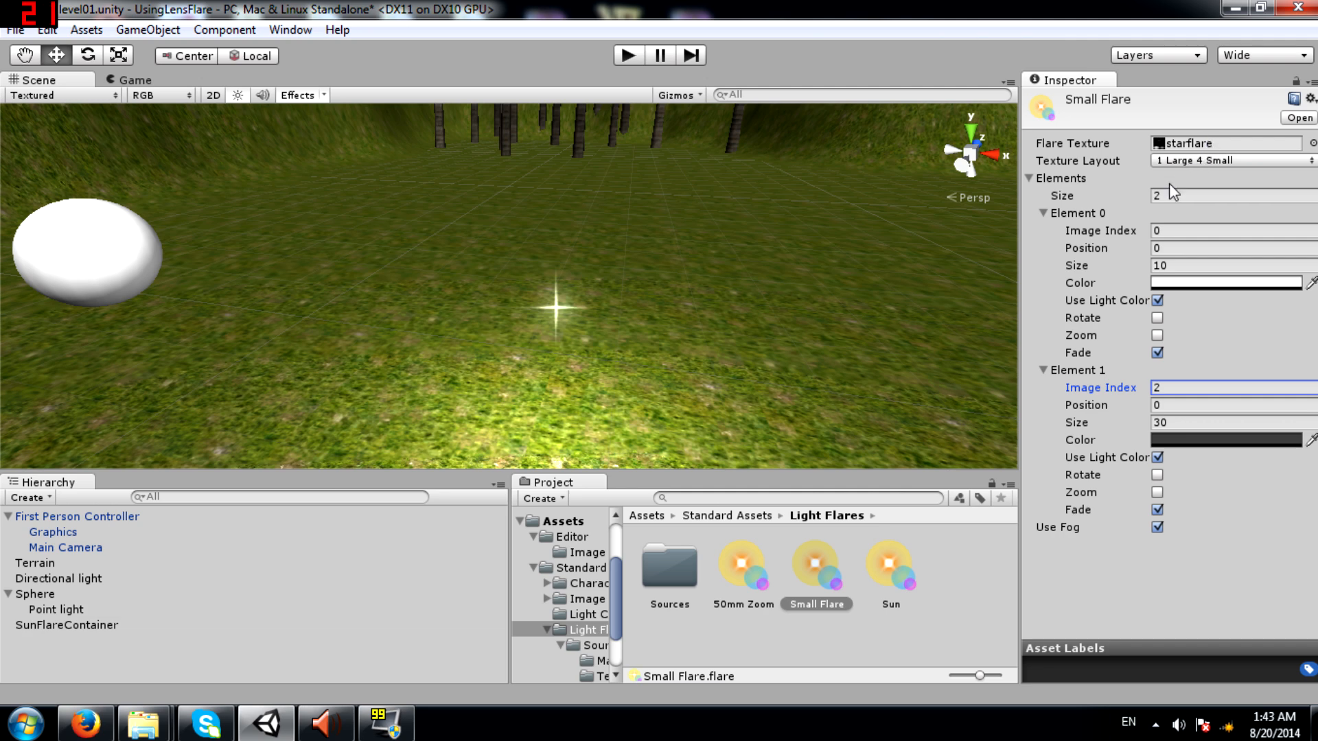
left_click(1228, 230)
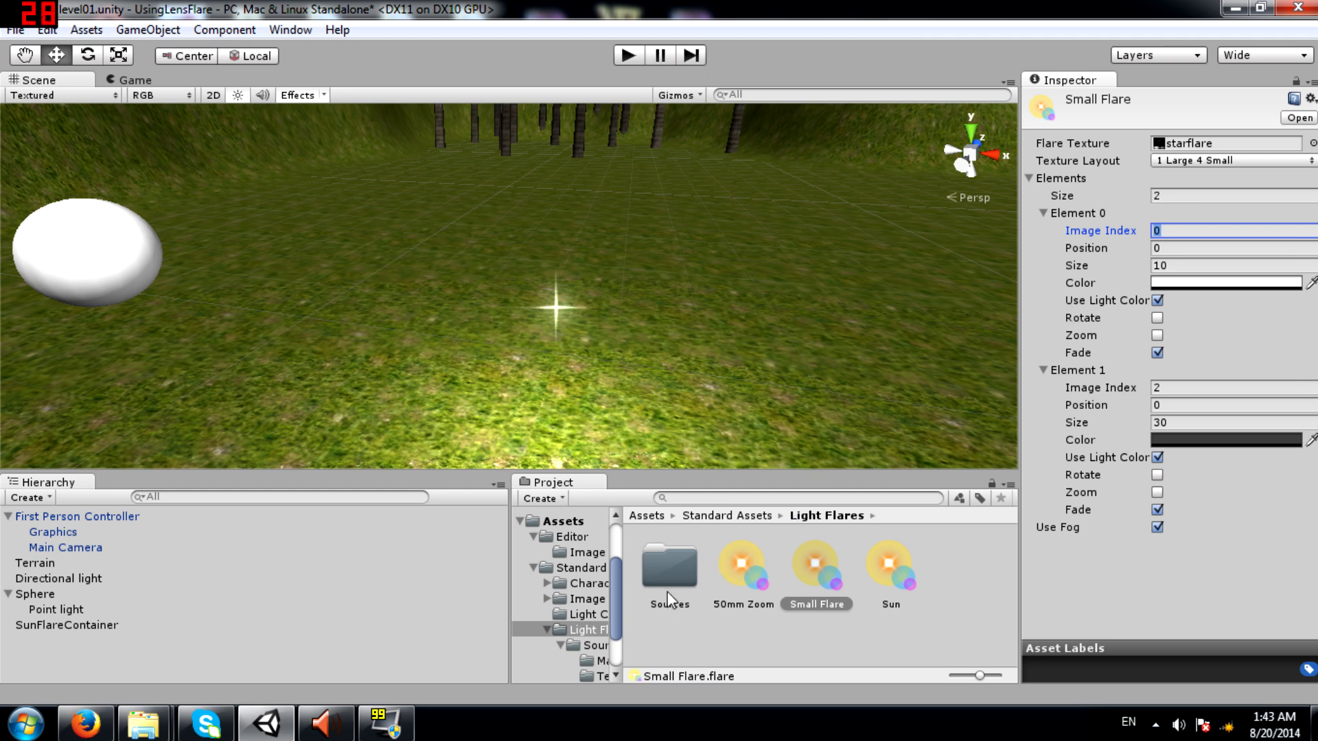
Examine the images in the starflare texture in Light Flares > Sources > Textures.
double_click(677, 571)
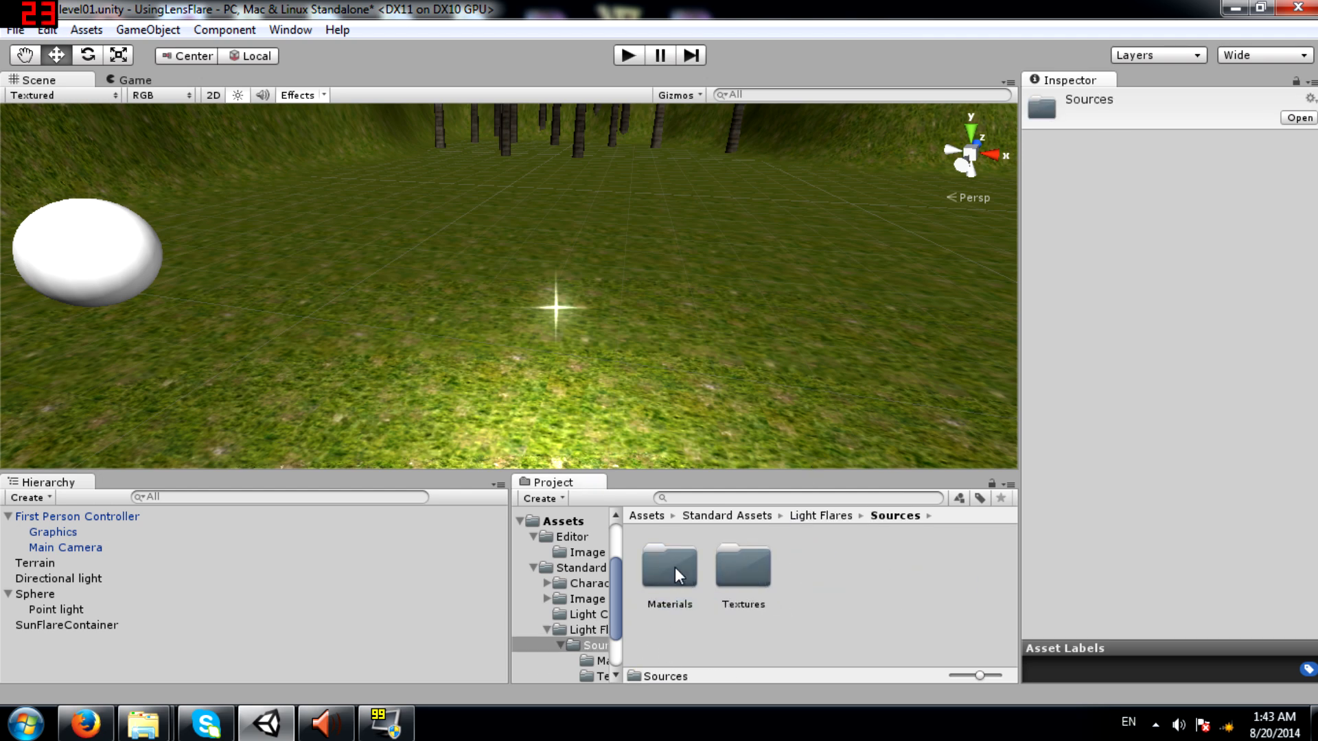
double_click(742, 576)
left_click(748, 585)
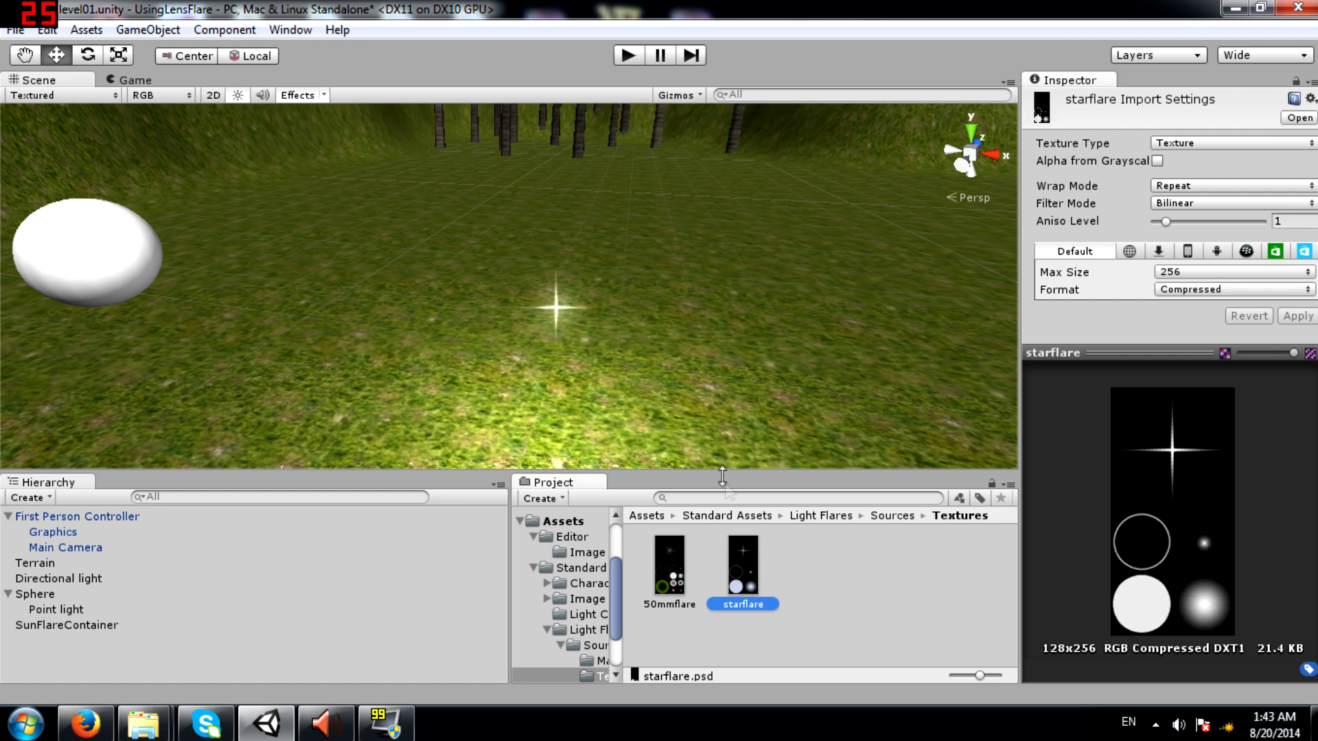
Return to the Small Flare asset in Light Flares and set Element 1's Image Index to 4.
left_click(589, 630)
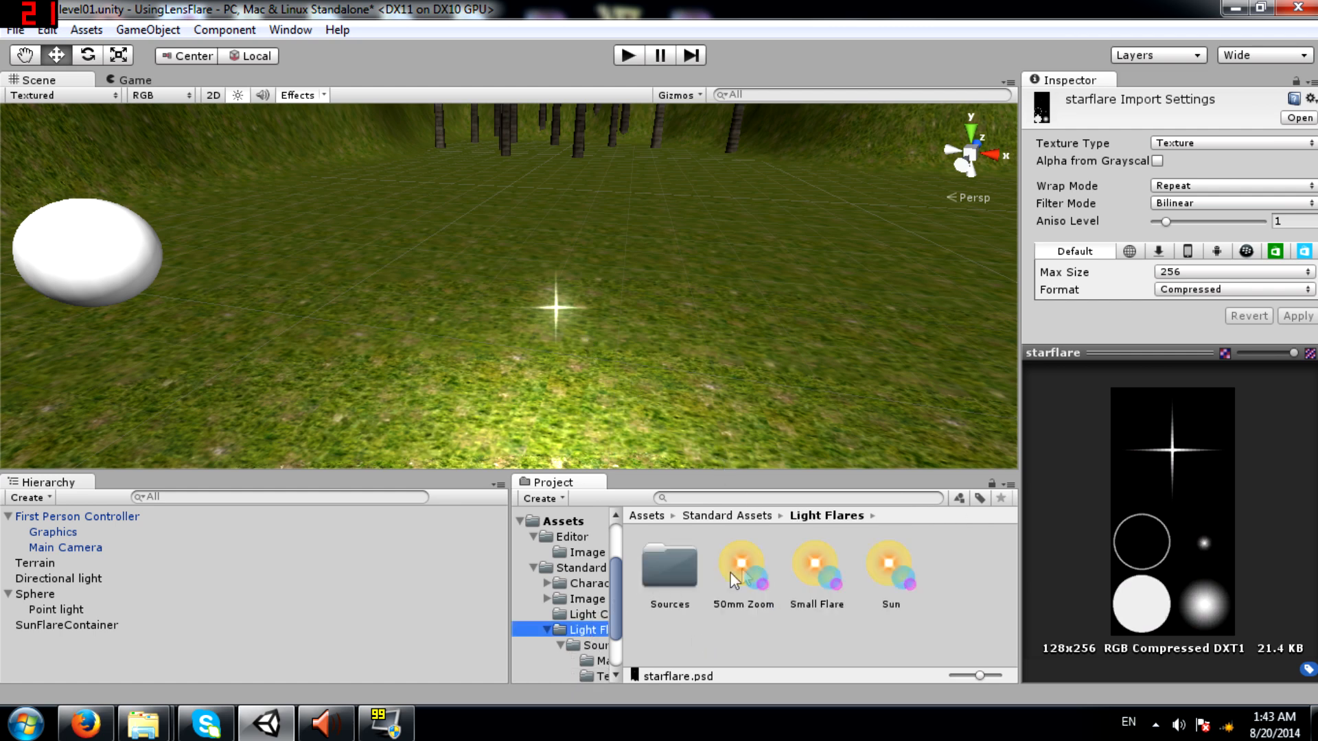
left_click(815, 570)
left_click(1167, 387)
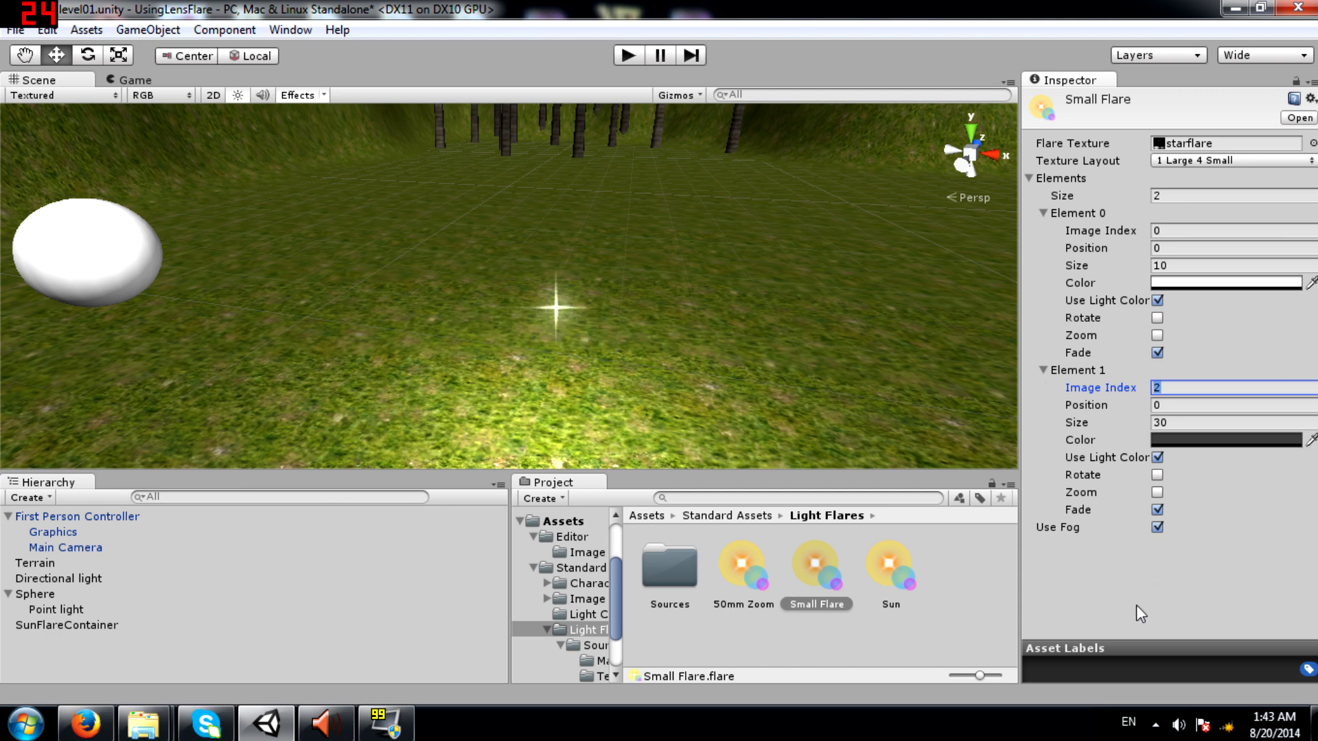
type("4")
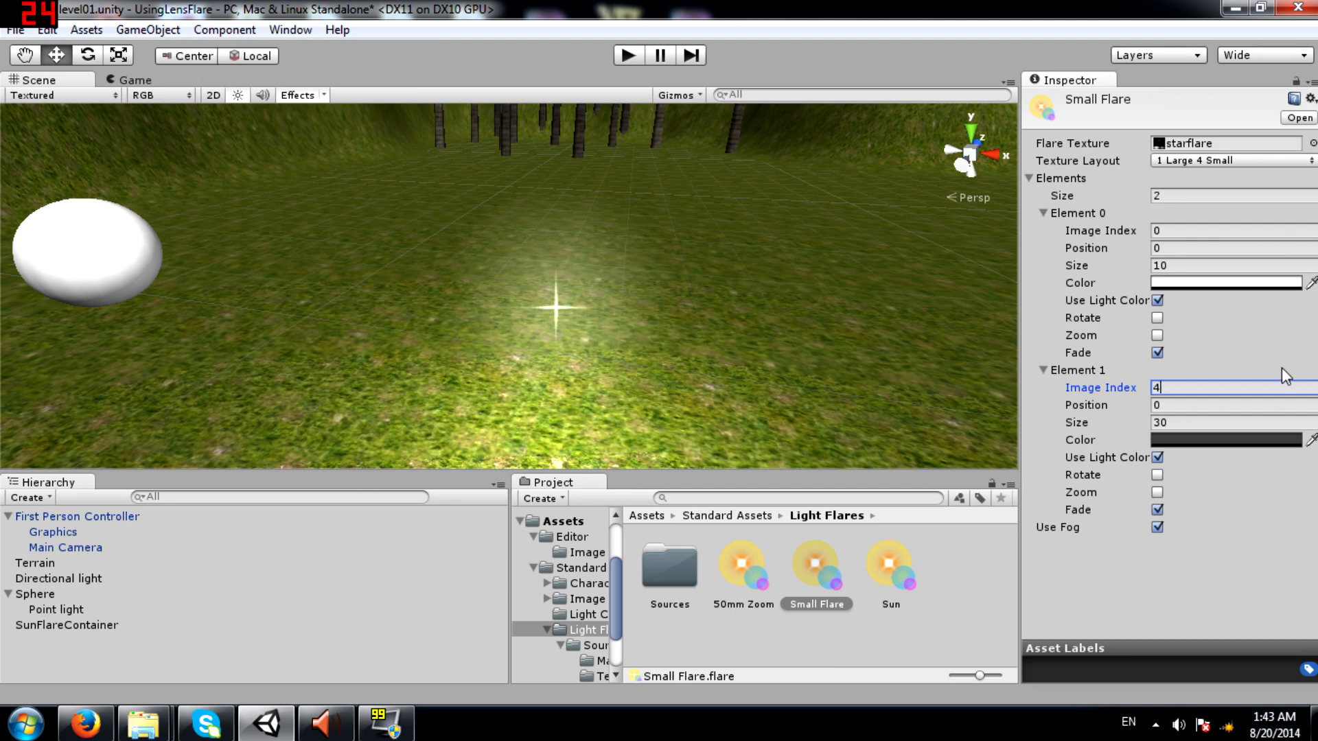
Compare the index with the starflare texture's layout once more, and return to the Small Flare asset.
double_click(664, 571)
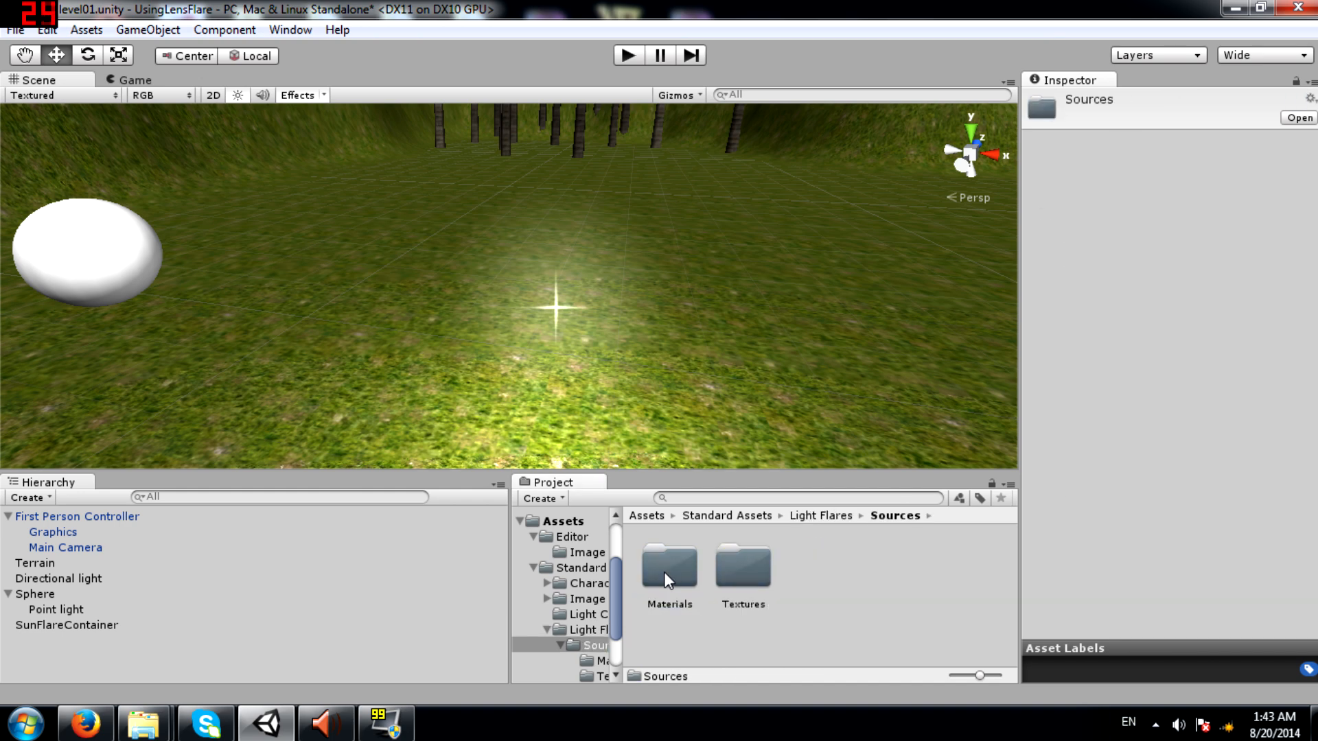
double_click(742, 569)
left_click(733, 583)
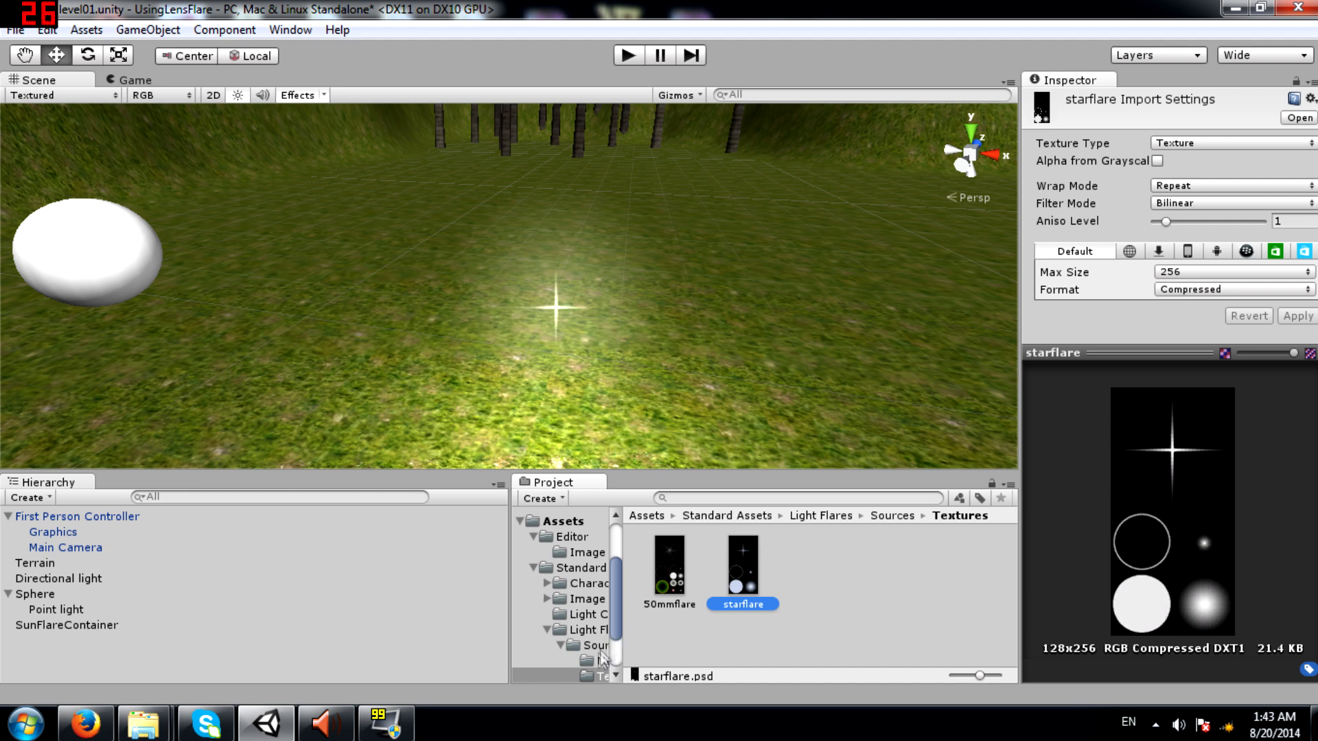
left_click(588, 629)
left_click(815, 573)
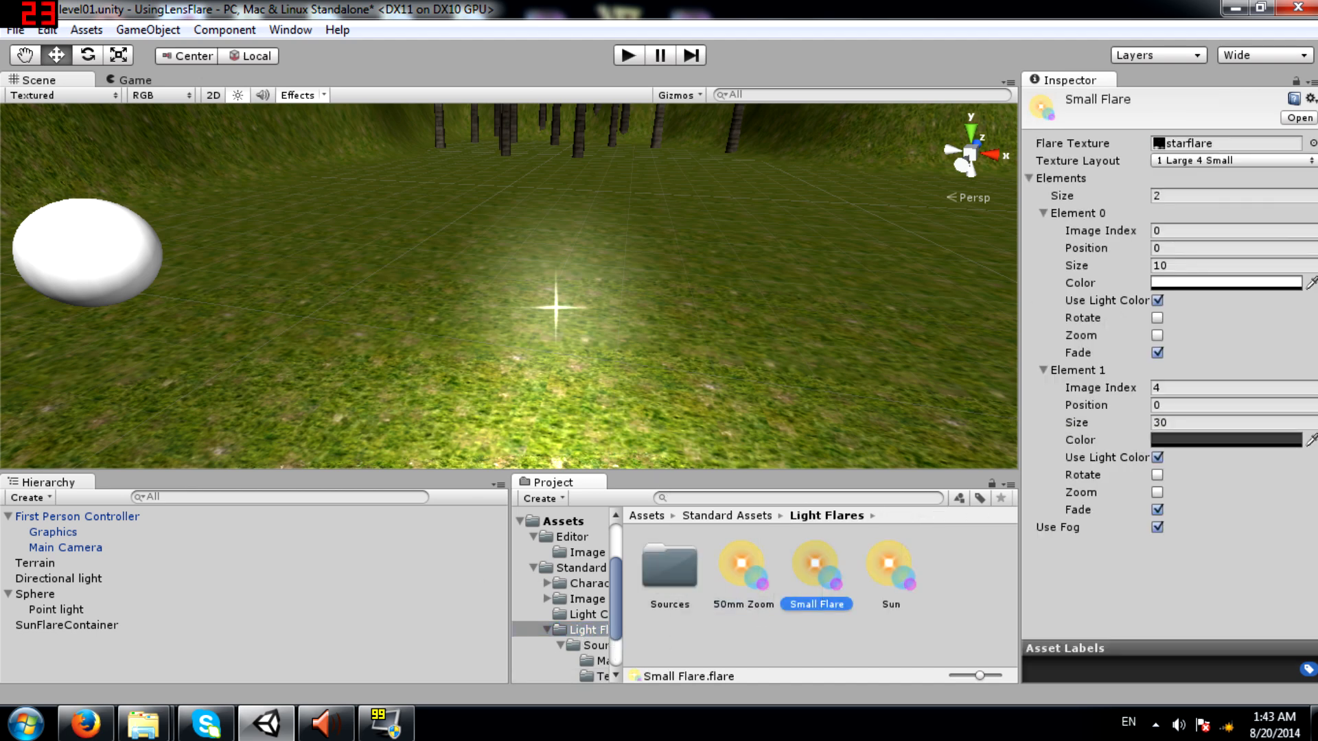
Try a Position of 1.46 and a different Size on Small Flare's Element 0, restoring Position to 0 and Size to 10.
left_click(1194, 231)
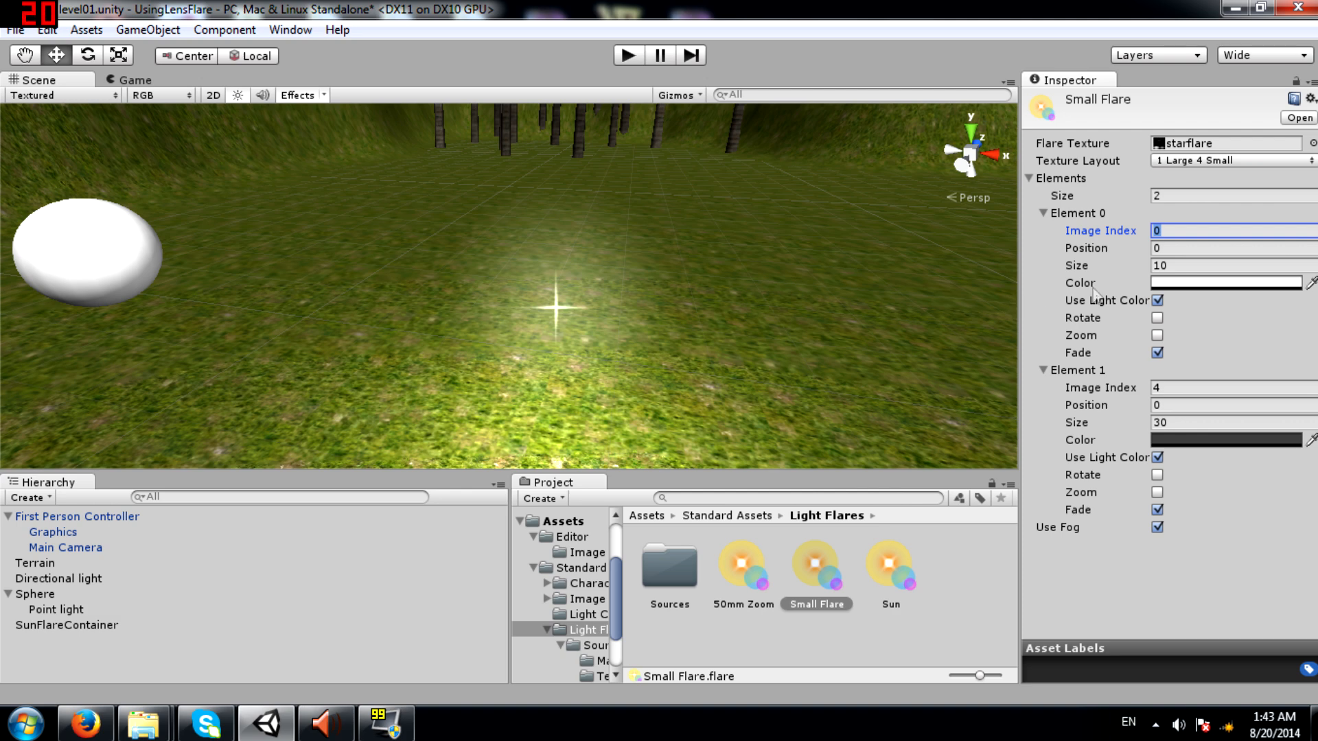
left_click_drag(1102, 246, 1154, 257)
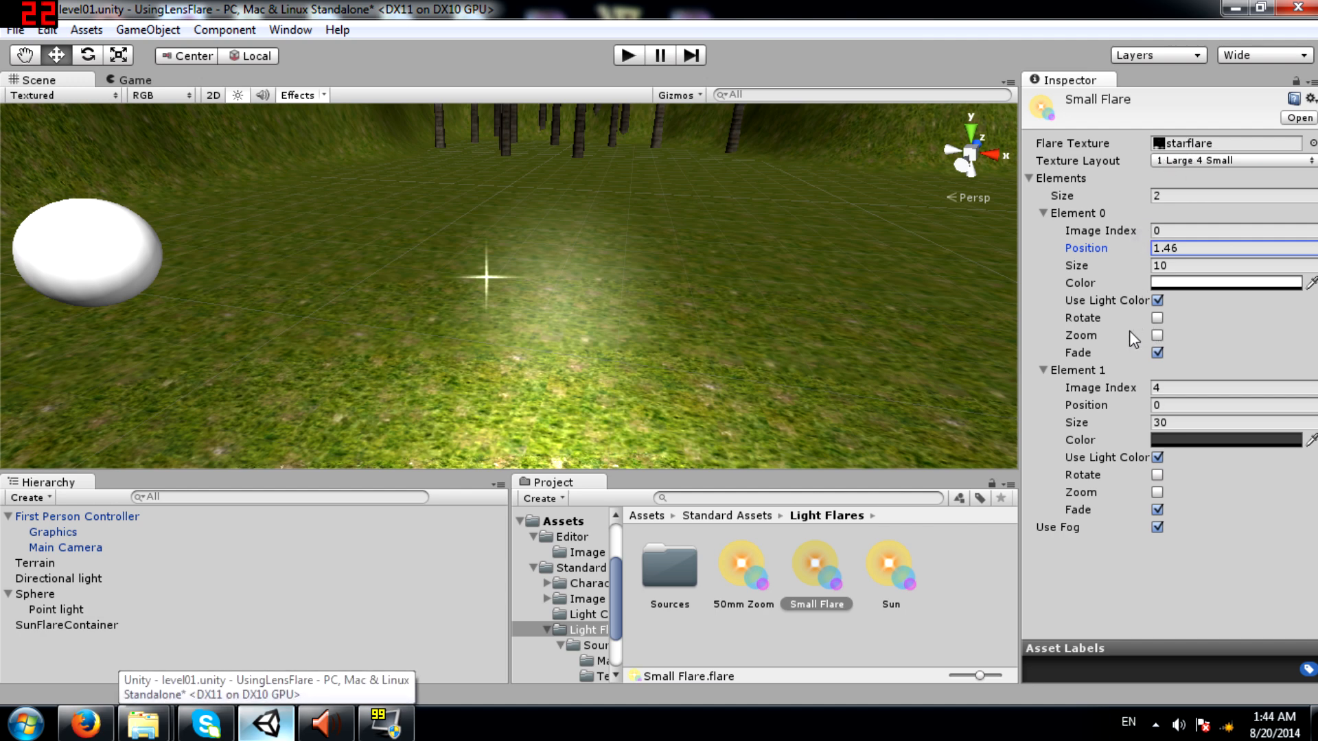
key("ctrl+z")
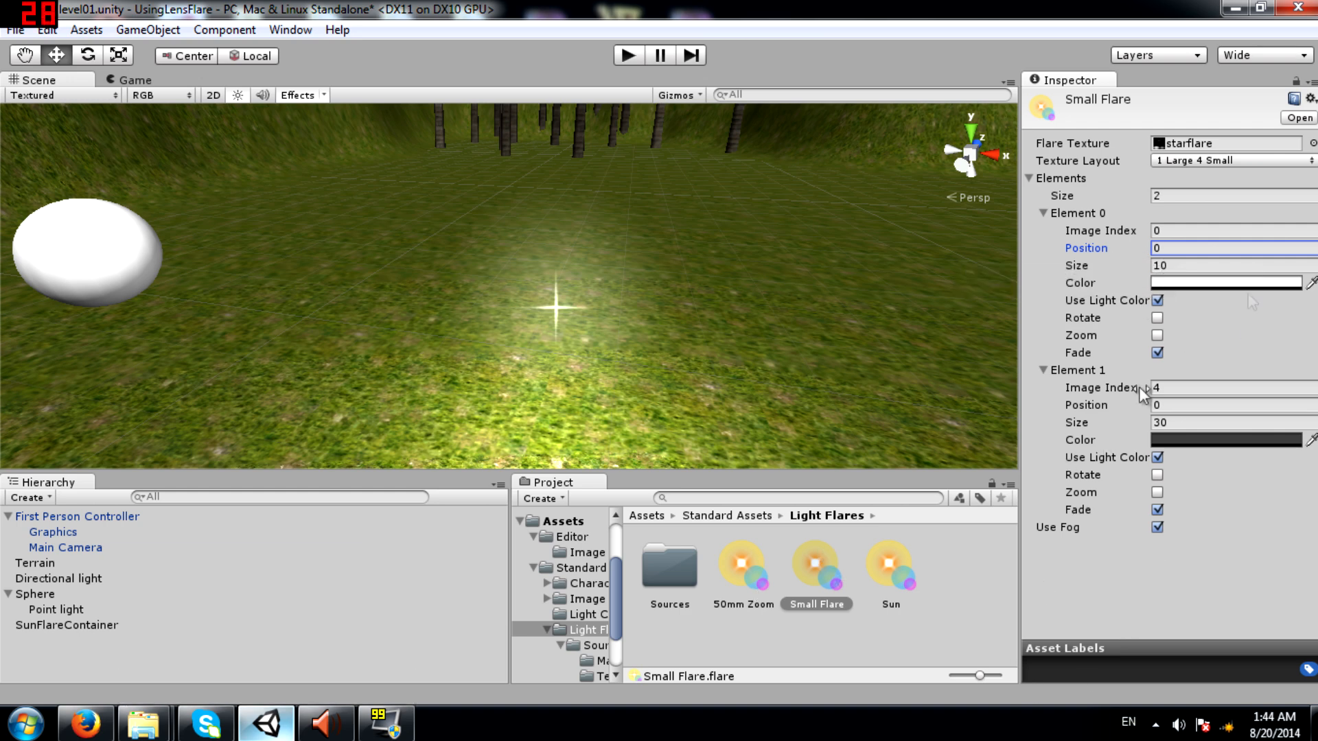
left_click_drag(1110, 265, 1172, 454)
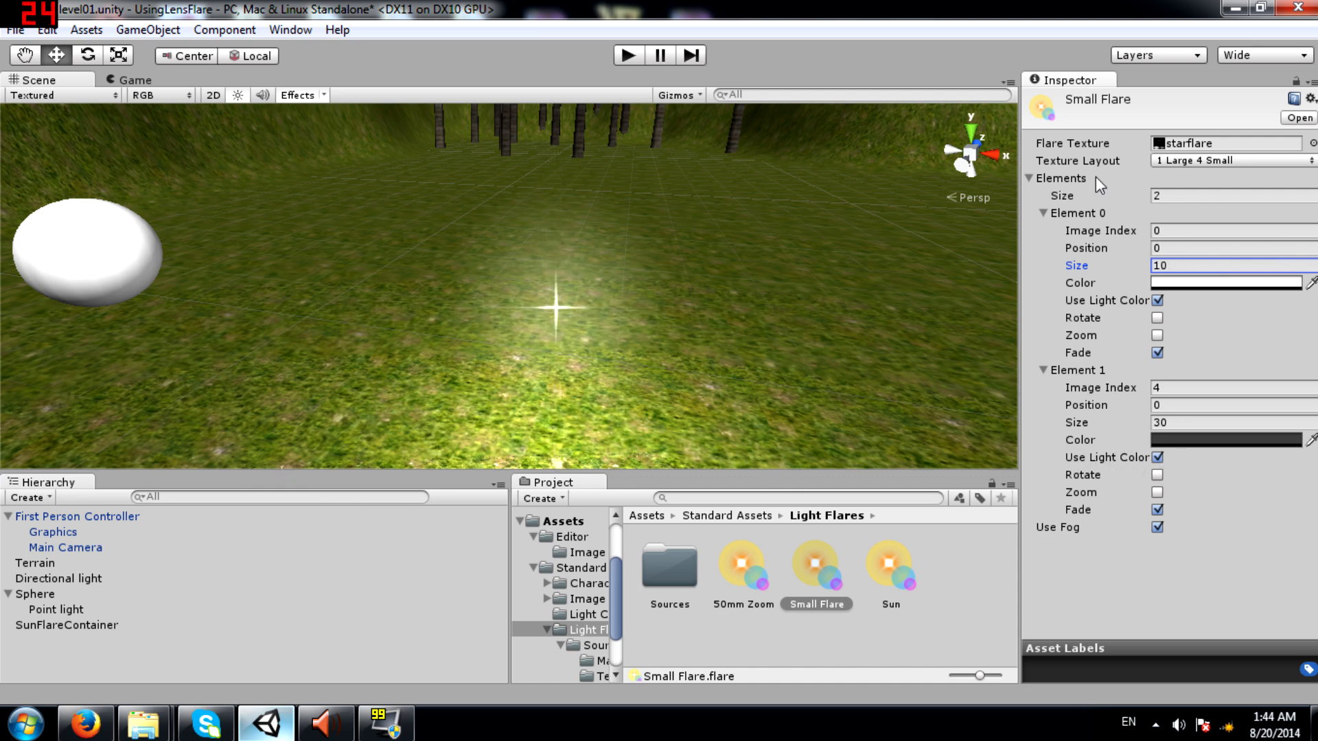
Try a magenta Color (255, 0, 237) on Element 0, and undo it to return to white.
left_click(1187, 282)
left_click(989, 336)
mouse_move(951, 353)
left_mouse_down()
mouse_move(796, 446)
mouse_move(938, 320)
mouse_move(961, 295)
mouse_move(957, 274)
mouse_move(937, 302)
mouse_move(1001, 300)
left_mouse_up()
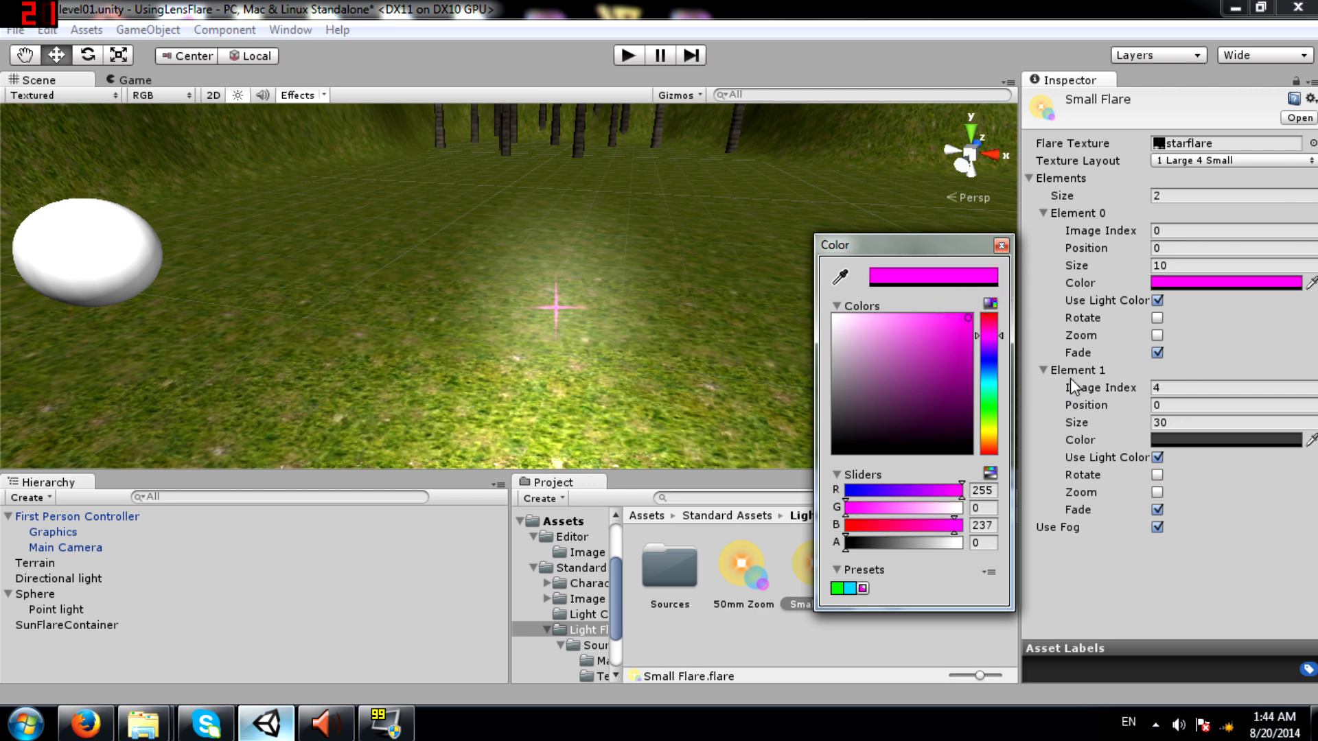
key("ctrl+z")
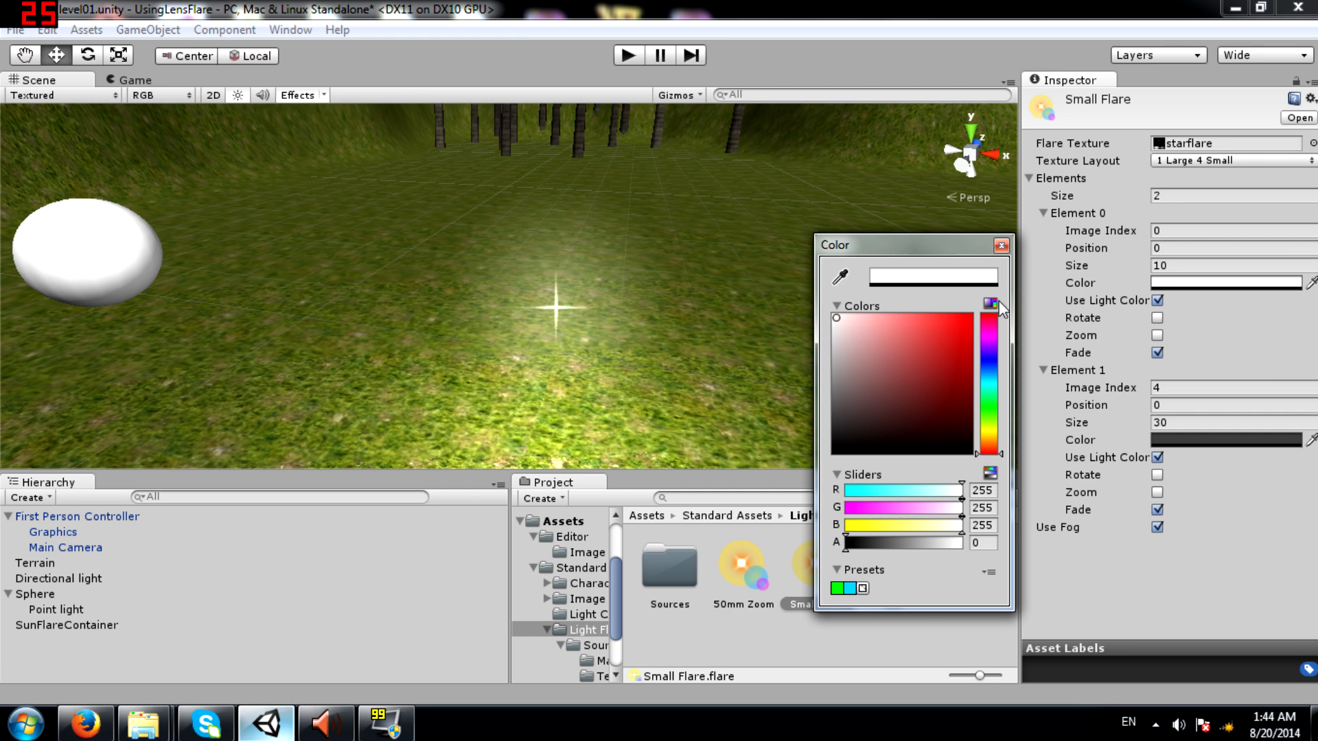
left_click(1002, 245)
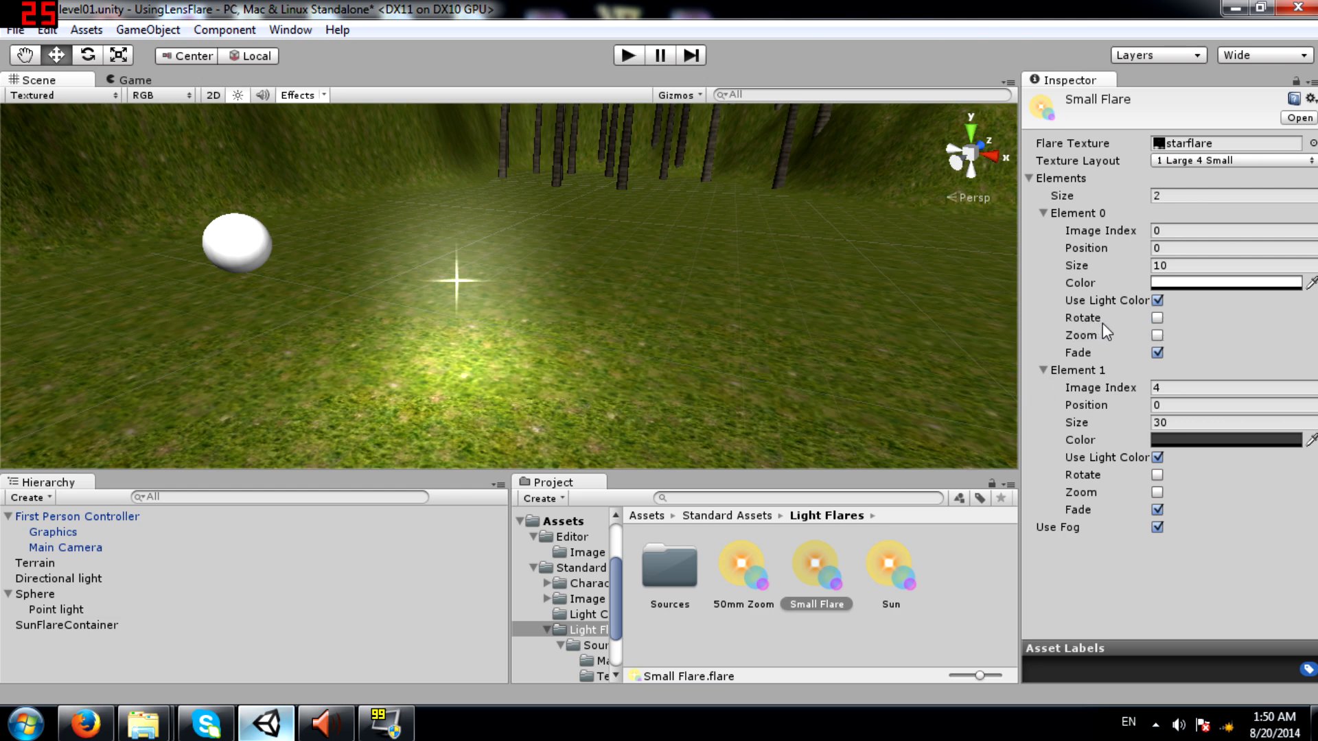
Enable Rotate on Element 0 and look at the flare from different angles in the scene.
left_click(1157, 319)
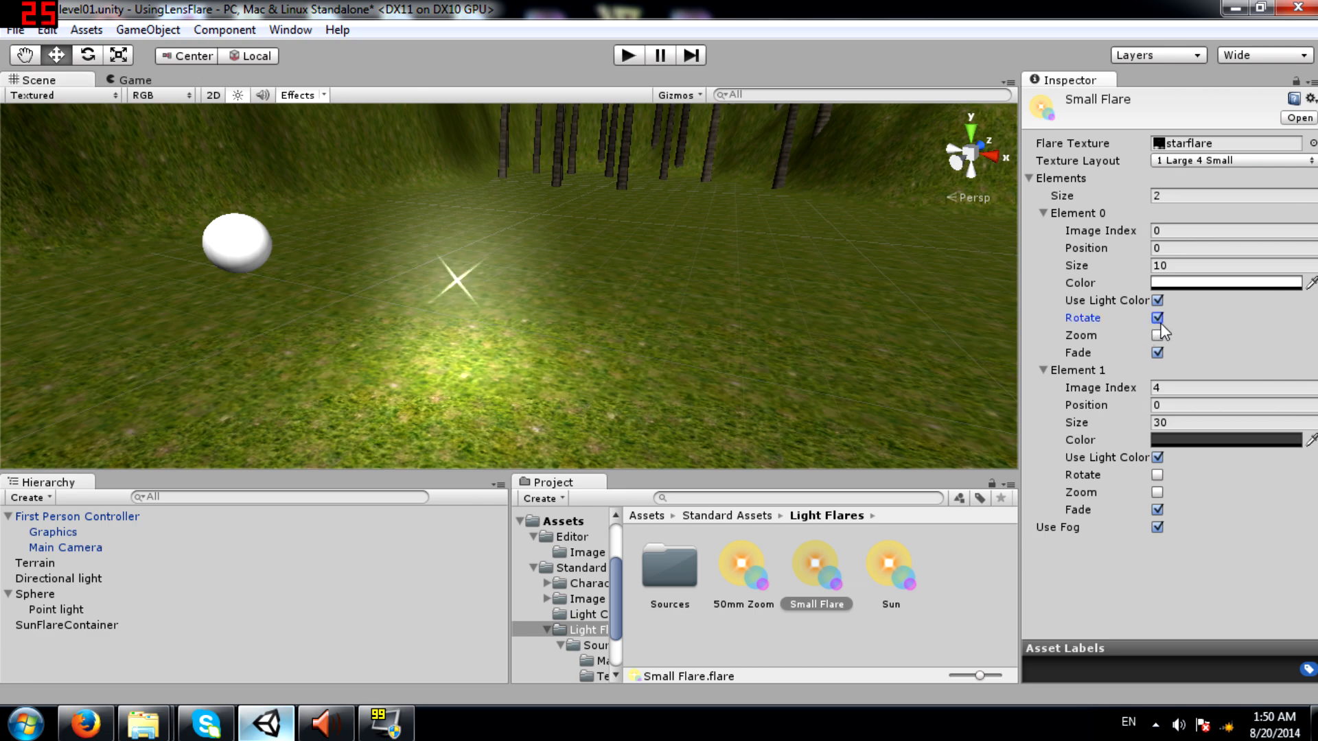
right_click_drag(697, 306, 734, 265)
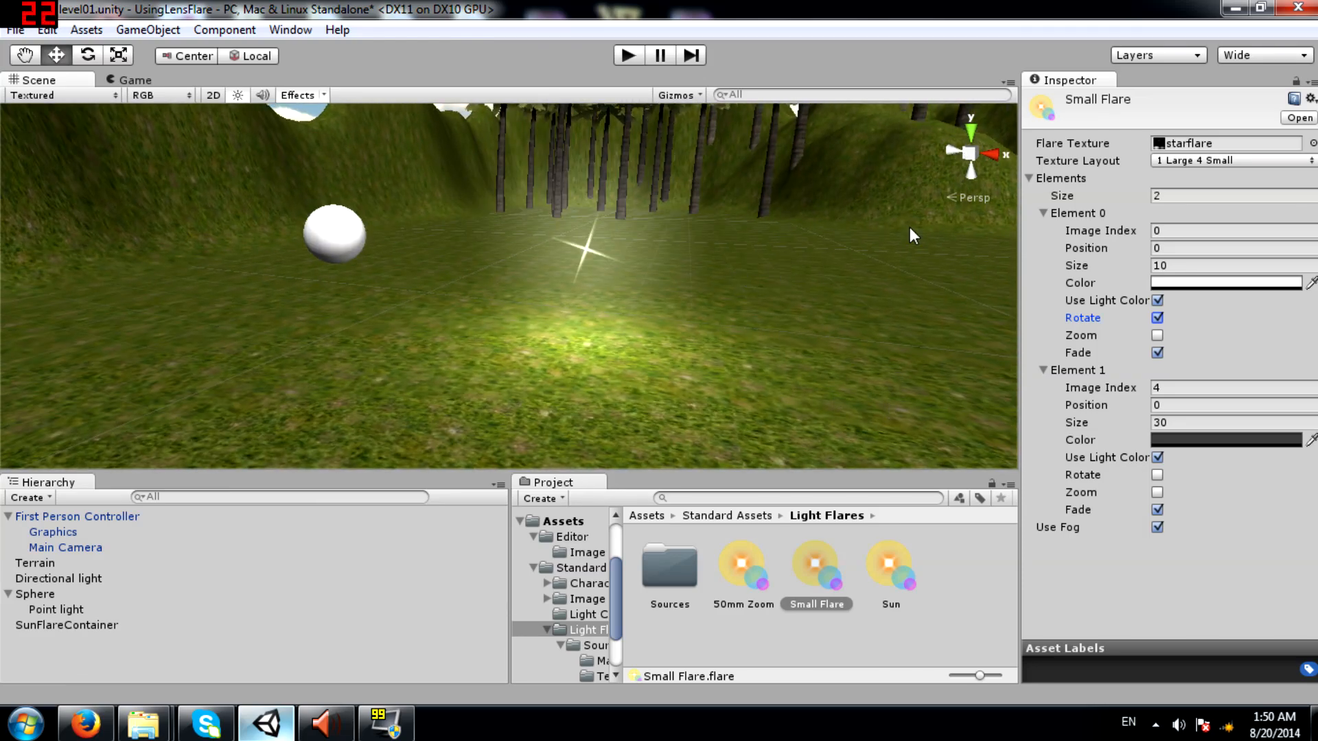
Test the rotating flare in Play mode by walking around it, and turn Rotate off again for Element 0.
left_click(626, 55)
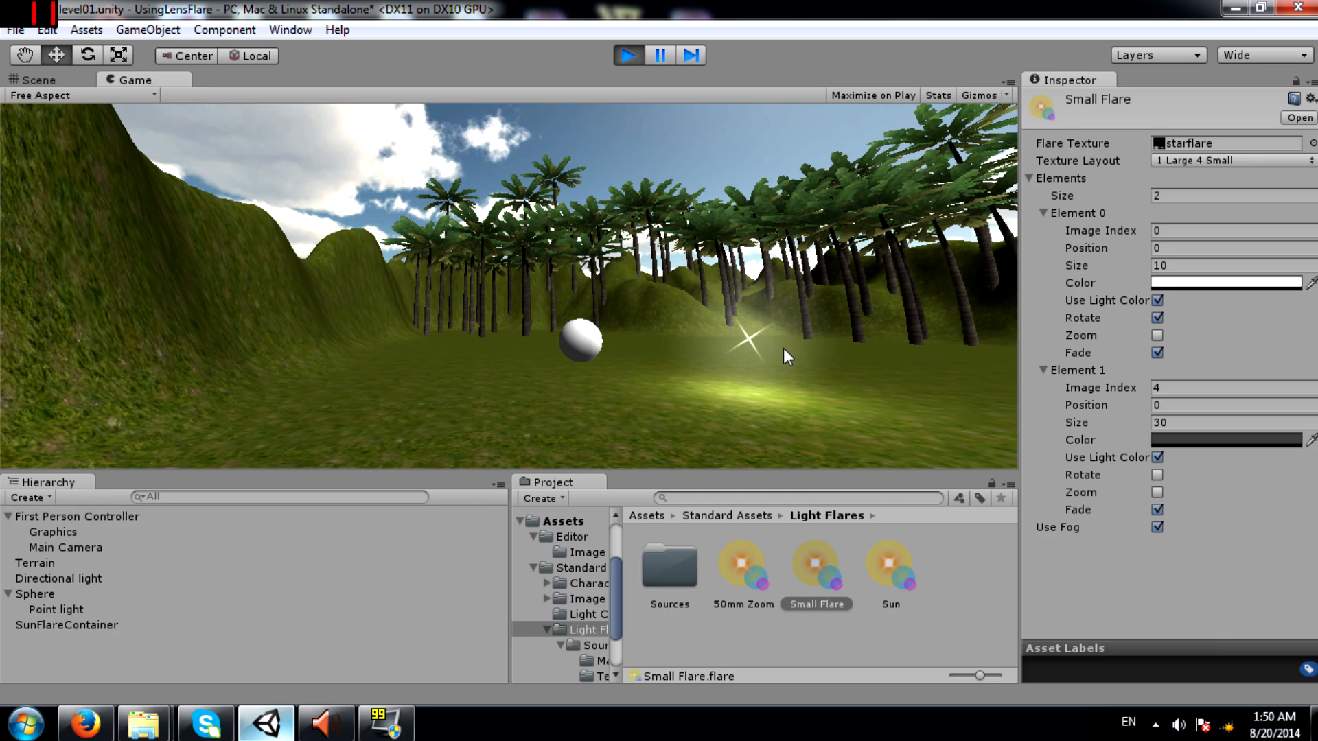
key("w")
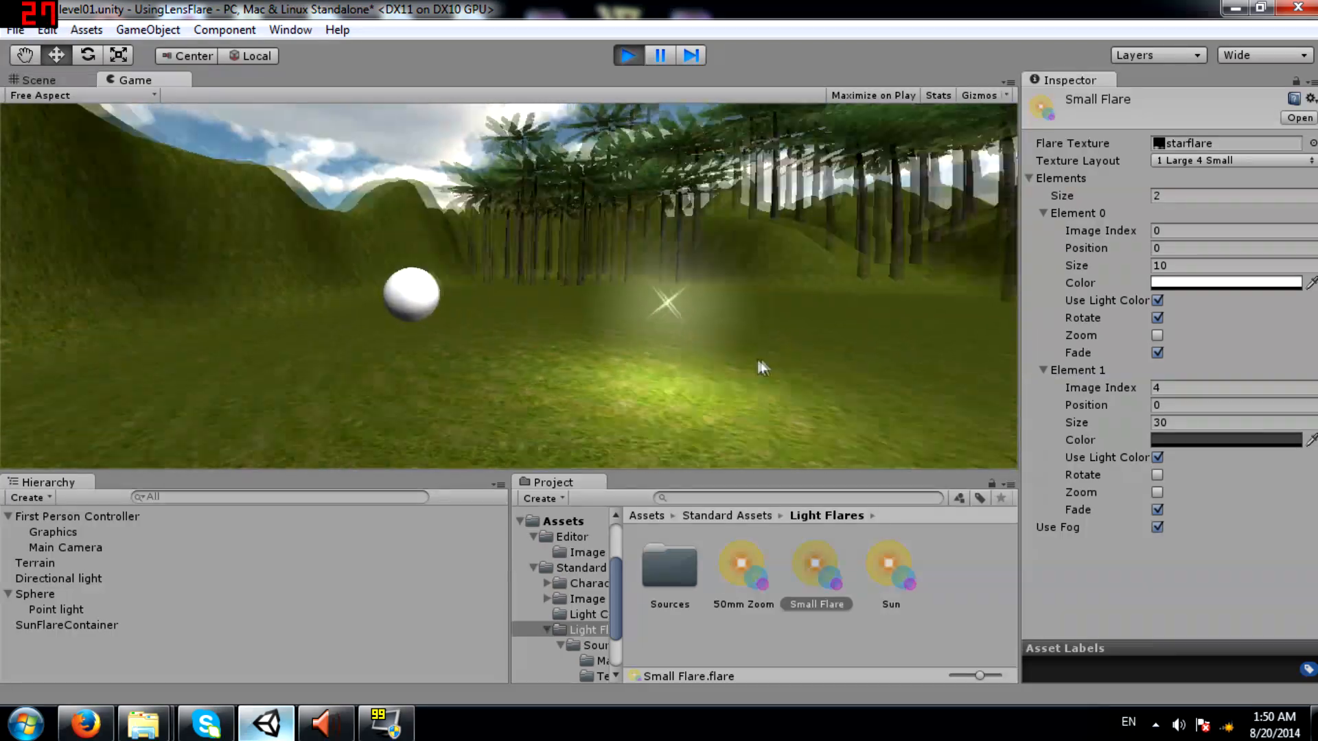
key("d")
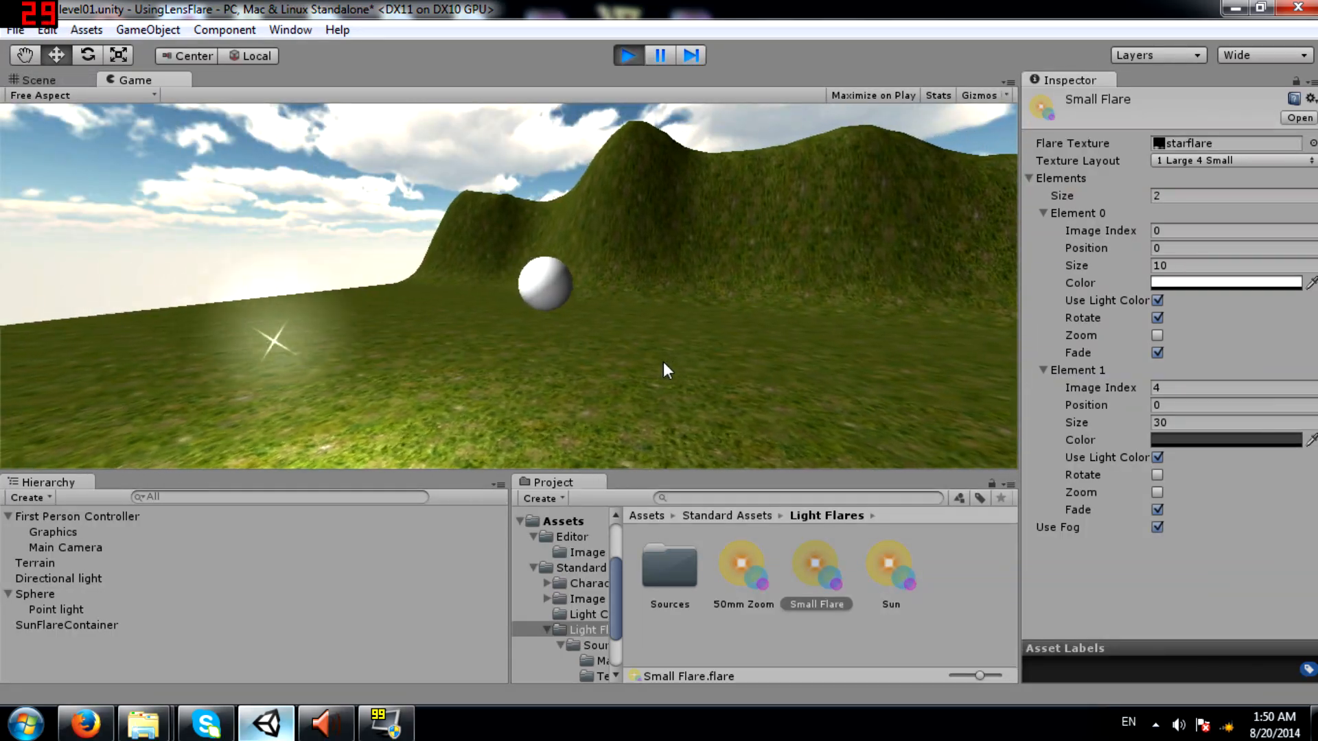
key("a")
key("w")
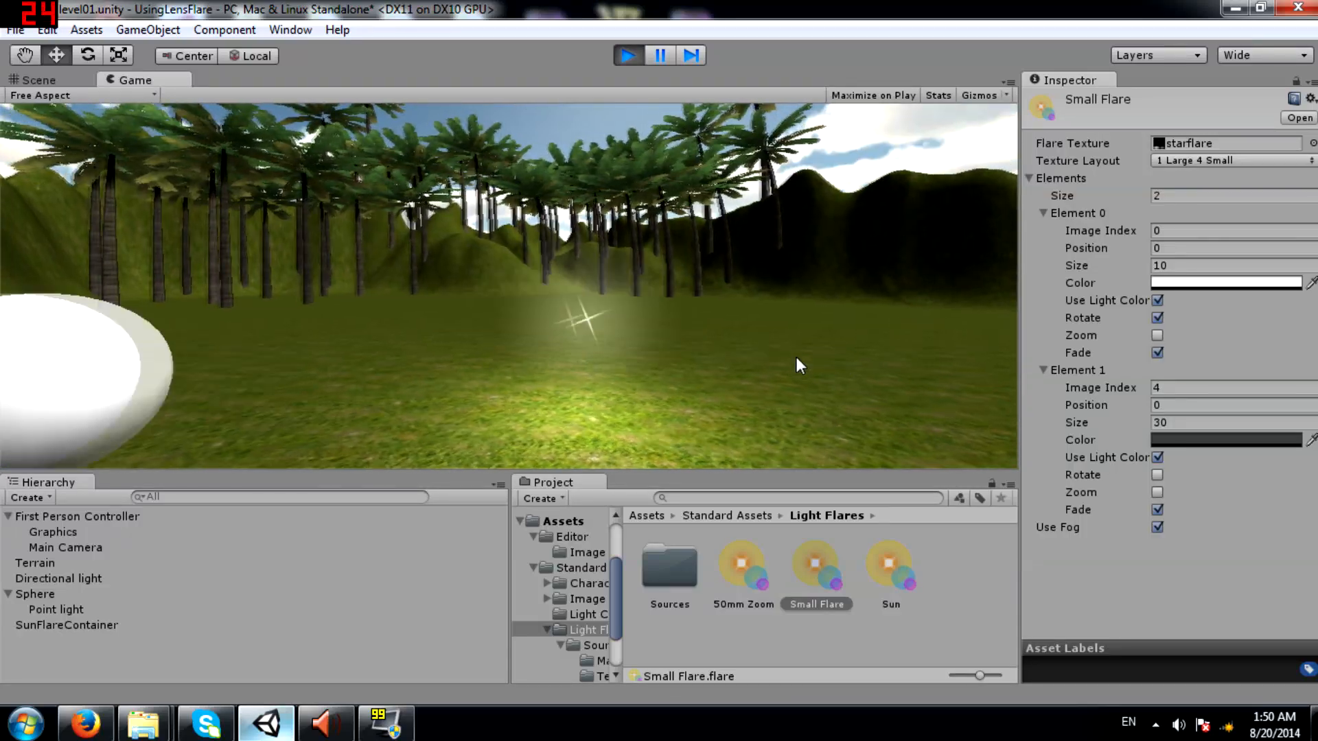
key("s")
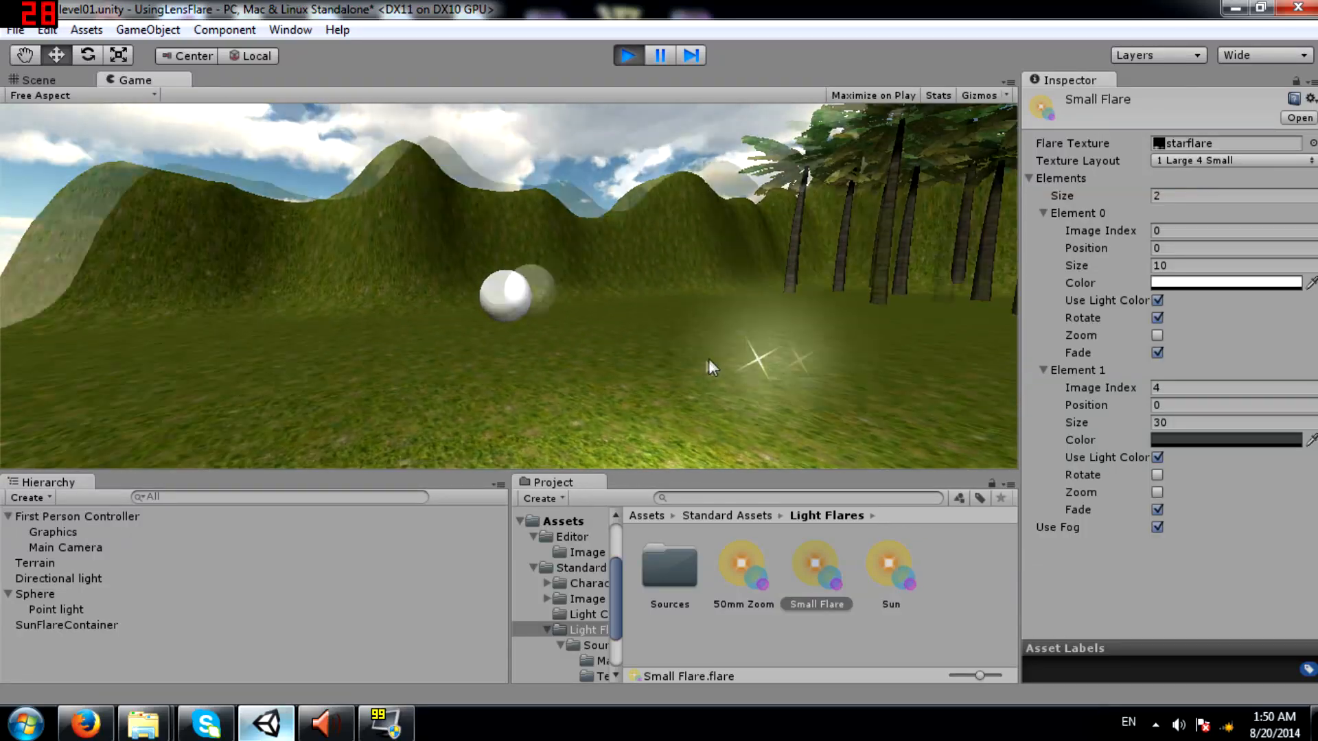
key("d")
key("s")
key("a")
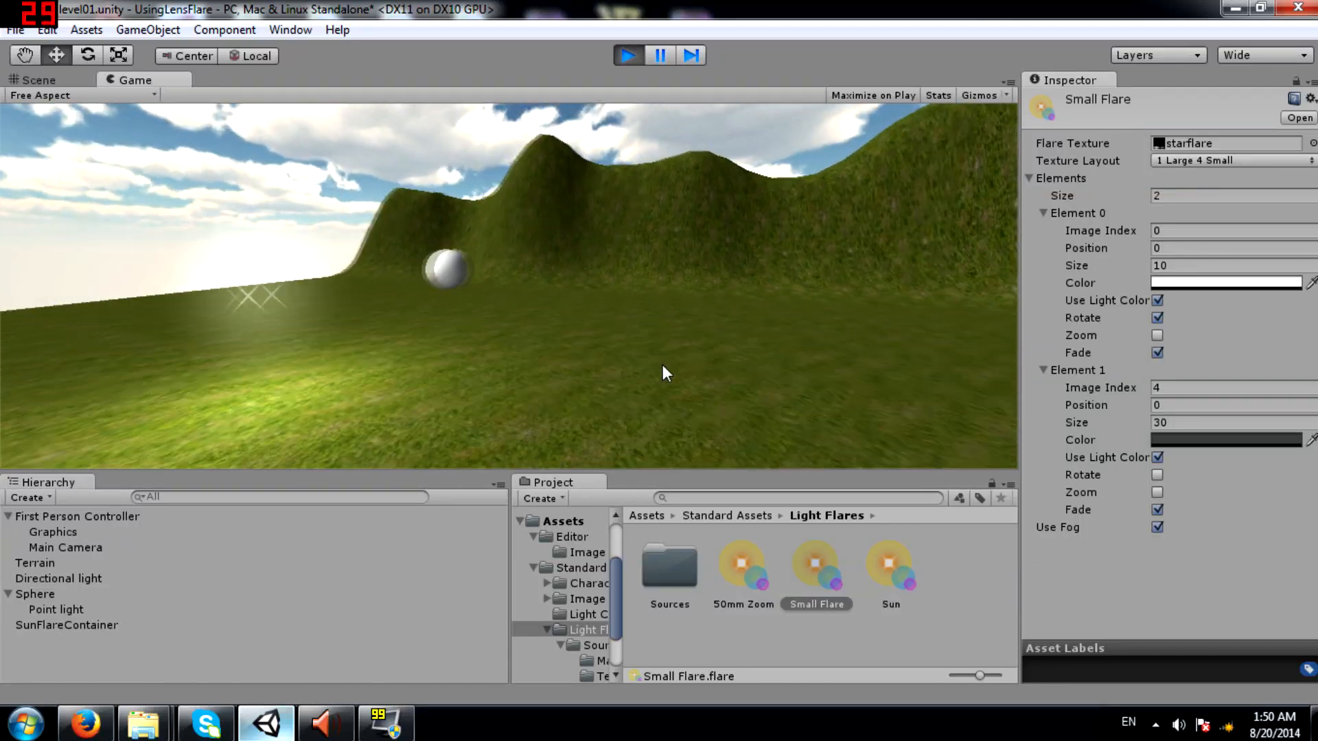
key("a")
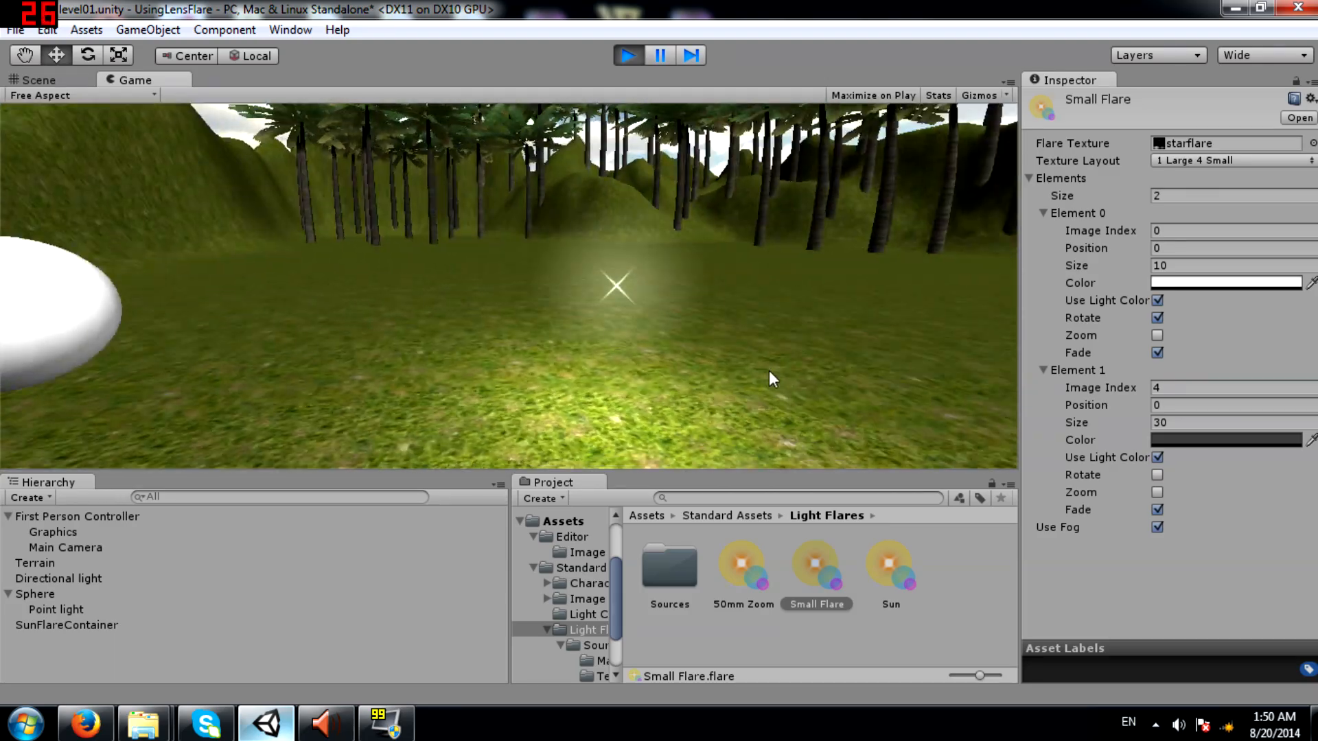
key("d")
key("s")
key("a")
key("w")
key("d")
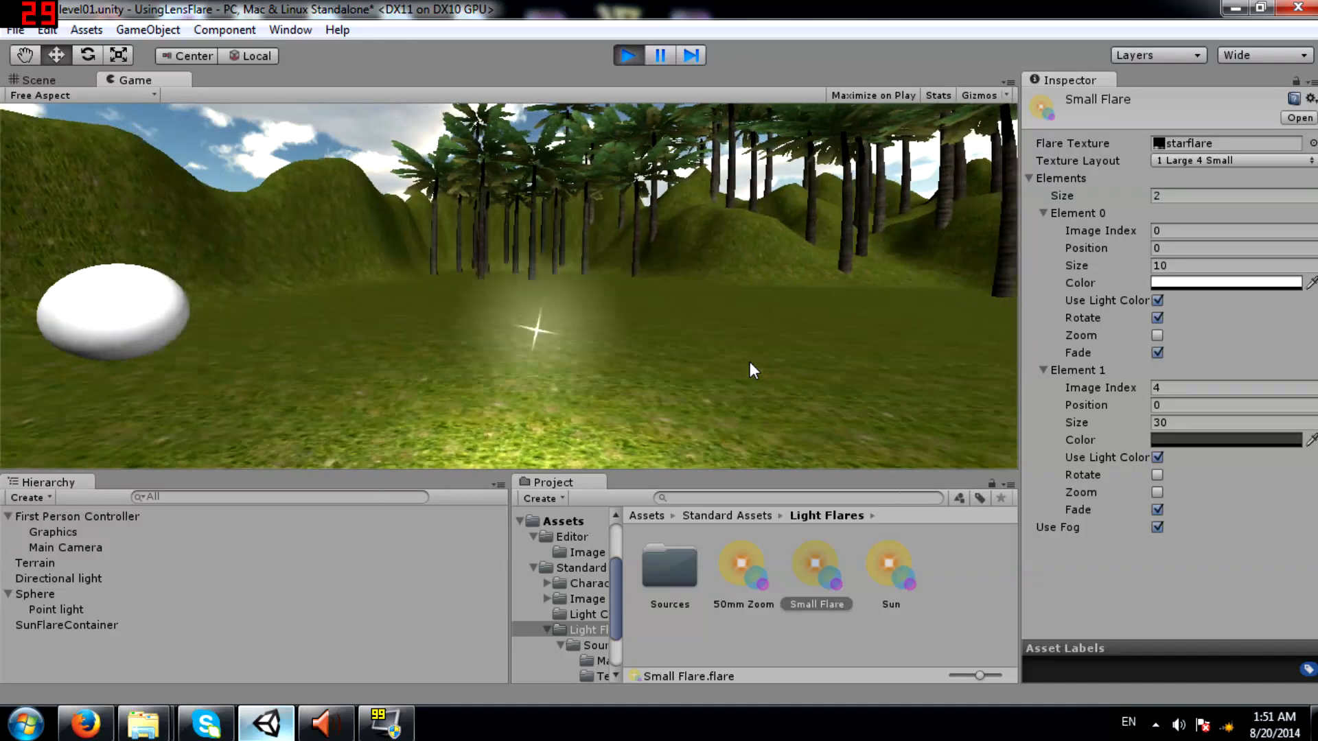
key("s")
key("a")
key("w")
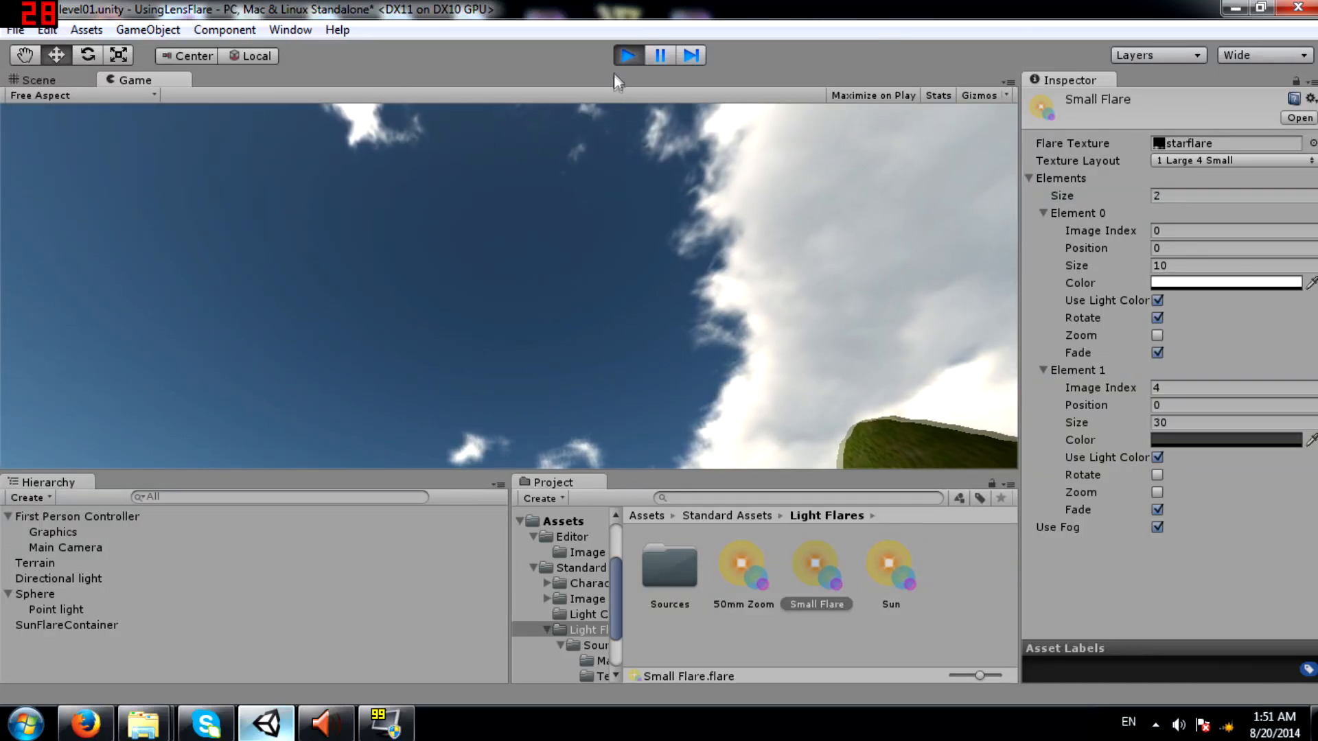
left_click(621, 55)
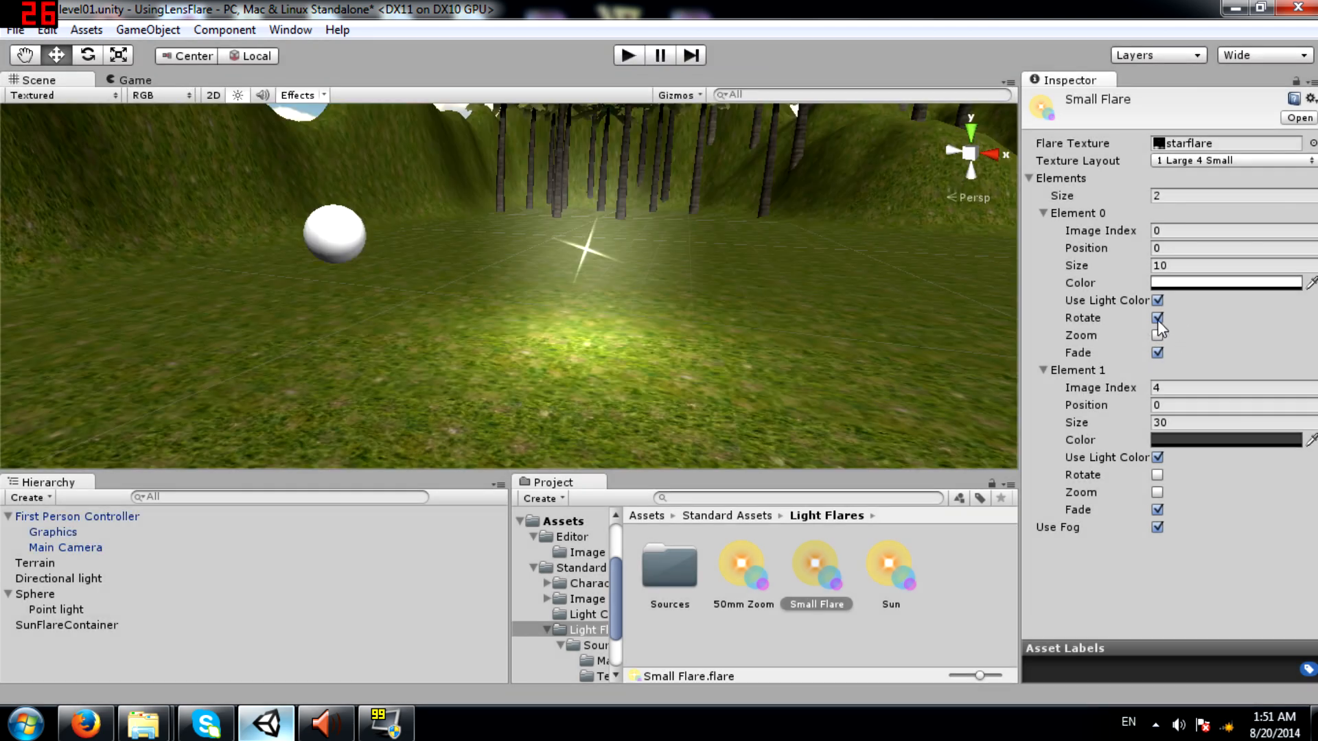
left_click(1157, 318)
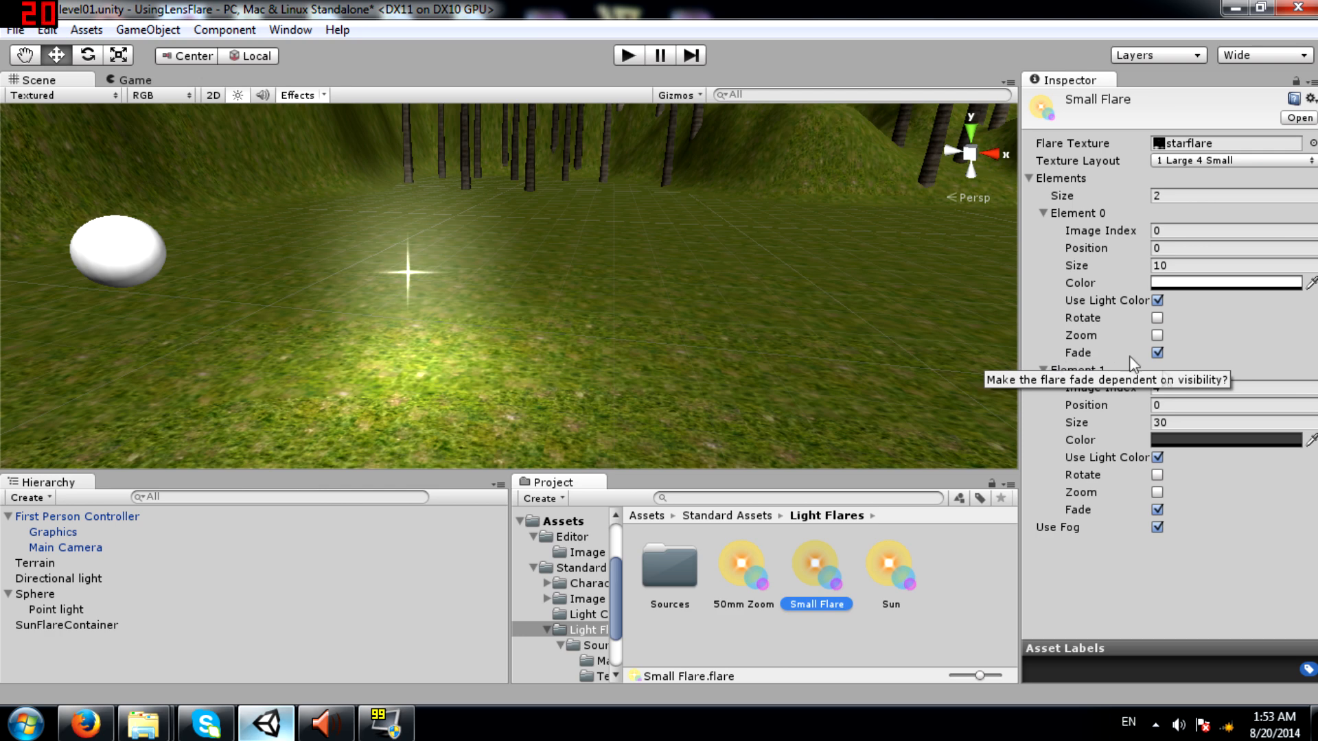
Try Element 1 without Fade while turning the scene view around the flare, and enable Fade again.
left_click(1156, 510)
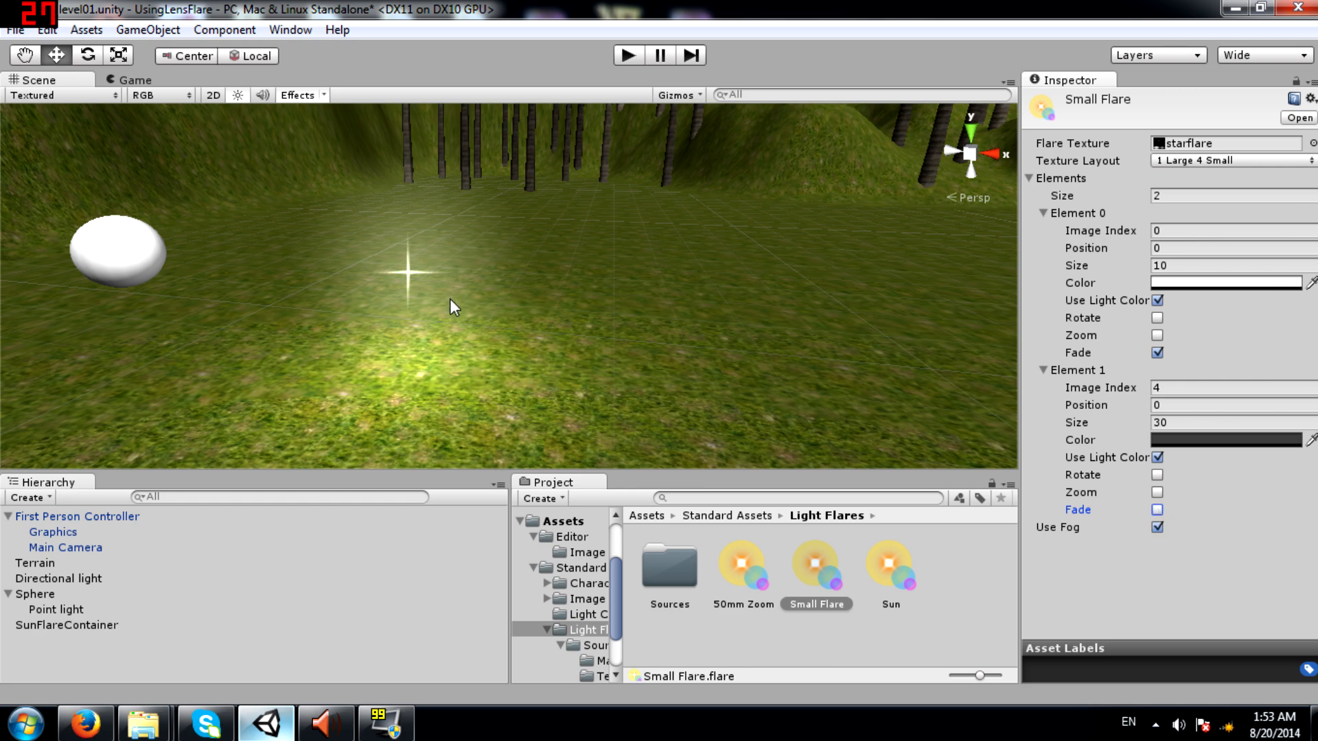
right_click_drag(569, 324, 713, 322)
left_click(1157, 509)
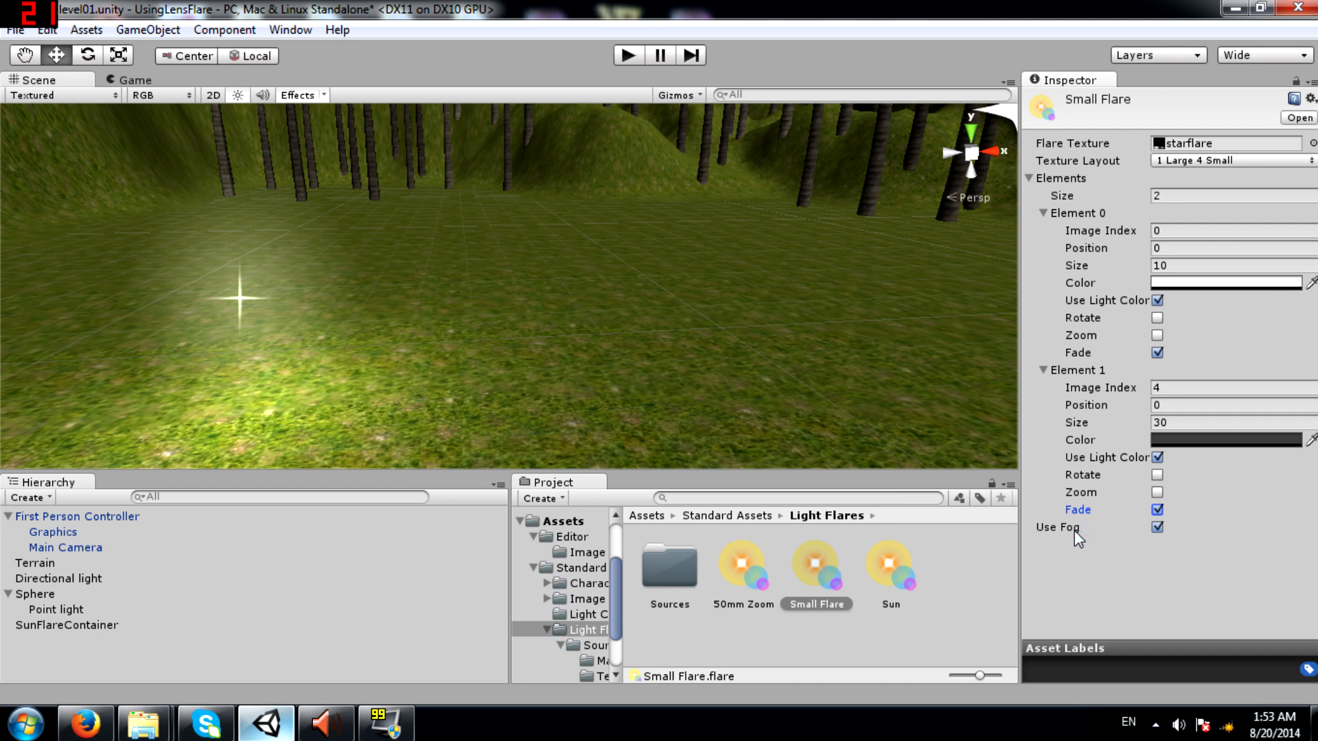
Enable Fog in the scene's Render Settings and set Fog Density to 0.02.
left_click_drag(585, 334, 405, 336, "alt")
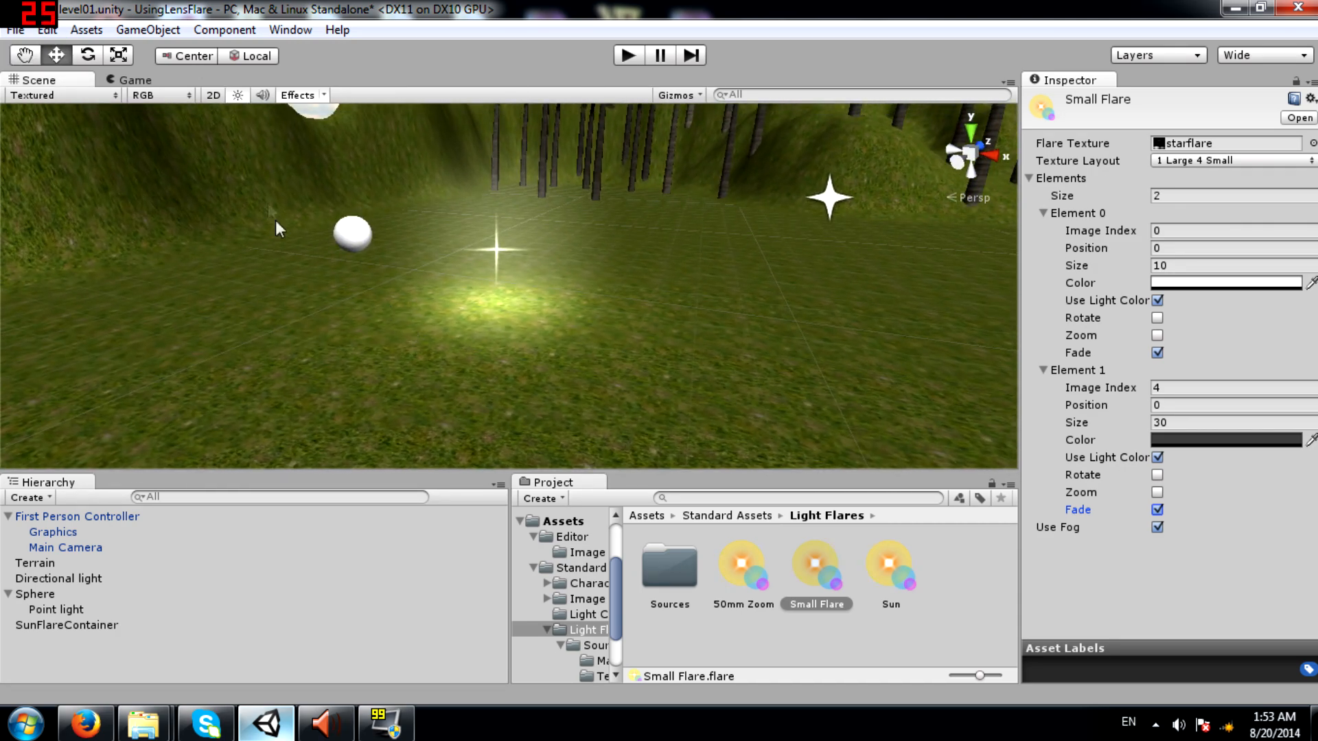
left_click(47, 29)
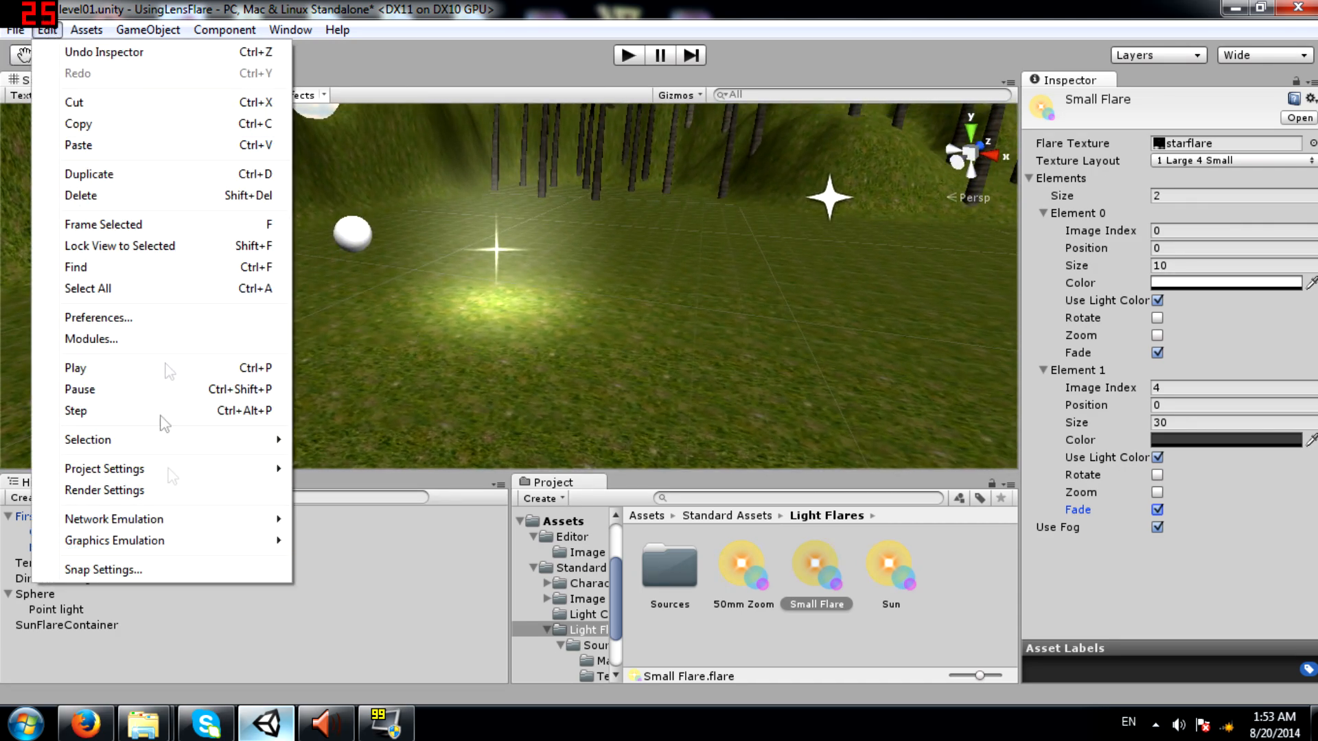
left_click(212, 491)
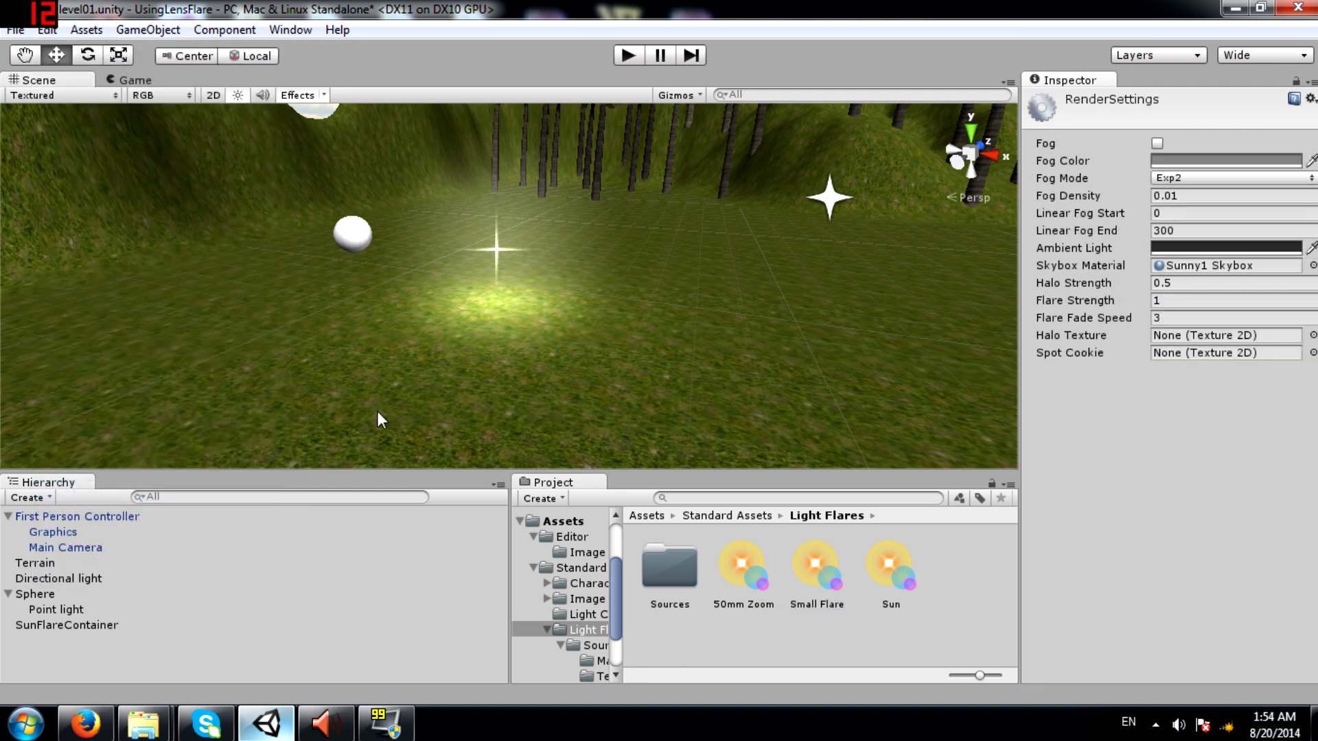
left_click(1136, 197)
left_click(1157, 143)
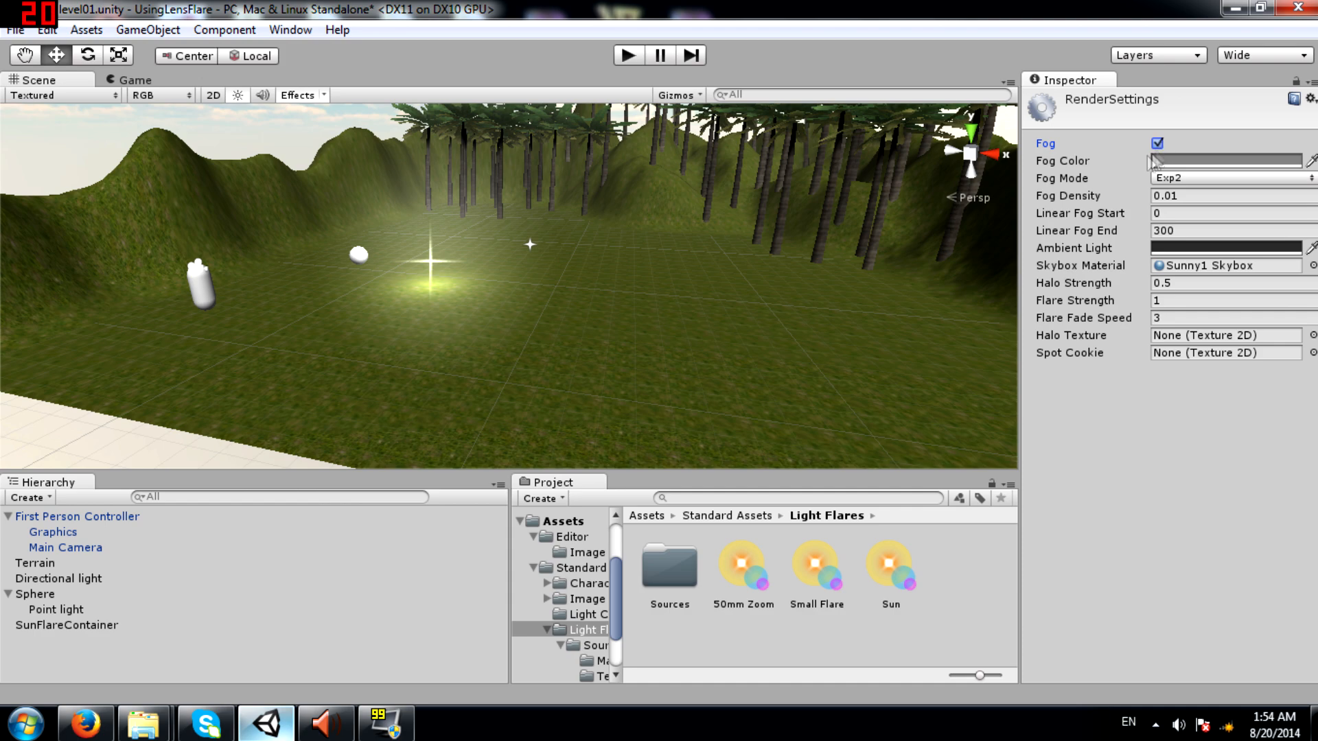
right_click_drag(675, 264, 642, 249)
left_click_drag(1138, 193, 1143, 195)
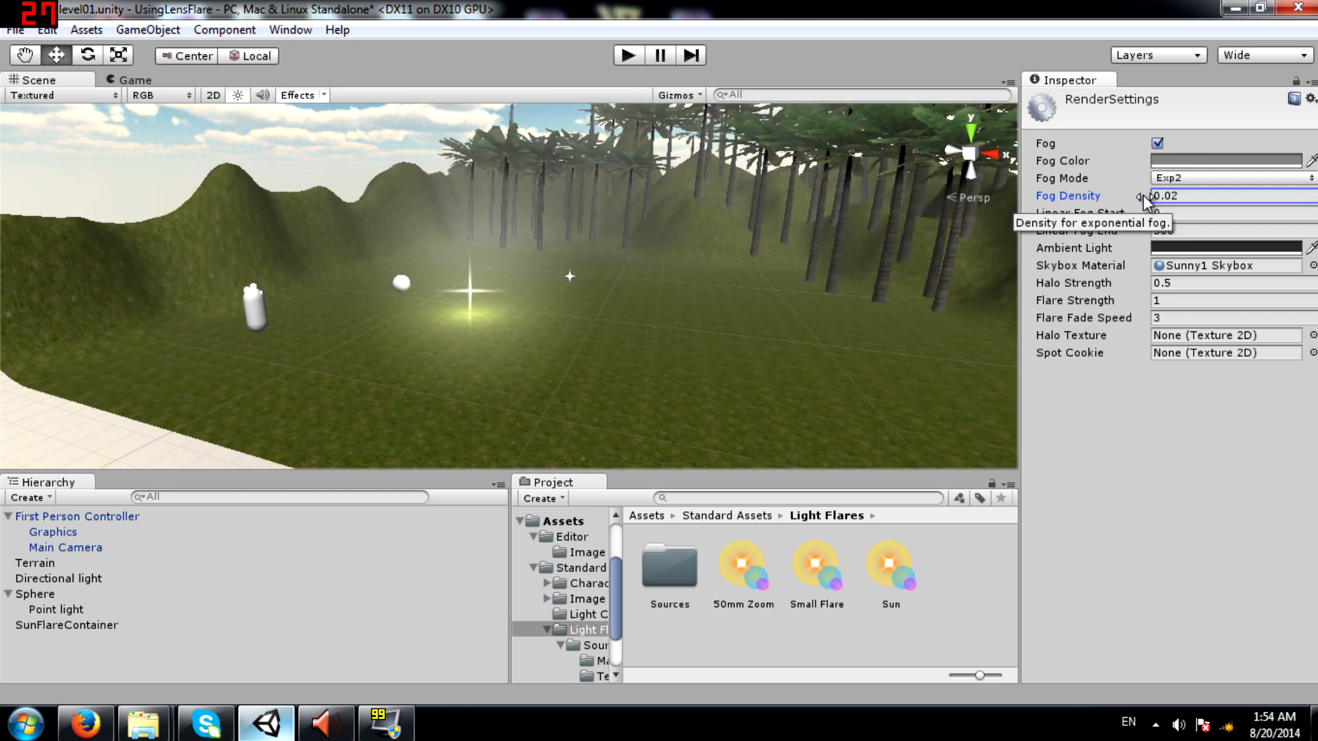
Raise the scene's Fog Density through 0.03 and 0.04 to 0.05.
key("s")
mouse_move(603, 233)
right_mouse_down()
mouse_move(624, 243)
mouse_move(617, 229)
right_mouse_up()
key("w")
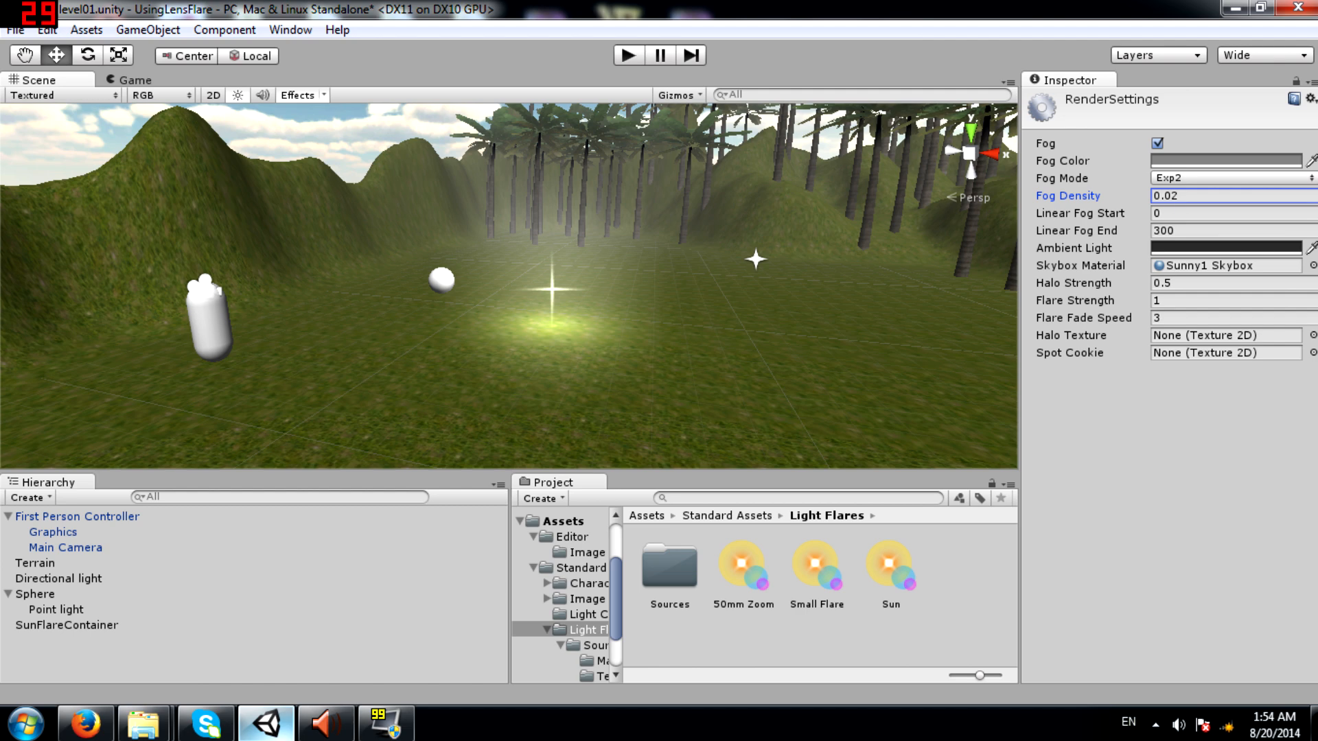
key("BackSpace")
type("3")
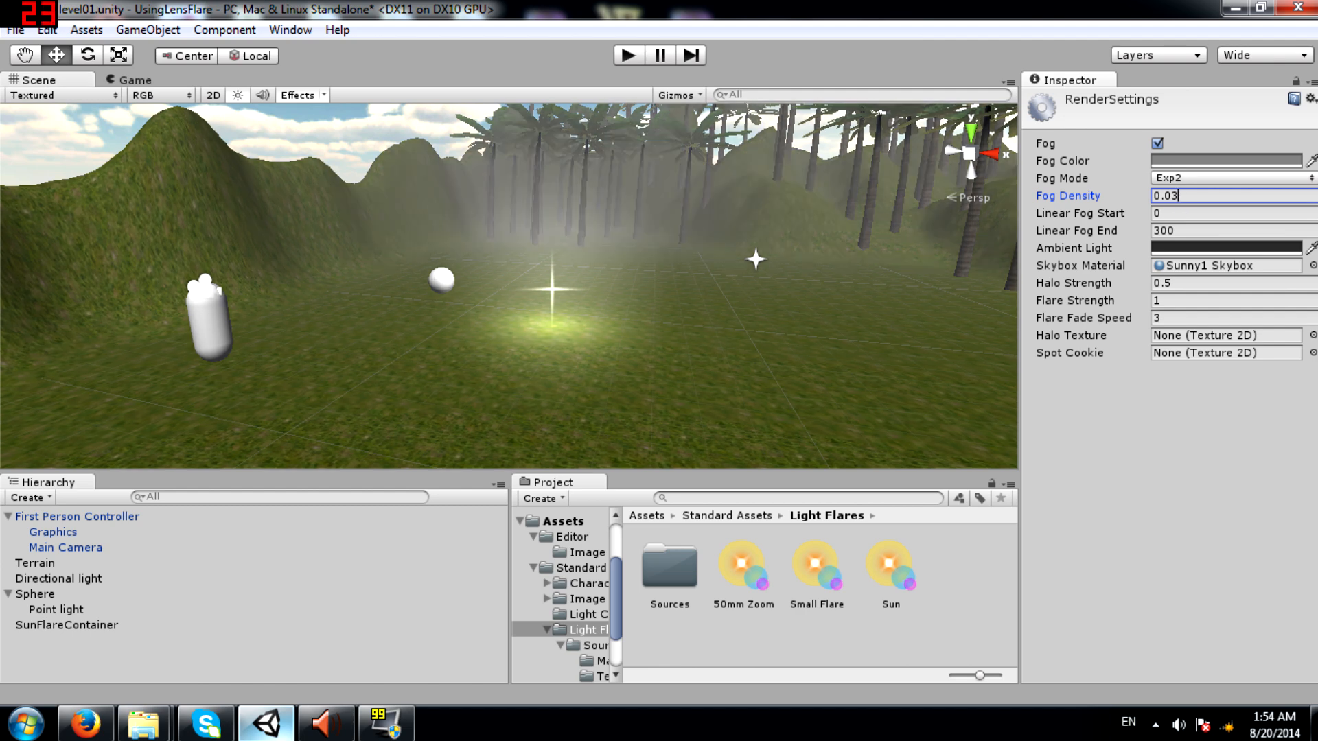
key("BackSpace")
type("4")
key("BackSpace")
type("5")
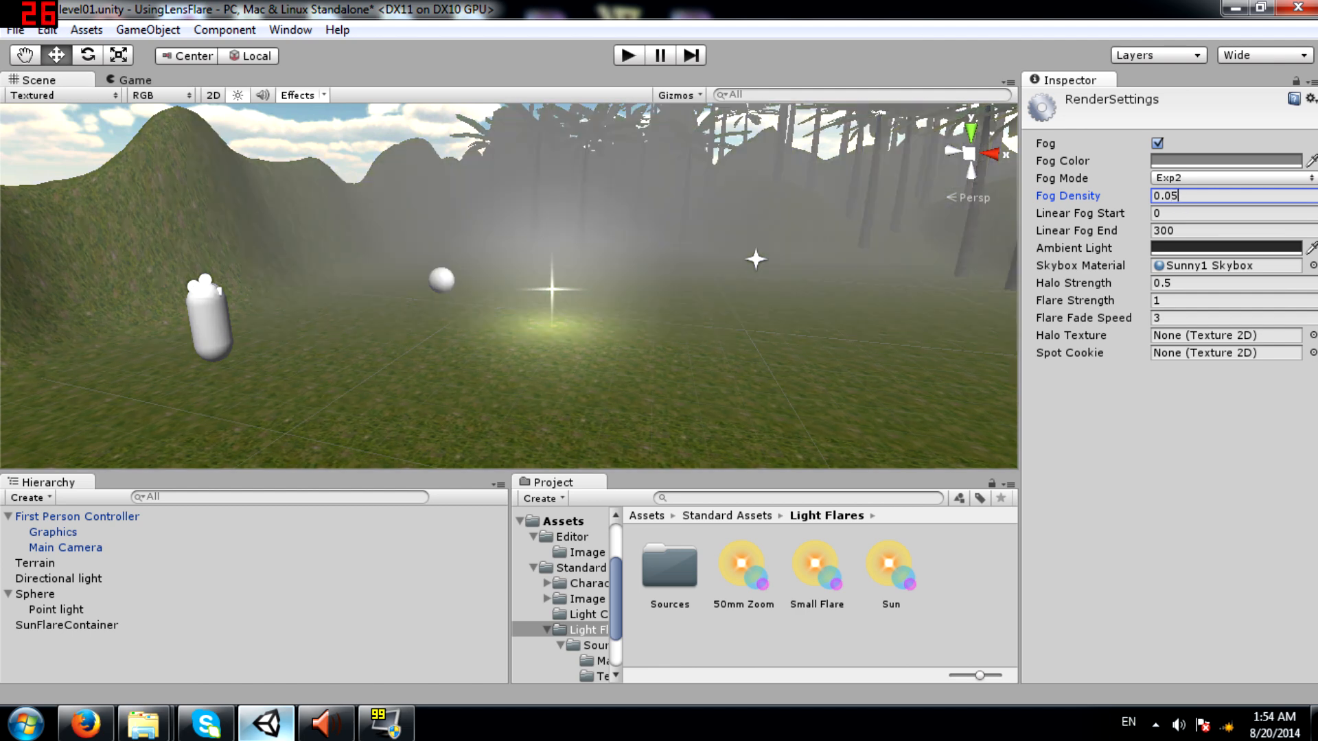
key("Return")
Examine how the flare looks in the denser fog from nearer and farther away.
left_click(717, 321)
right_click_drag(714, 314, 748, 328)
key("s")
key("w")
key("s")
key("w")
key("s")
key("w")
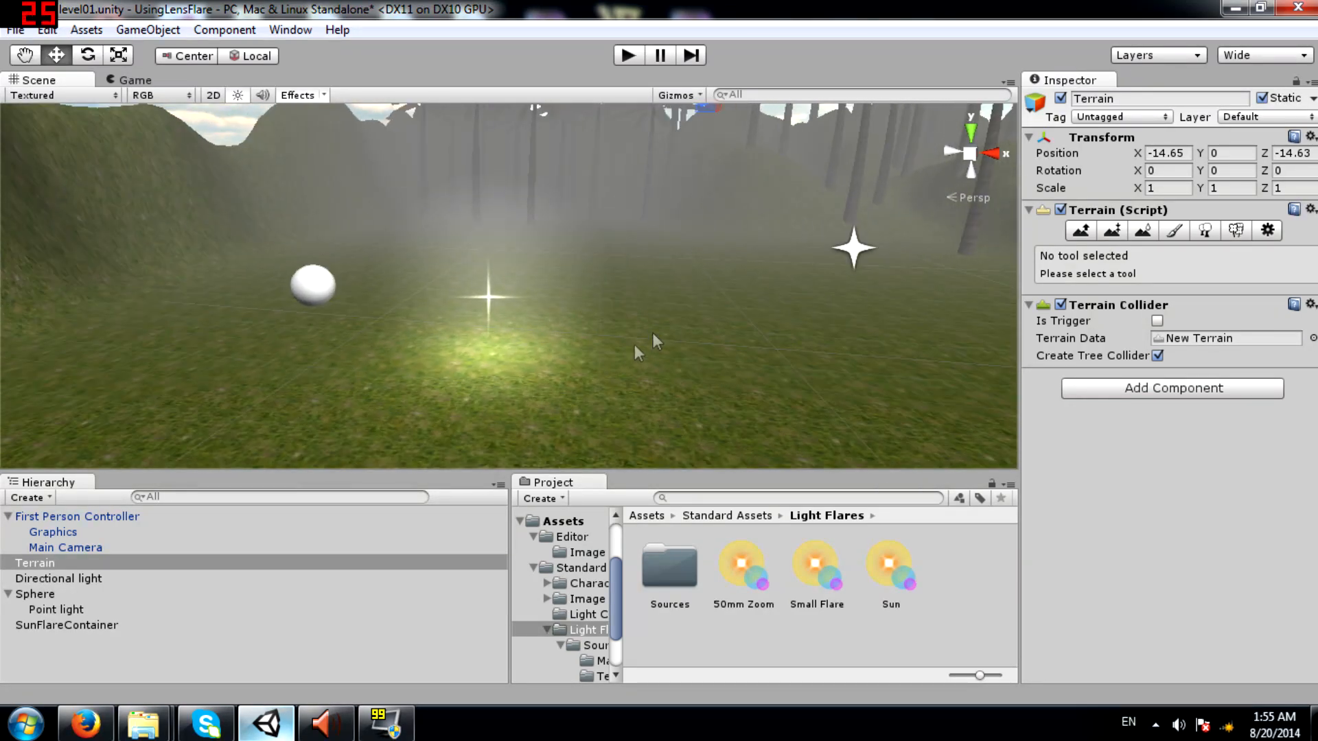
Try the Small Flare asset without Use Fog, checking the flare from far away, and enable Use Fog again.
left_click(830, 590)
left_click(1157, 527)
right_click_drag(683, 314, 694, 330)
key("s")
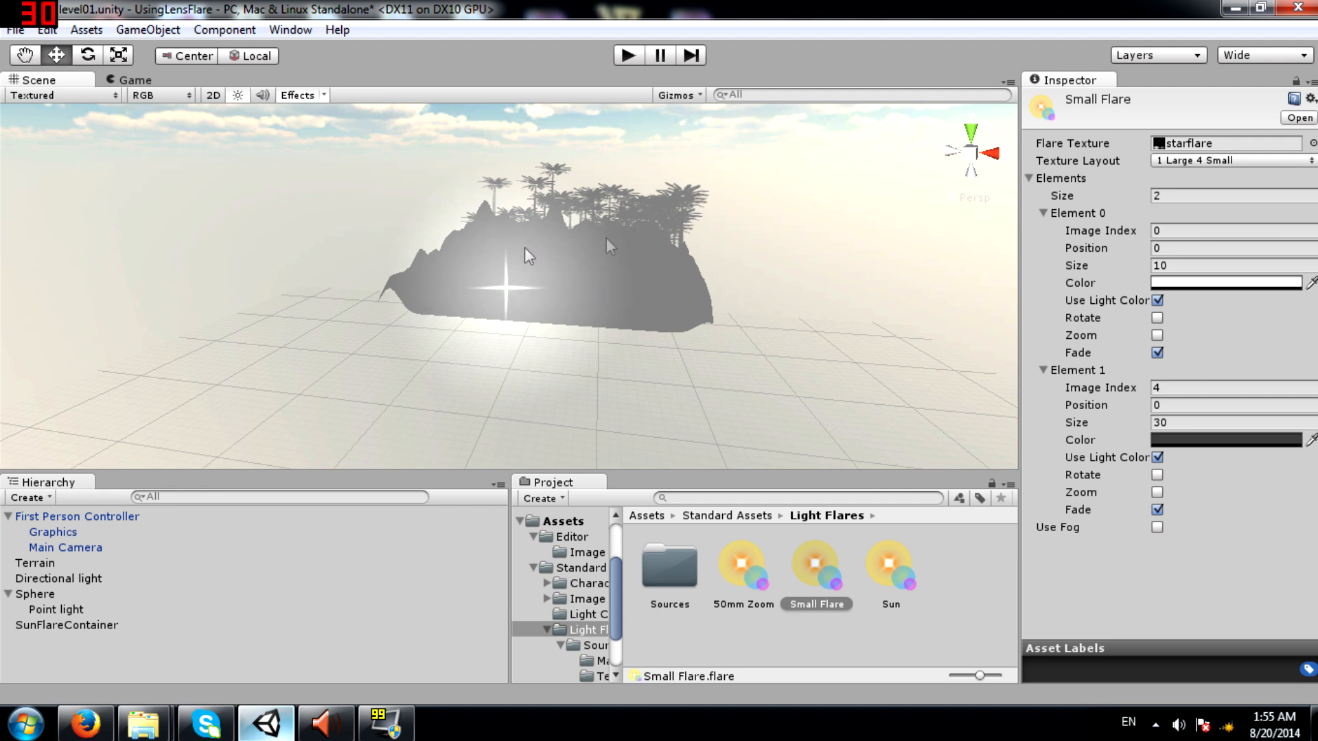
left_click(1157, 527)
left_click_drag(643, 321, 633, 289, "alt")
key("w")
right_click_drag(632, 289, 634, 260)
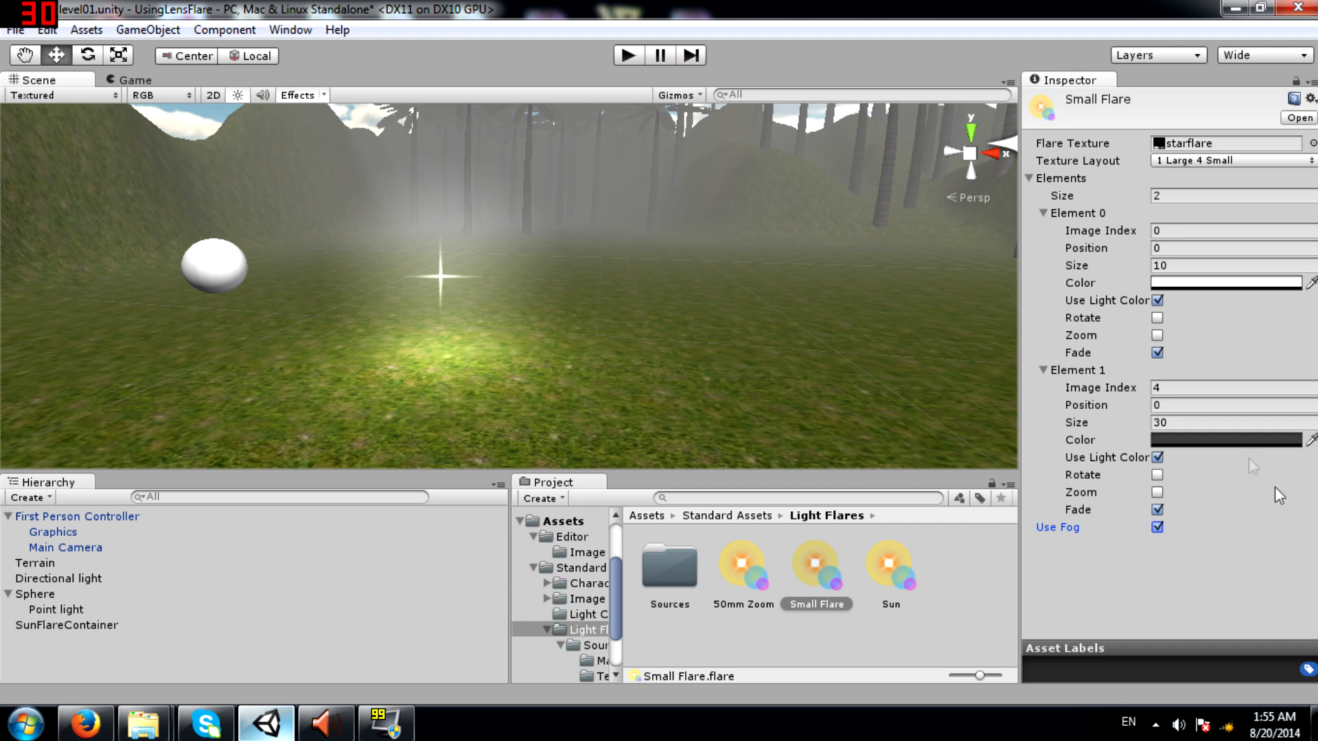
Disable Fog in the scene's Render Settings.
left_click(1208, 196)
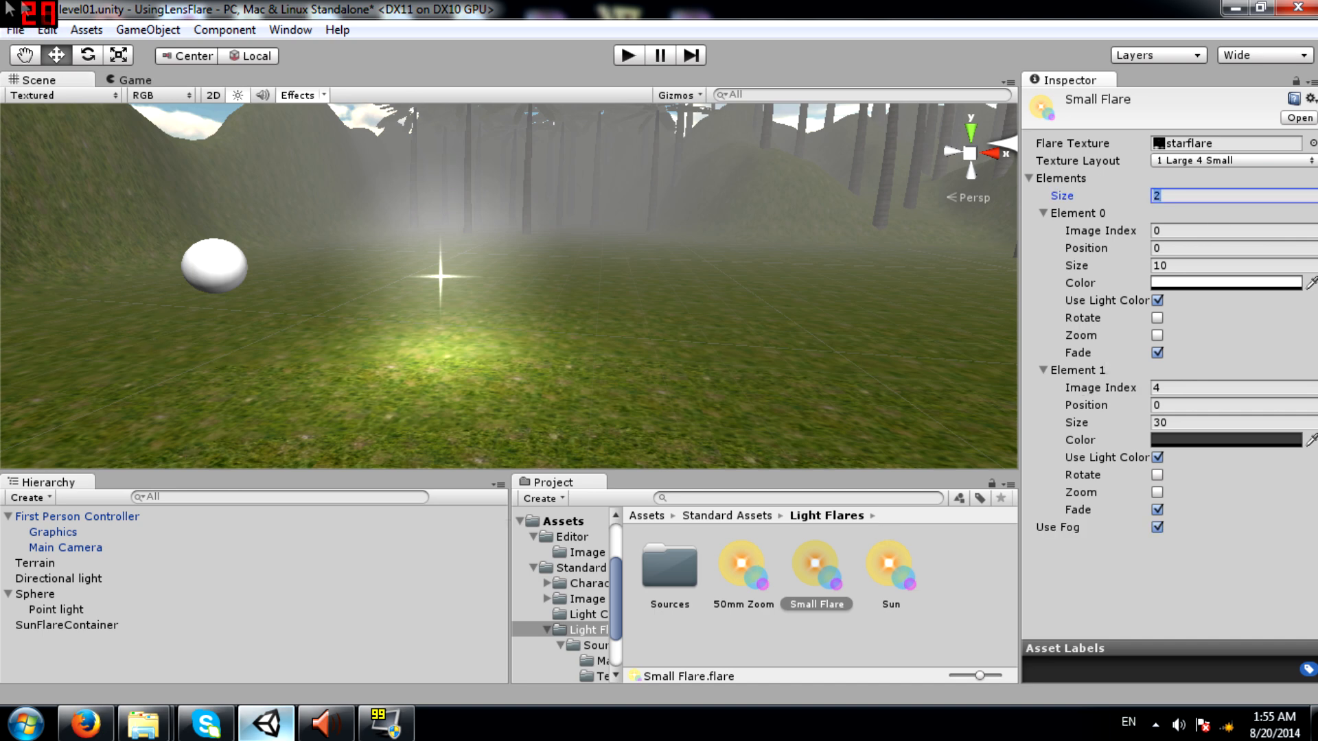
left_click(46, 30)
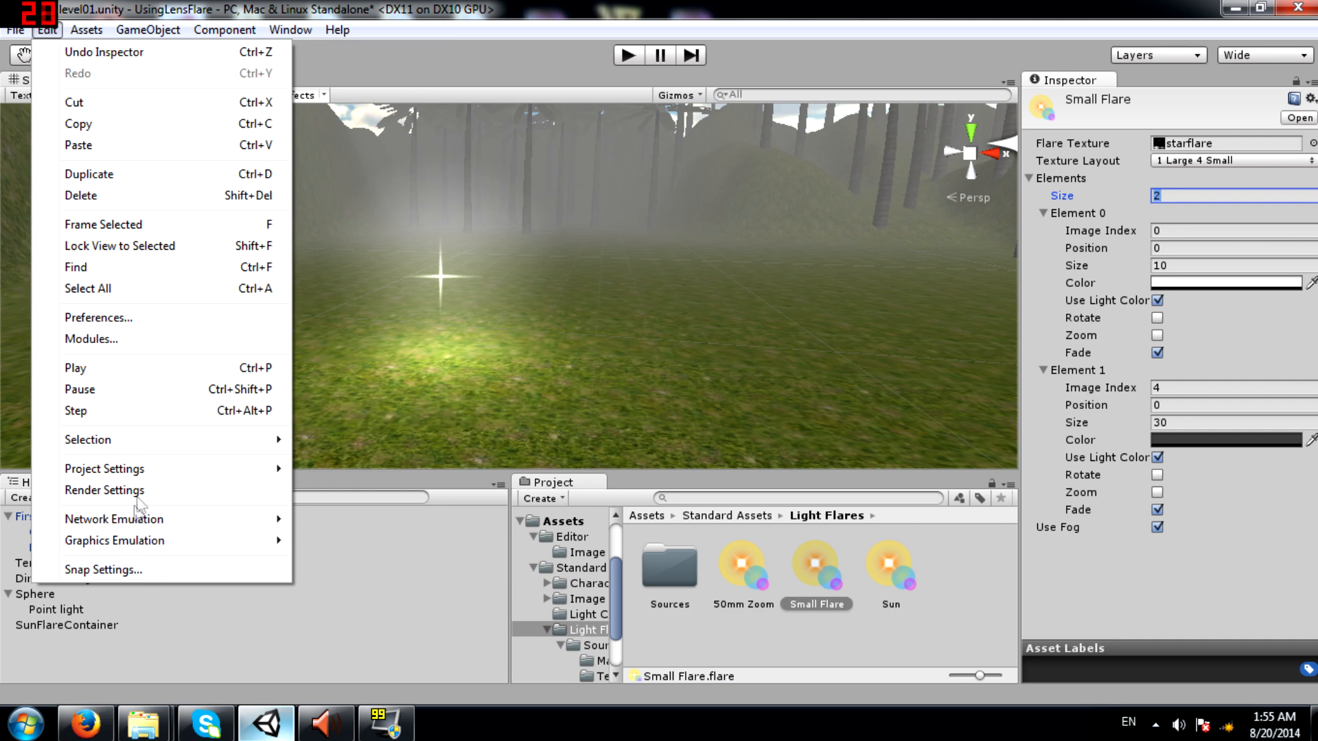
left_click(139, 491)
left_click(1157, 143)
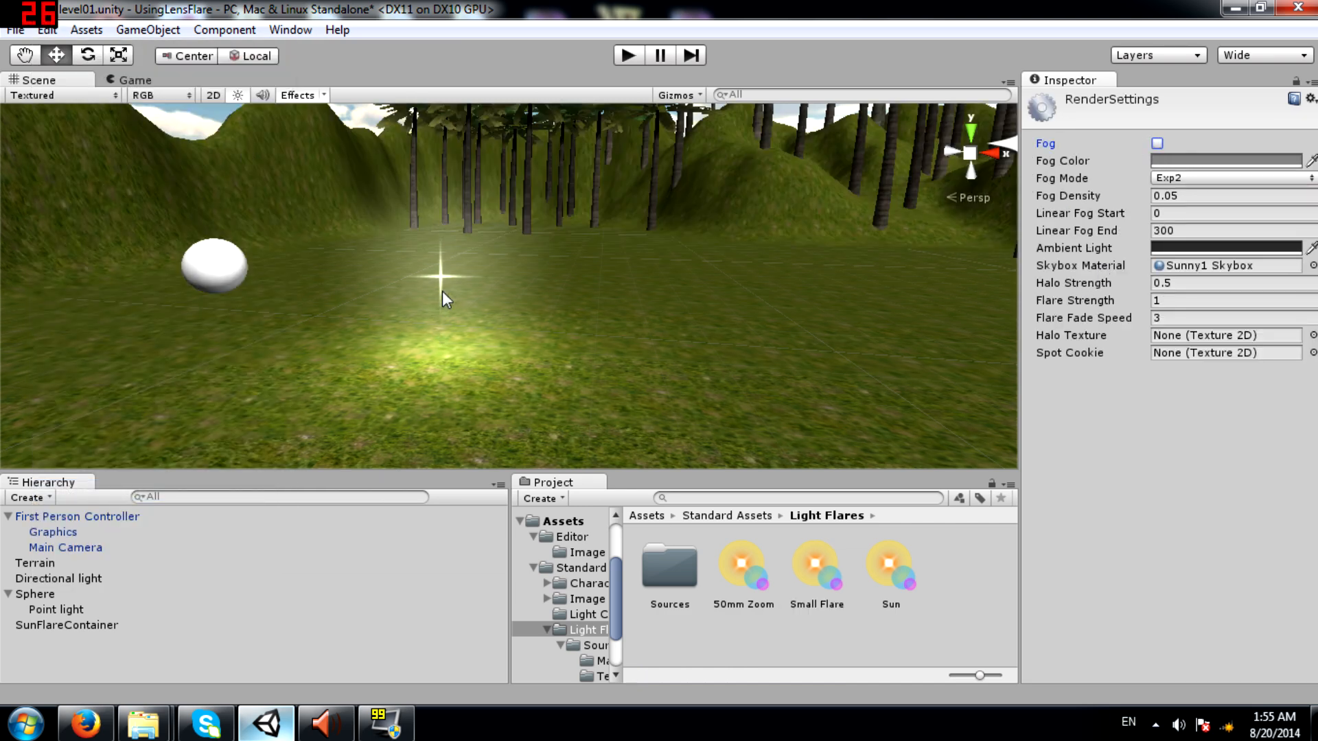
Set the number of elements in the Small Flare asset to 3.
left_click(815, 571)
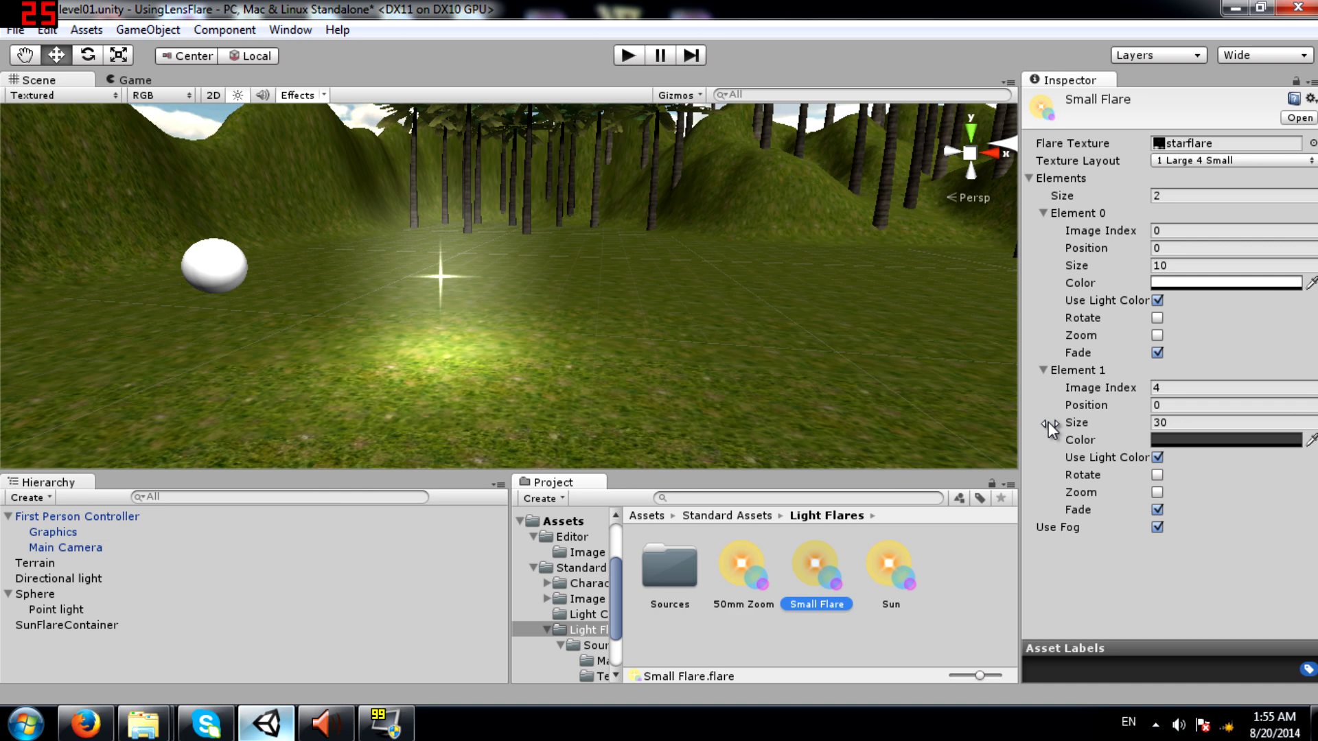
left_click(1159, 196)
type("3")
key("Return")
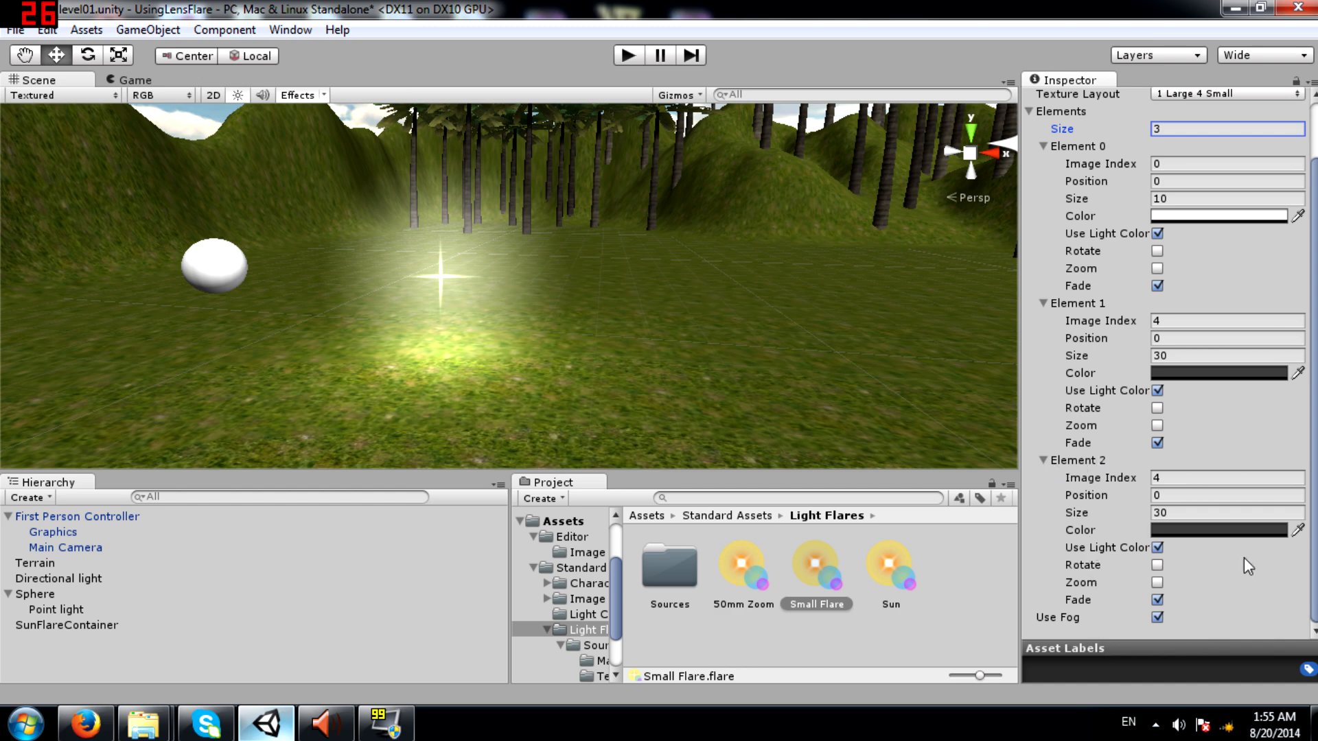
Try various Image Index values for Element 2, including 1, 3, 4, 6 and 8, and settle on 2.
left_click(1185, 474)
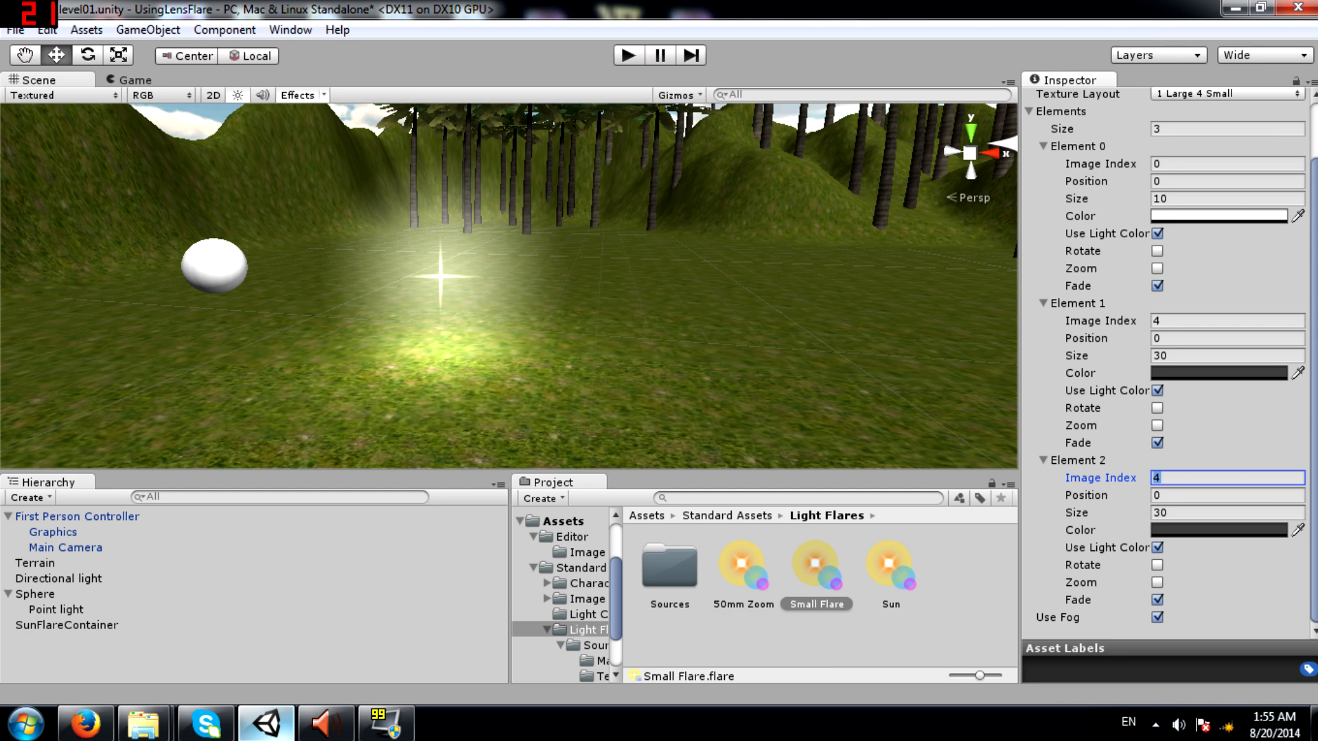
type("2")
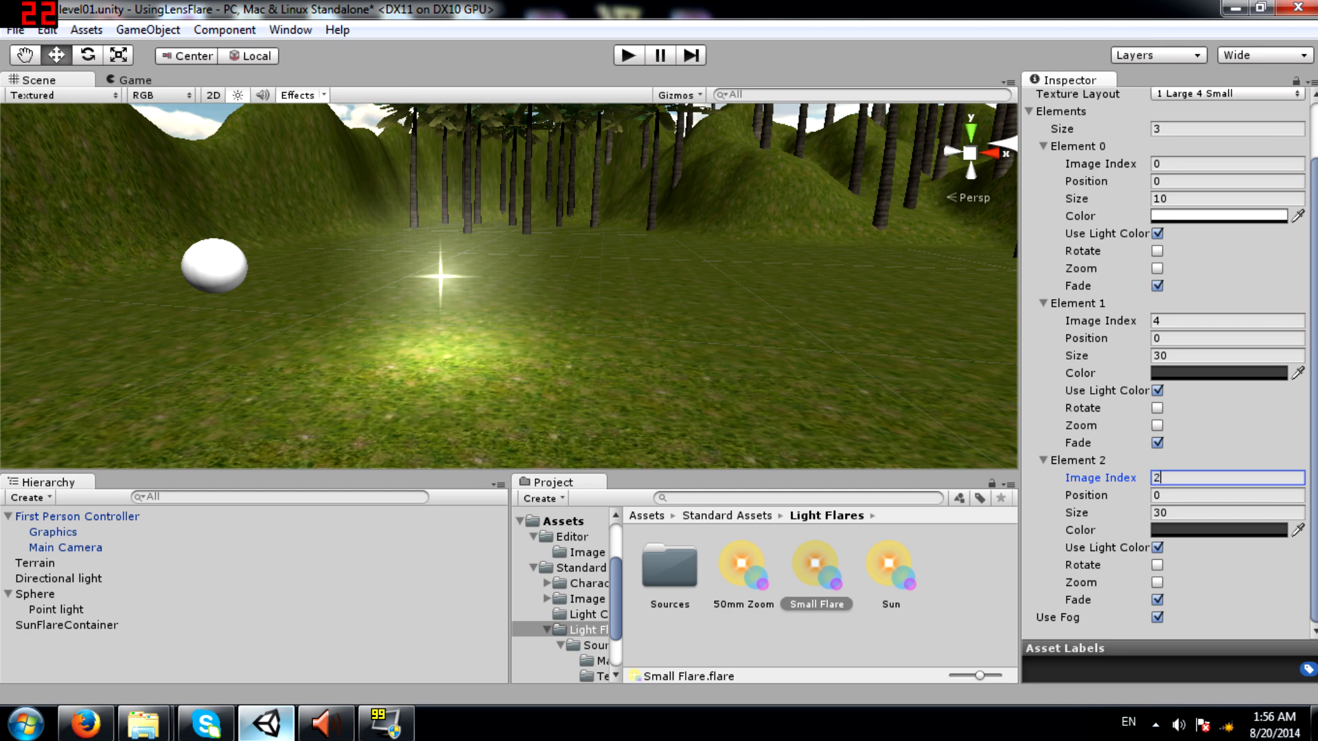
key("BackSpace")
type("3")
key("BackSpace")
type("45")
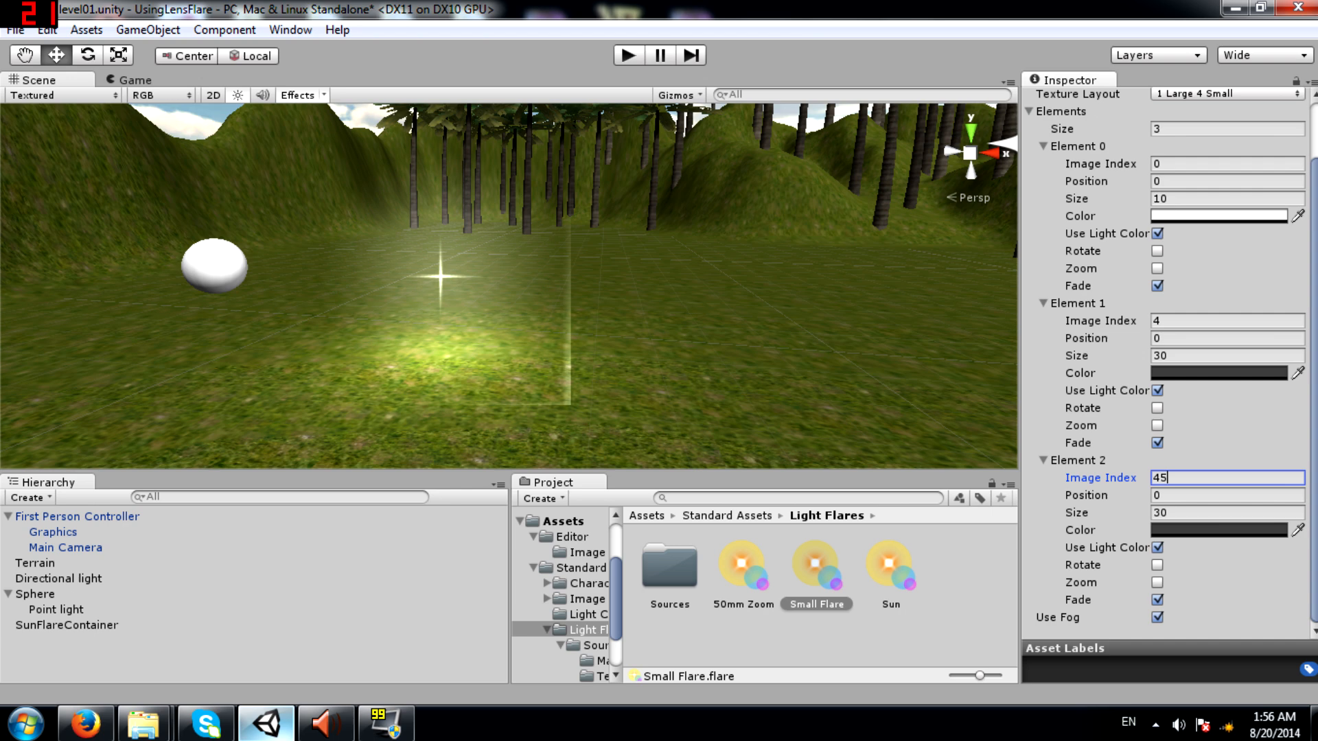
key("BackSpace")
key("BackSpace")
type("5")
key("BackSpace")
type("1")
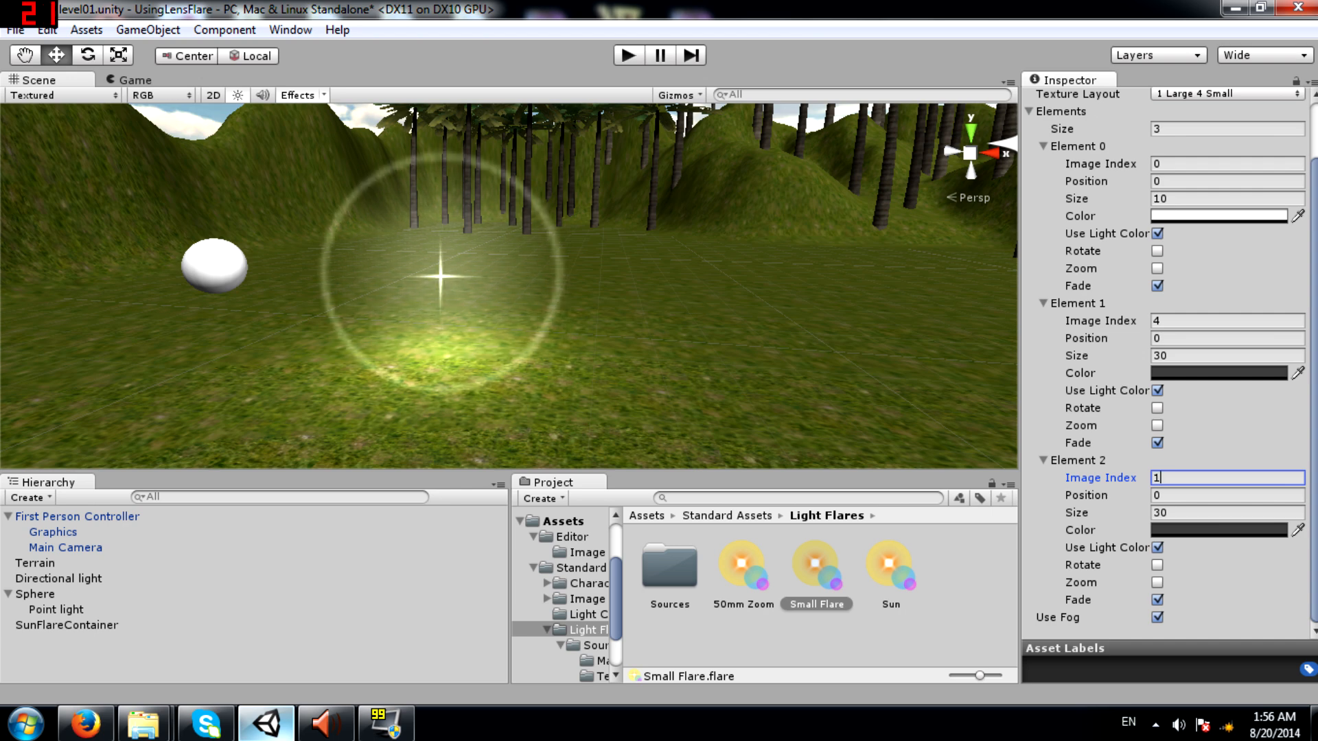
key("BackSpace")
type("2")
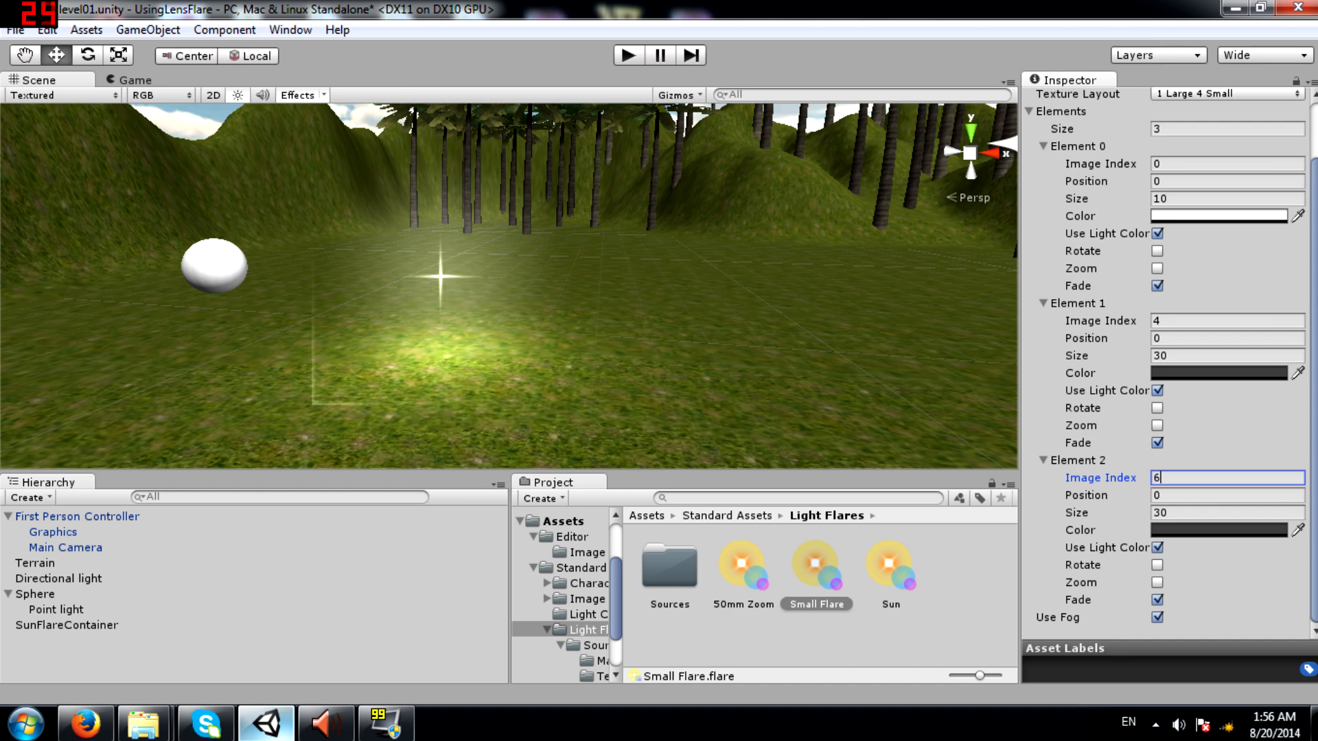
key("BackSpace")
type("3")
key("BackSpace")
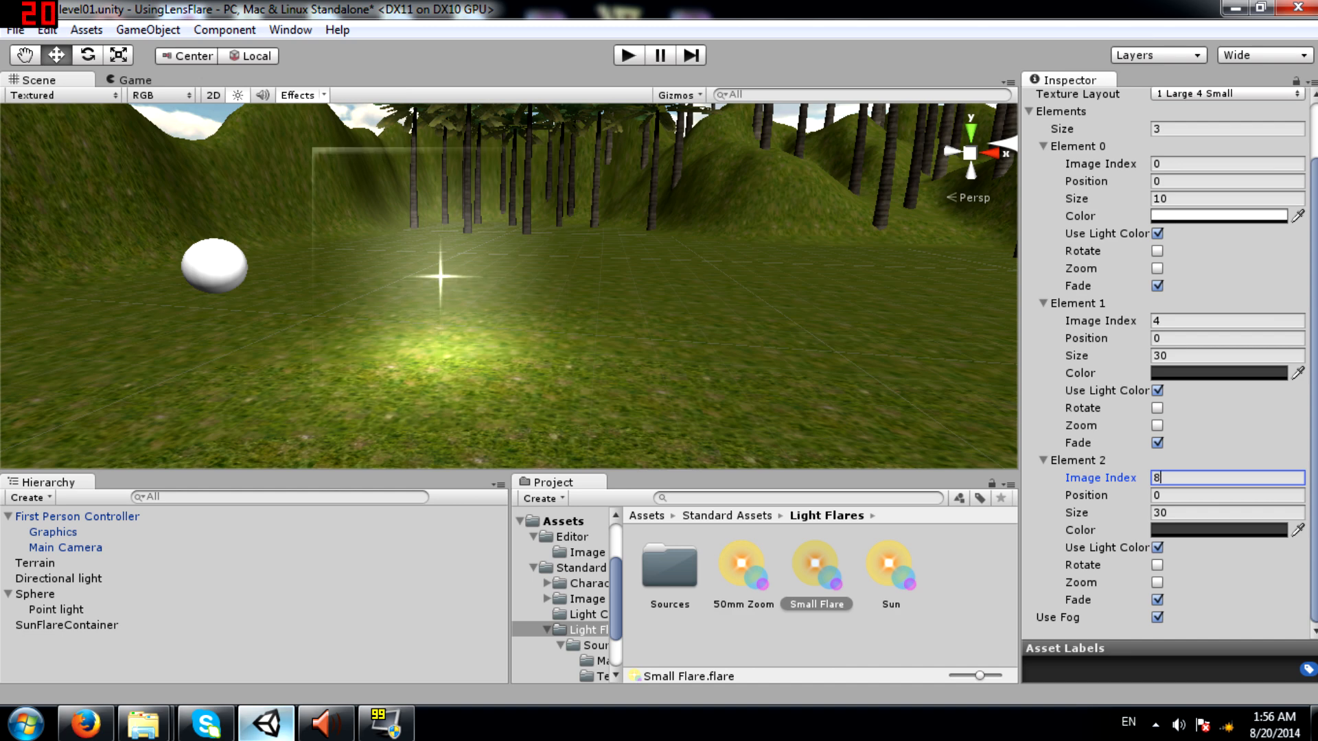
type("9")
key("BackSpace")
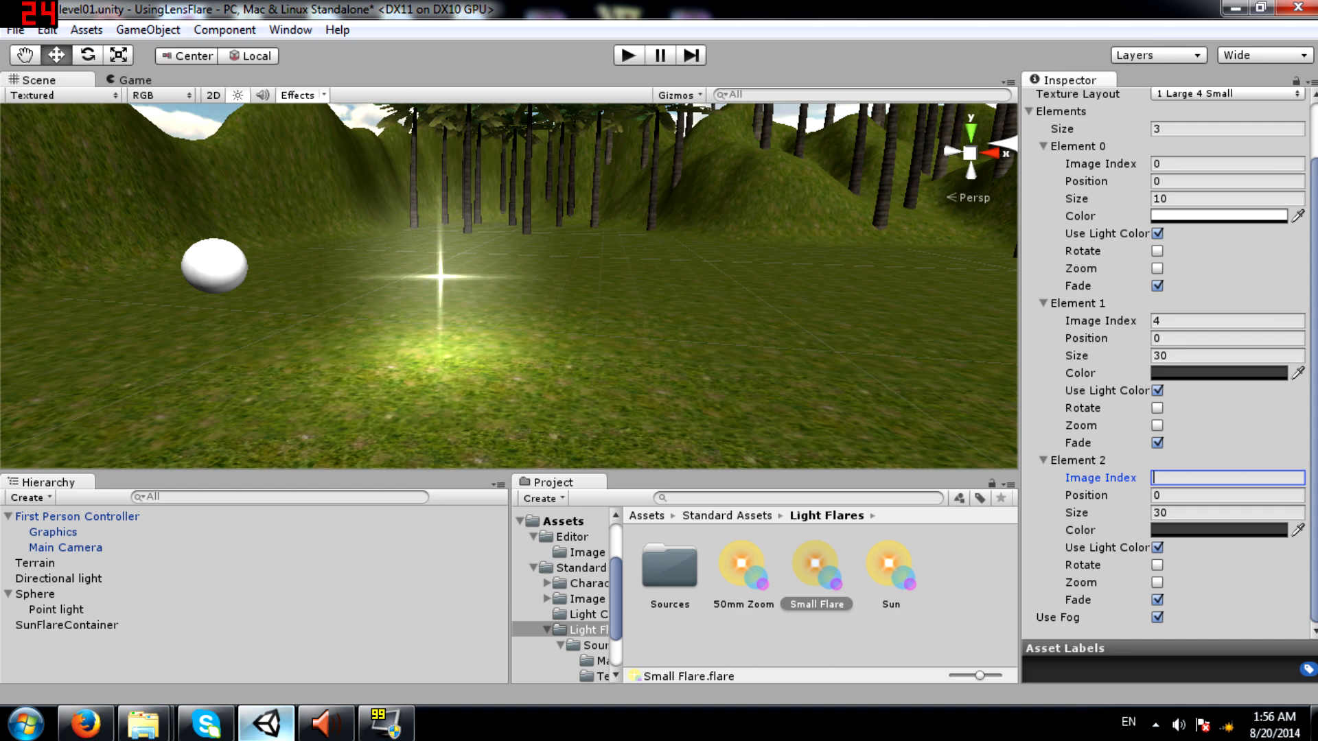
type("4")
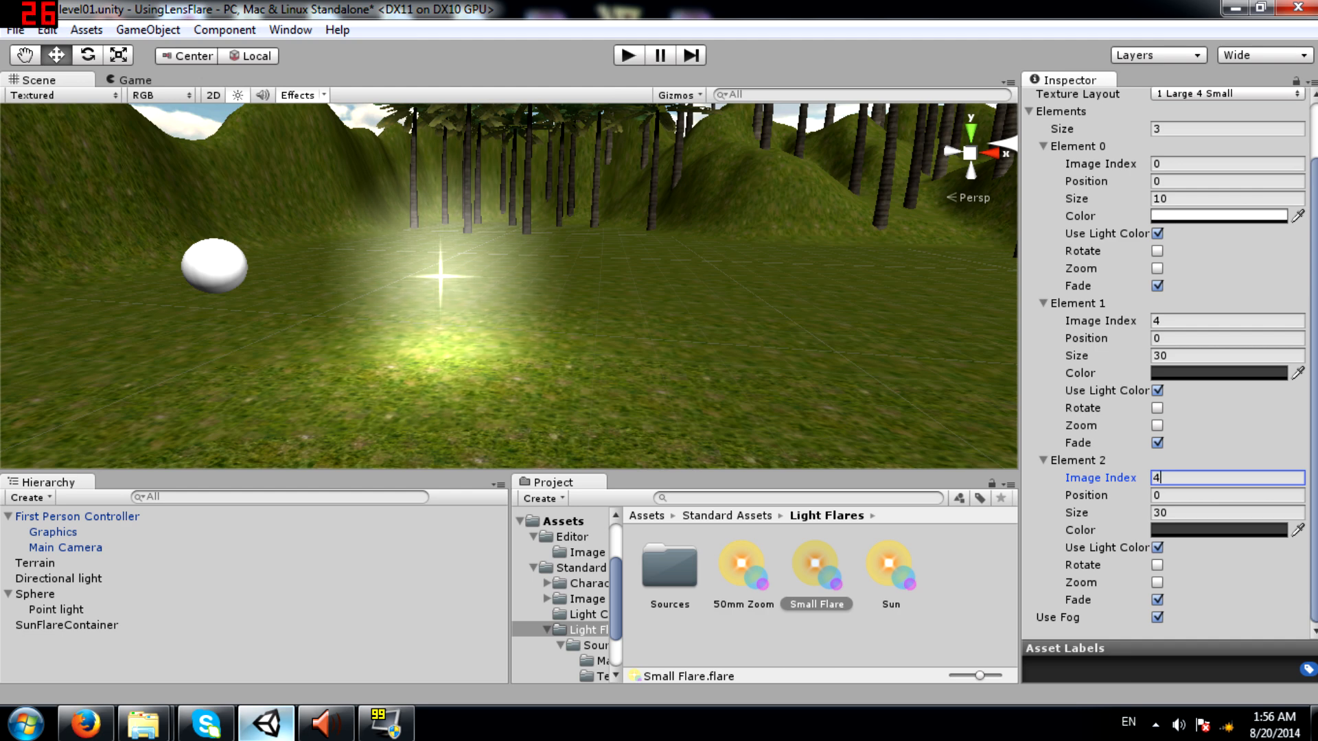
key("BackSpace")
type("2")
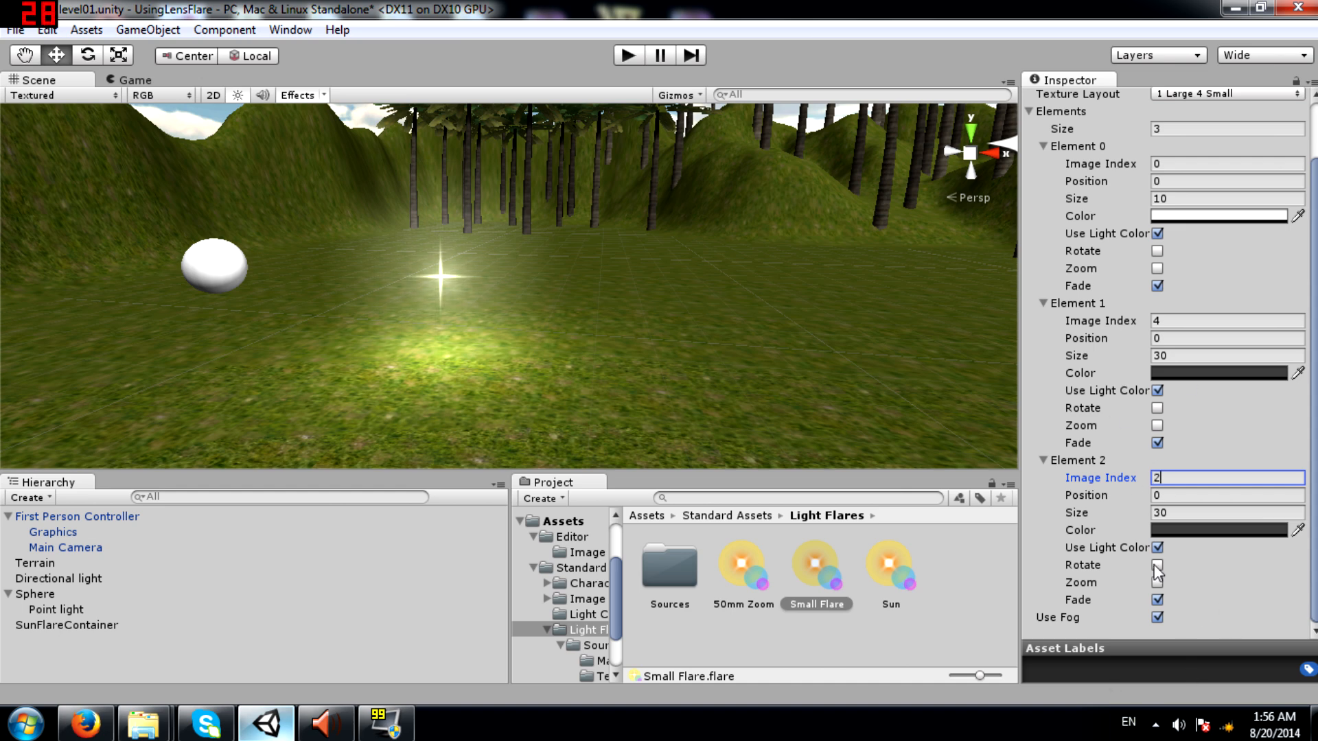
Enlarge Element 2 to a Size of 52.86 and turn off its Use Light Color option.
left_click_drag(1117, 512, 566, 478)
mouse_move(520, 288)
left_mouse_down("alt")
mouse_move(364, 314)
mouse_move(385, 323)
mouse_move(468, 295)
mouse_move(497, 336)
left_mouse_up("alt")
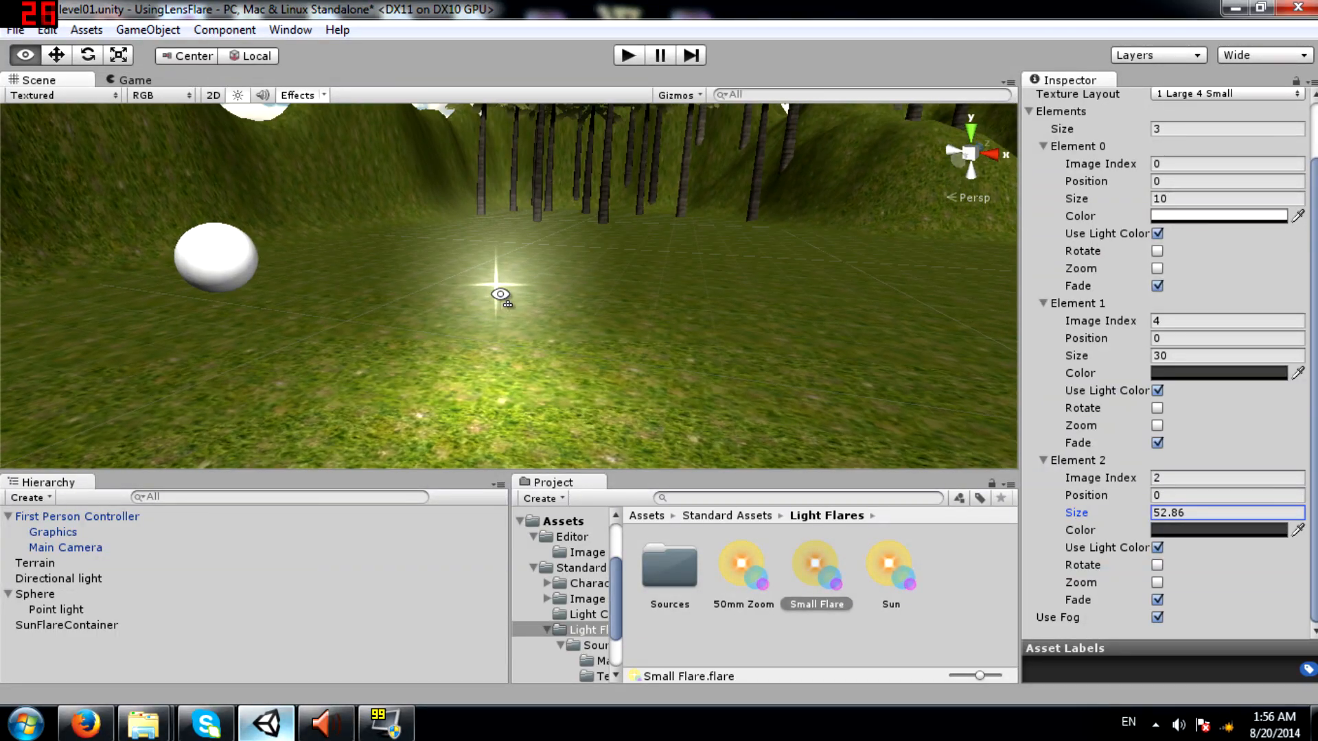
left_click(1187, 529)
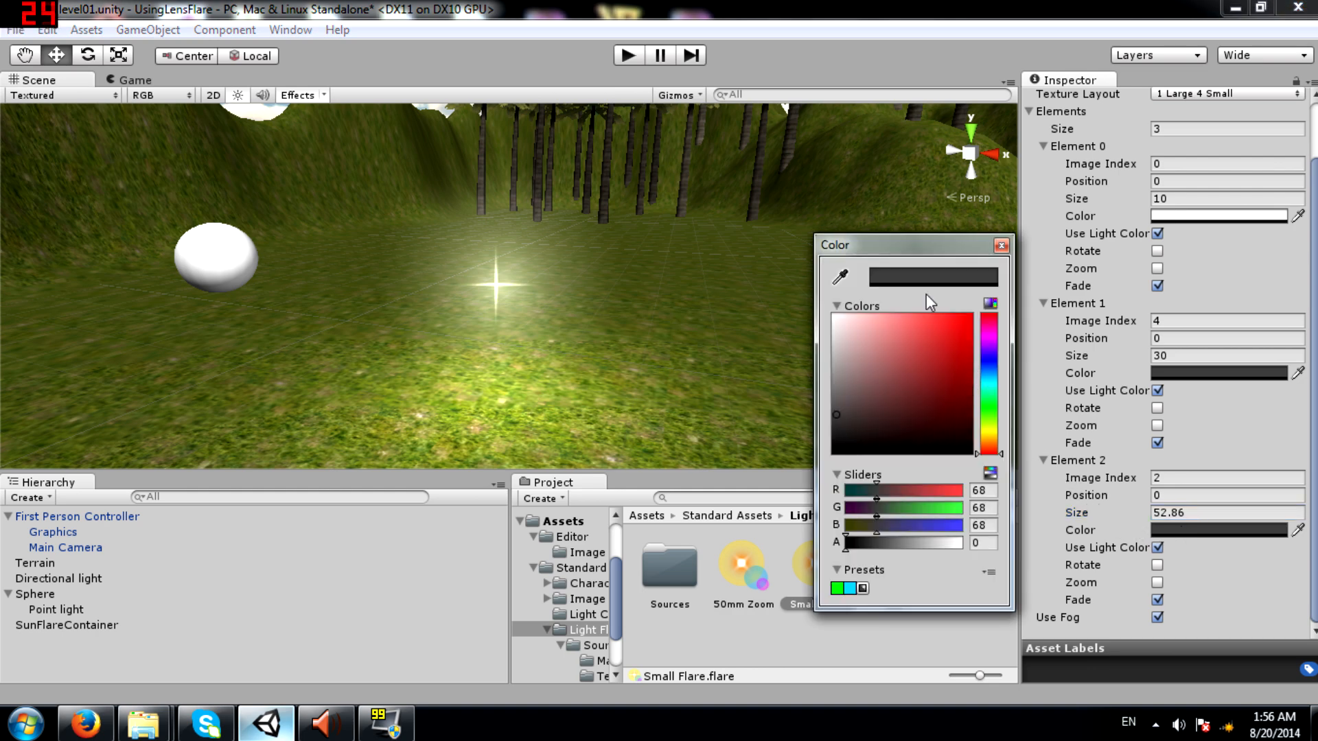
left_click(1157, 547)
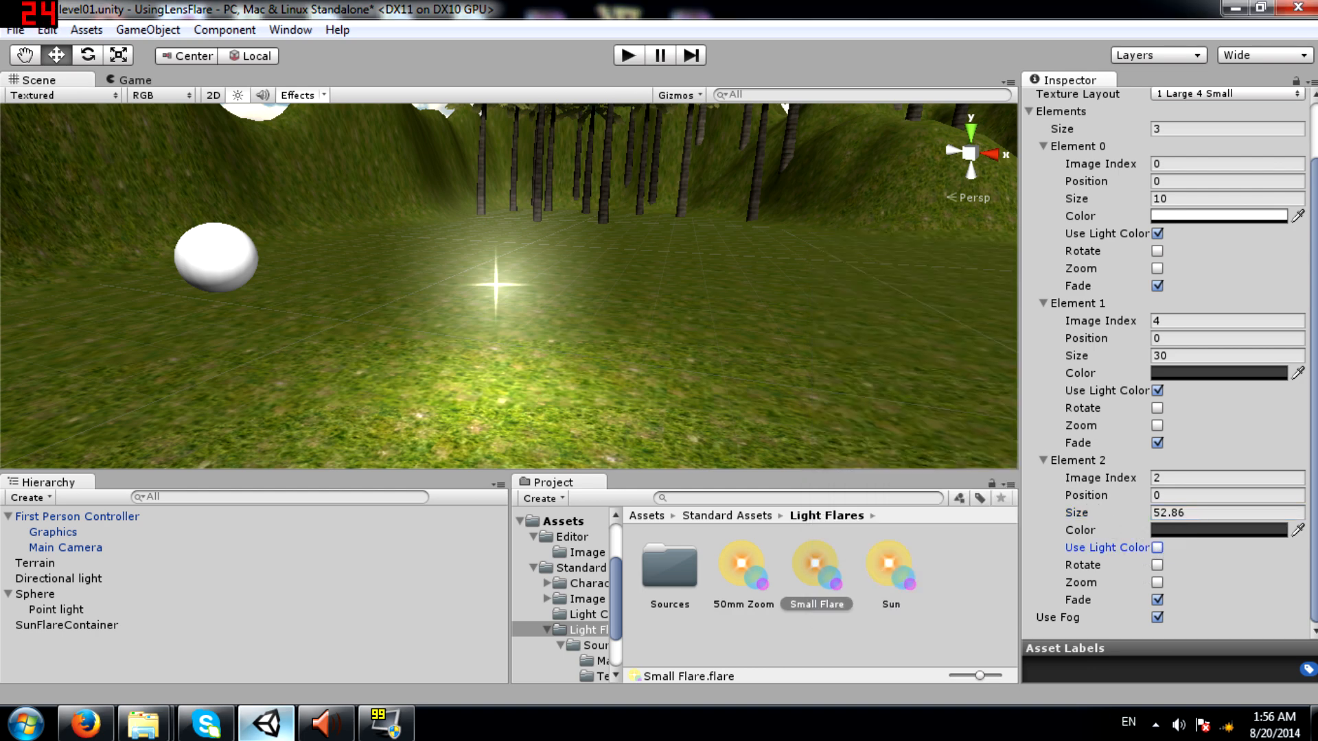
Set Element 2's Color to magenta with RGB values 218, 0, 212.
left_click(1187, 529)
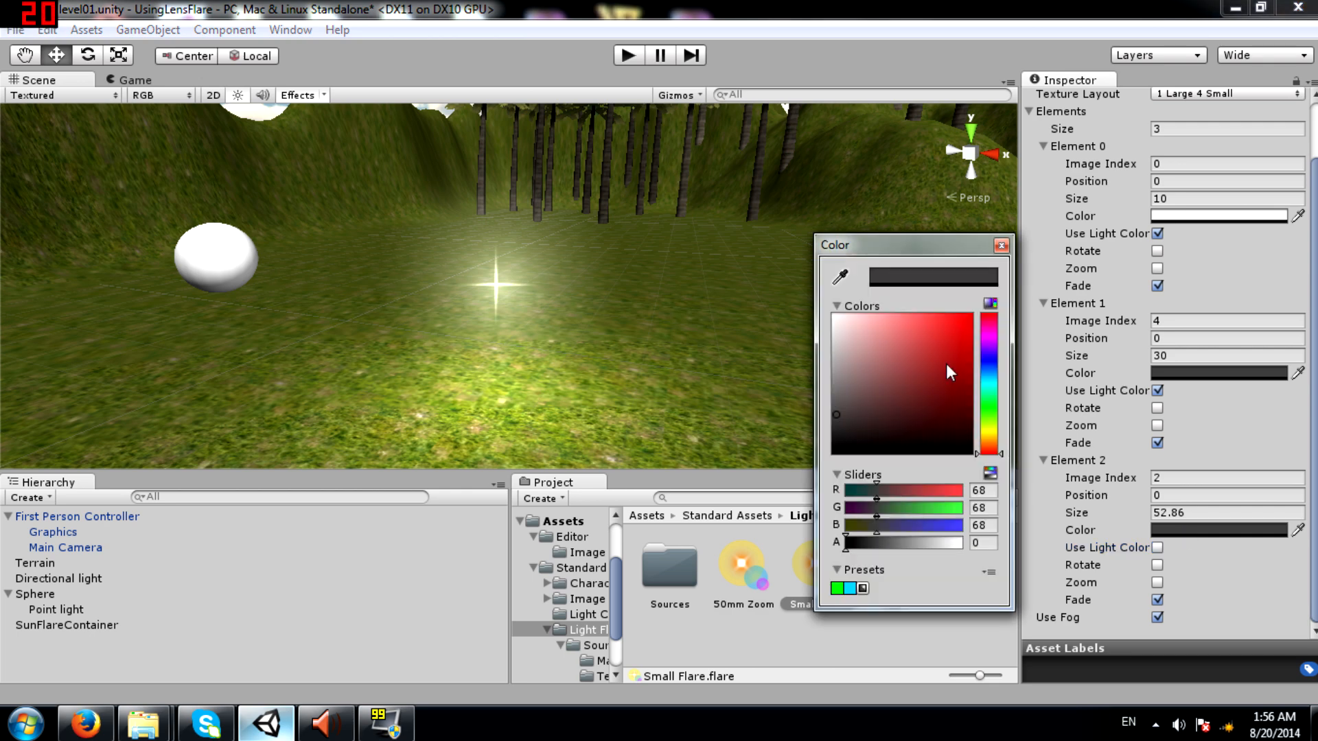
left_click(988, 337)
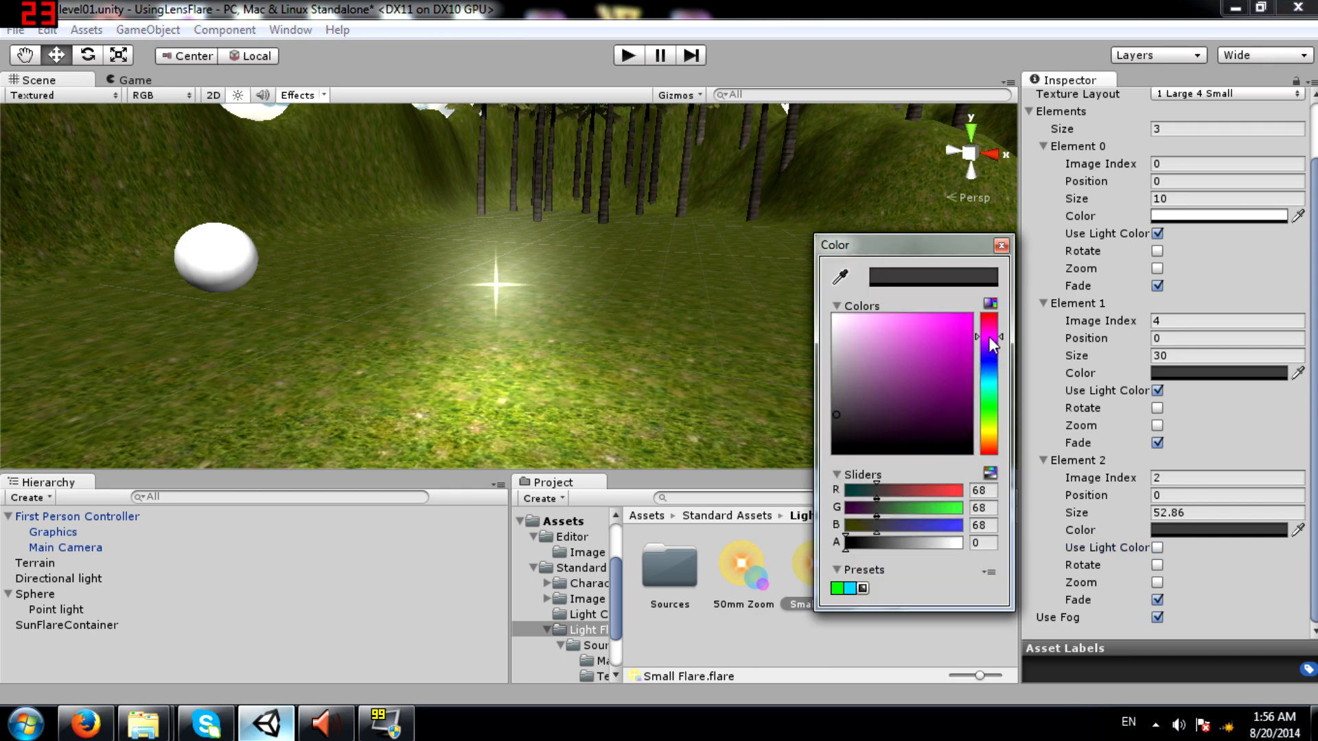
mouse_move(940, 322)
left_mouse_down()
mouse_move(954, 324)
mouse_move(895, 376)
mouse_move(944, 322)
mouse_move(931, 335)
mouse_move(977, 339)
left_mouse_up()
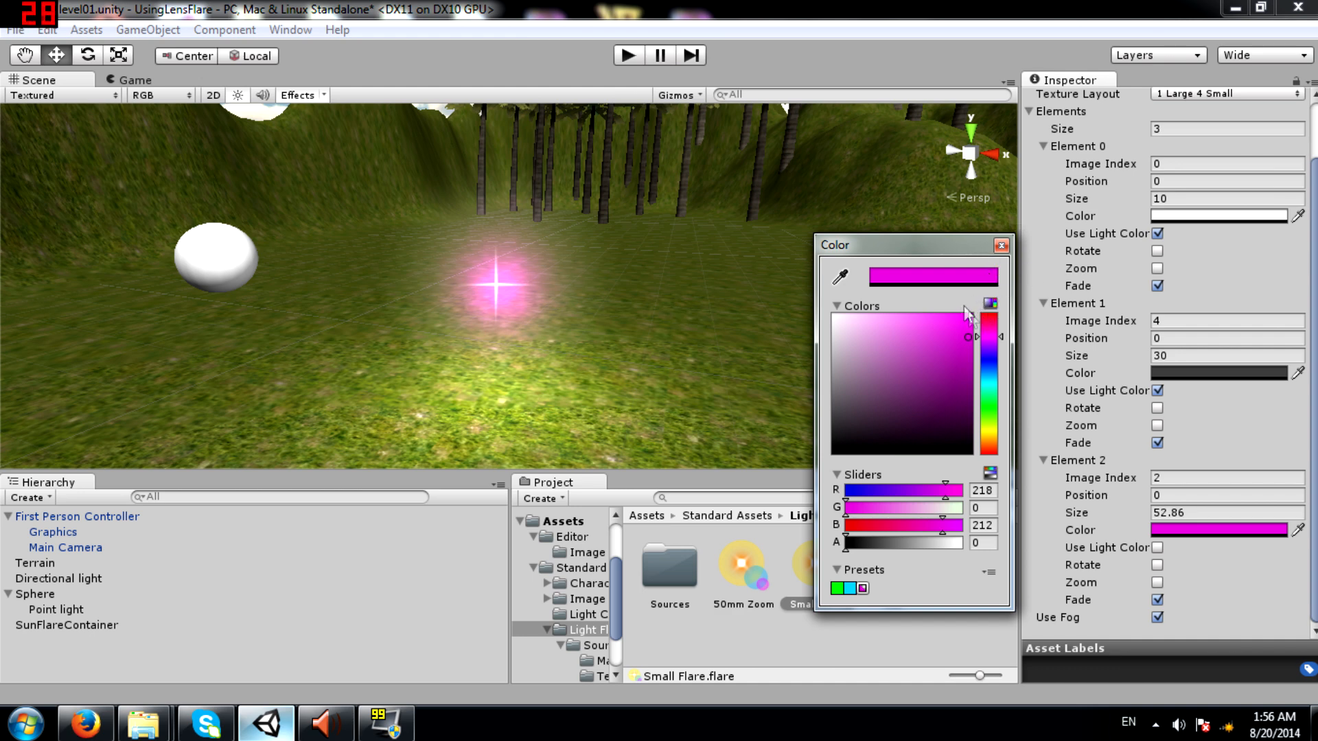
left_click(1001, 245)
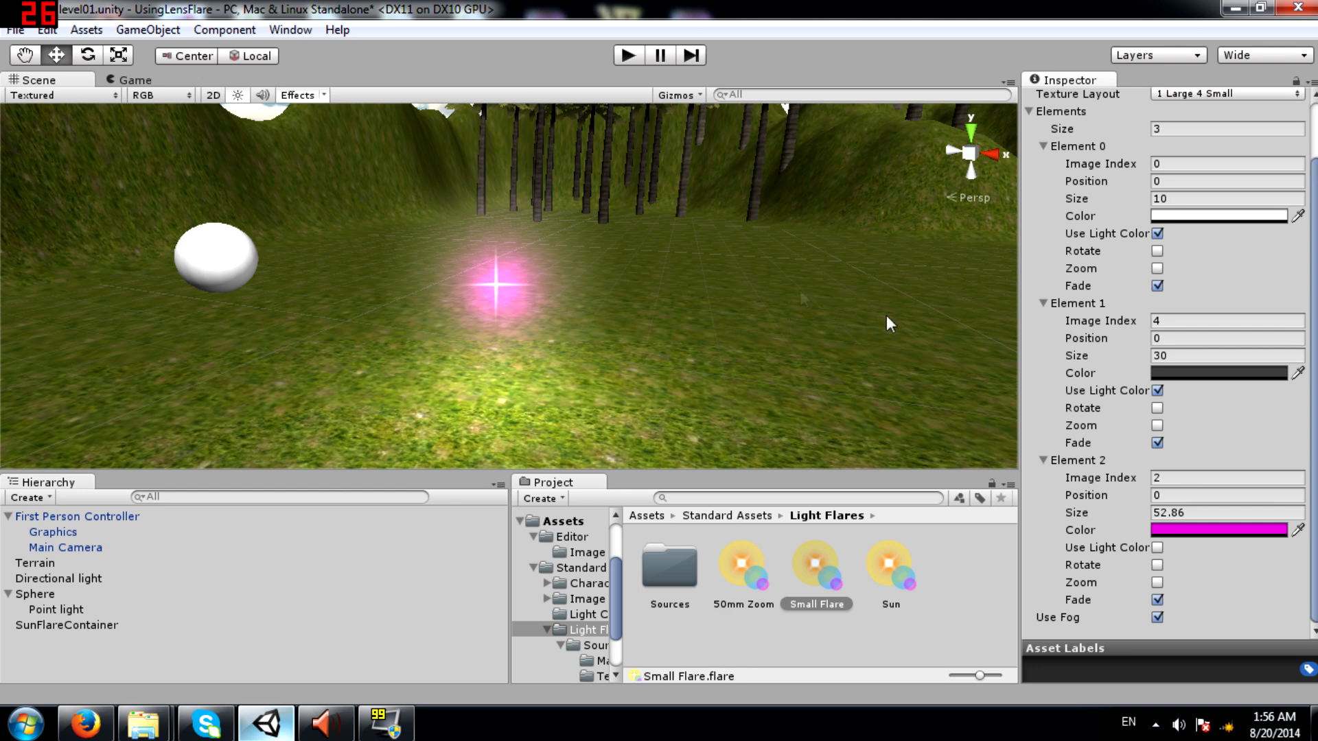
Turn off Use Light Color for Element 1 and set its Color to blue with RGB values 9, 0, 255.
left_click(1157, 390)
left_click(1188, 372)
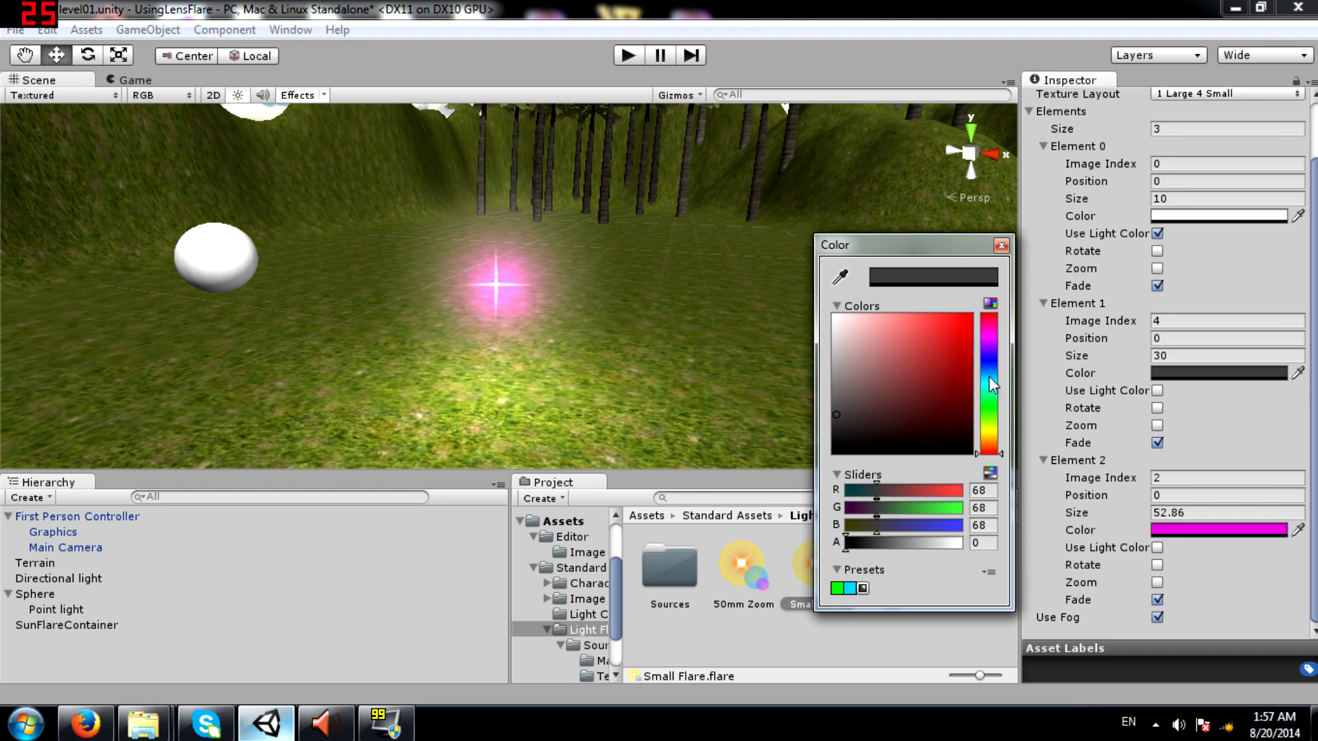
left_click(989, 376)
mouse_move(926, 332)
left_mouse_down()
mouse_move(946, 323)
mouse_move(896, 331)
mouse_move(976, 302)
left_mouse_up()
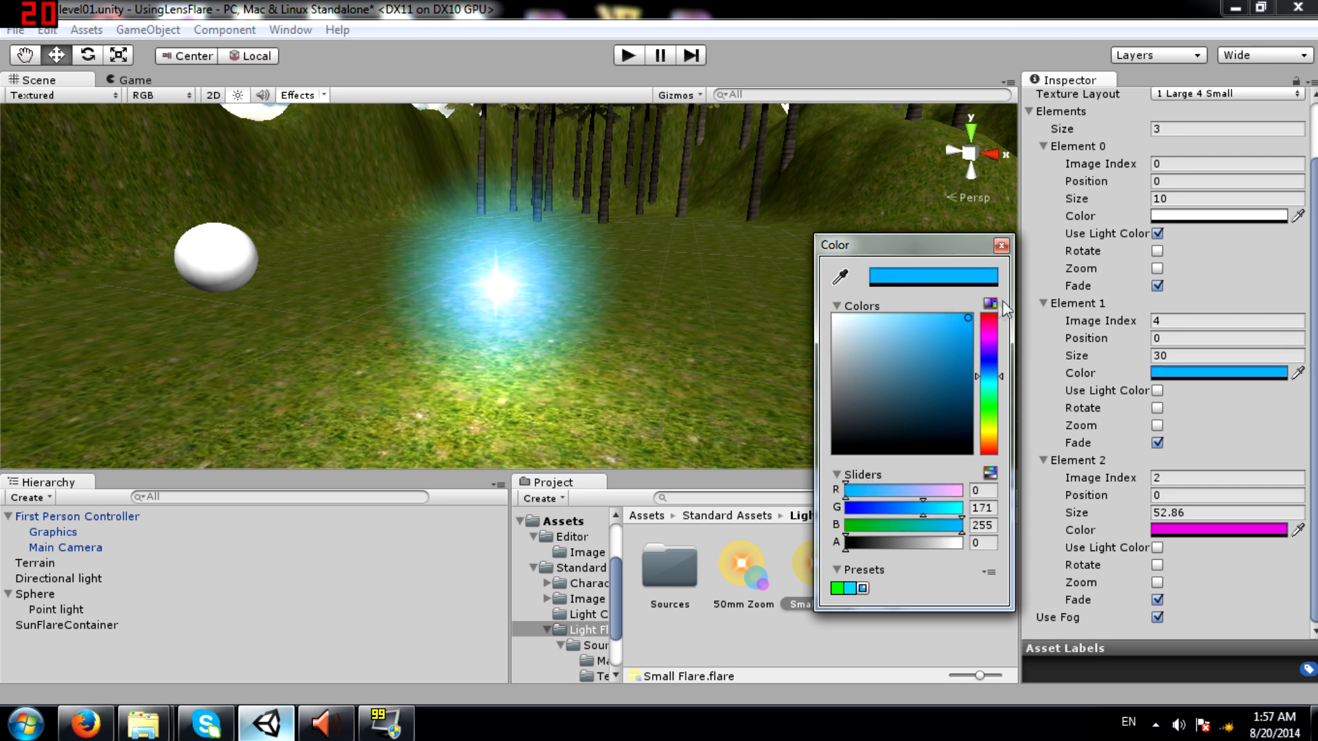
left_click(995, 359)
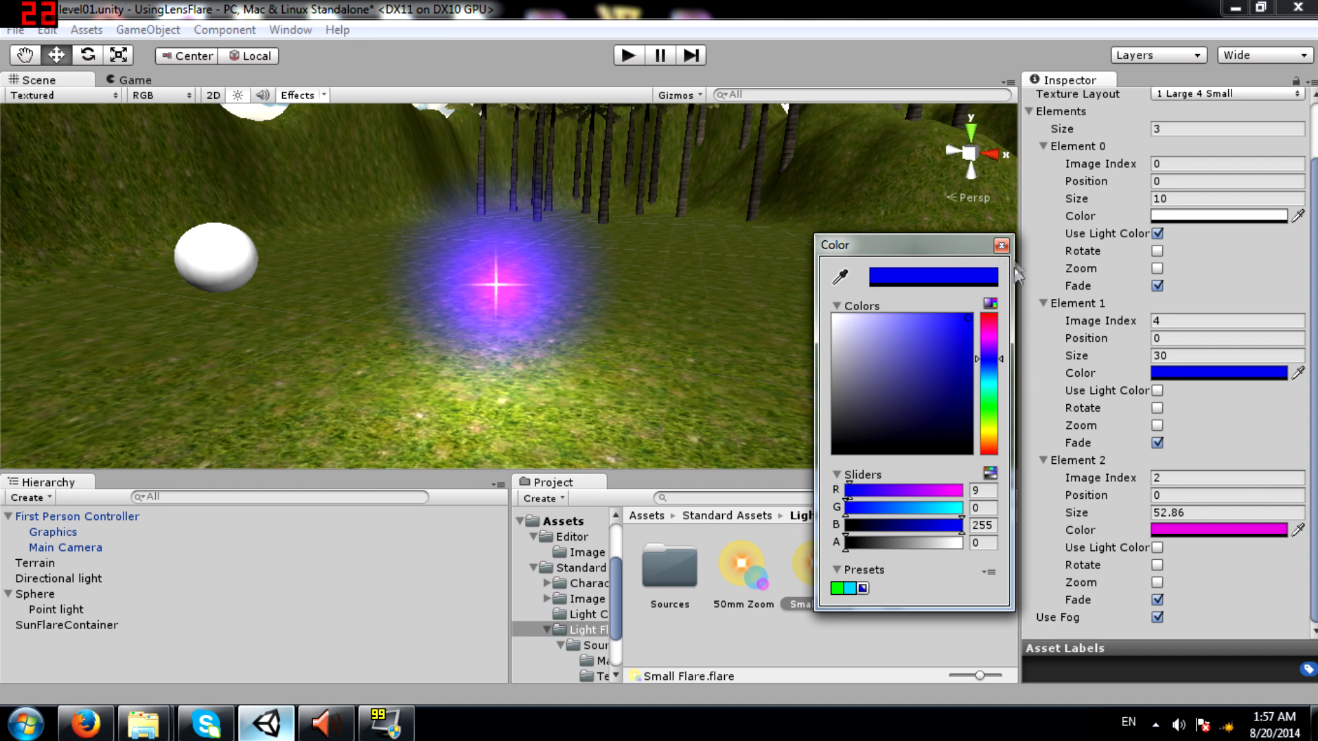
left_click(1001, 245)
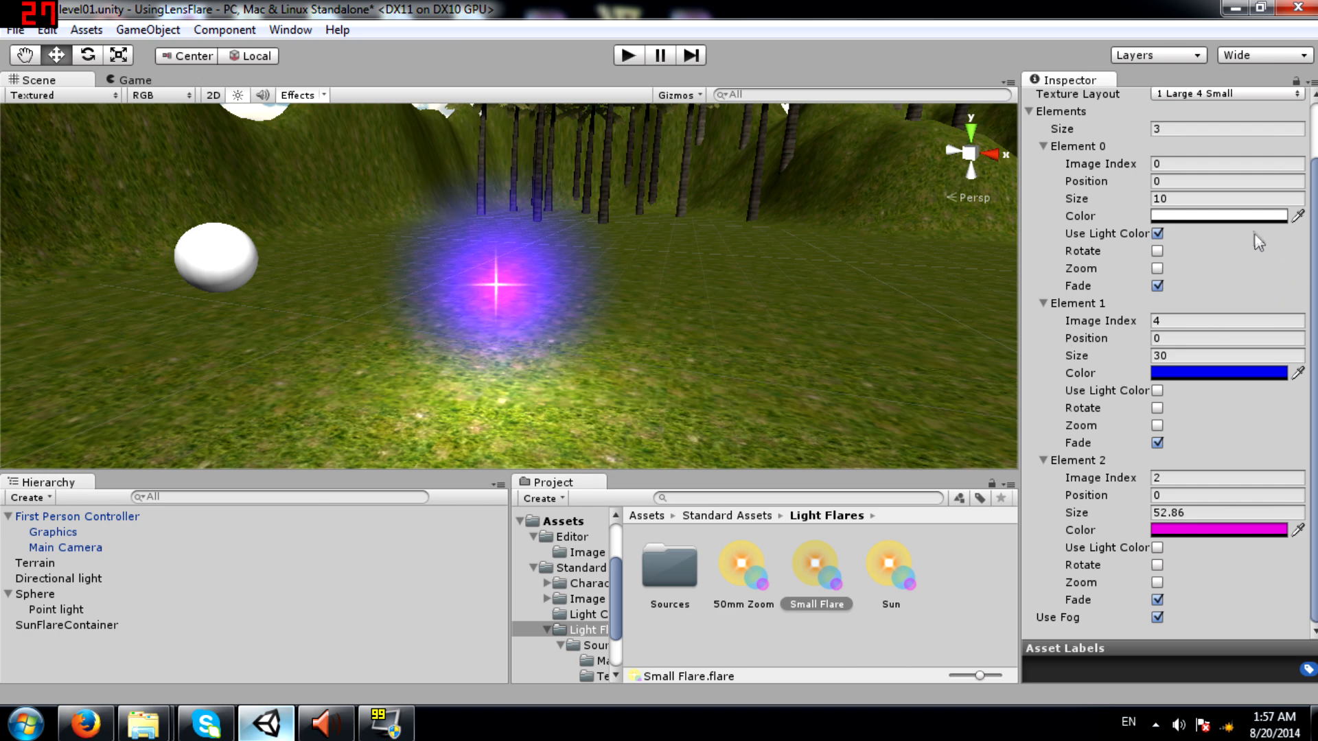
Set Element 0's Color to light blue with RGB values 0, 139, 255 and check the flare in the scene.
left_click(1249, 216)
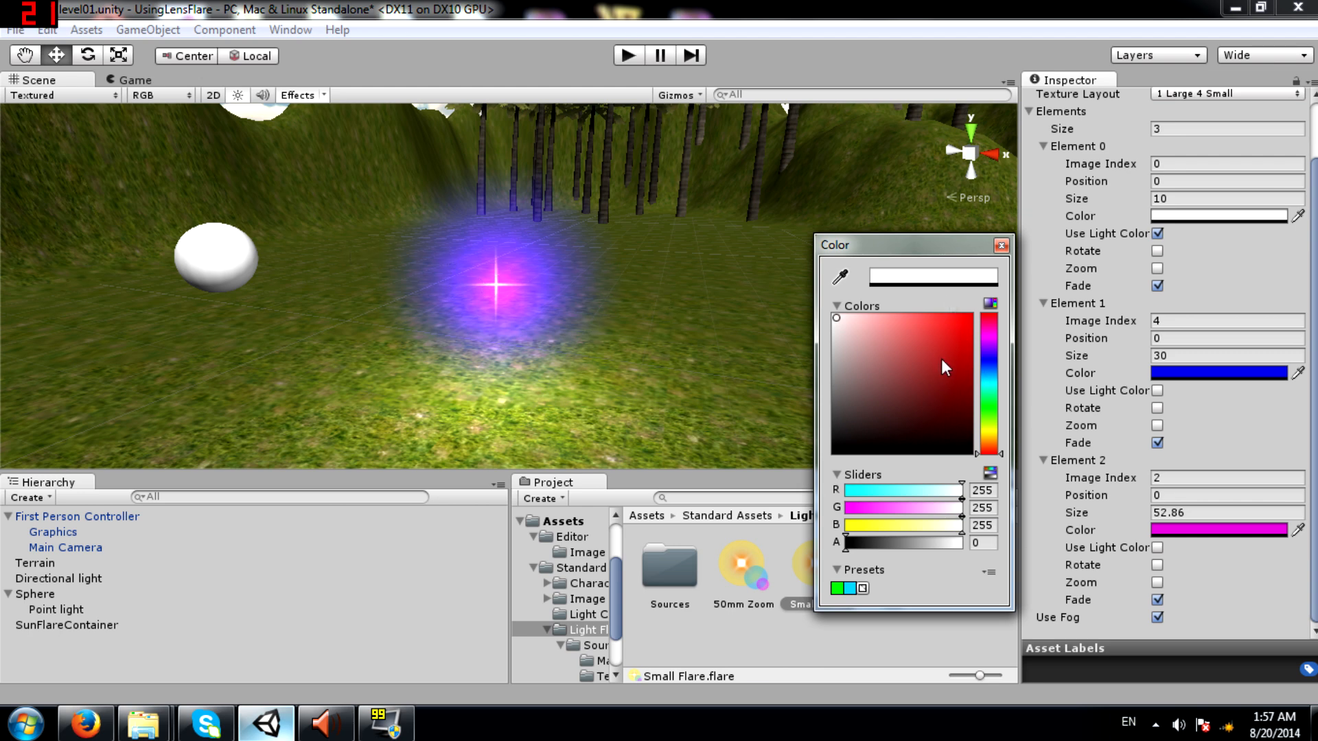
mouse_move(954, 353)
left_mouse_down()
mouse_move(950, 323)
mouse_move(975, 289)
left_mouse_up()
mouse_move(992, 410)
left_mouse_down()
mouse_move(1002, 388)
mouse_move(1002, 421)
left_mouse_up()
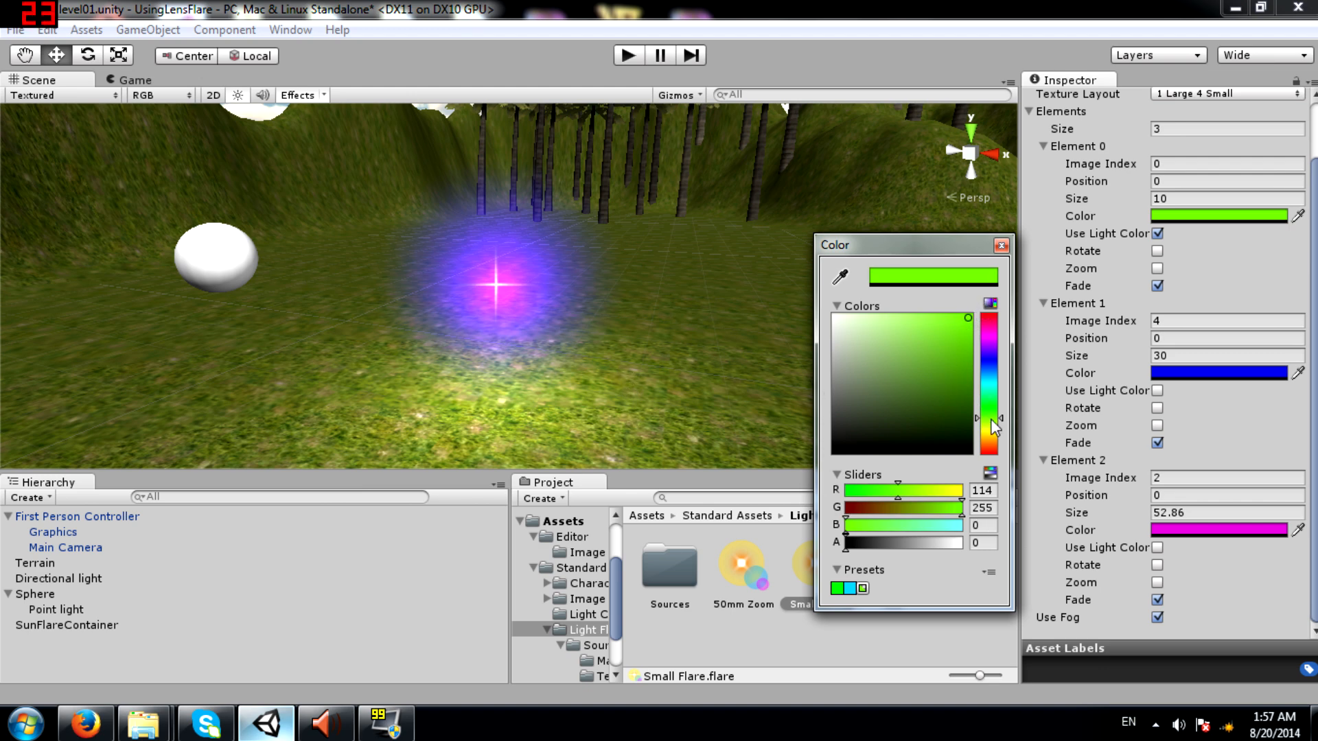
mouse_move(986, 426)
left_mouse_down()
mouse_move(1002, 430)
mouse_move(991, 445)
mouse_move(1002, 359)
mouse_move(1003, 382)
left_mouse_up()
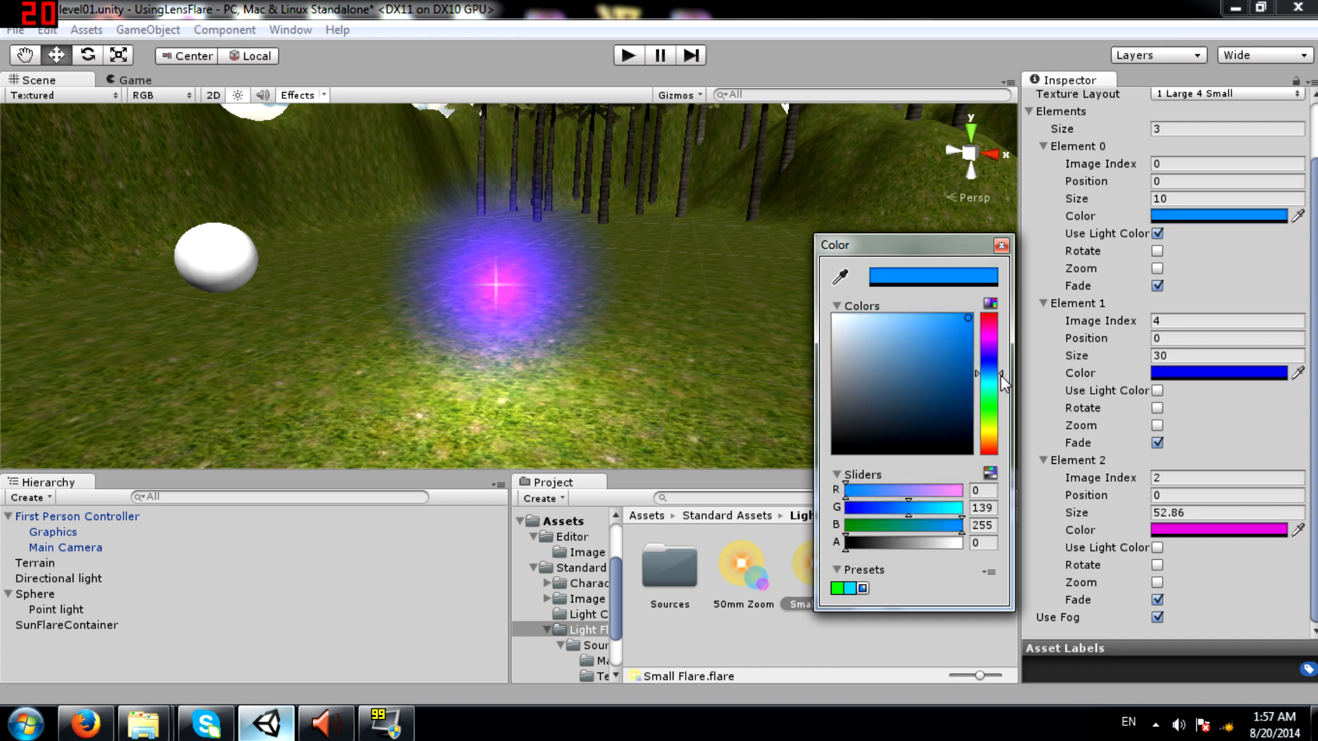
left_click(1006, 247)
right_click_drag(1007, 247, 773, 269)
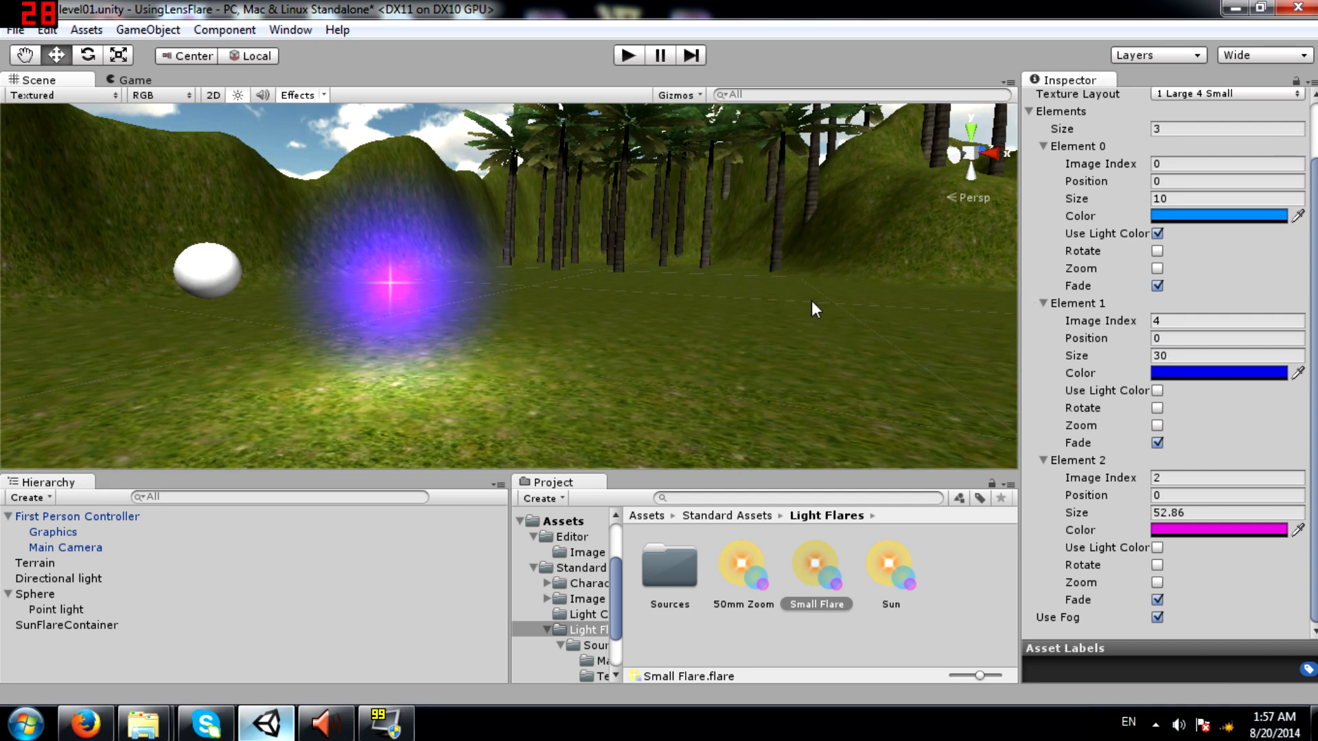
Undo the recent Small Flare edits back through the element colors, Use Light Color changes and the added third element.
key("ctrl+z")
key("ctrl+z")
key("ctrl+z")
key("ctrl+z")
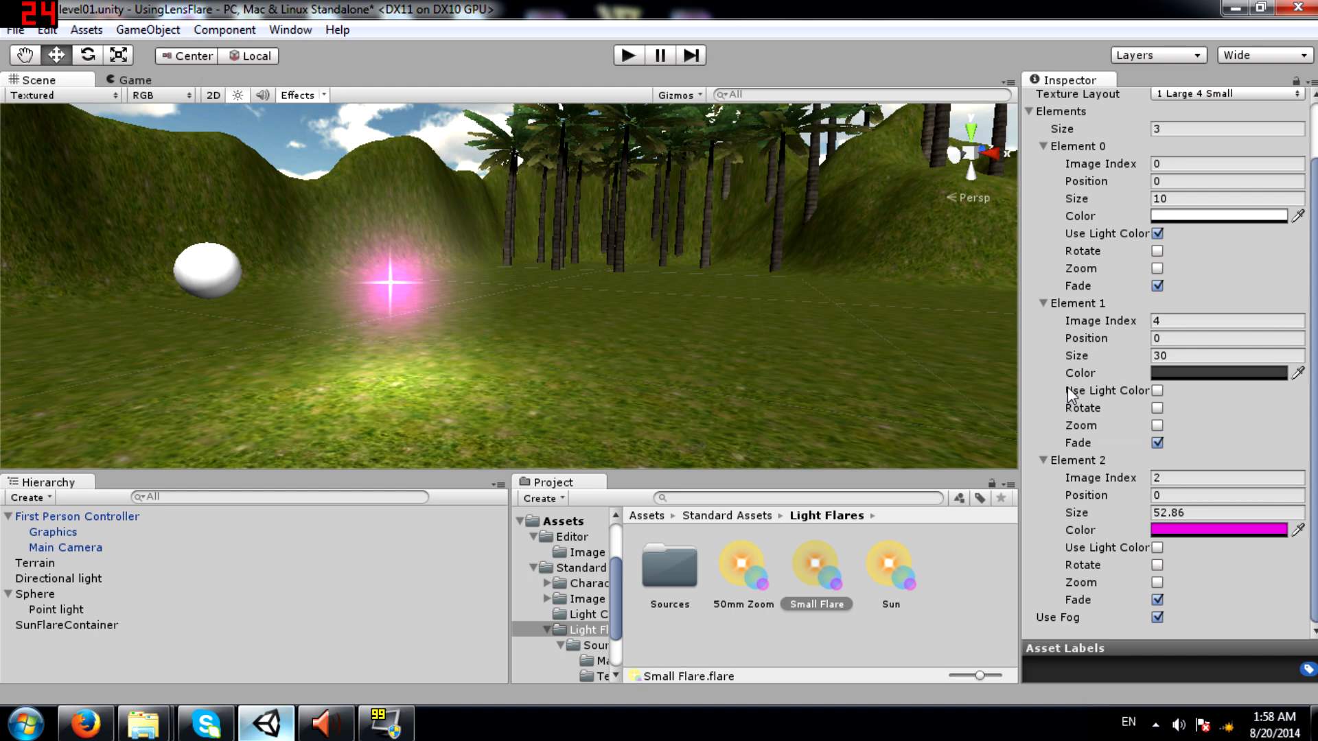
key("ctrl+z")
key("ctrl+z")
key("ctrl+z")
key("ctrl+z")
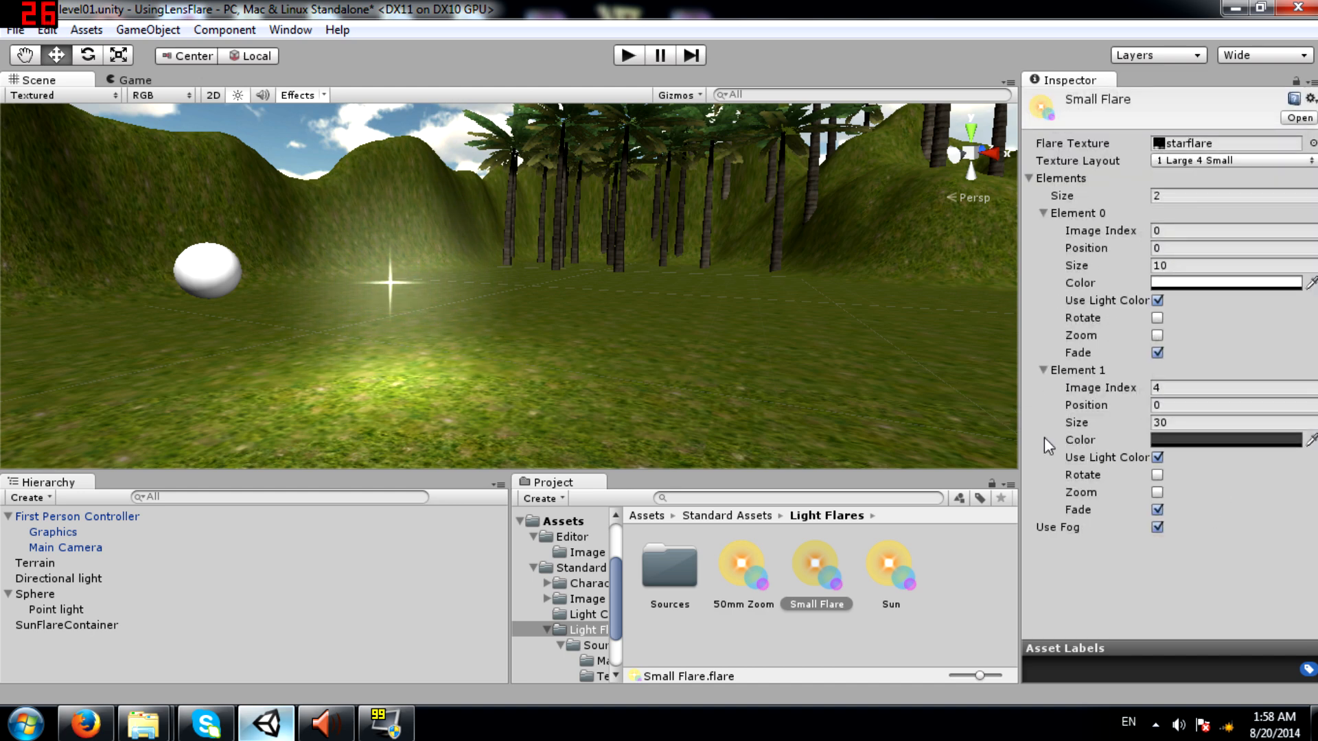
mouse_move(719, 310)
right_mouse_down()
mouse_move(689, 297)
mouse_move(747, 308)
mouse_move(789, 297)
mouse_move(727, 302)
right_mouse_up()
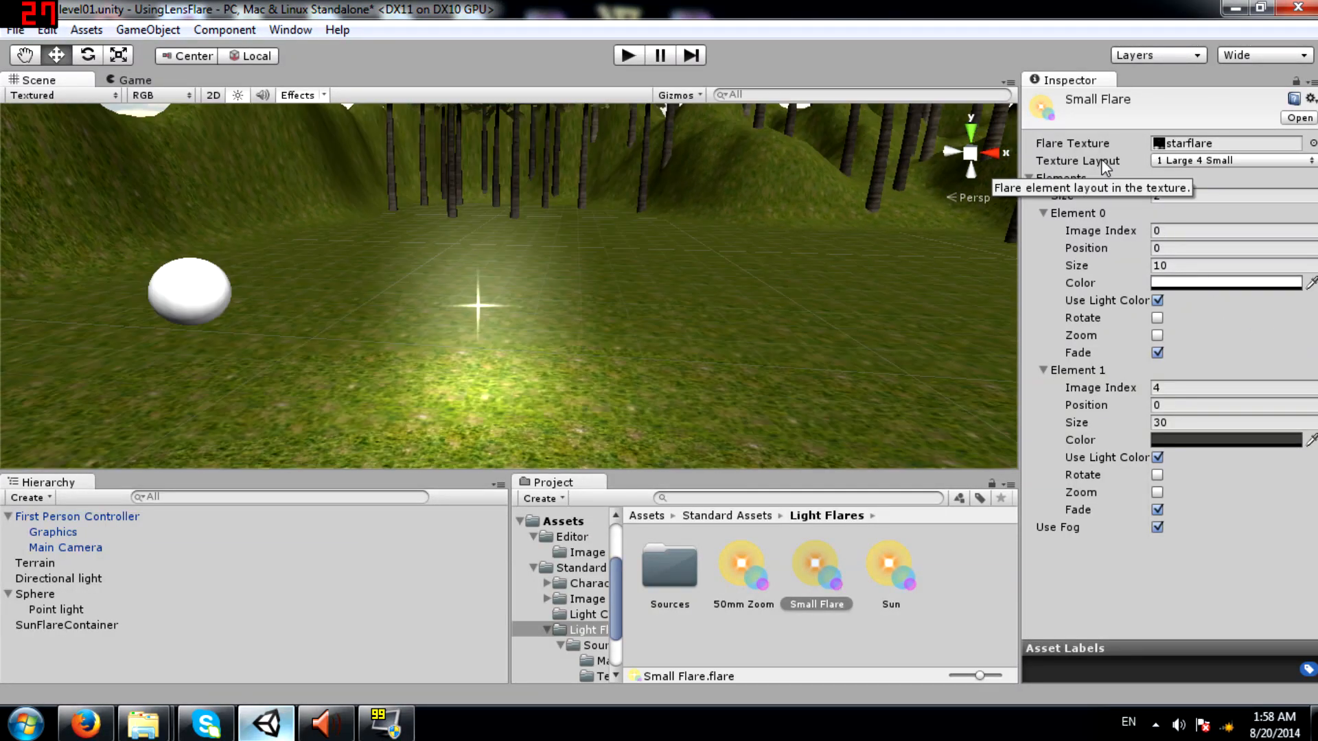
Examine Small Flare's Texture Layout options and the starflare and 50mmflare textures in Light Flares > Sources > Textures.
left_click(1266, 162)
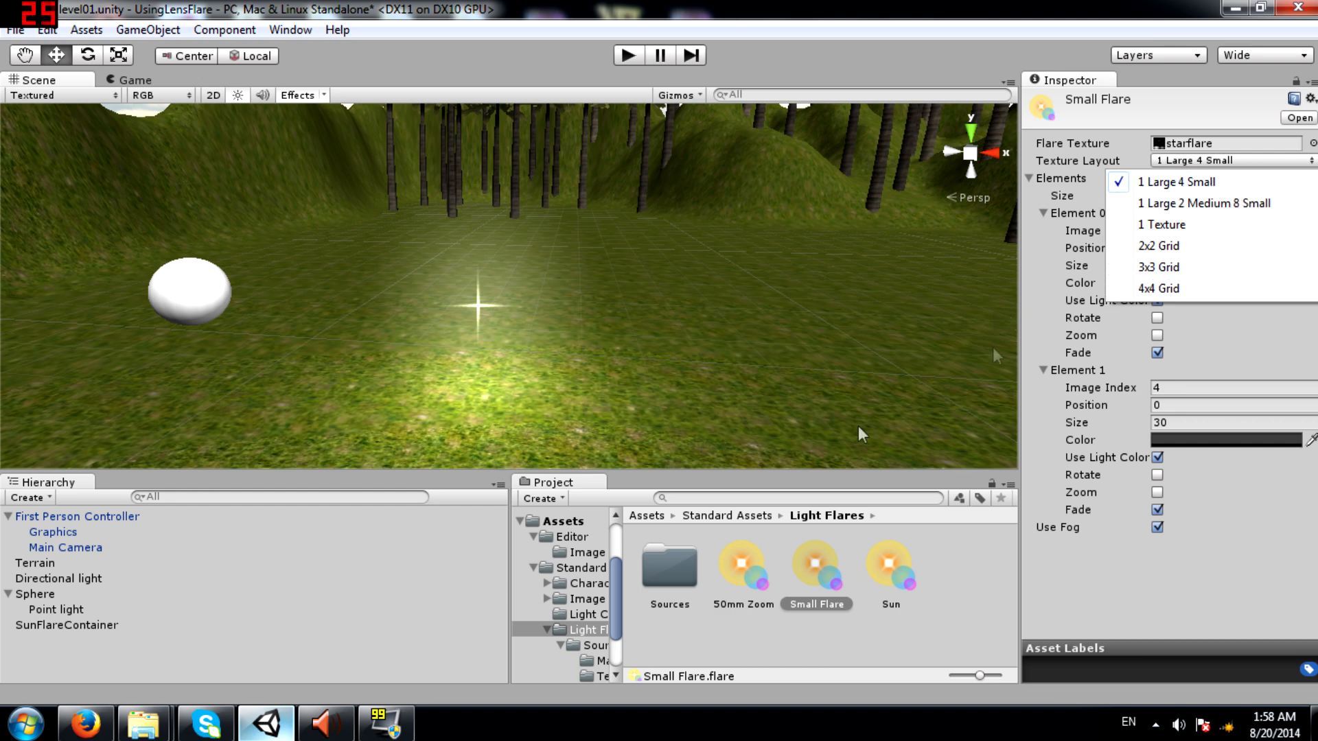
double_click(670, 570)
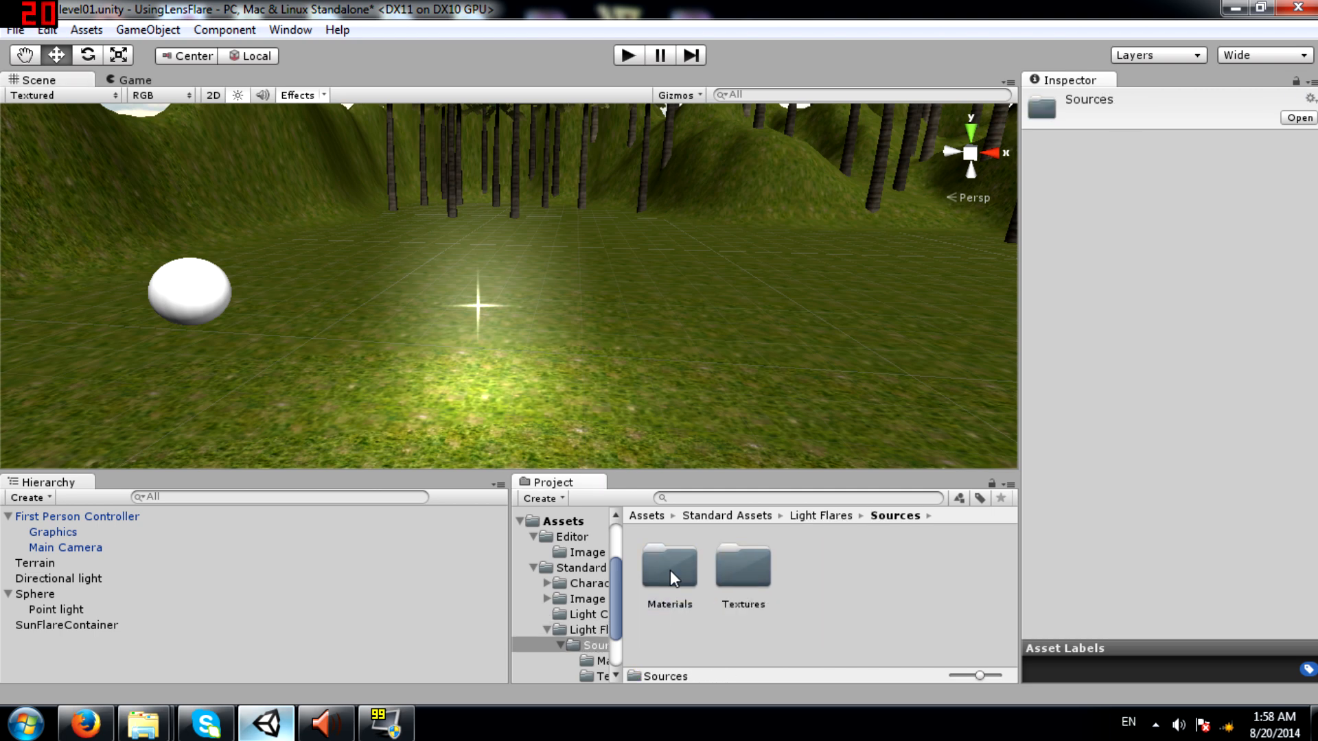
double_click(755, 576)
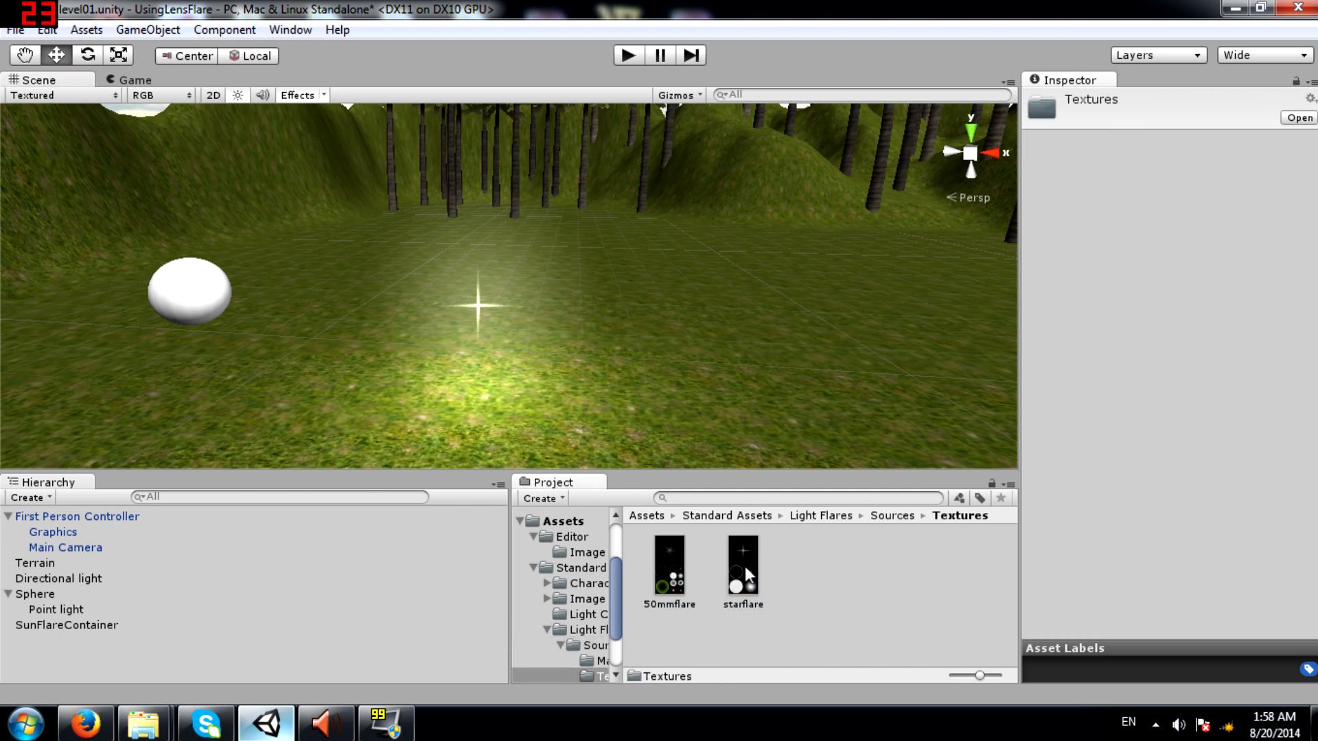
left_click(745, 573)
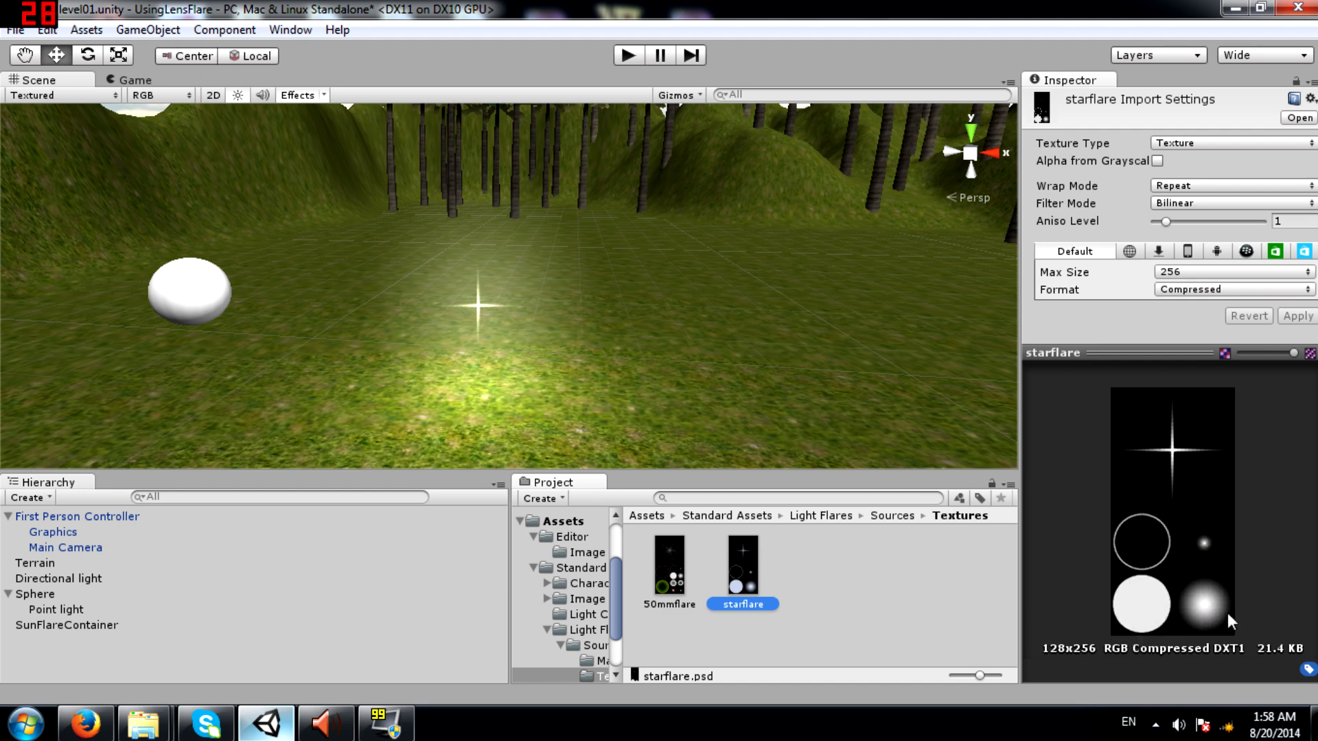
left_click(659, 567)
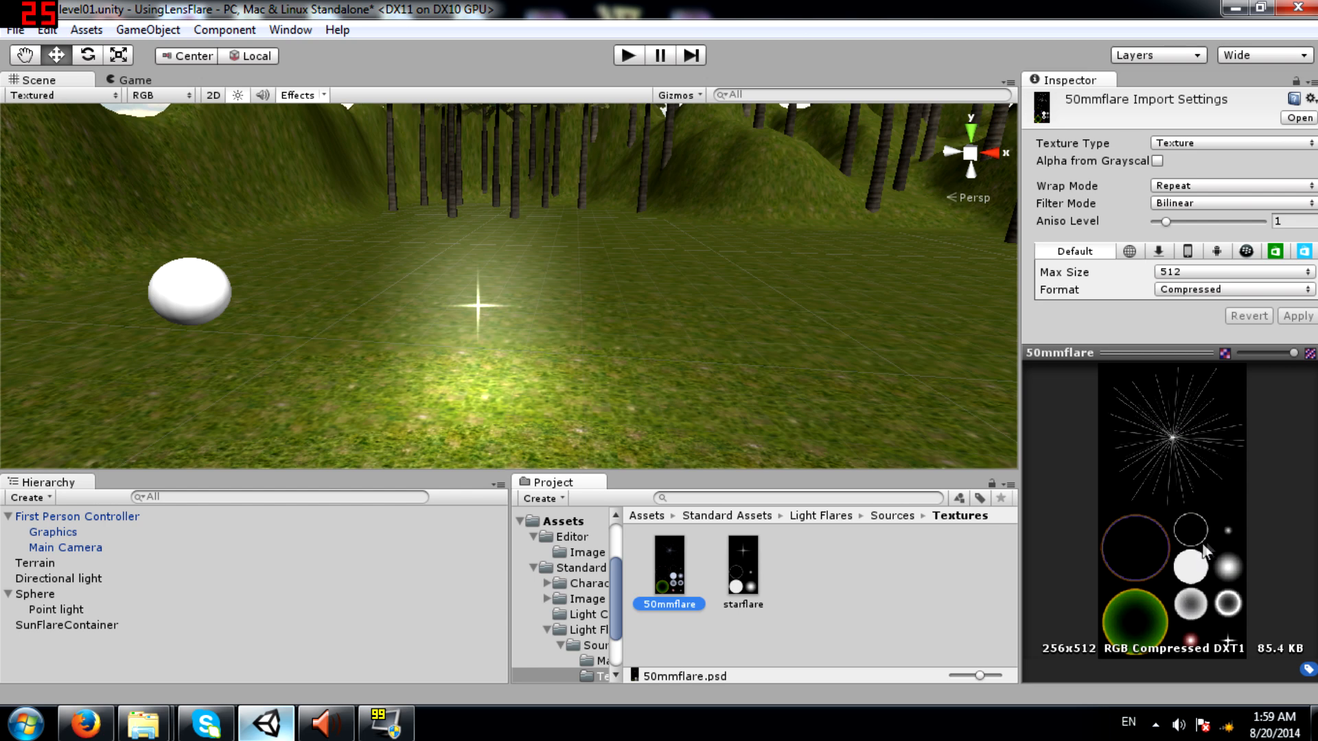
Compare the 50mm Zoom and Small Flare assets' settings and review the Texture Layout choices for Small Flare.
left_click(588, 629)
left_click(743, 571)
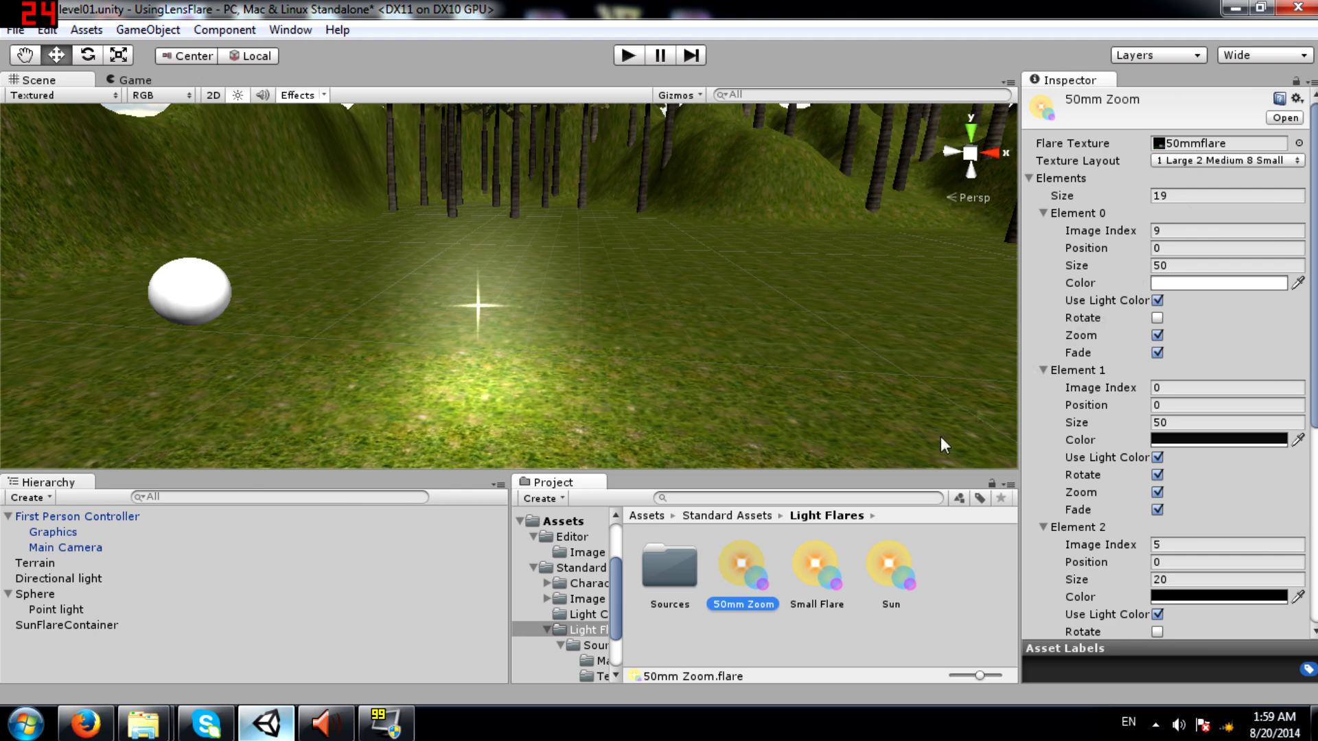
left_click(809, 573)
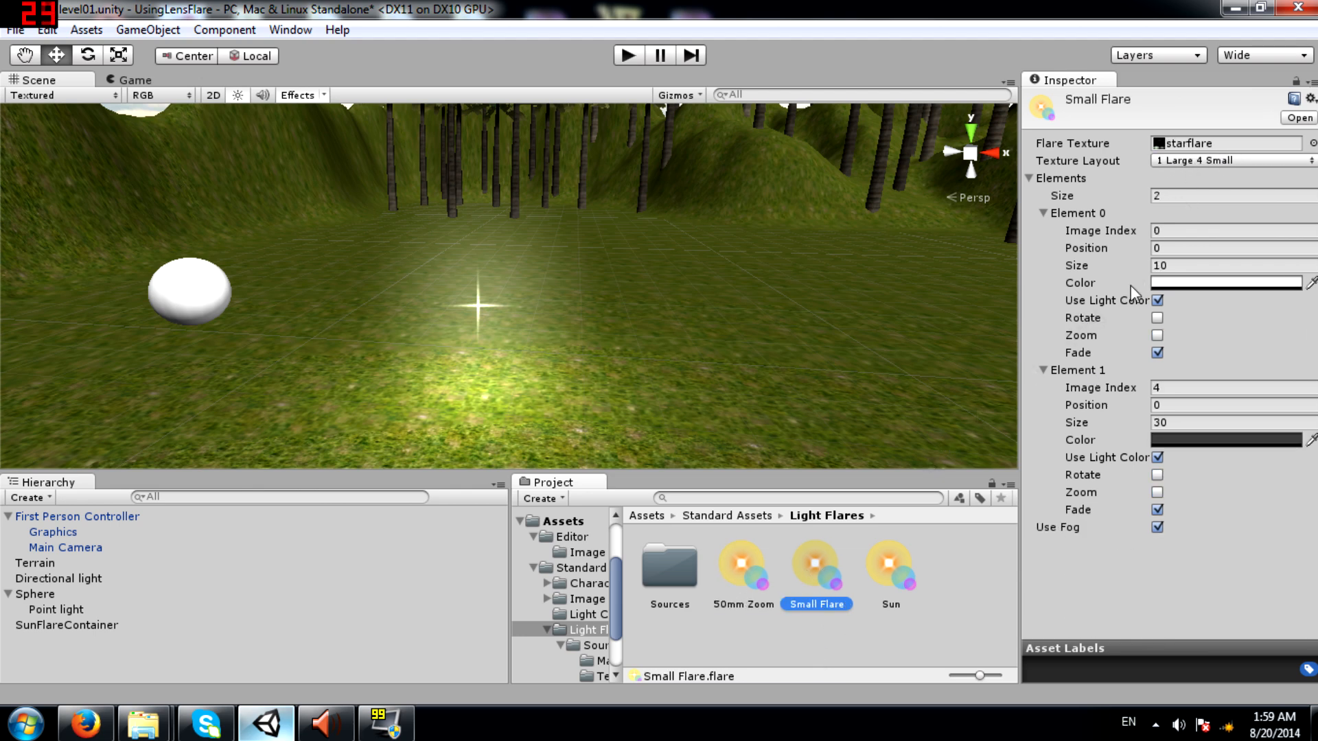
left_click(1189, 162)
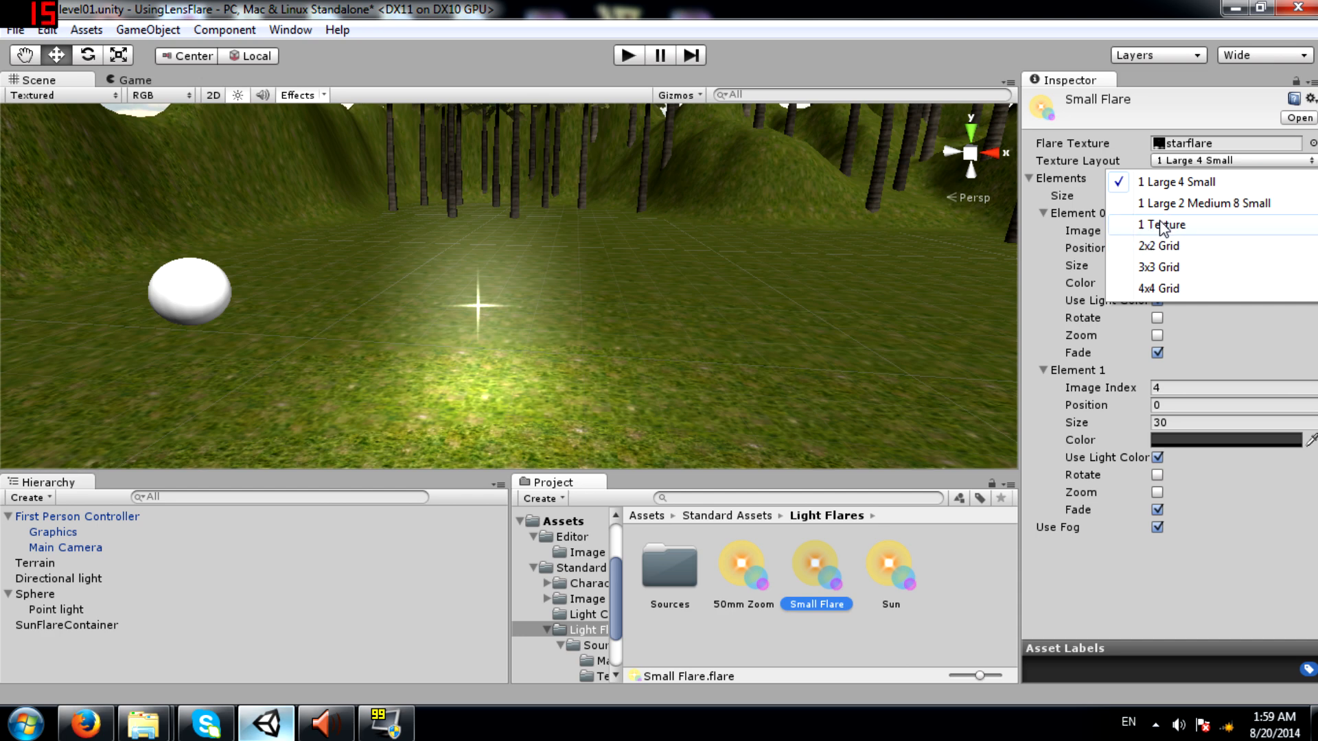
left_click(1135, 601)
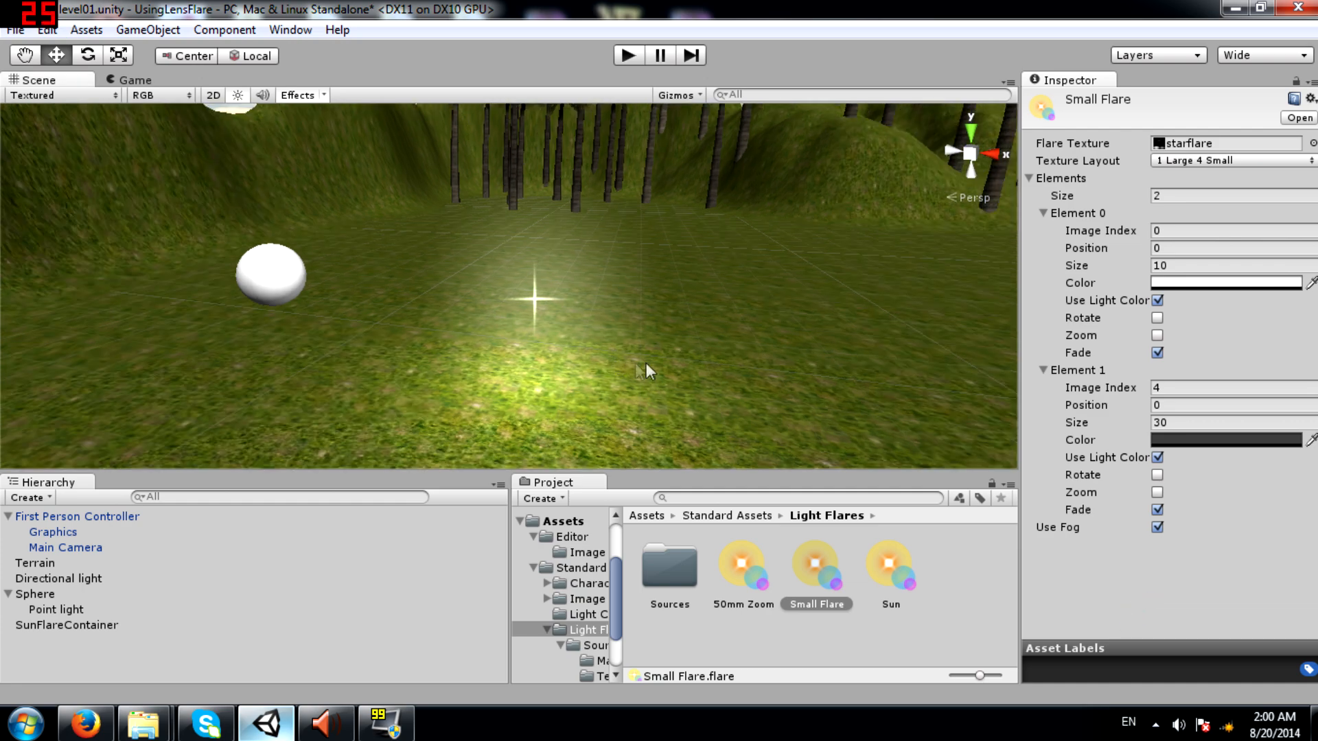
Inspect the 50mm Zoom flare asset's settings and look up at the sun's flare in the sky.
left_click_drag(660, 350, 728, 332, "alt")
left_click(753, 561)
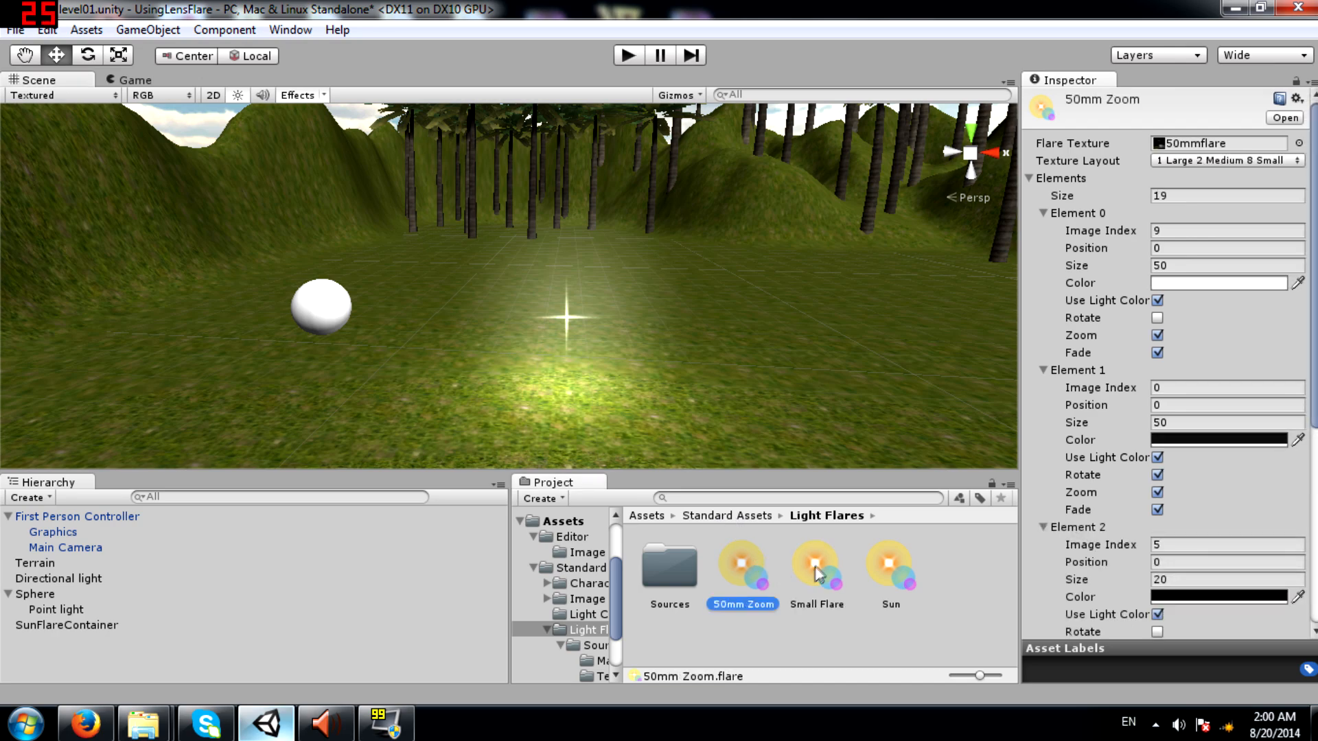
left_click_drag(634, 302, 871, 56, "alt")
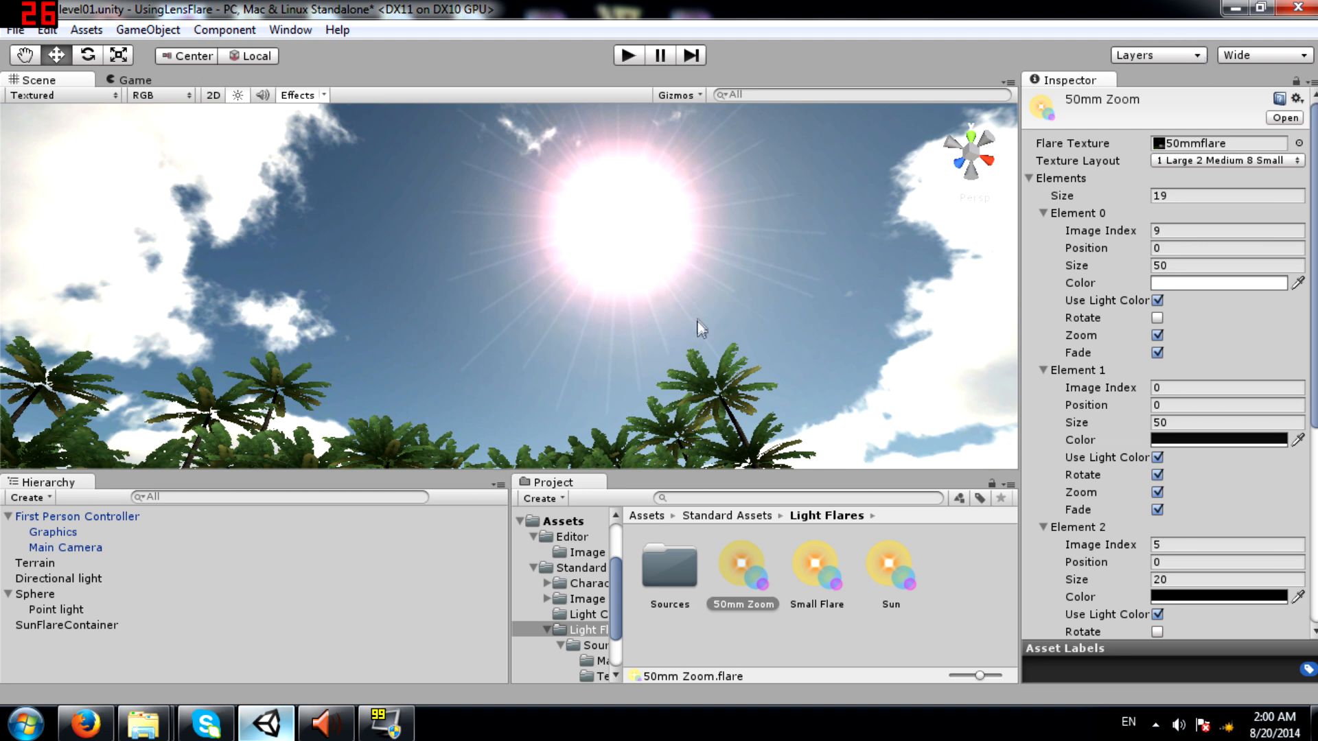
right_click_drag(769, 200, 775, 204)
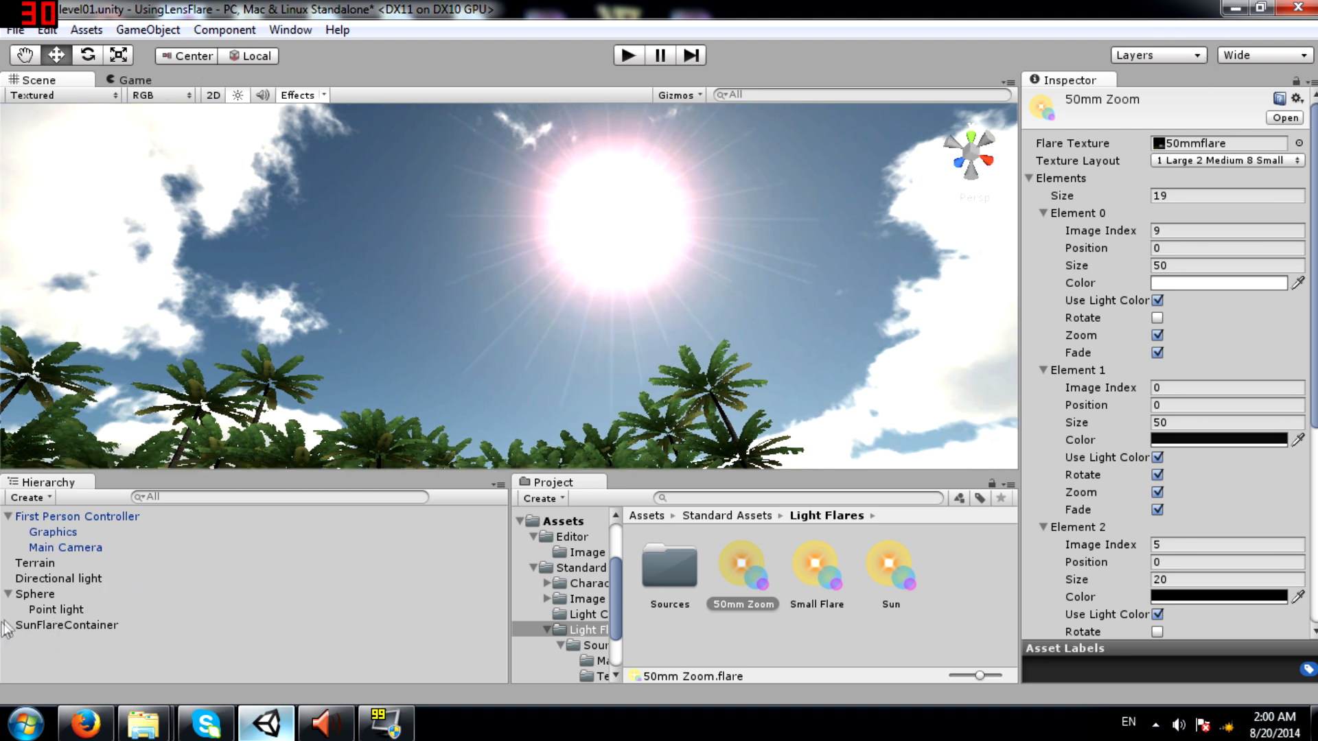
Set the Lens Flare component's Flare on SunFlareContainer to 50mm Zoom and check it in the sky.
left_click(56, 609)
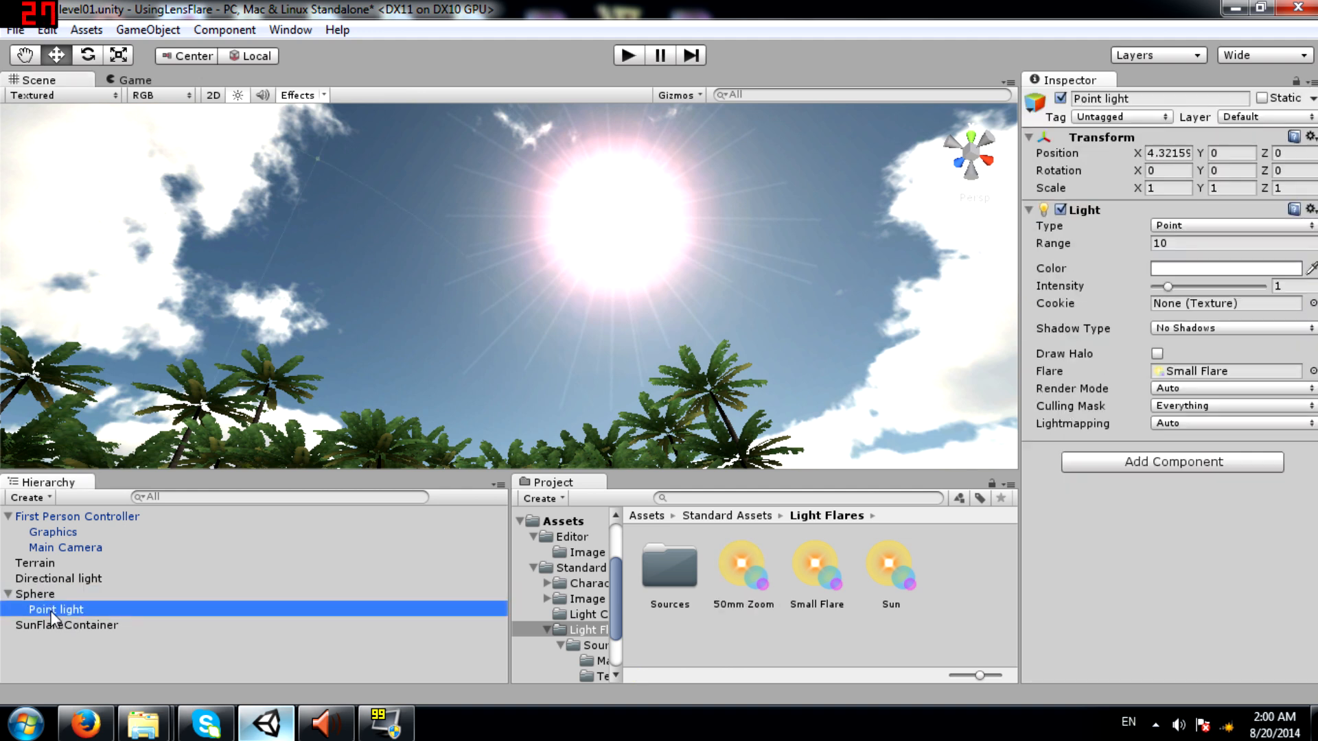
left_click(69, 624)
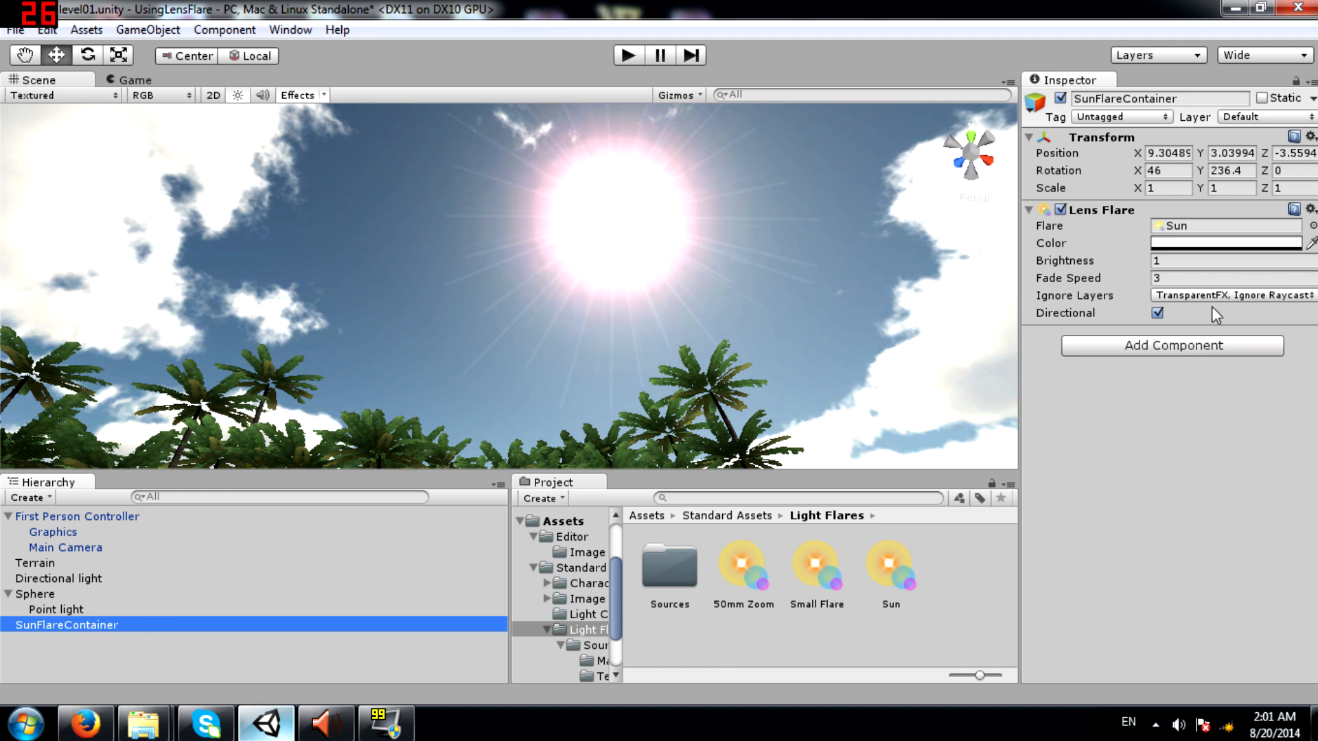
left_click(1312, 226)
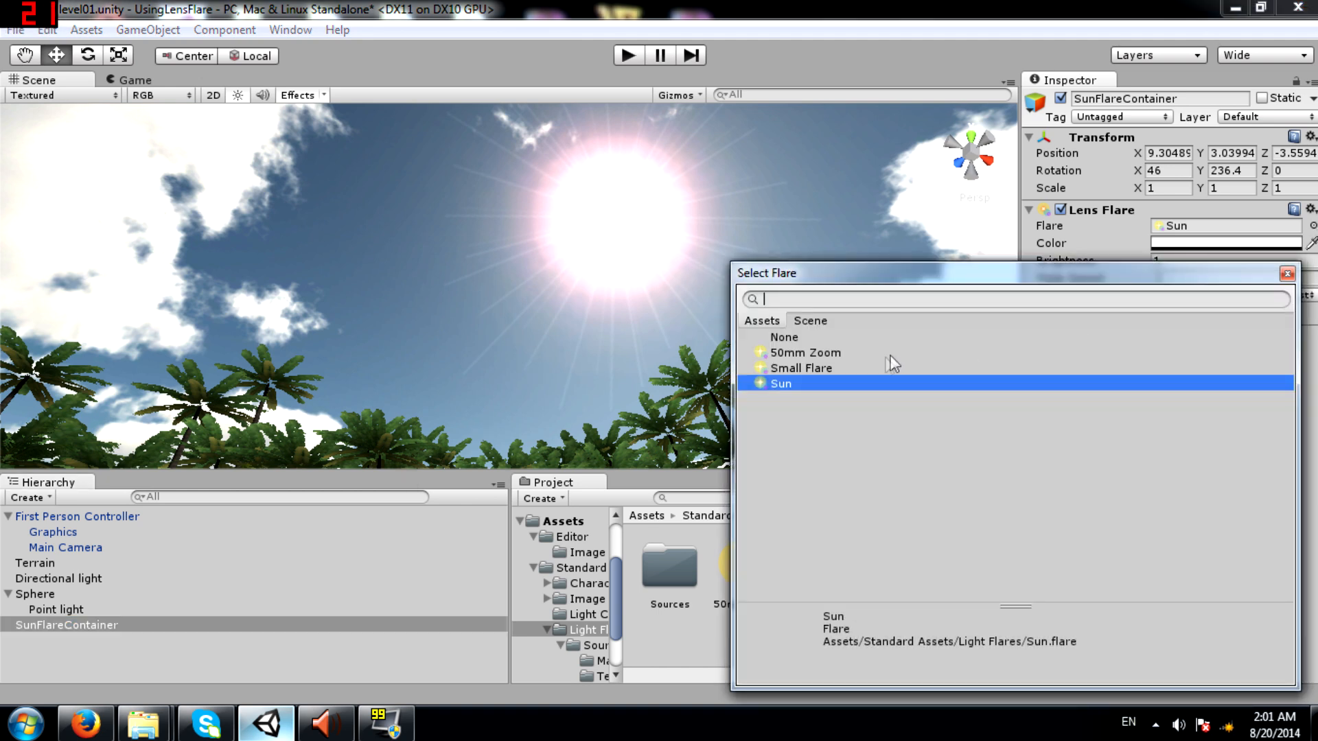
left_click(841, 353)
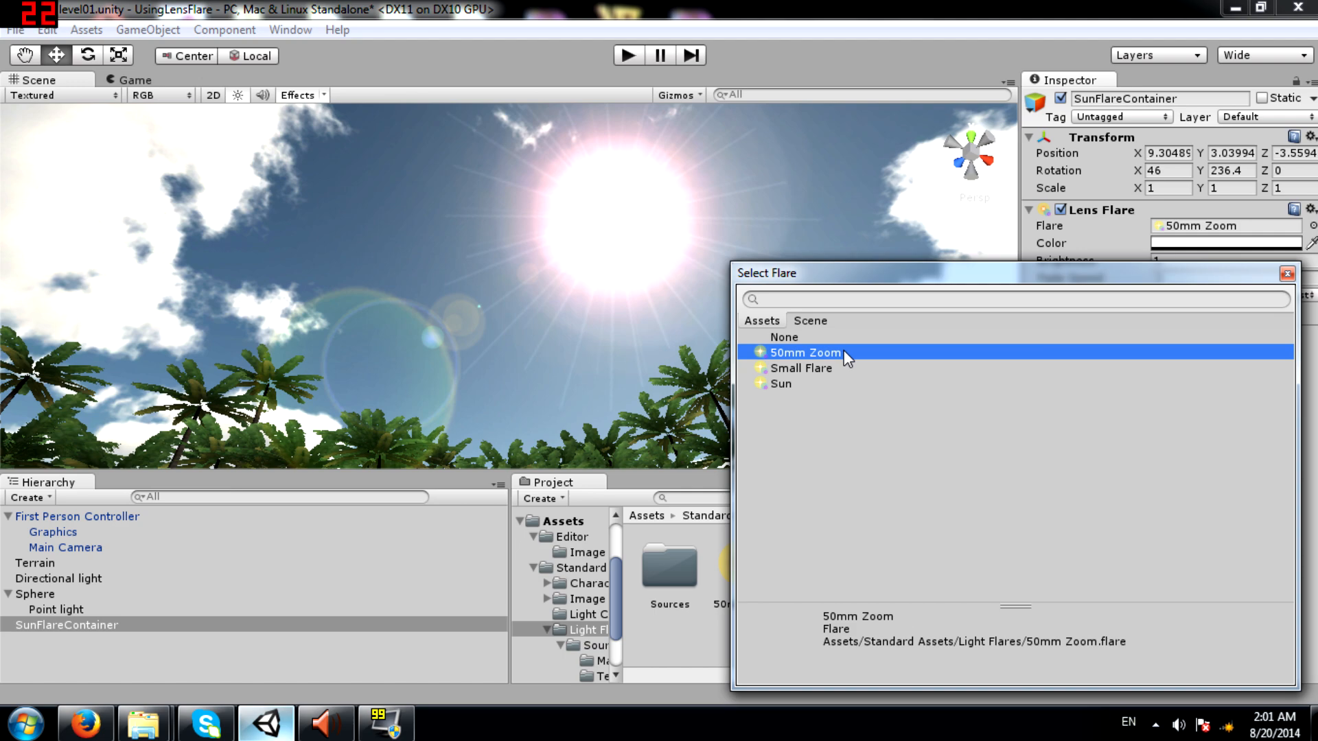
left_click(1287, 274)
right_click_drag(610, 254, 833, 232)
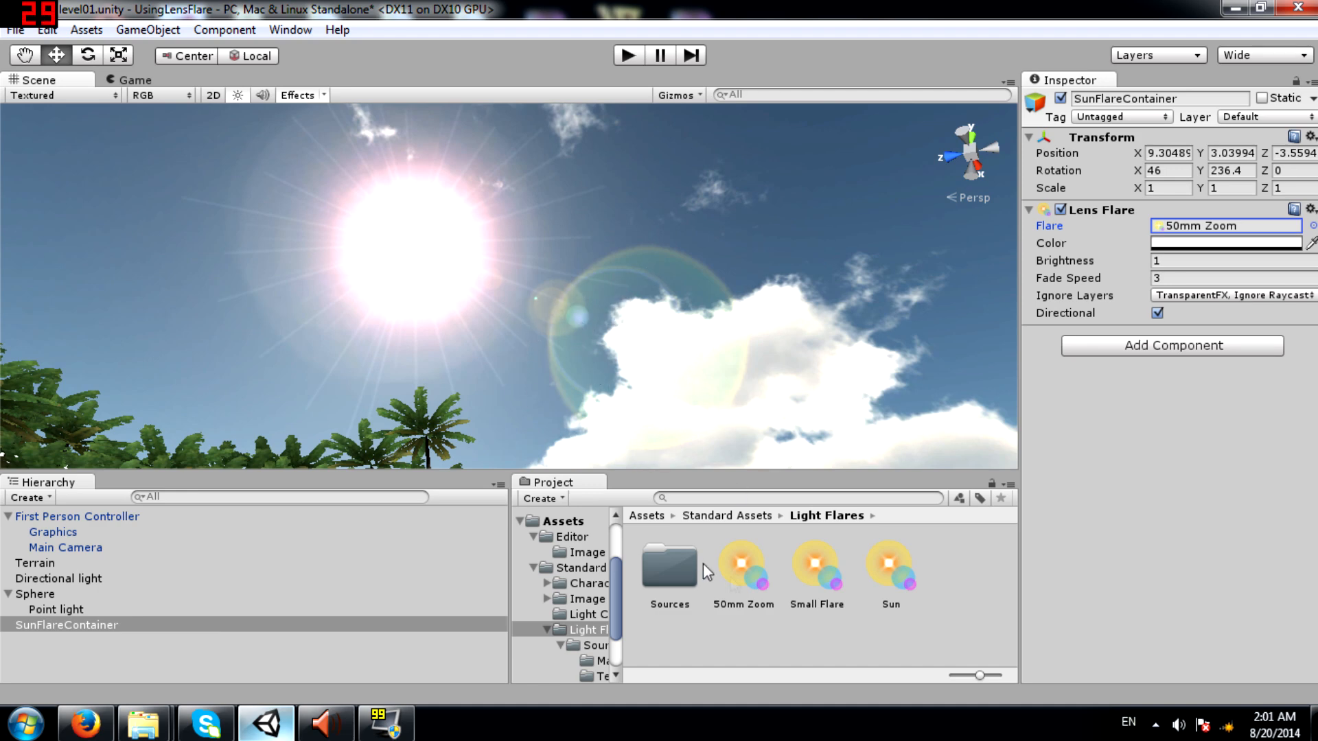
Examine the 50mmflare texture in the Textures folder of the Light Flares sources.
left_click(747, 559)
left_click(659, 571)
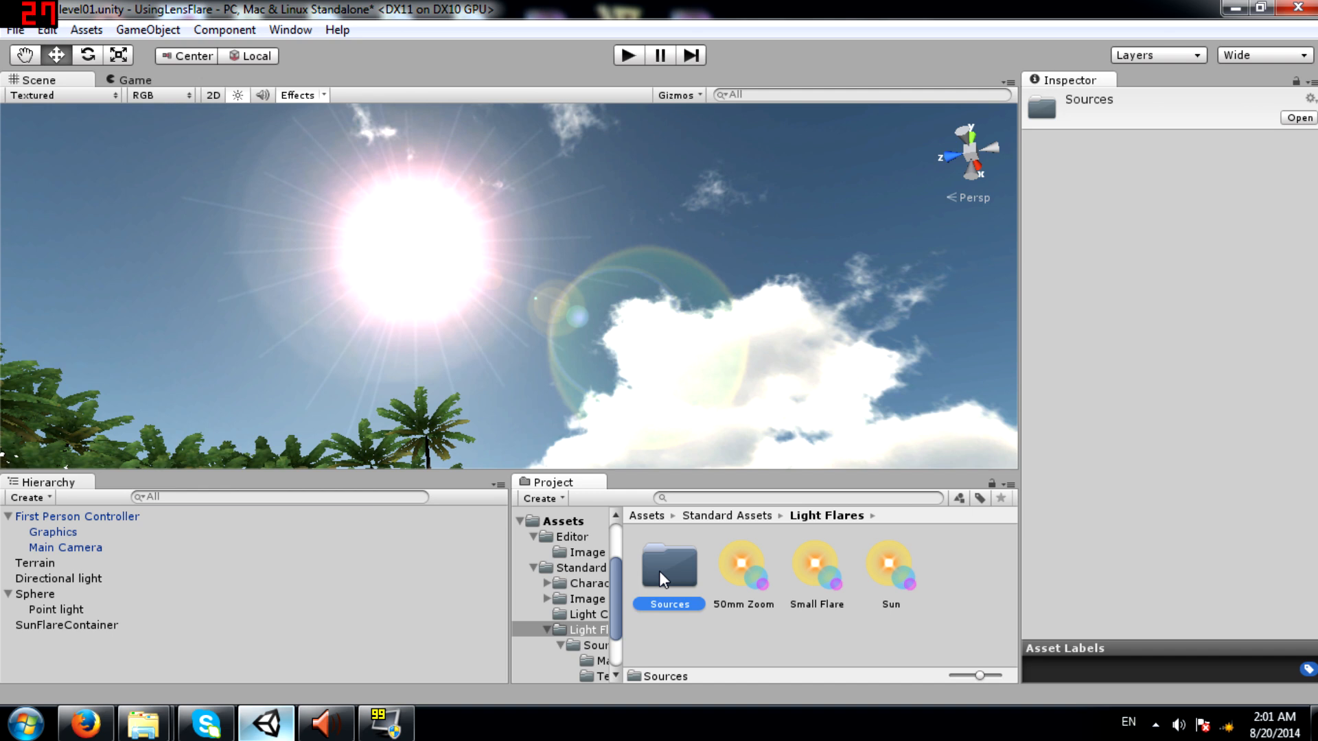
double_click(659, 571)
double_click(717, 566)
left_click(673, 562)
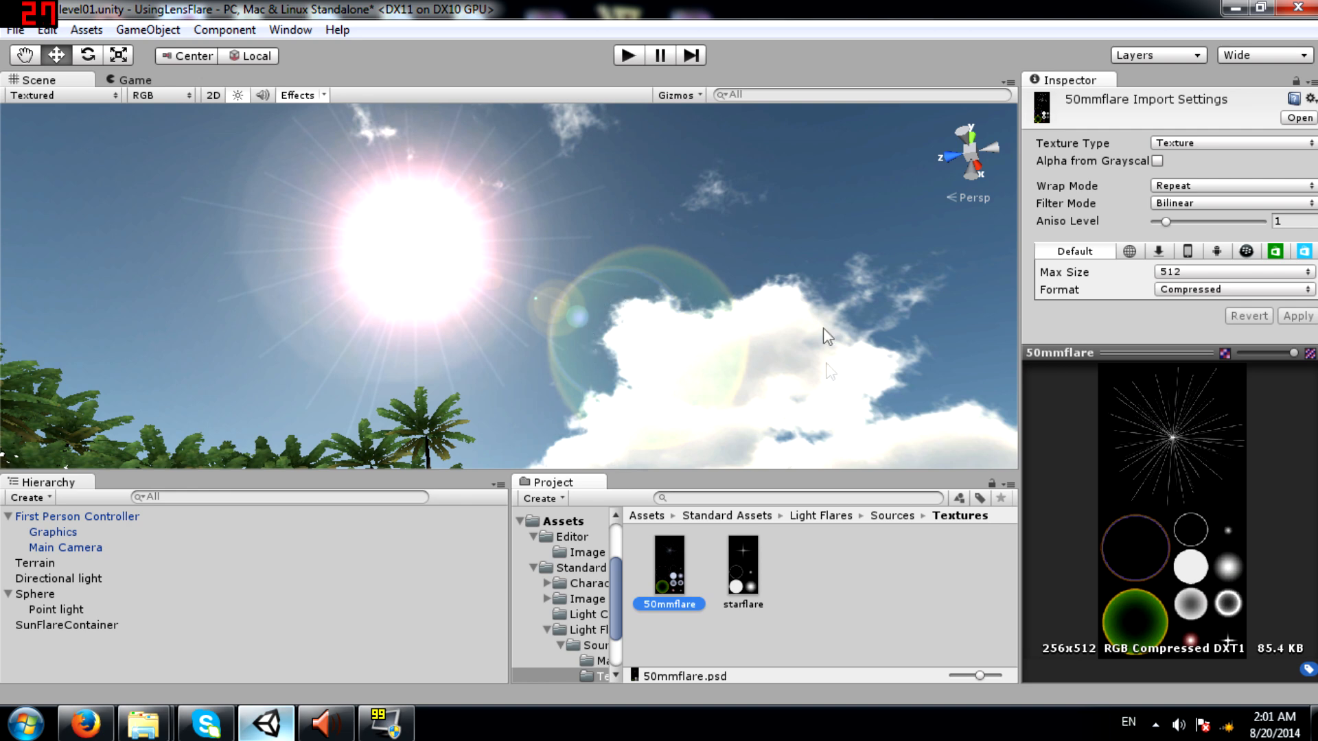
Select SunFlareContainer and examine its lens flare around the sun from different view angles.
left_click(68, 621)
right_click_drag(516, 267, 530, 195)
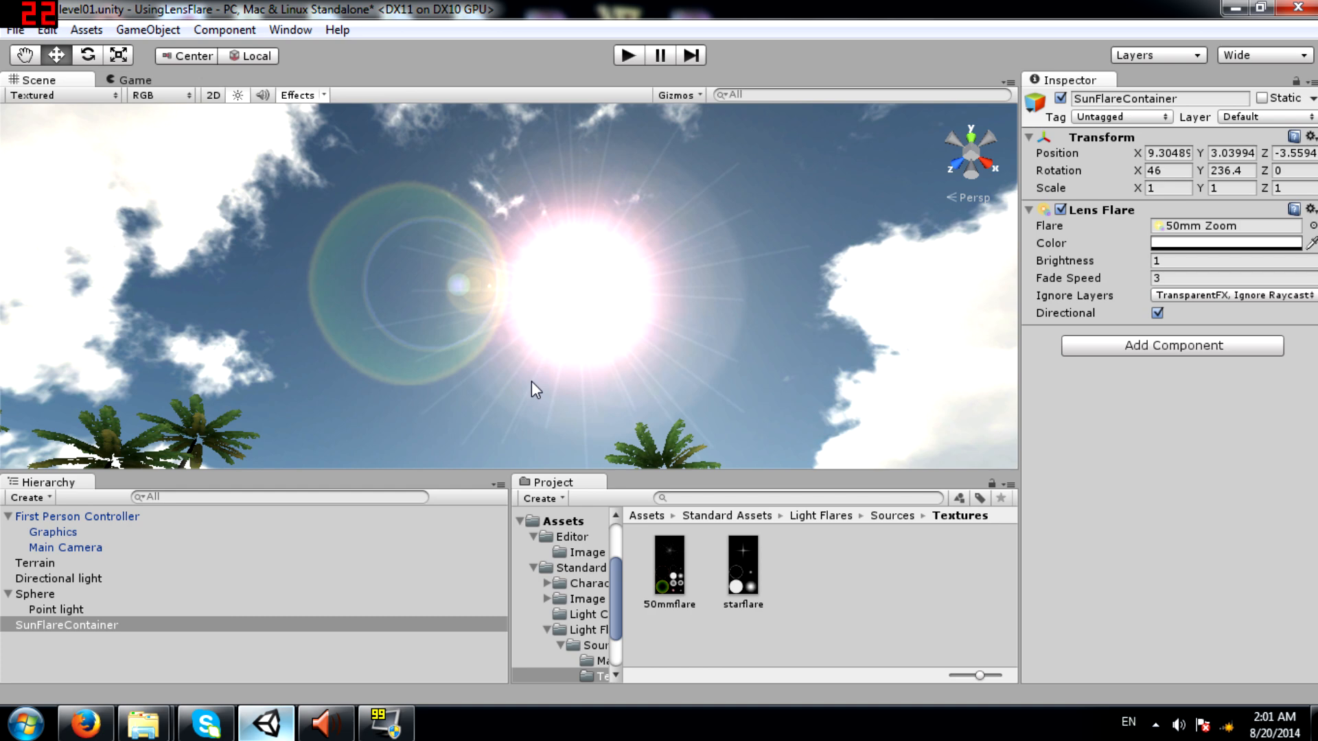
right_click_drag(494, 377, 659, 439)
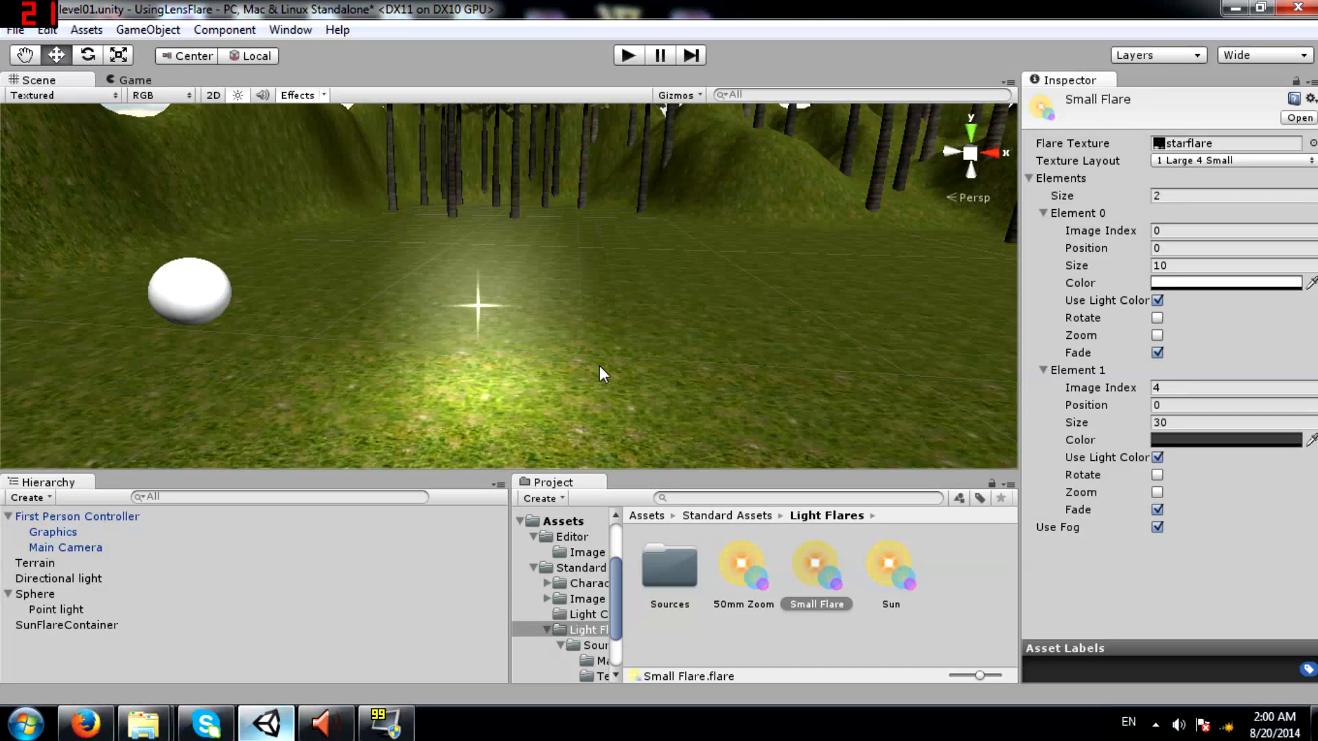